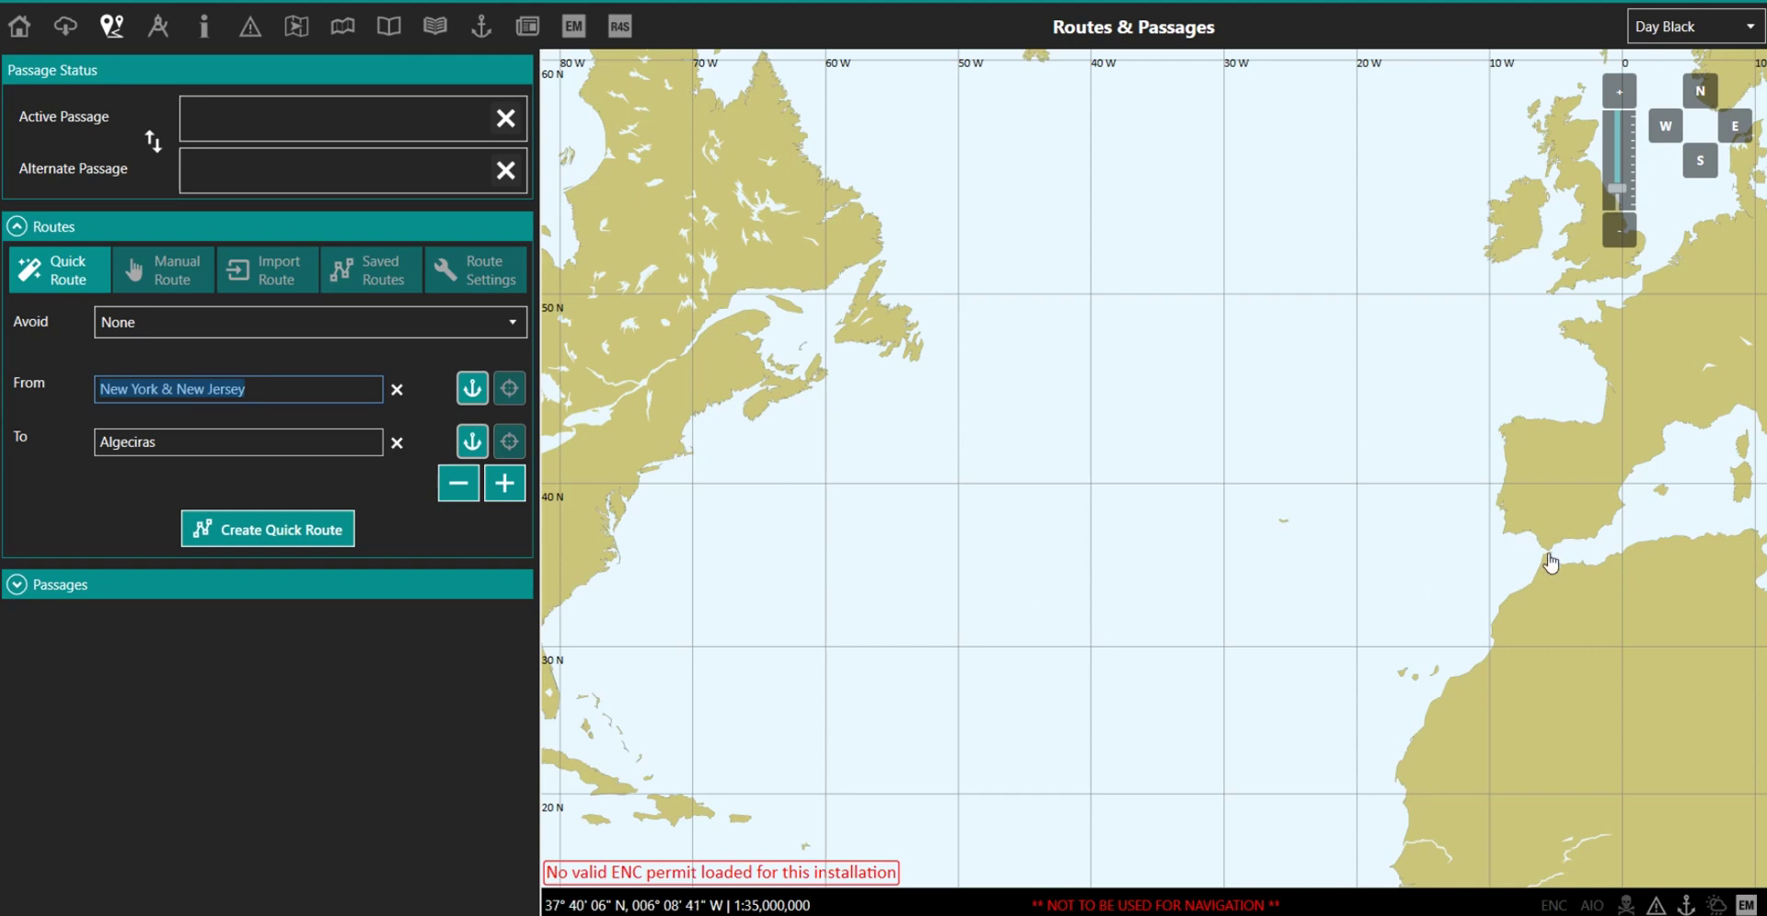
Step: Create the quick route from New York & New Jersey to Algeciras and examine the leg ending at waypoint WP 18
{"action": "left_click", "coordinate": [326, 532]}
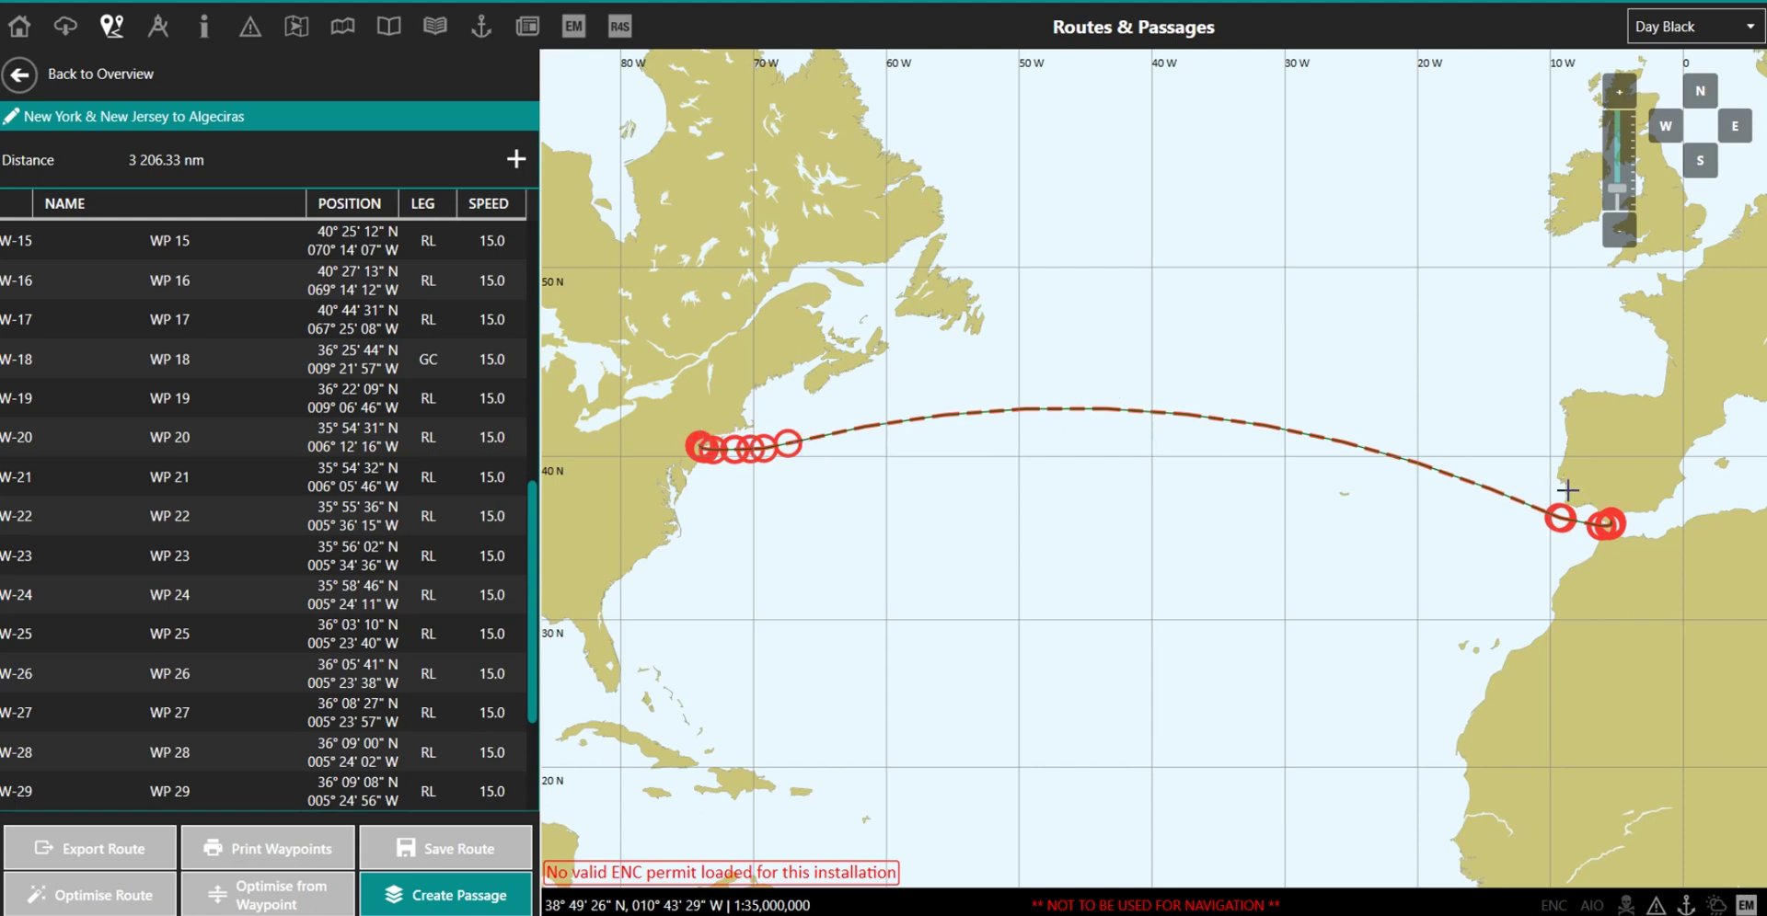
{"action": "left_click", "coordinate": [349, 372]}
{"action": "left_click", "coordinate": [416, 366]}
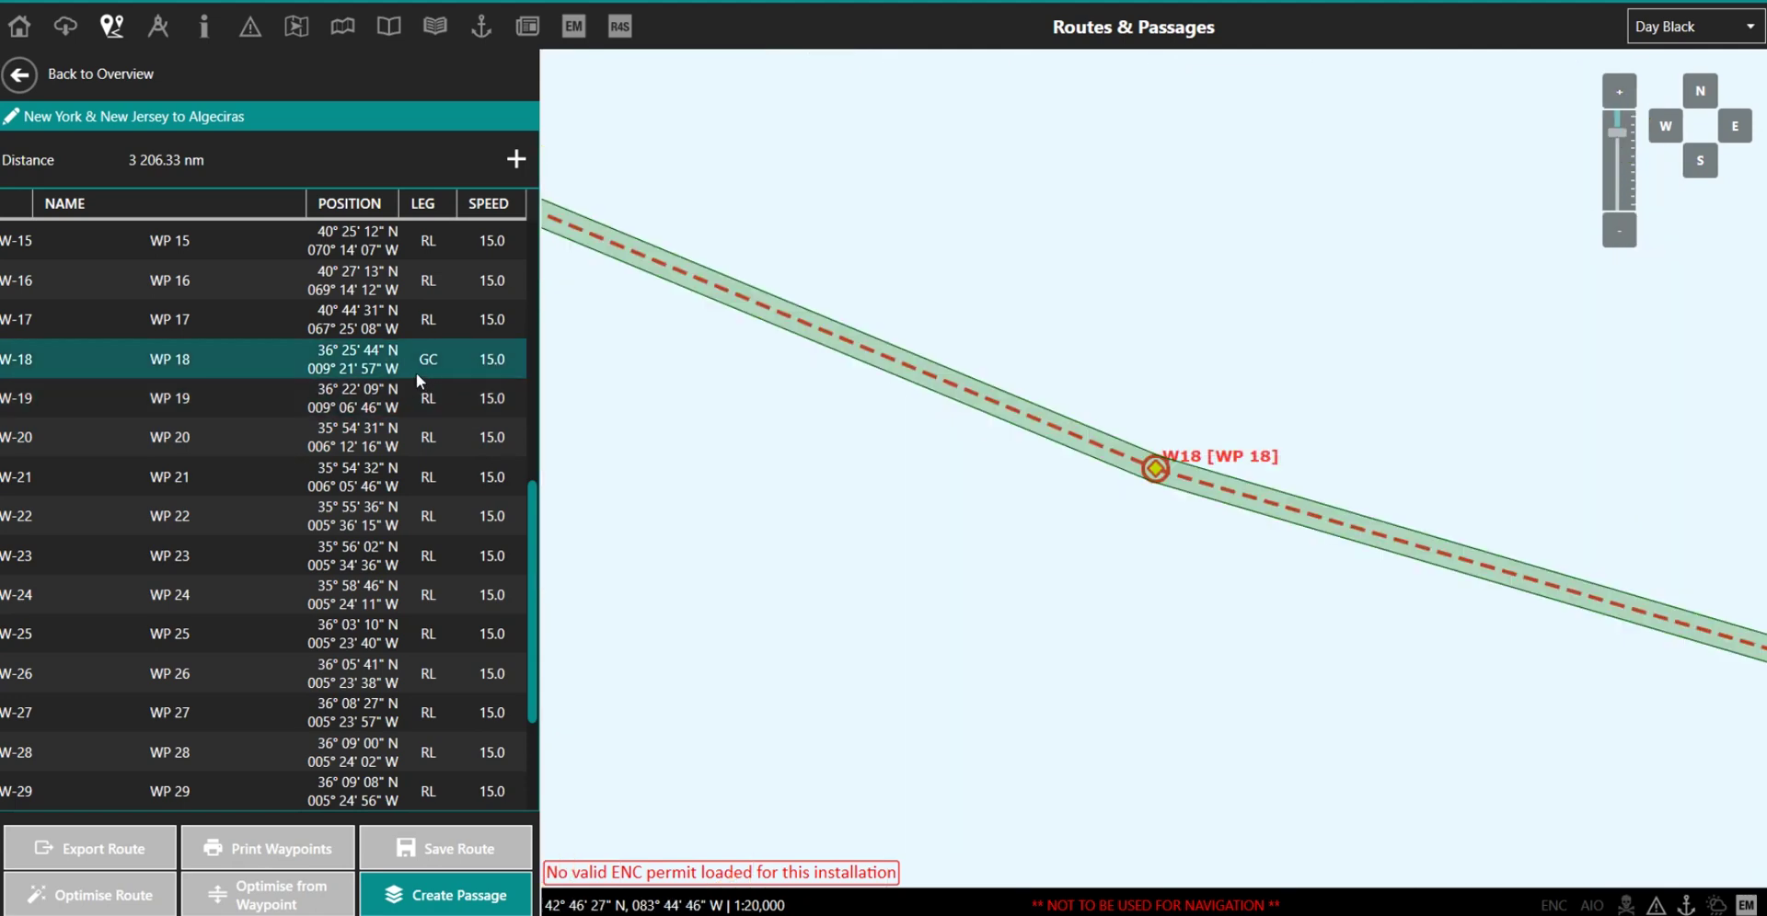
{"action": "scroll", "coordinate": [785, 501], "scroll_direction": "down", "scroll_amount": 10}
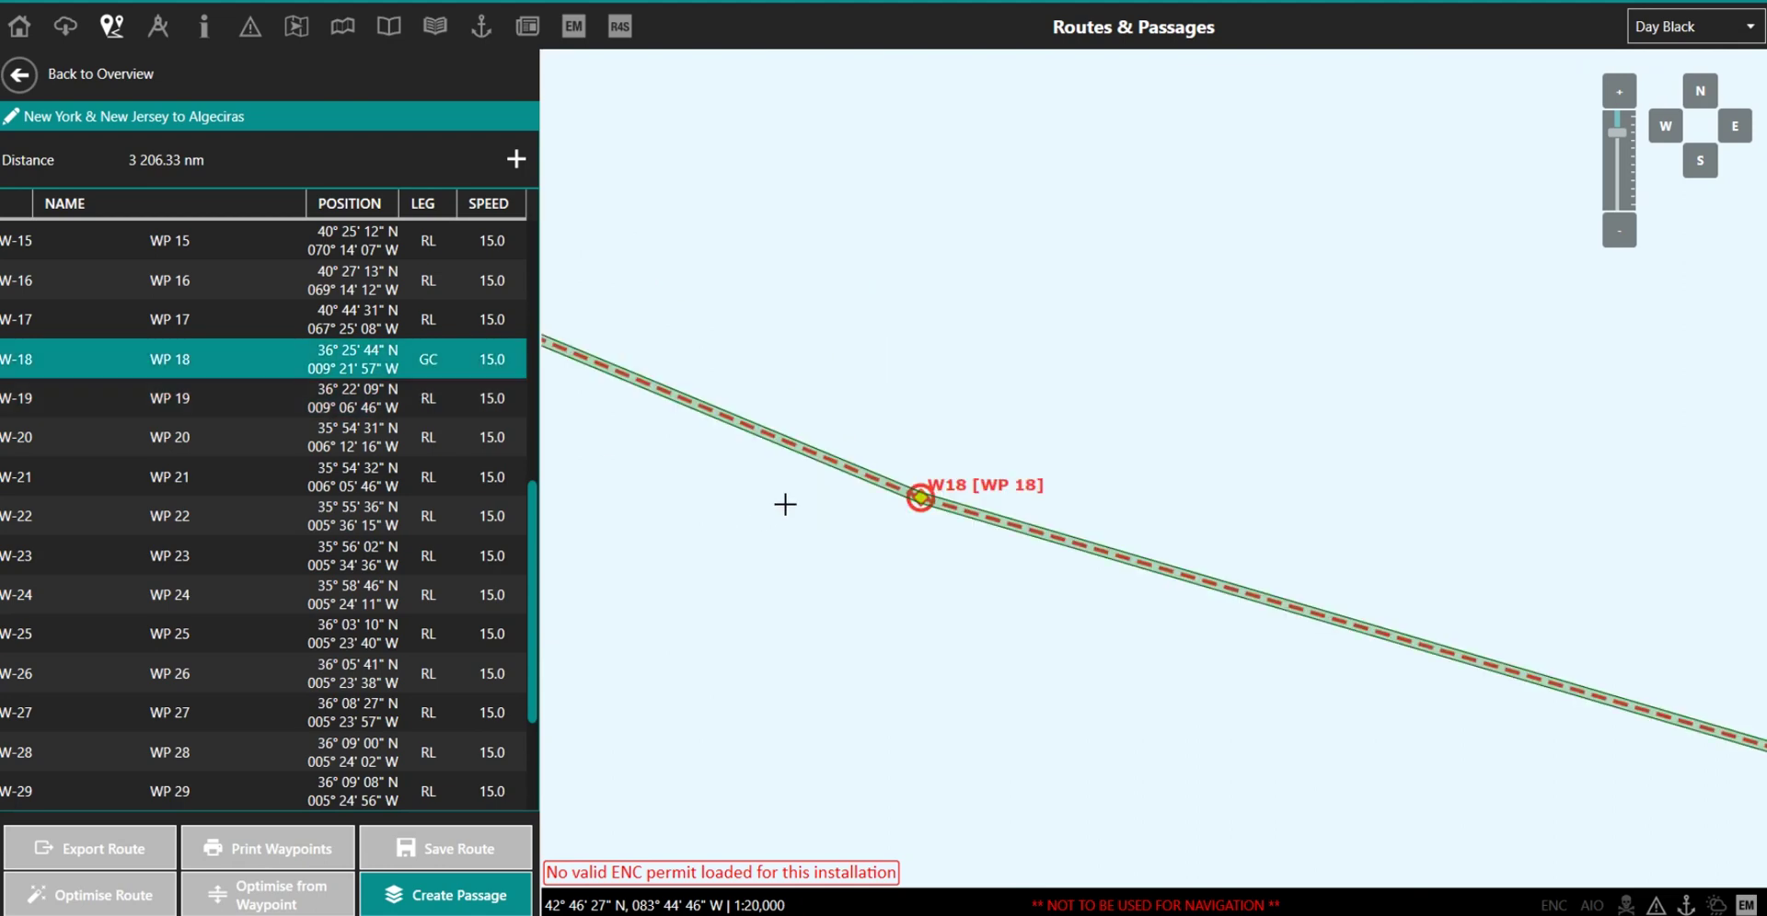
{"action": "scroll", "coordinate": [702, 564], "scroll_direction": "down", "scroll_amount": 10}
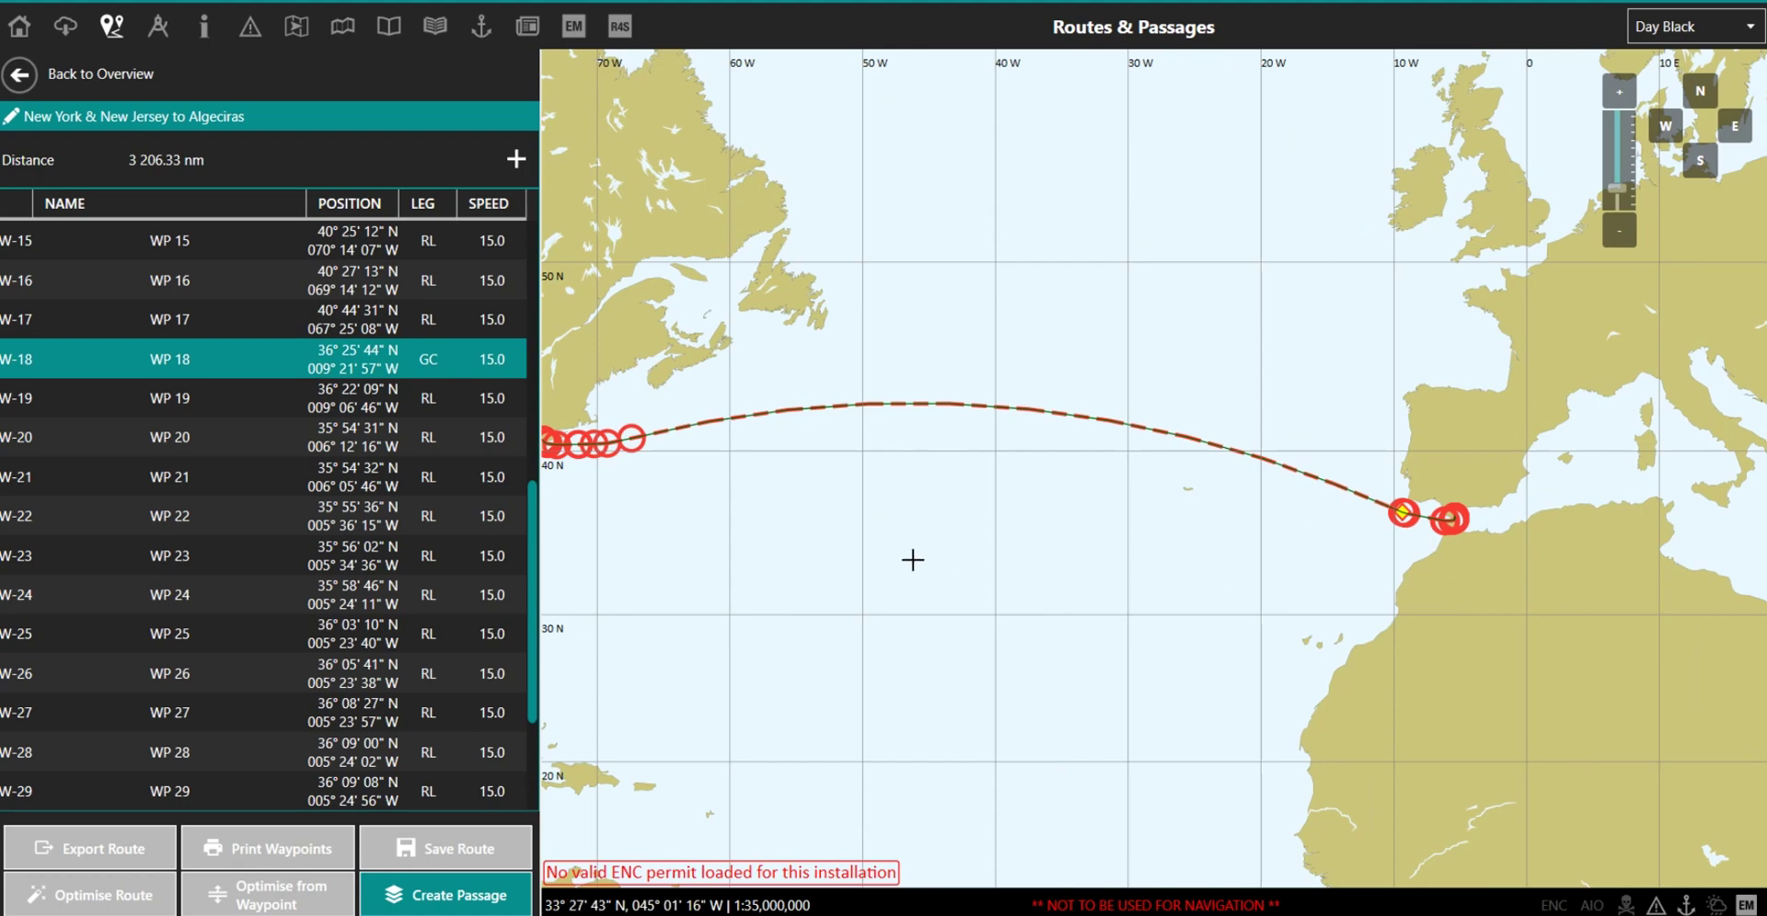
{"action": "left_click_drag", "start_coordinate": [964, 575], "coordinate": [1032, 566]}
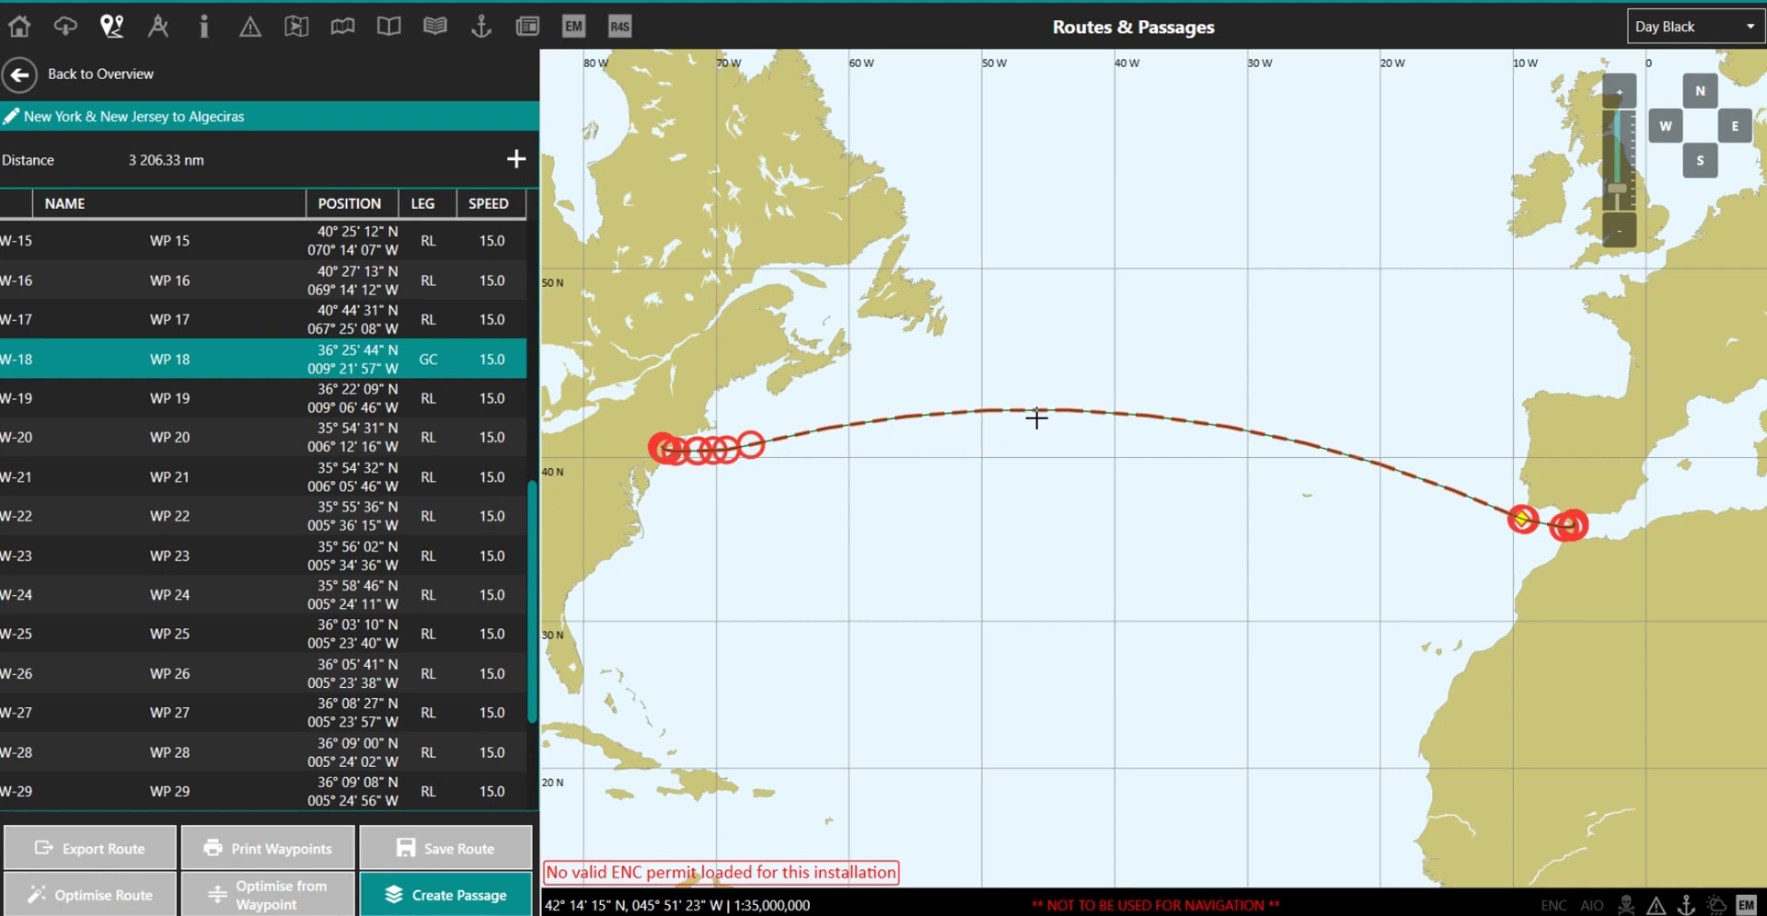
Step: Change the leg type of waypoint WP 18 to Rhumb
{"action": "double_click", "coordinate": [428, 364]}
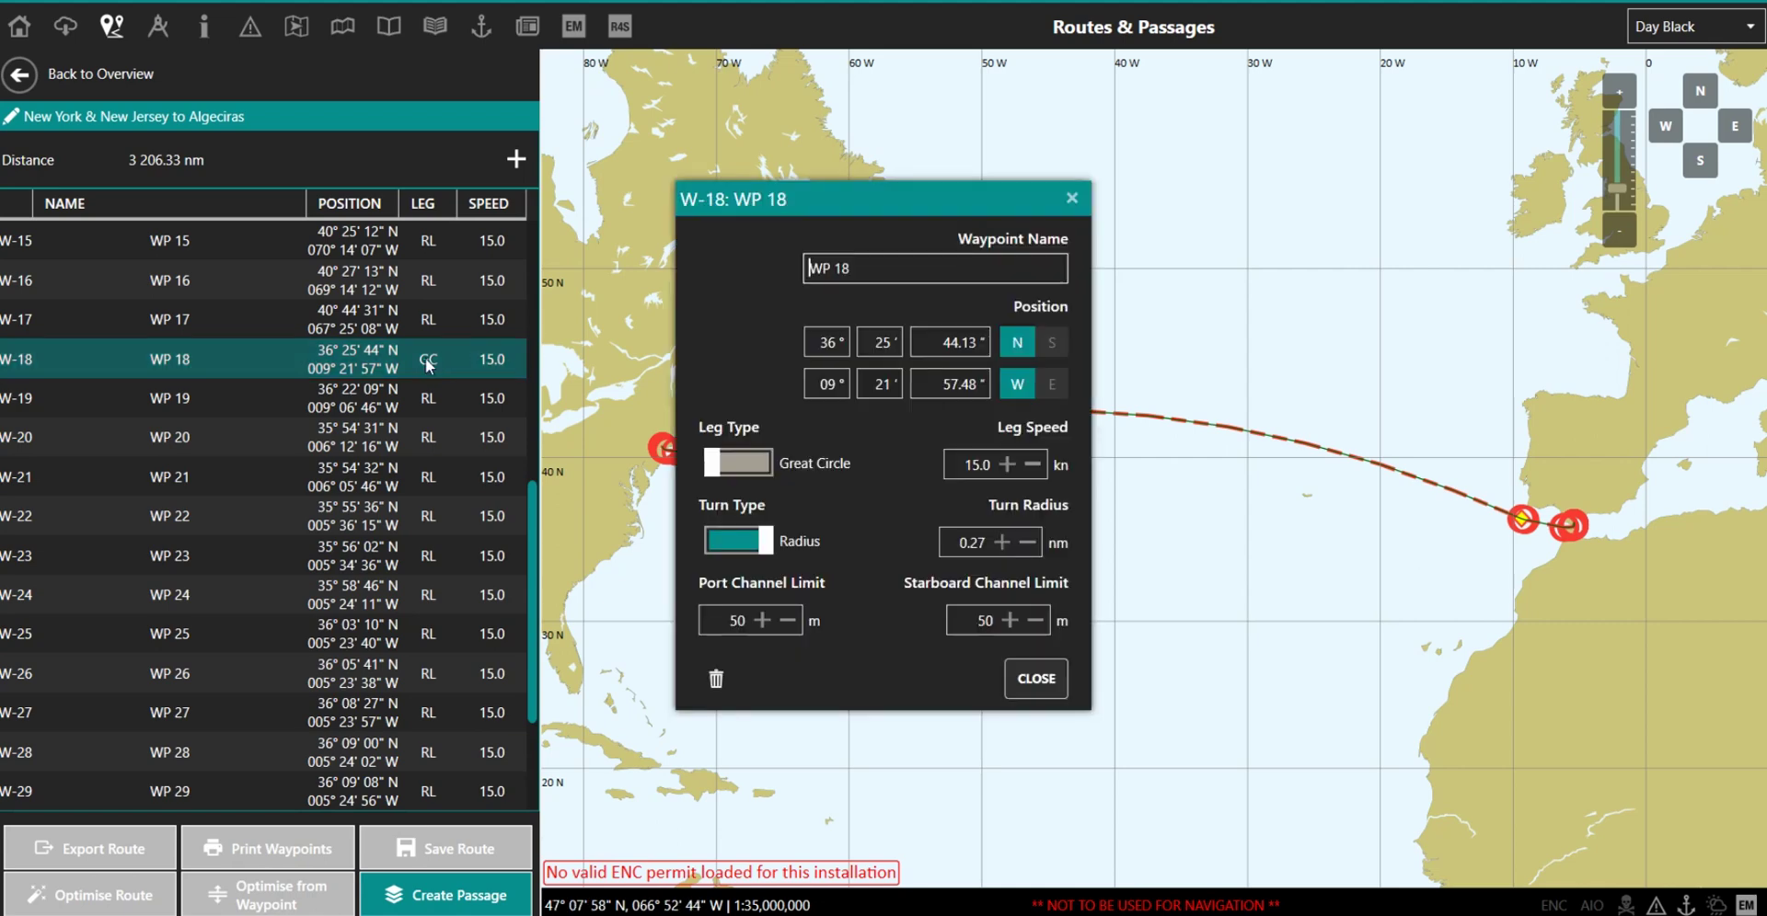
{"action": "left_click", "coordinate": [734, 466]}
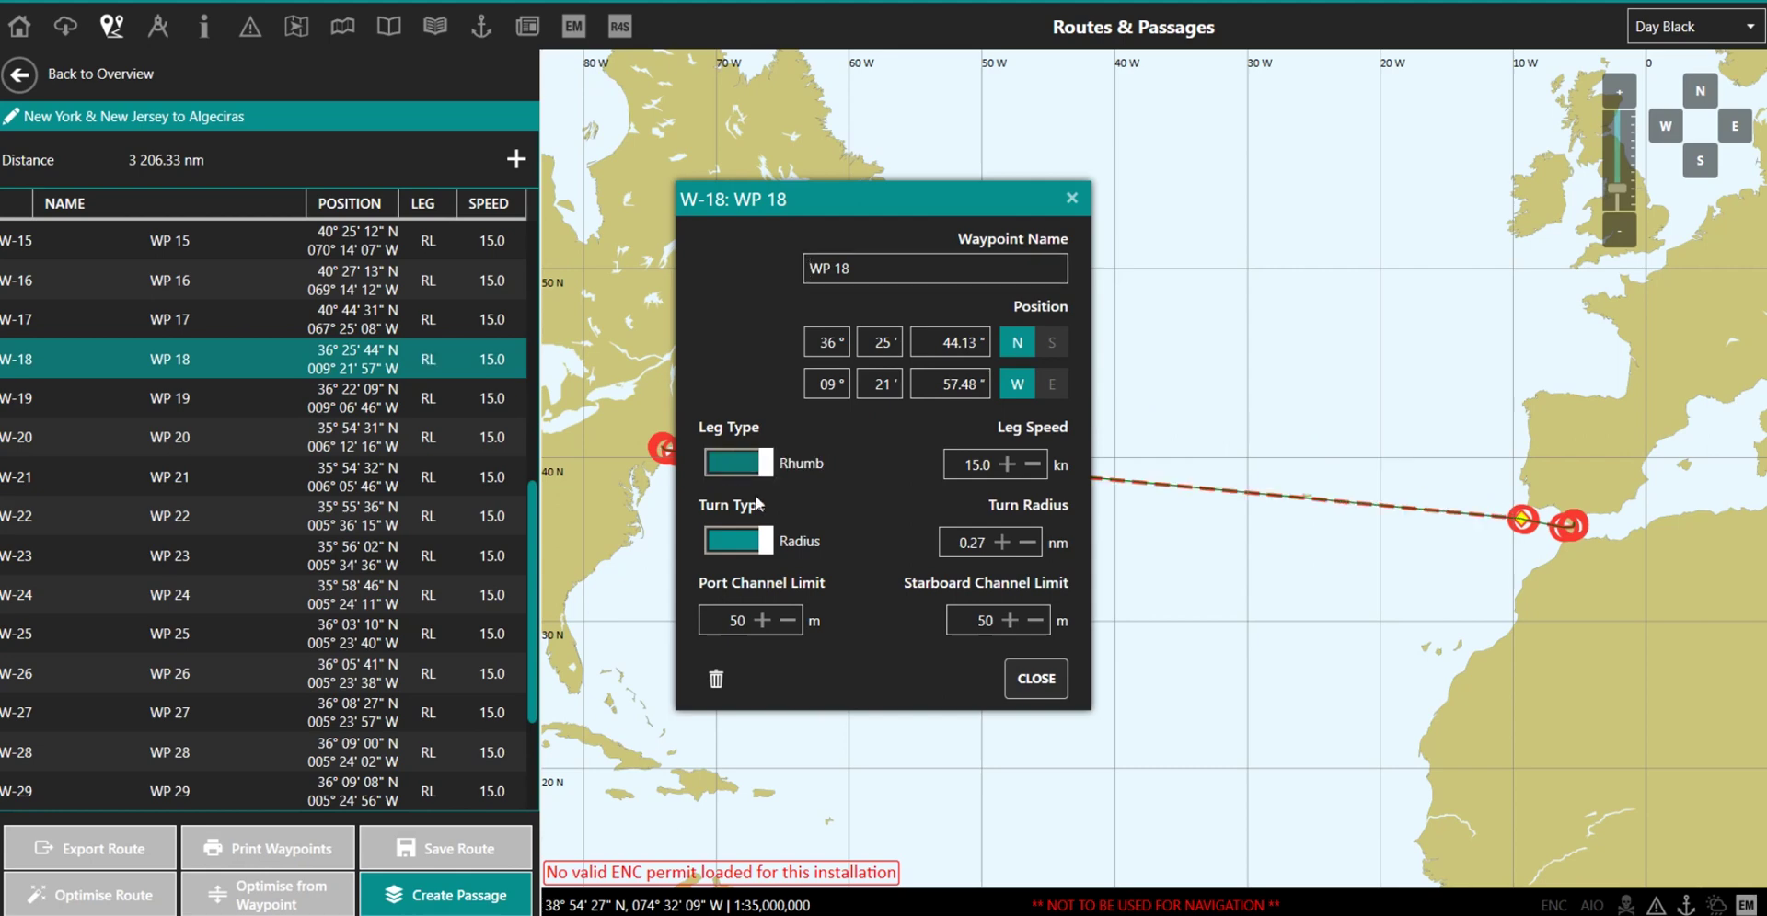
{"action": "left_click", "coordinate": [1035, 678]}
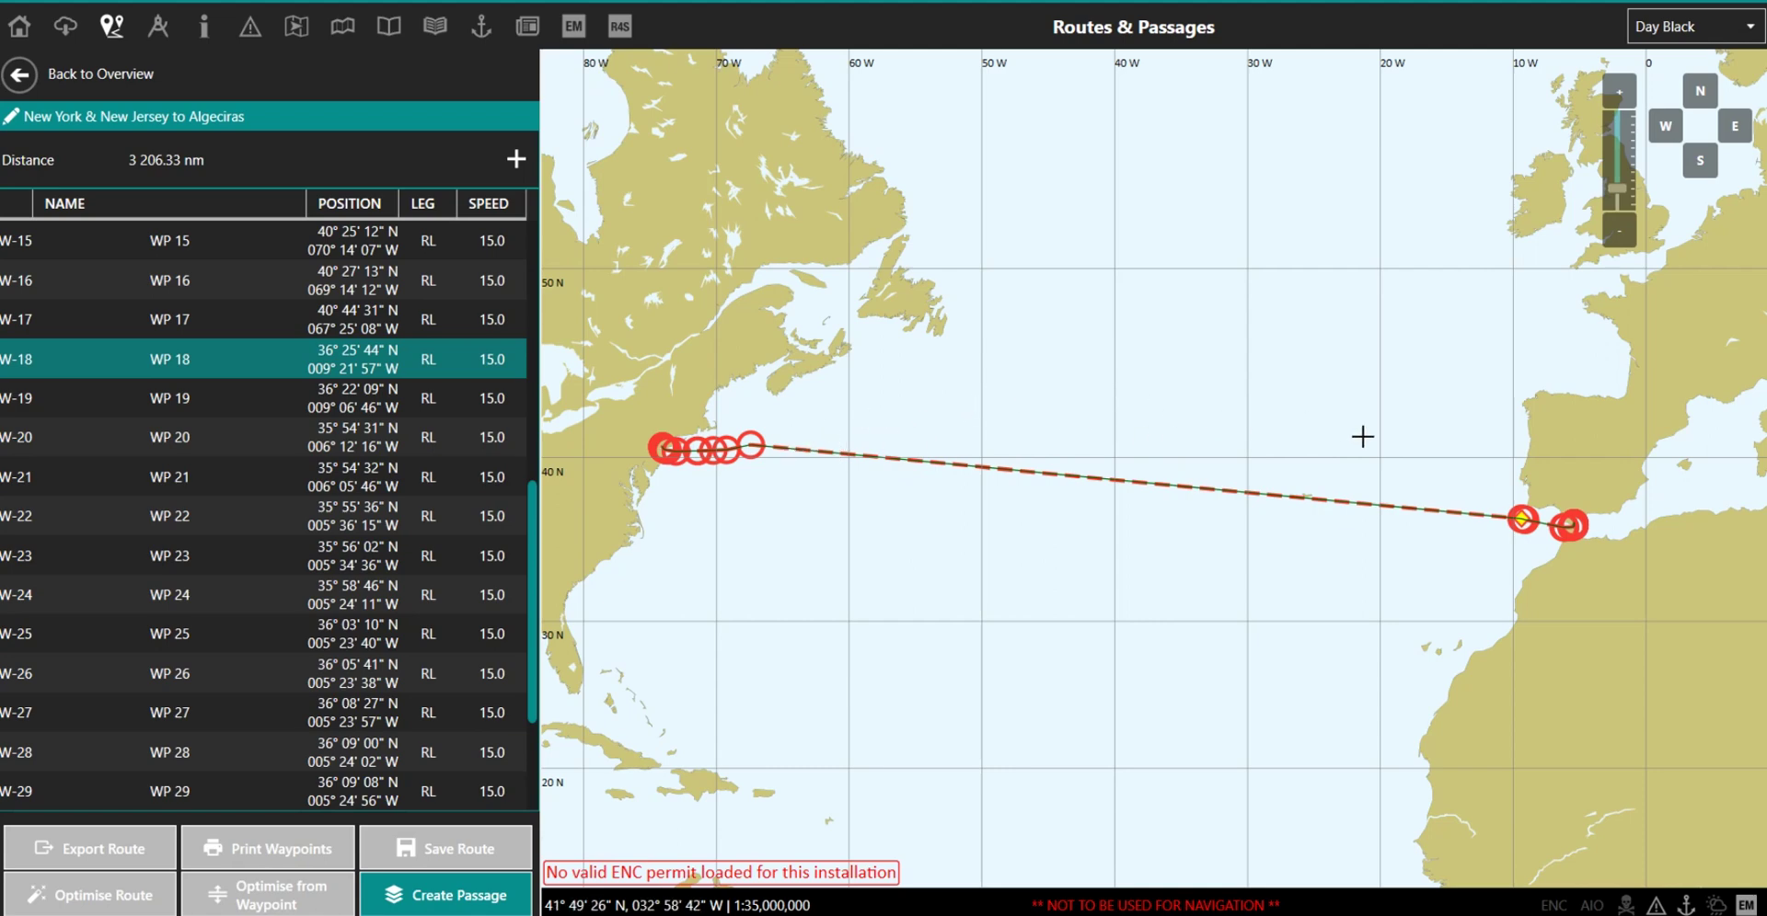
Step: Select waypoint WP 17 on the chart, and open the Sailings Calculator in the navigation calculation program
{"action": "left_click", "coordinate": [751, 444]}
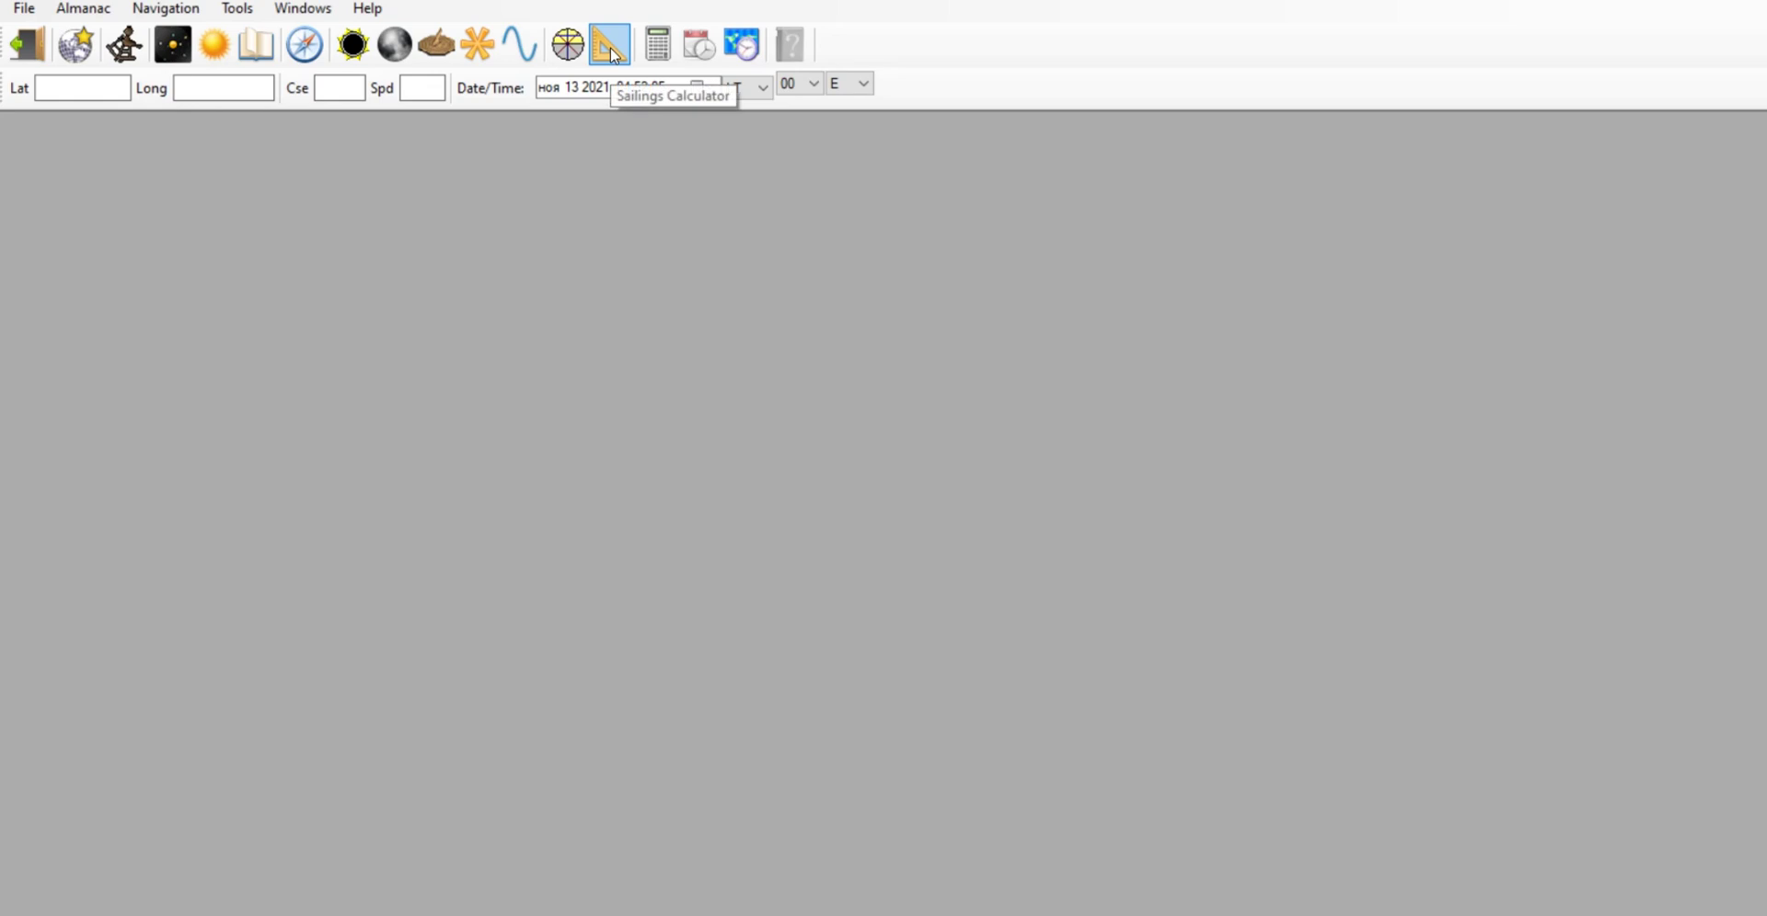
{"action": "left_click", "coordinate": [610, 47]}
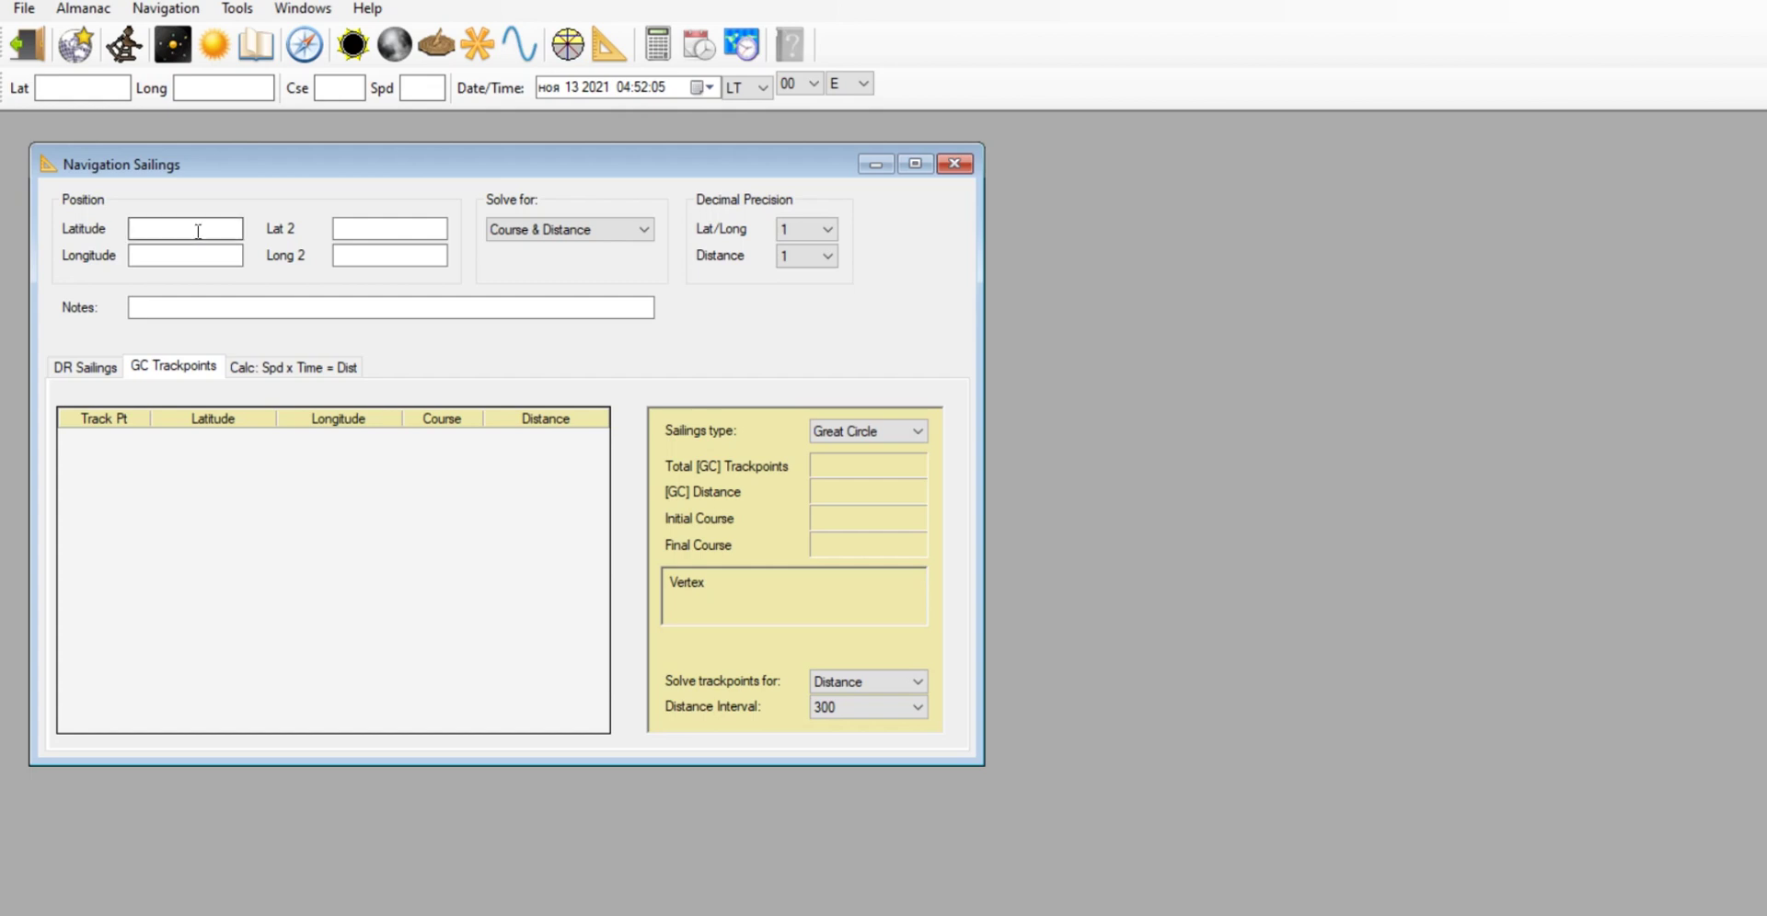
{"action": "left_click_drag", "start_coordinate": [303, 158], "coordinate": [478, 151]}
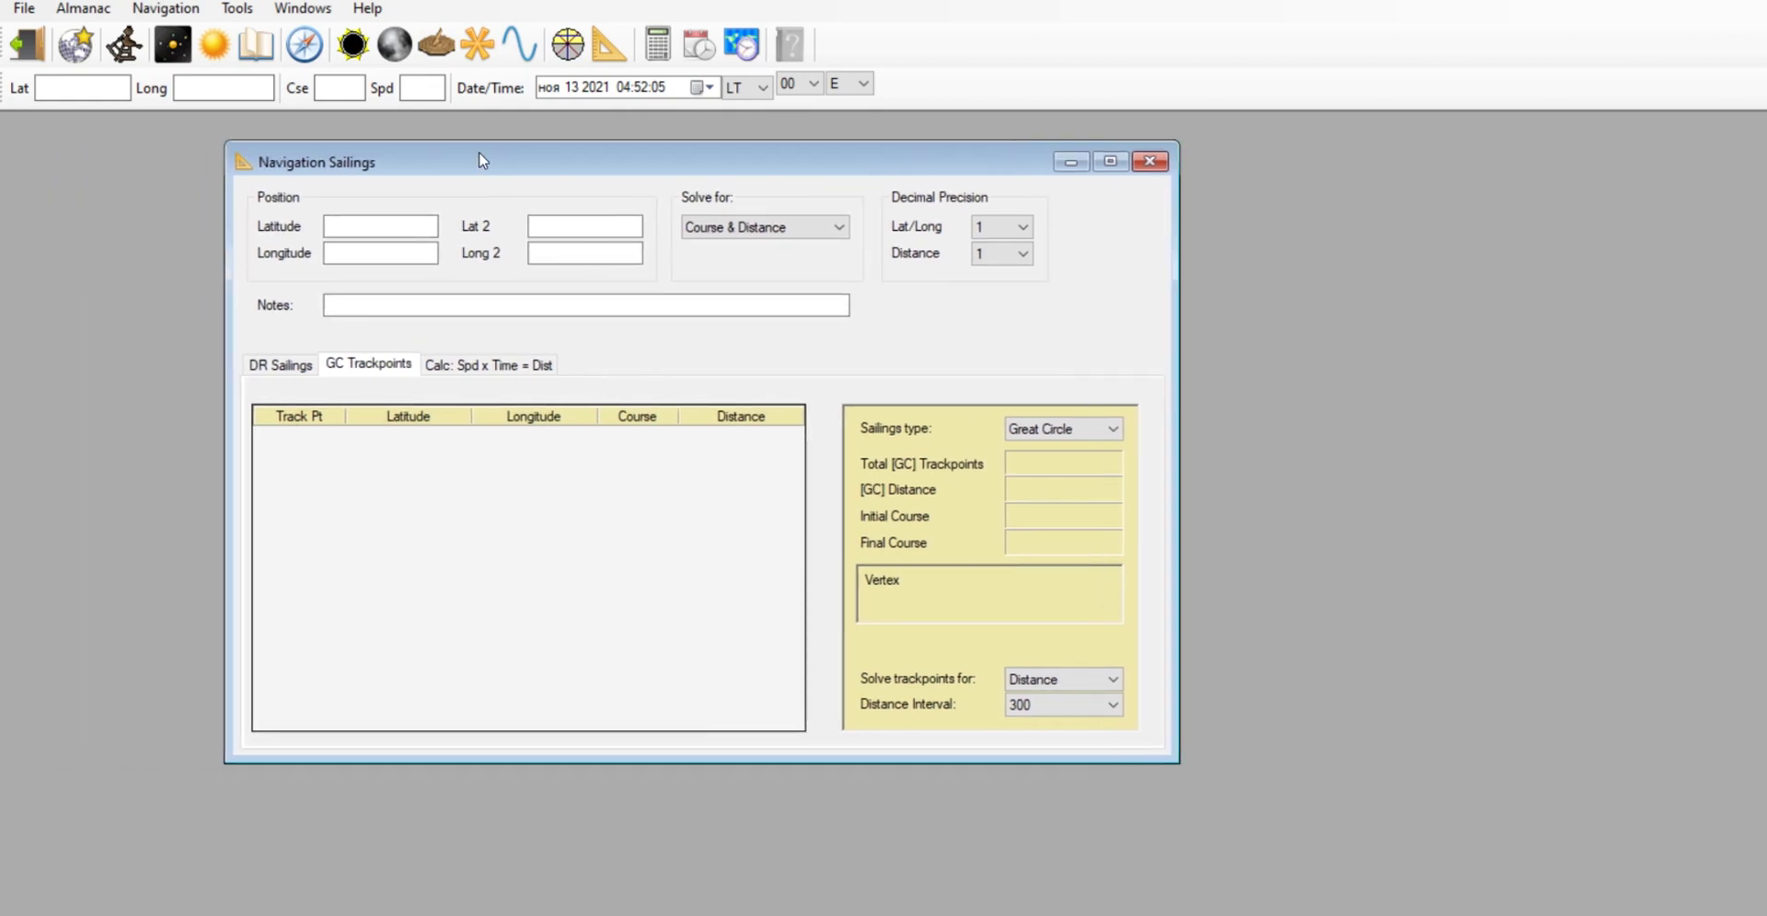
{"action": "left_click", "coordinate": [354, 226]}
{"action": "left_click", "coordinate": [354, 250]}
{"action": "left_click", "coordinate": [543, 229]}
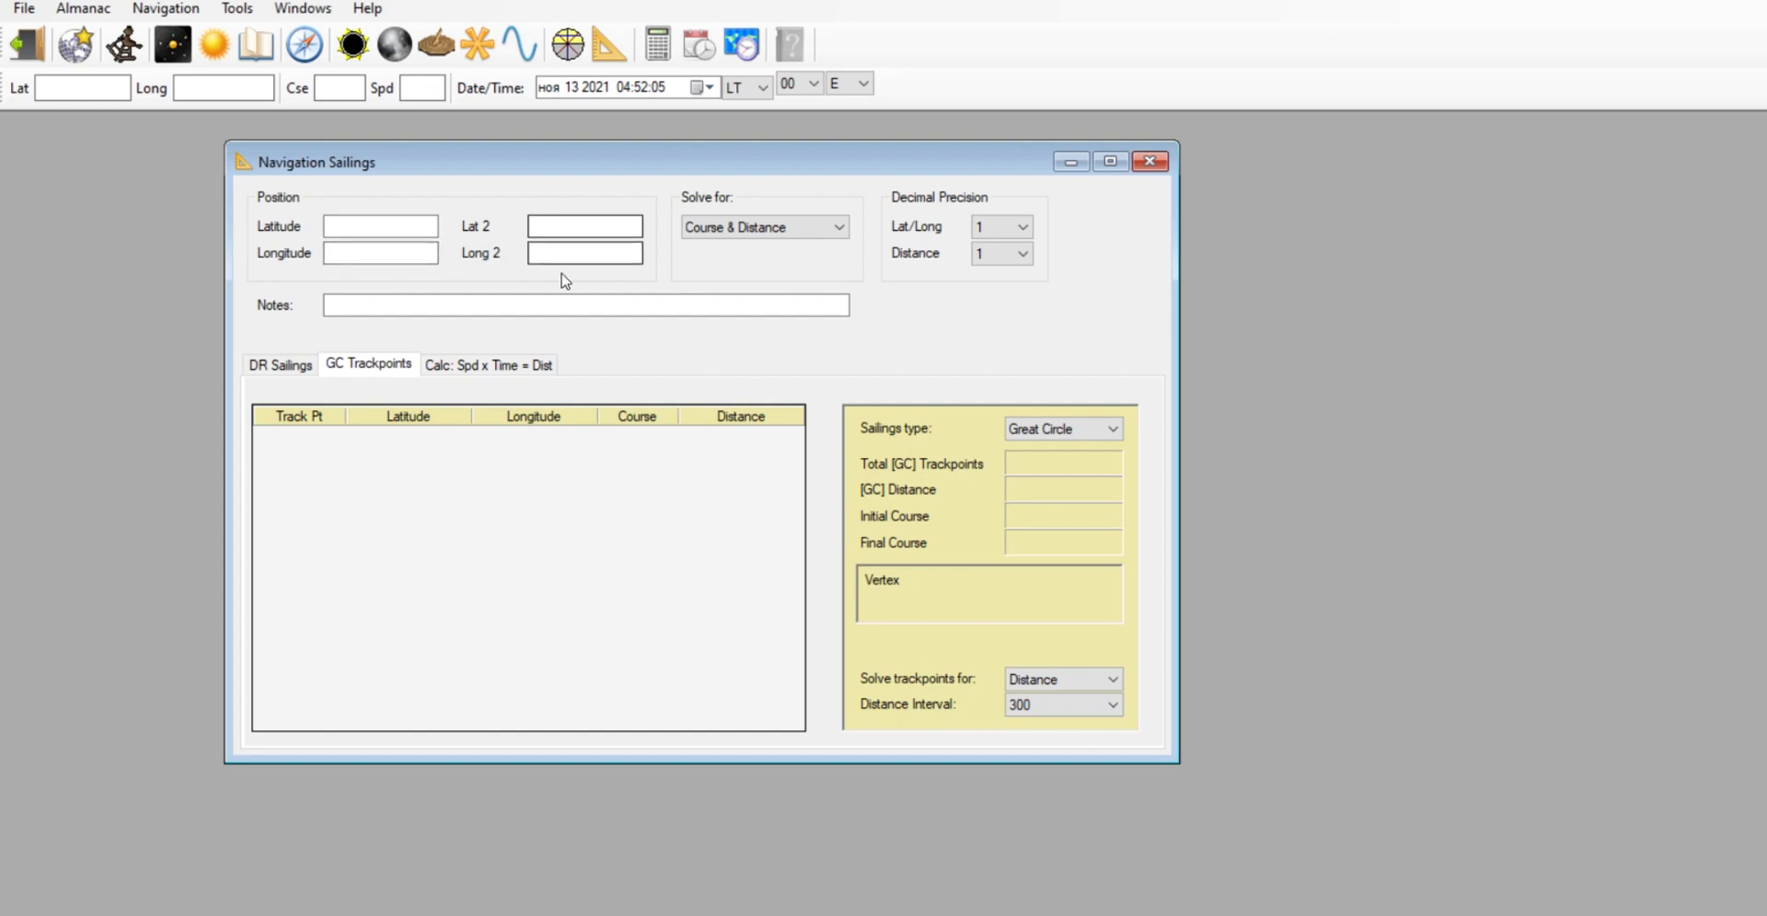
{"action": "left_click", "coordinate": [380, 228]}
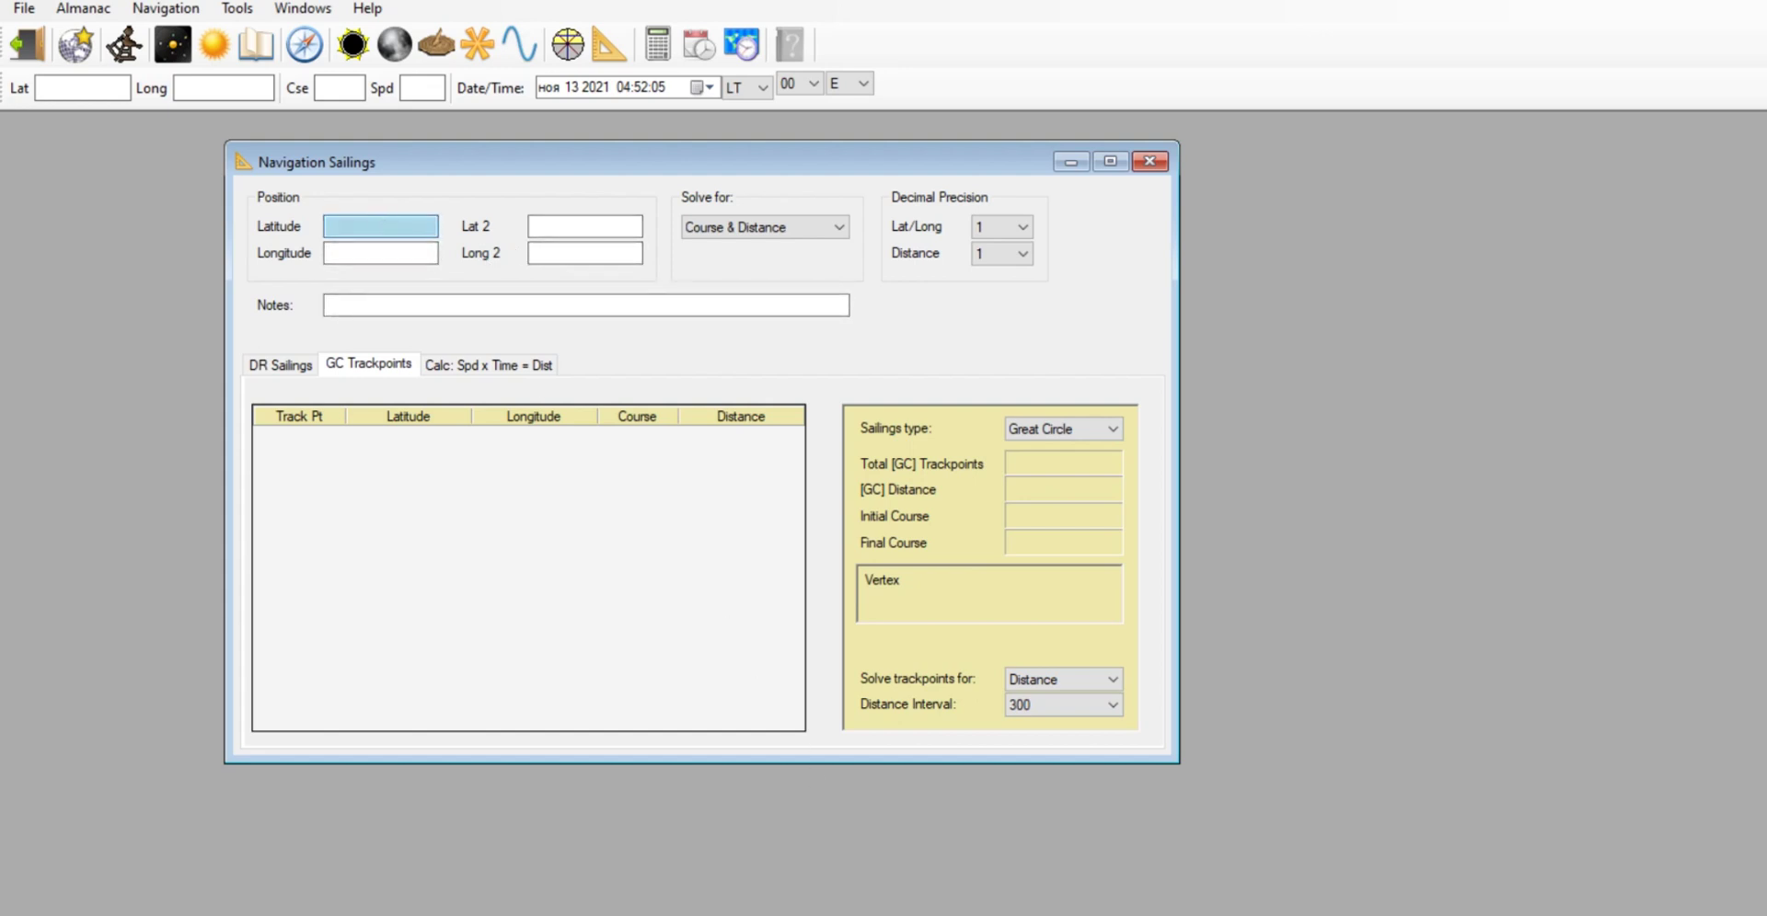
Step: Return to the route planner and set waypoint WP 17 to 40° 44' 00" N, 067° 25' 00" W by zeroing its seconds
{"action": "left_click", "coordinate": [993, 909]}
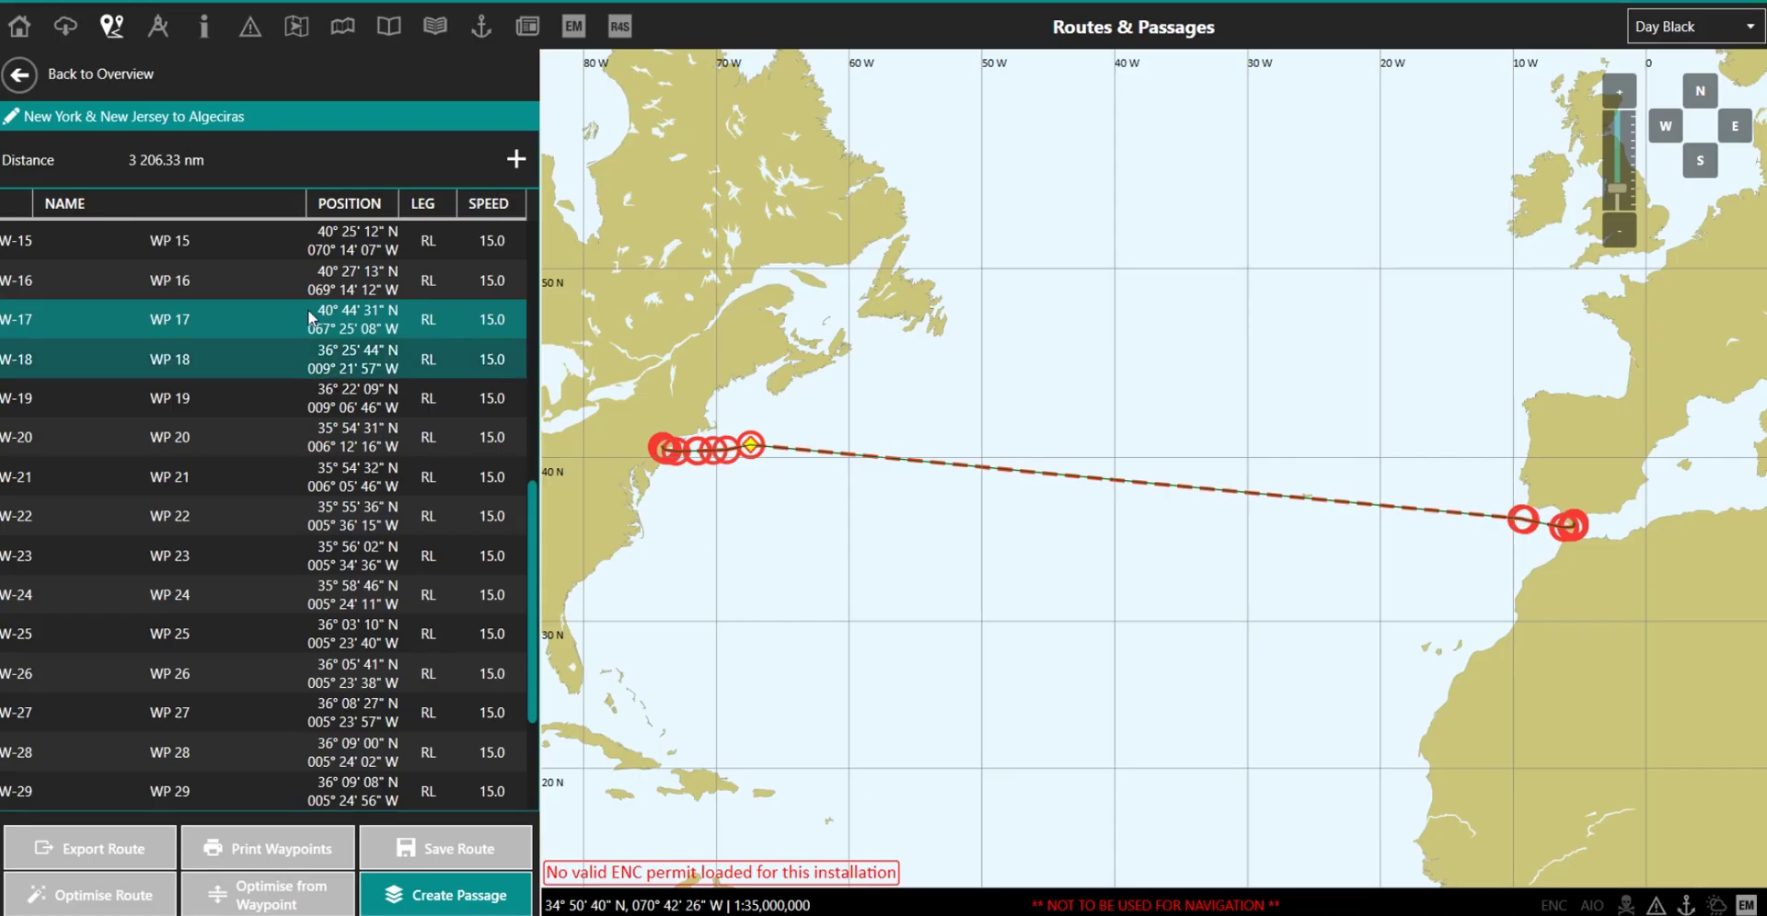
{"action": "double_click", "coordinate": [368, 333]}
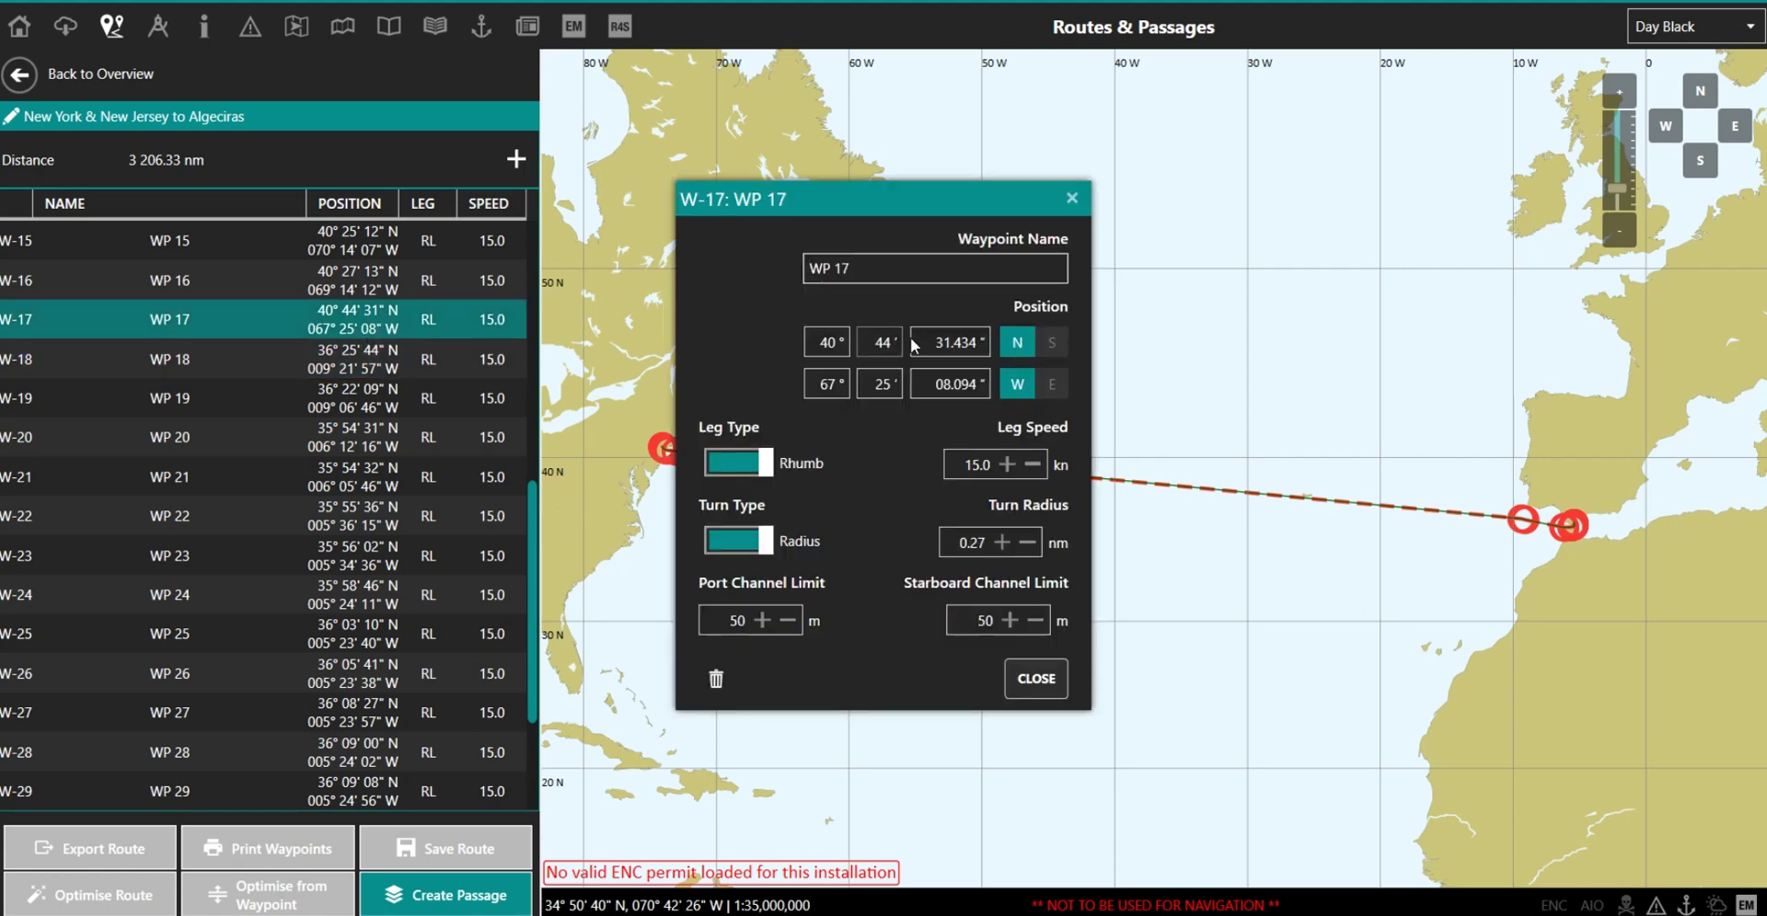
{"action": "left_click", "coordinate": [948, 343]}
{"action": "type", "text": "0"}
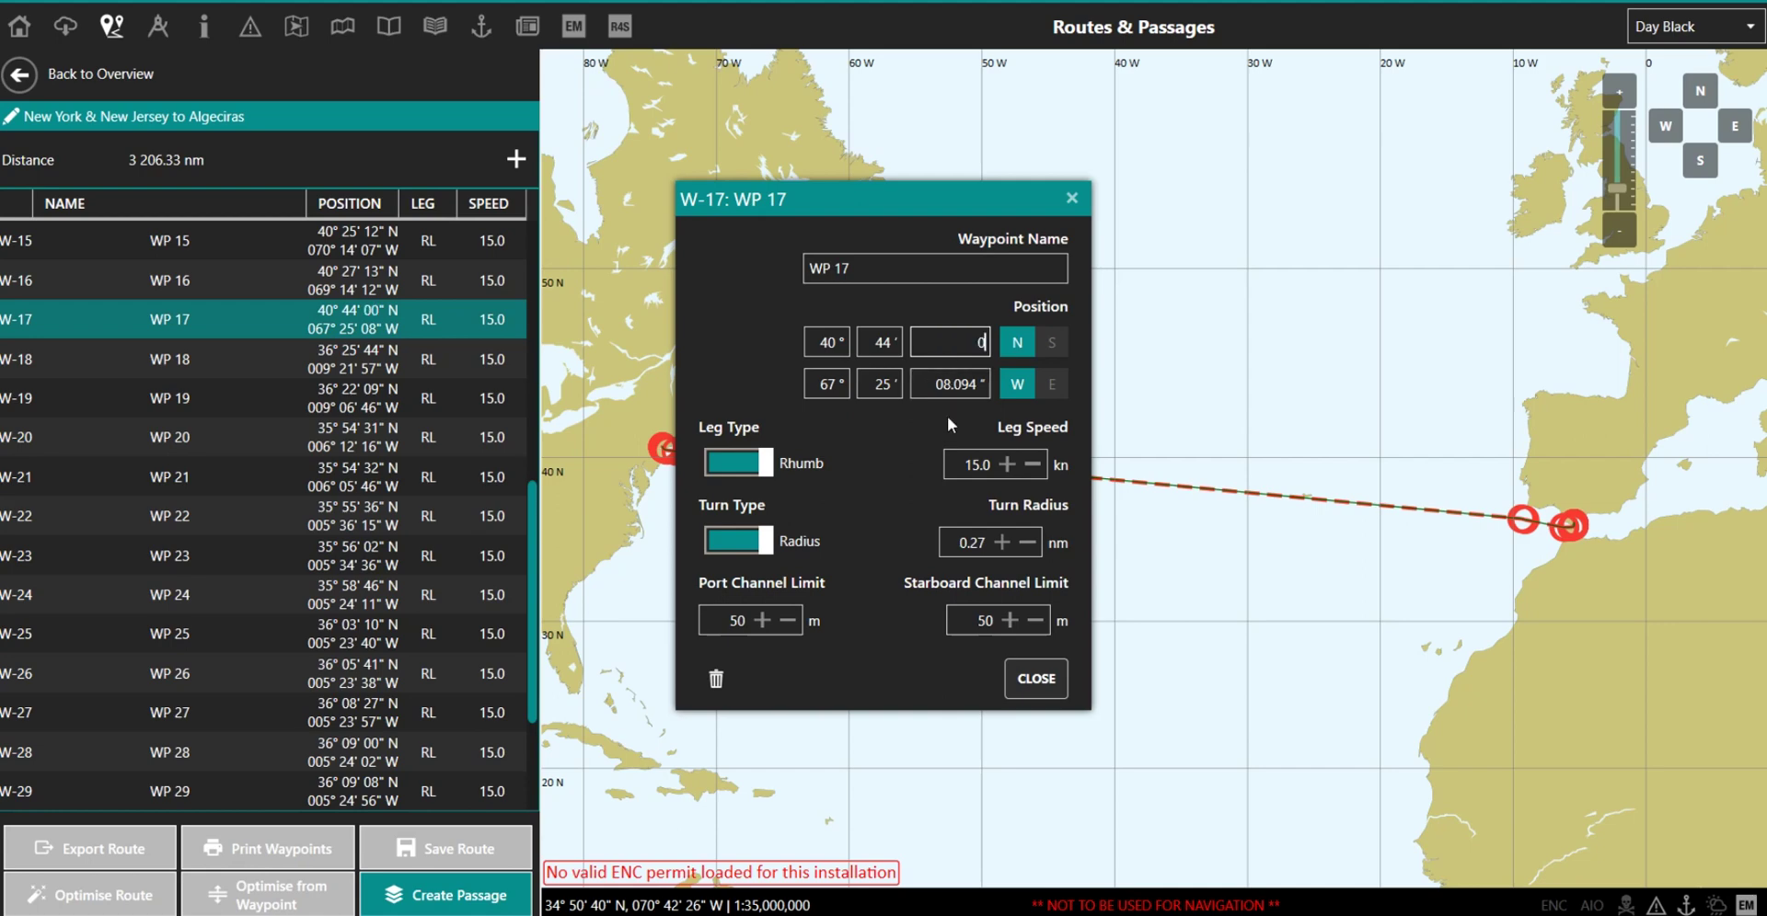
{"action": "key", "text": "Tab"}
{"action": "type", "text": "0"}
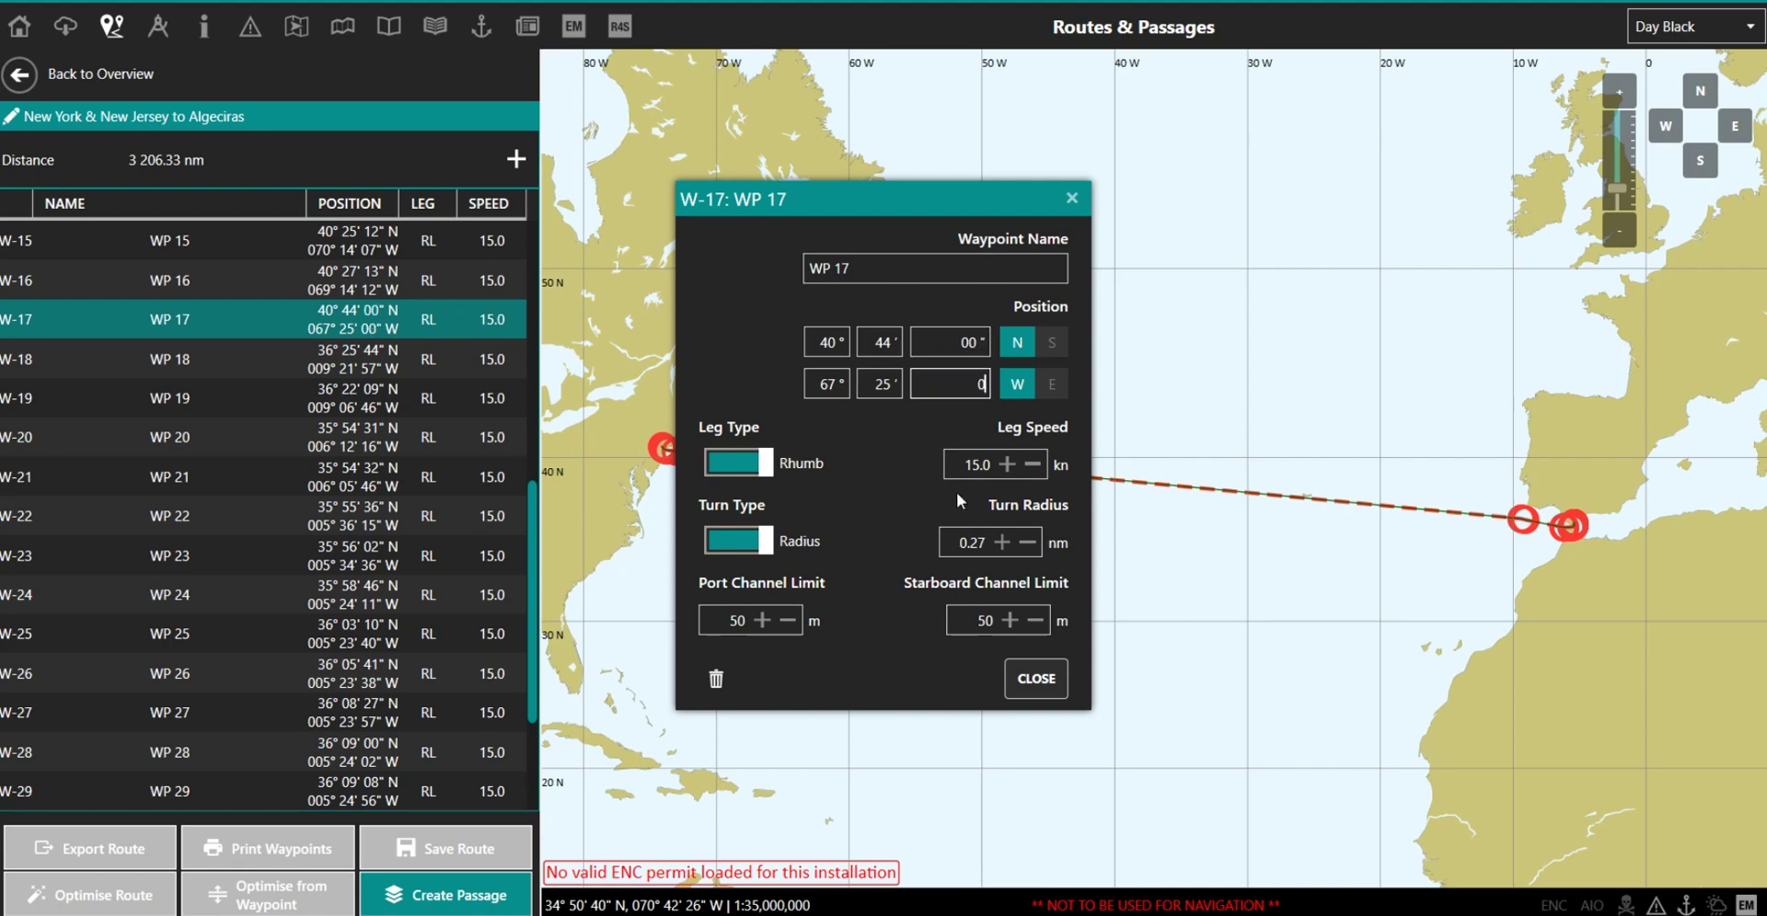
{"action": "left_click", "coordinate": [1034, 680]}
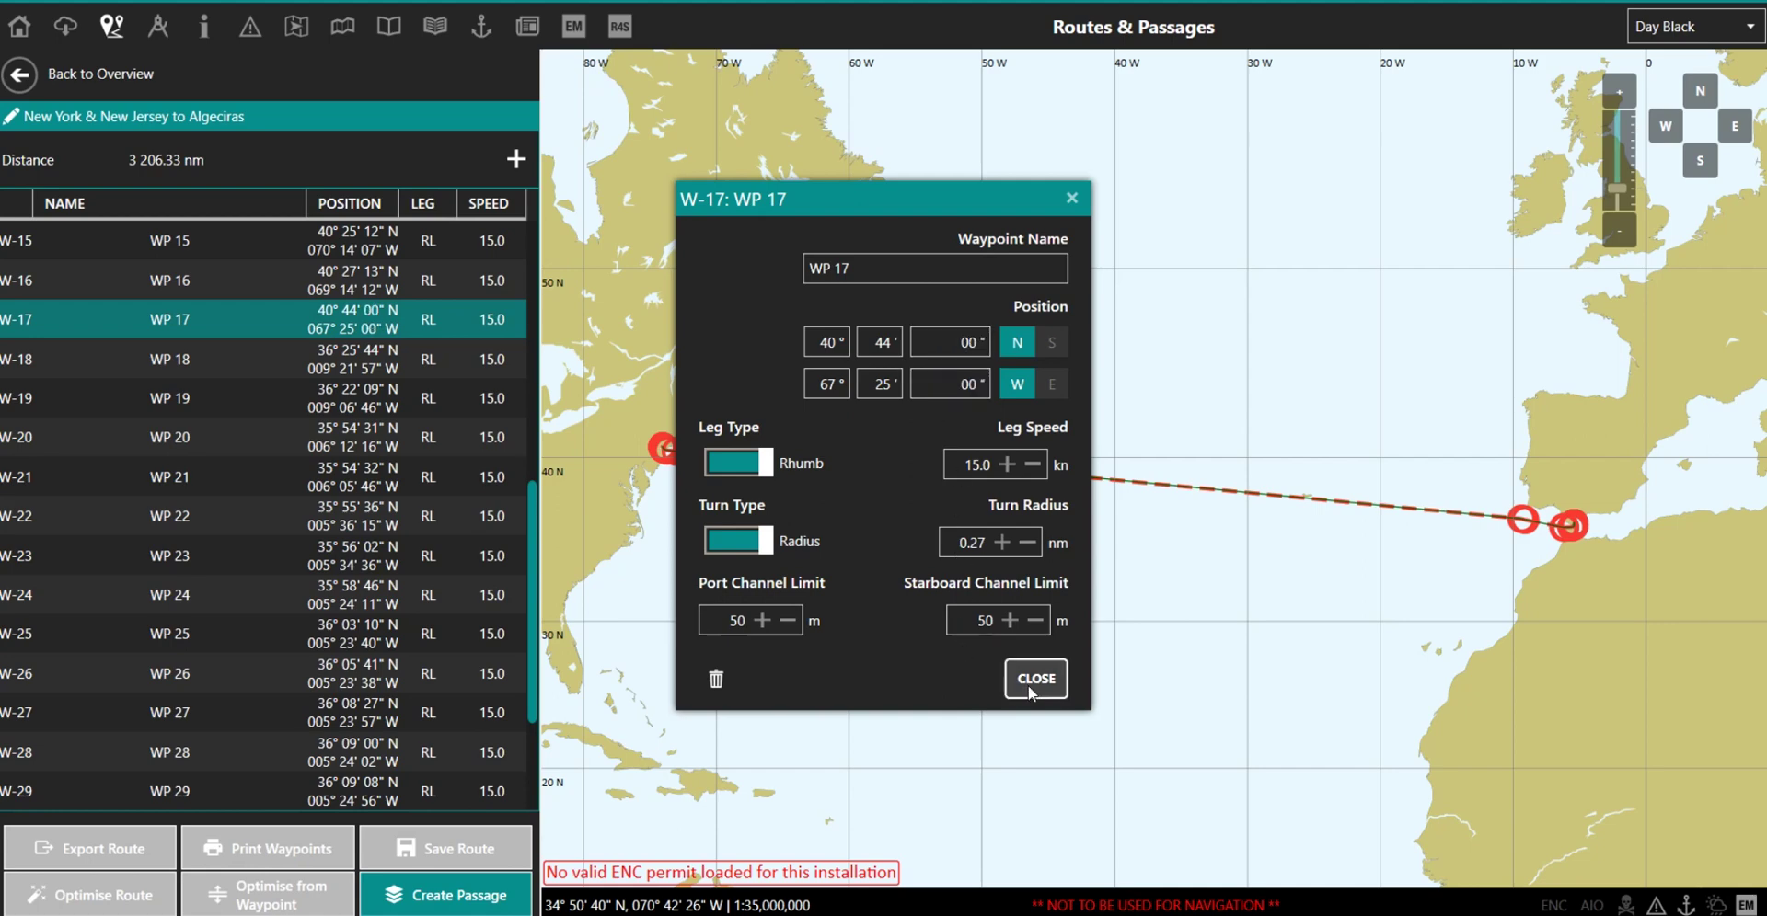
Step: Set waypoint WP 18 to 36° 25' 00" N, 009° 21' 00" W by zeroing the latitude and longitude seconds
{"action": "left_click", "coordinate": [373, 363]}
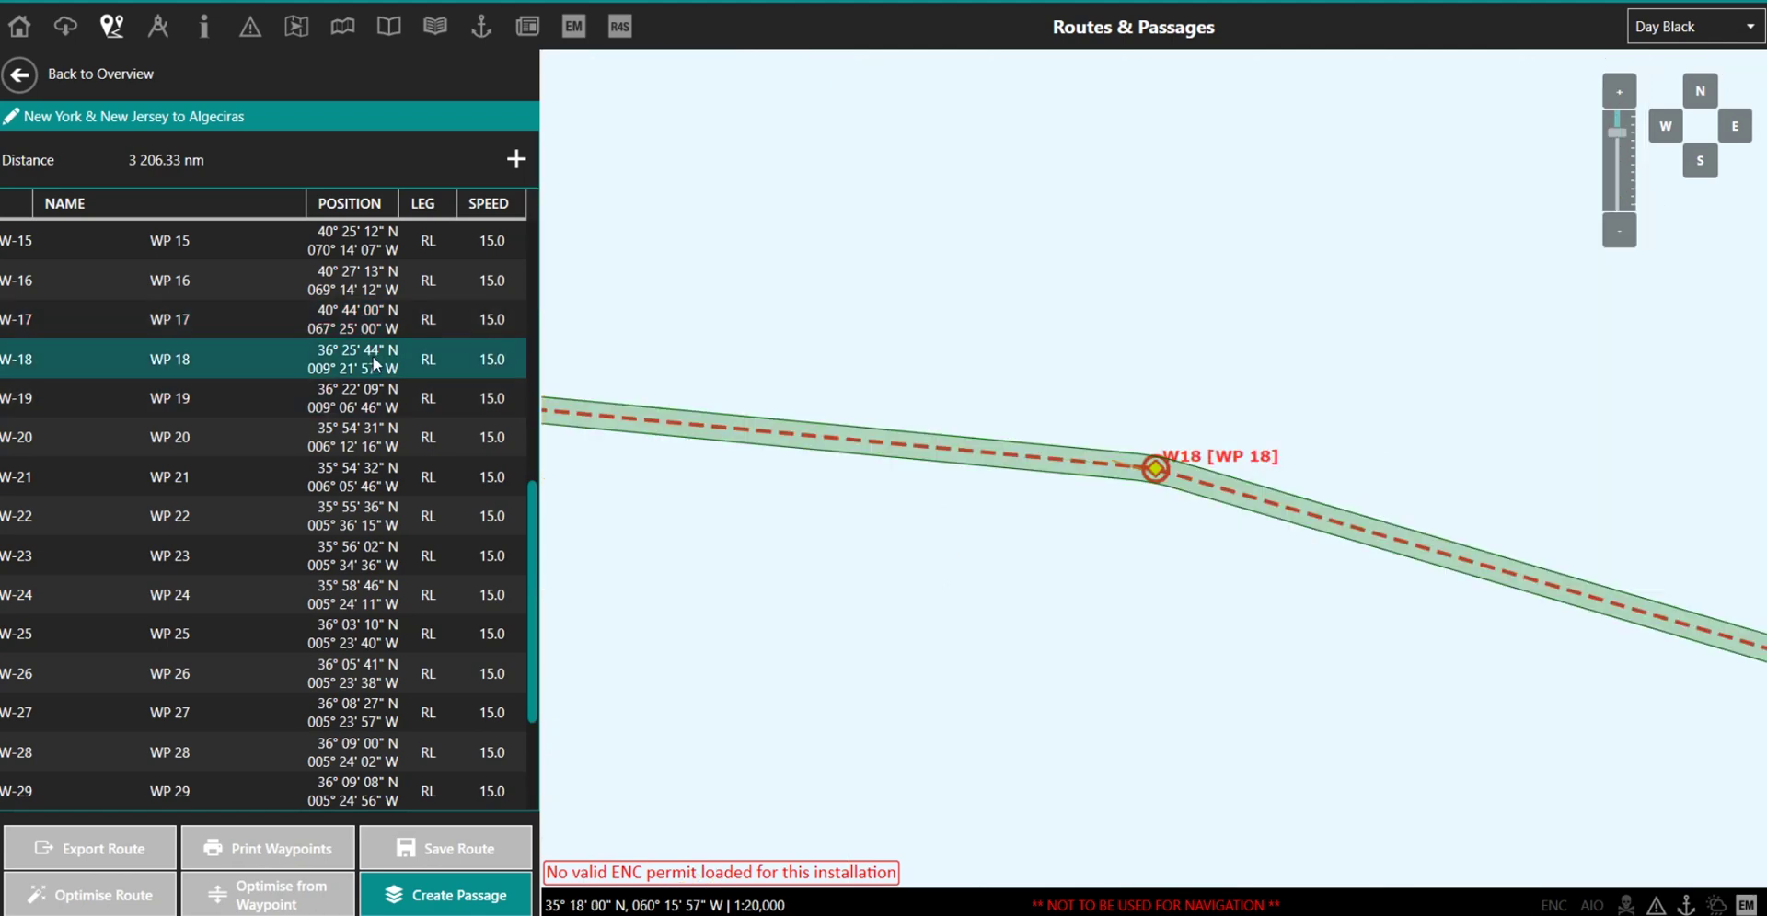
{"action": "double_click", "coordinate": [374, 363]}
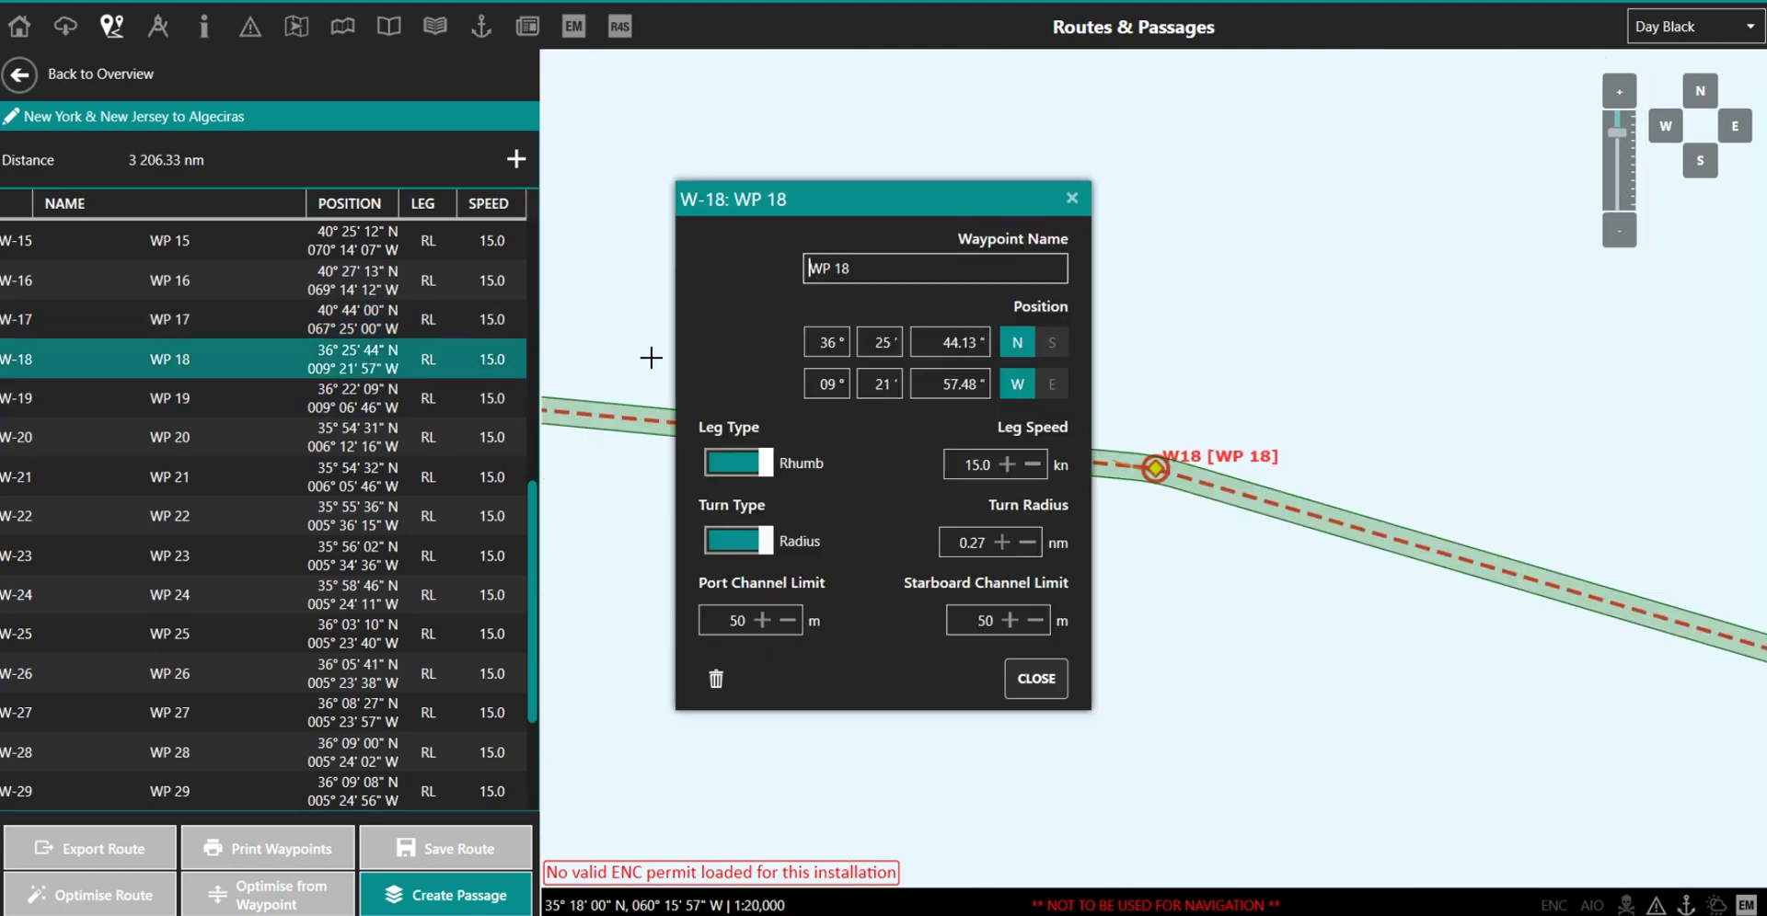
{"action": "left_click", "coordinate": [954, 346]}
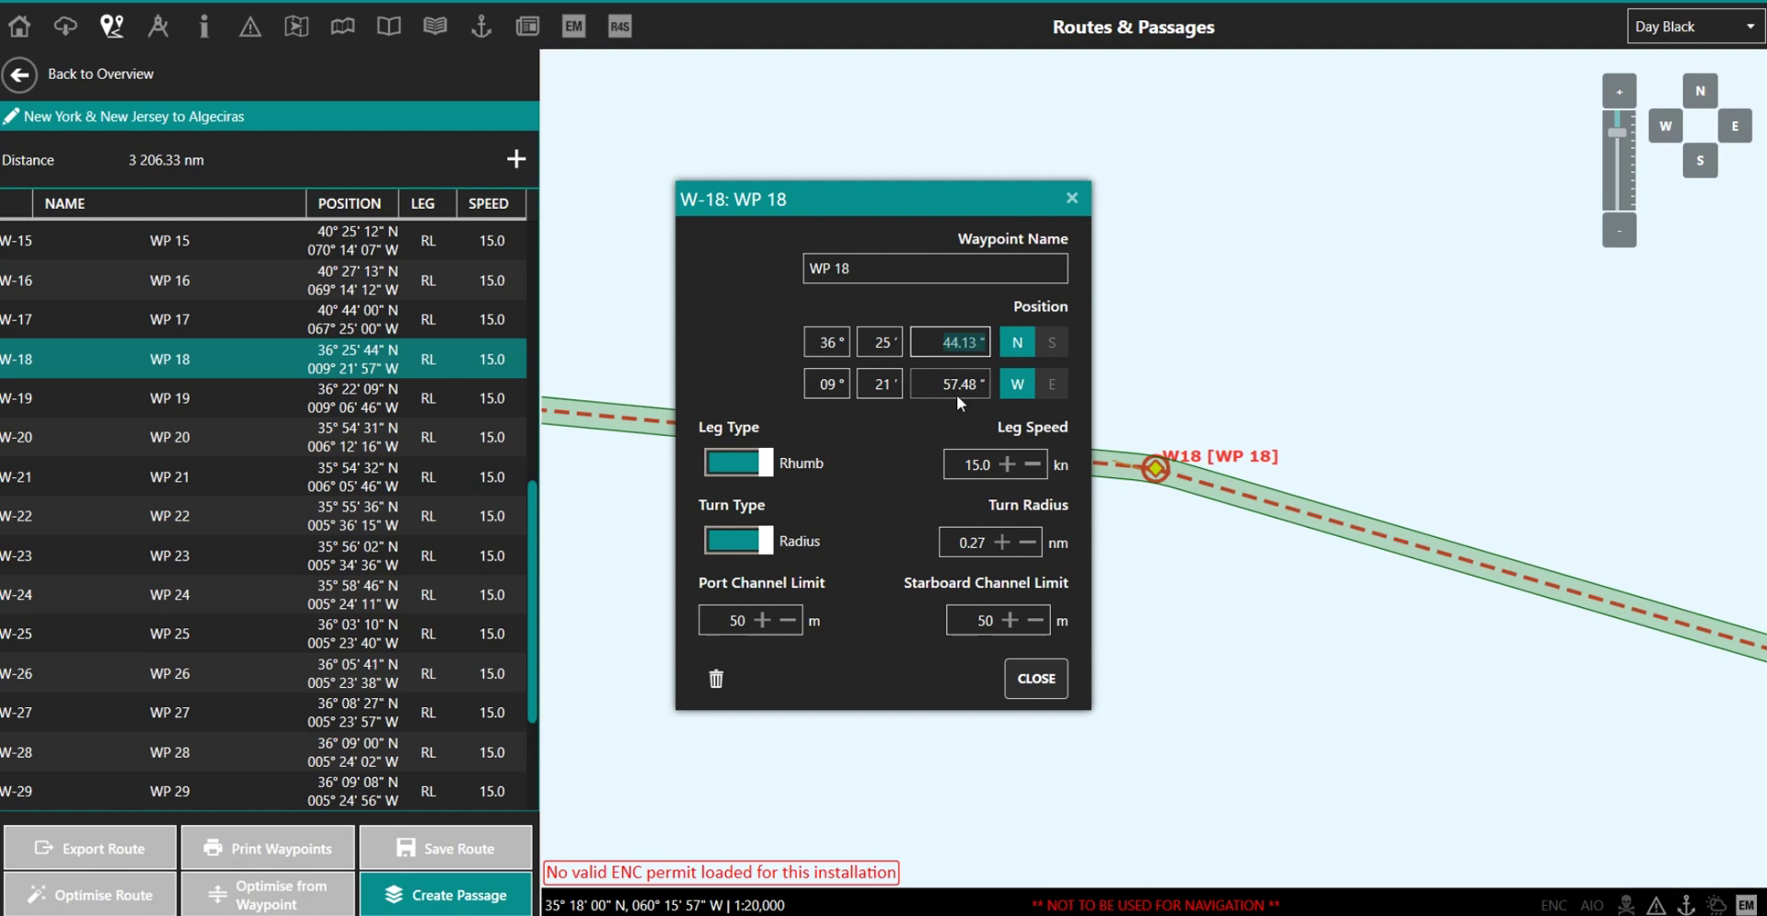
{"action": "type", "text": "0"}
{"action": "left_click", "coordinate": [956, 385]}
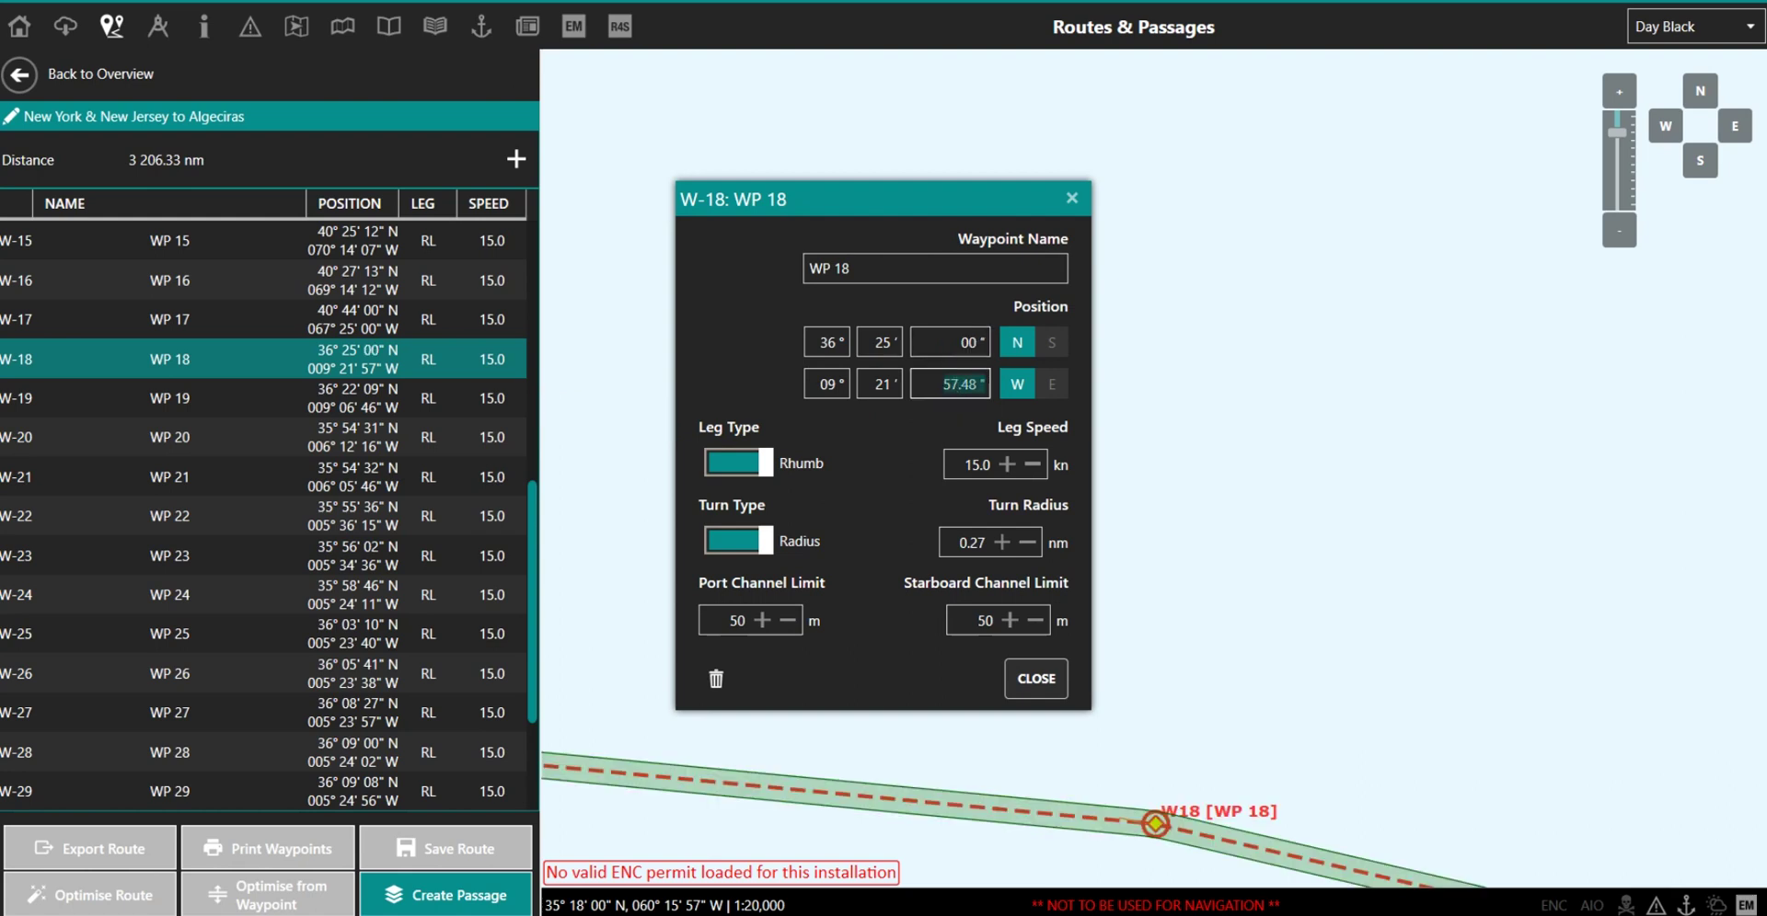
{"action": "type", "text": "0"}
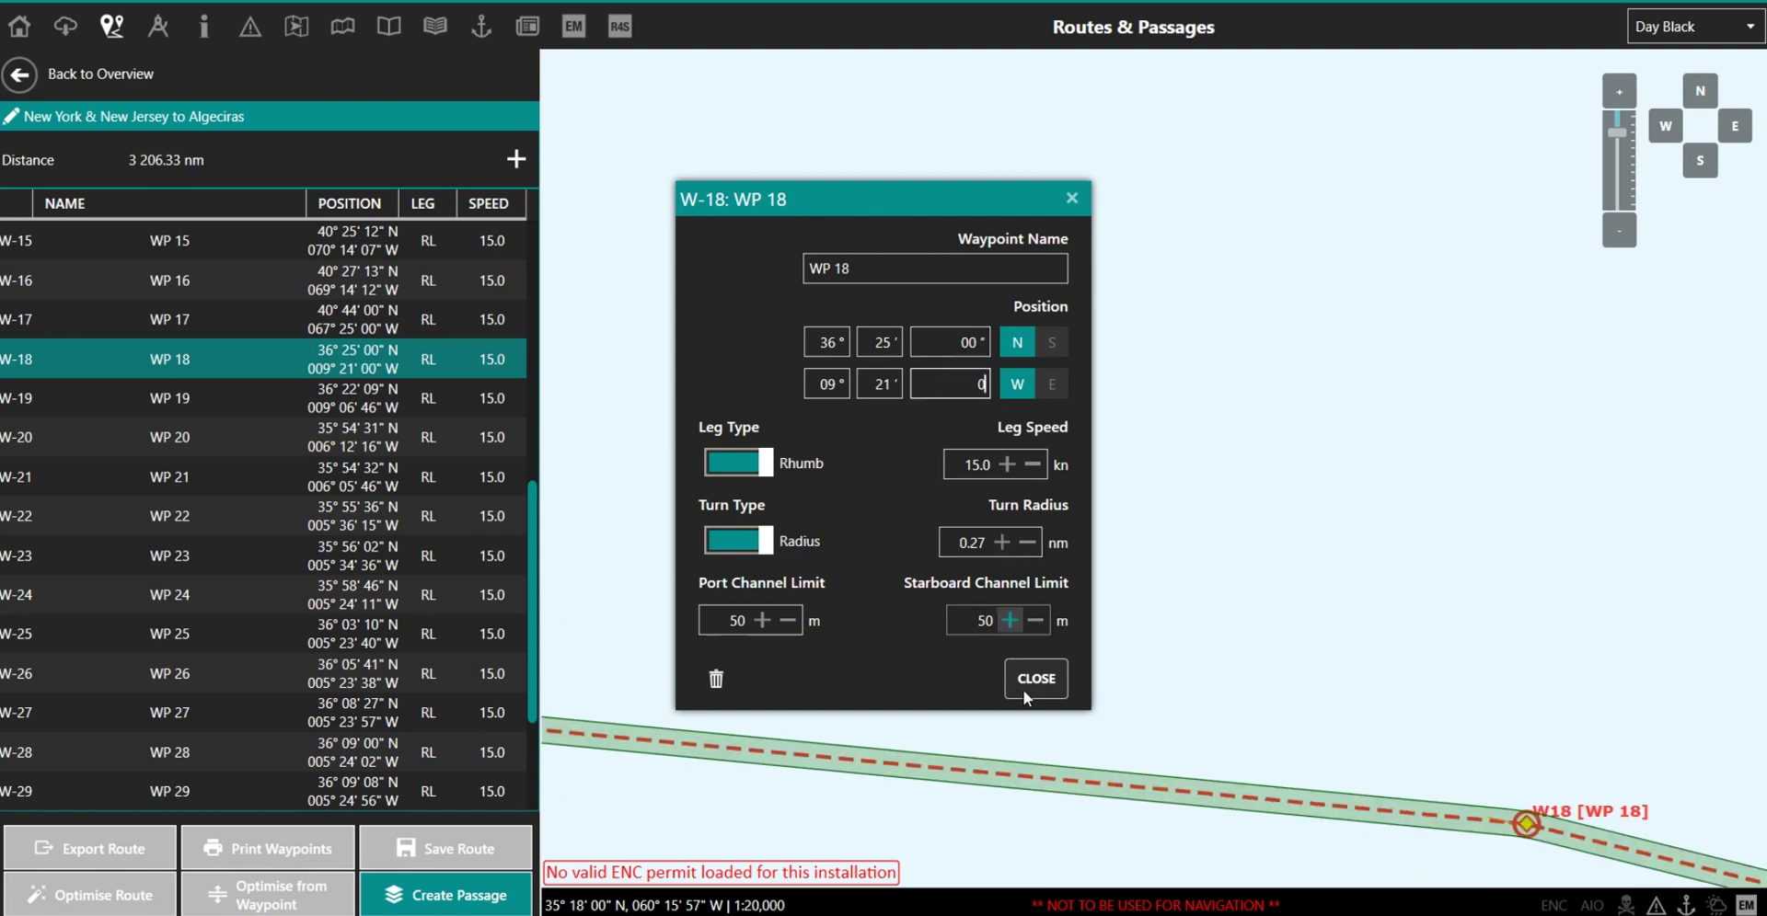
{"action": "left_click", "coordinate": [1035, 679]}
Step: Enter waypoint WP 17's position in the Sailings Calculator as the first position, 40-44.0 N, 067-25.0 W
{"action": "scroll", "coordinate": [1043, 683], "scroll_direction": "down", "scroll_amount": 4}
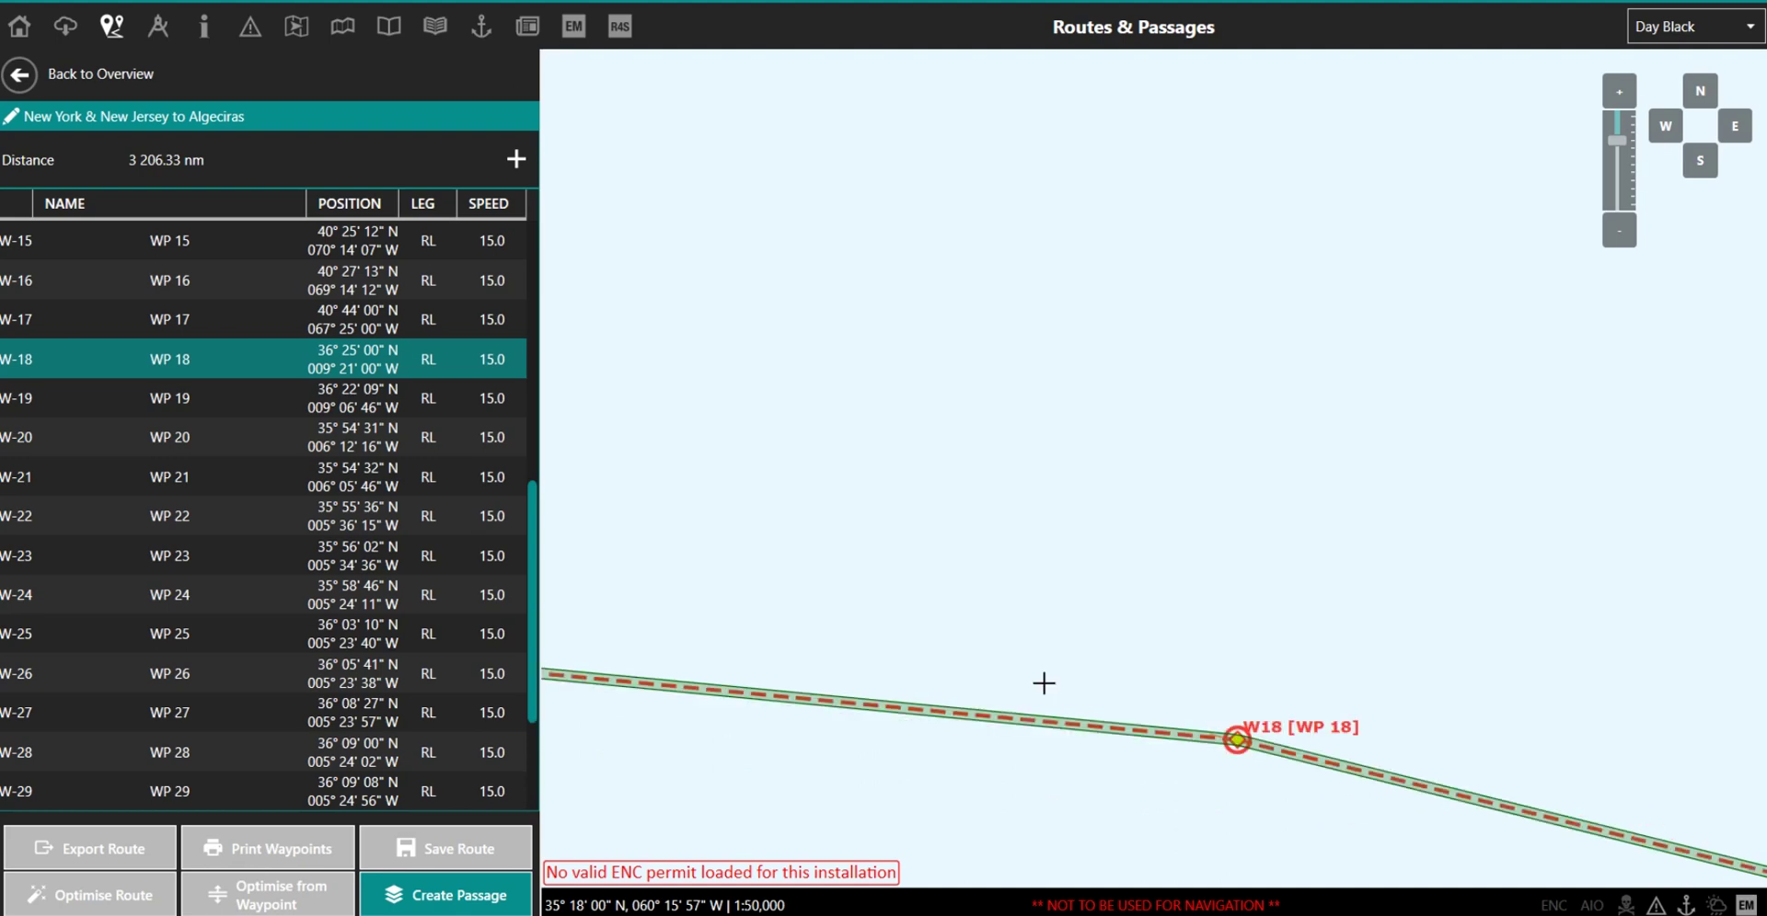
{"action": "scroll", "coordinate": [1044, 682], "scroll_direction": "down", "scroll_amount": 8}
{"action": "left_click_drag", "start_coordinate": [824, 656], "coordinate": [1505, 539]}
{"action": "scroll", "coordinate": [1176, 453], "scroll_direction": "down", "scroll_amount": 3}
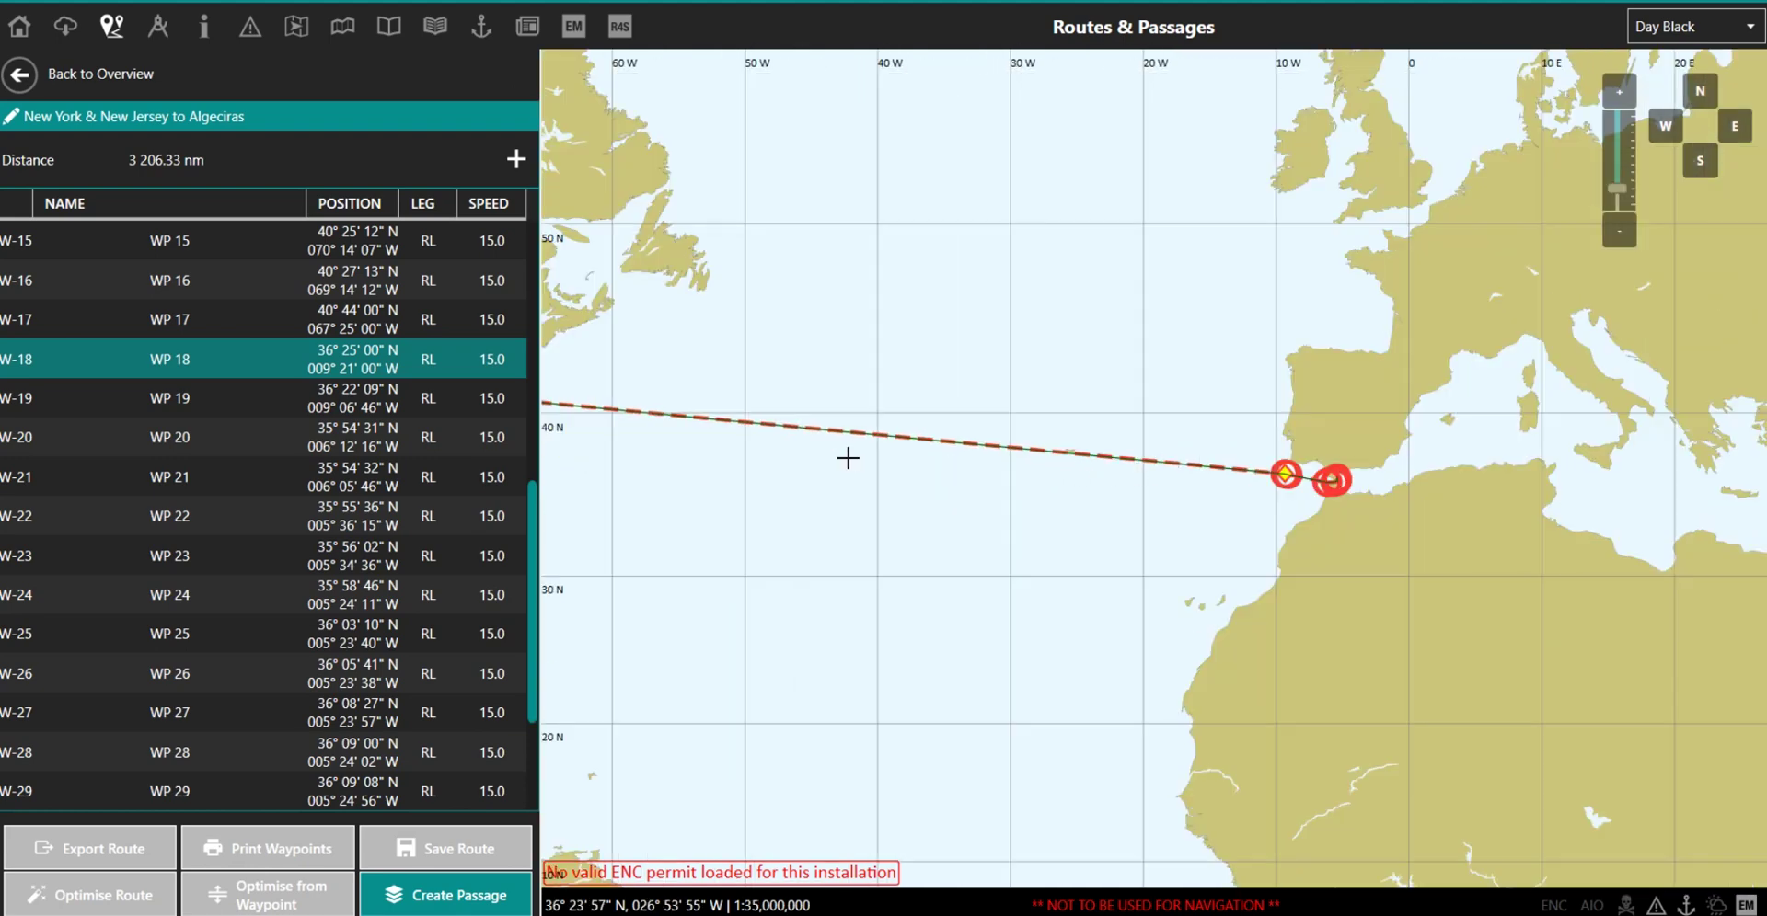
{"action": "left_click_drag", "start_coordinate": [835, 457], "coordinate": [1047, 459]}
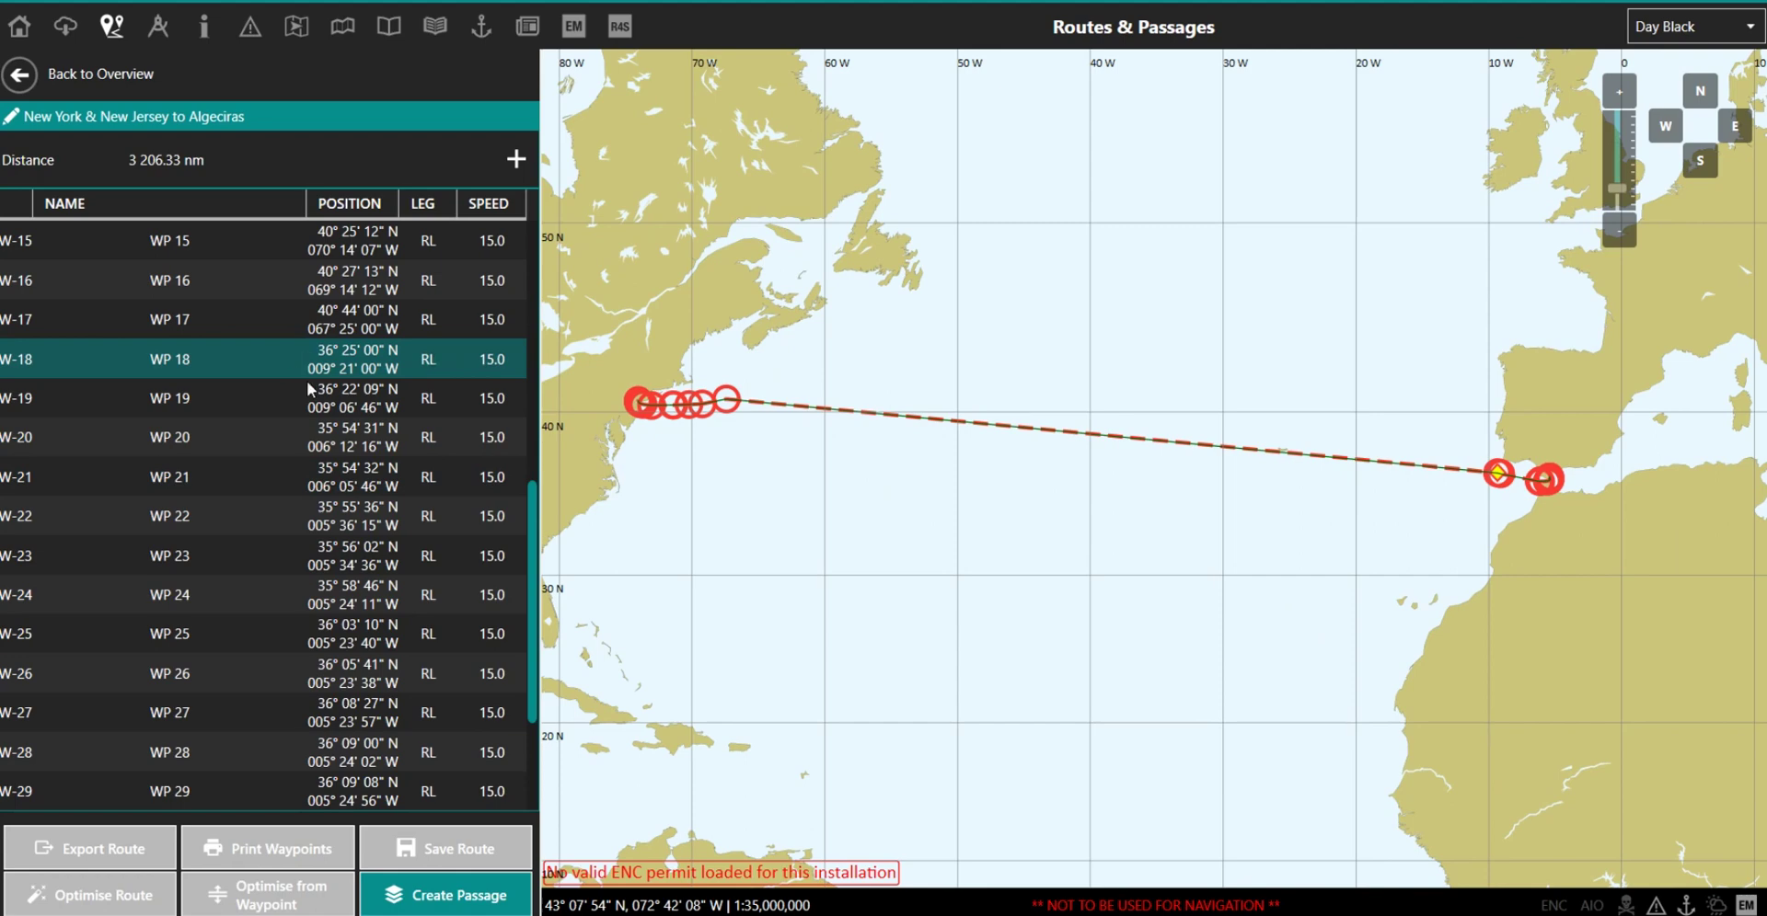
{"action": "double_click", "coordinate": [394, 326]}
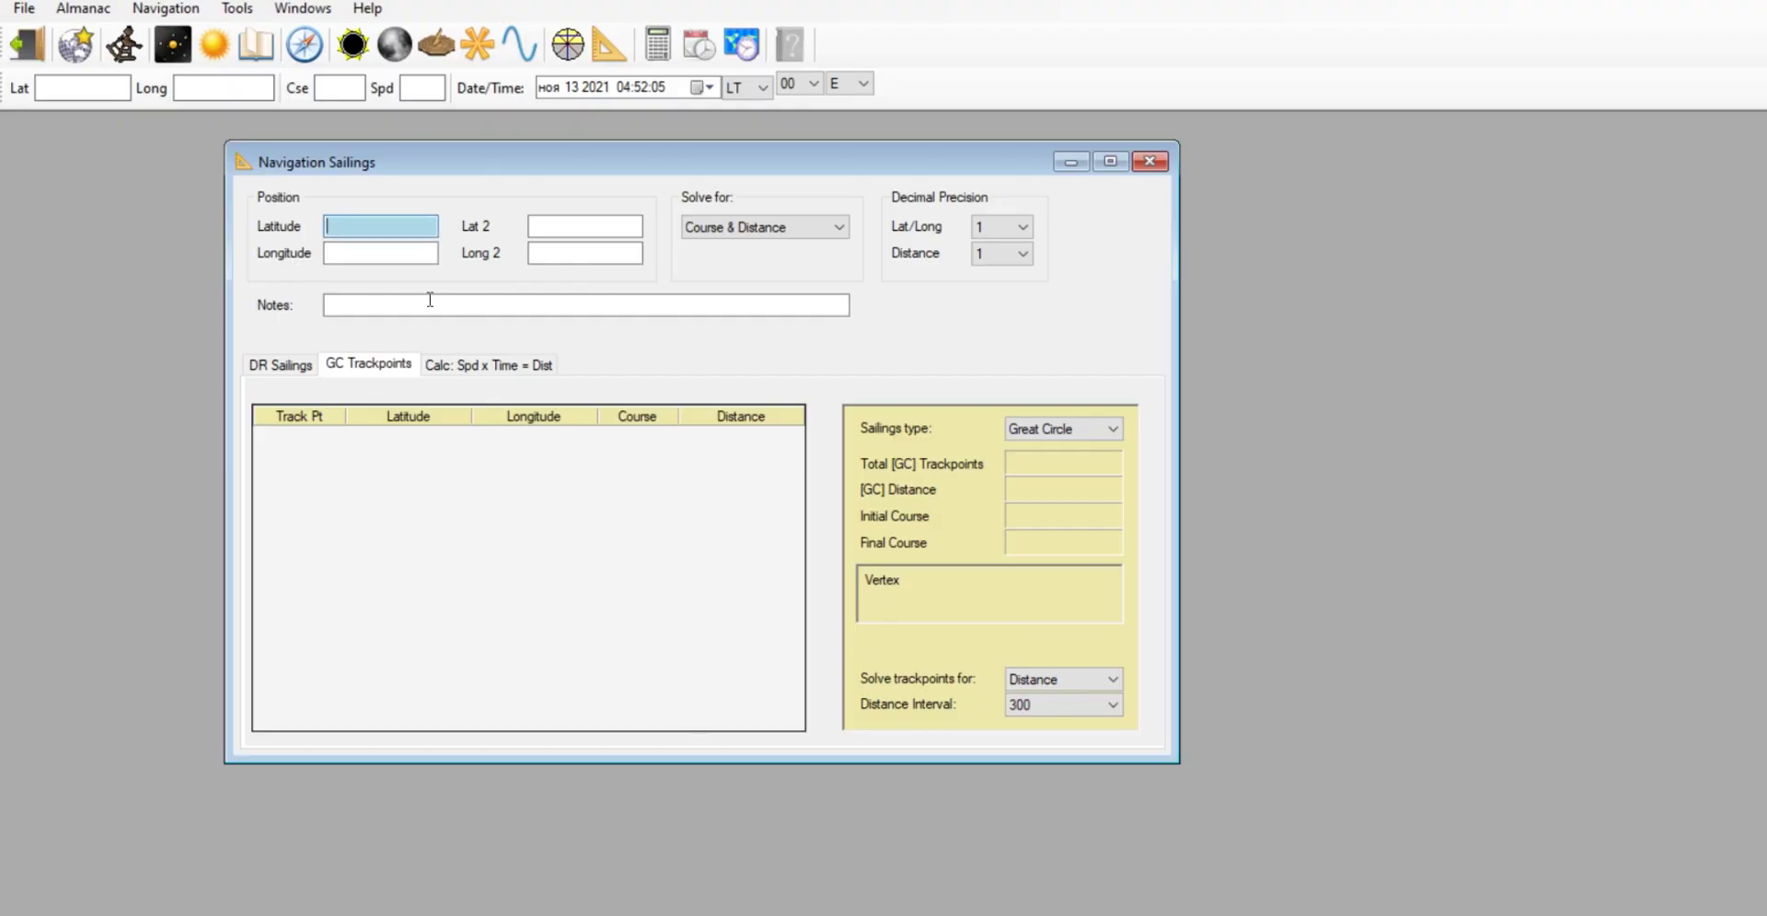
{"action": "type", "text": "40"}
{"action": "type", "text": "-44.0 N"}
{"action": "left_click", "coordinate": [380, 263]}
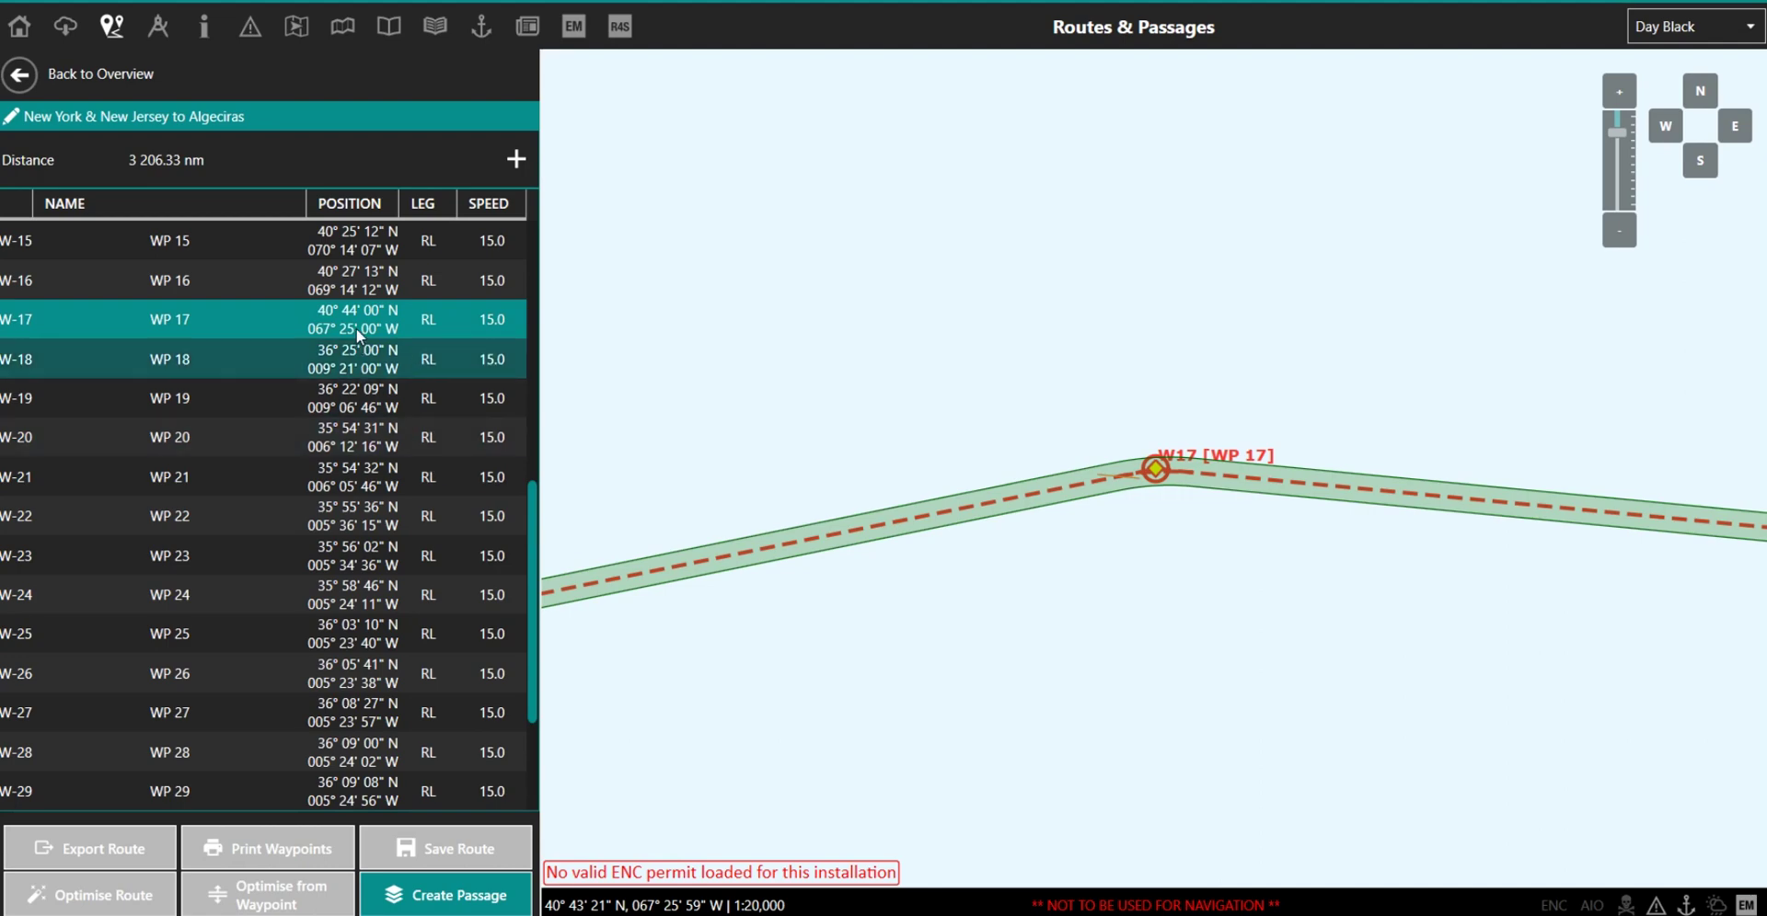
{"action": "left_click", "coordinate": [322, 331]}
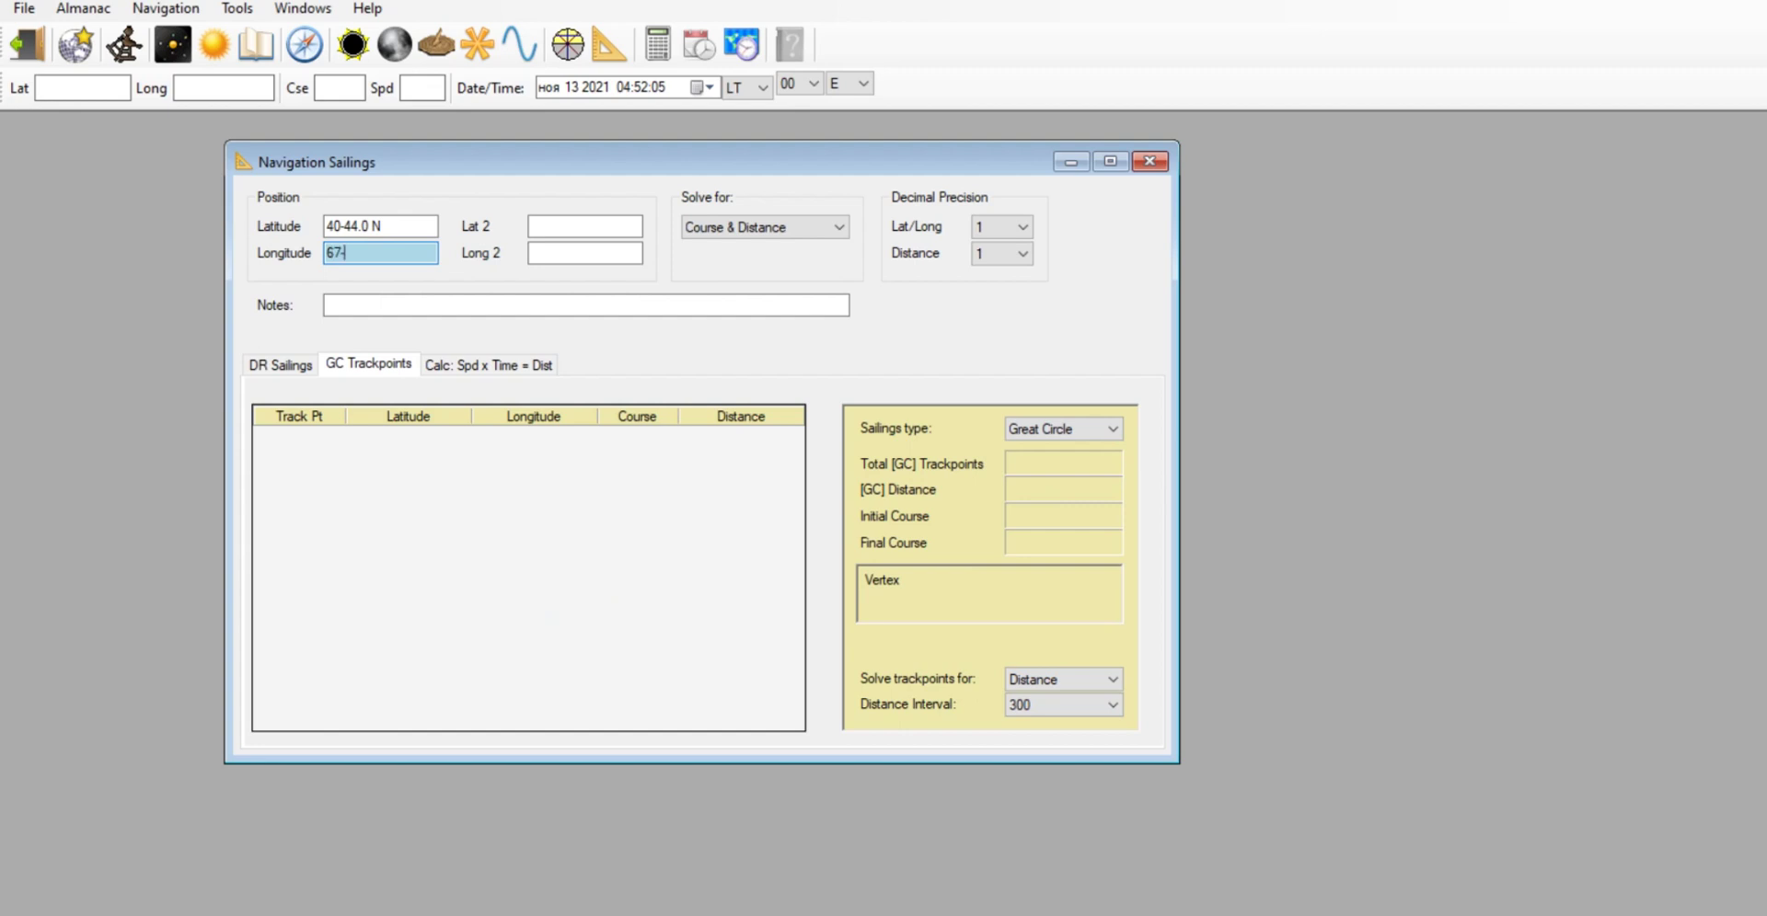
{"action": "type", "text": "25W"}
Step: Enter waypoint WP 18's position, 36-25.0 N, 009-21.0 W, as the second position to compute the great circle trackpoints
{"action": "left_click", "coordinate": [568, 221]}
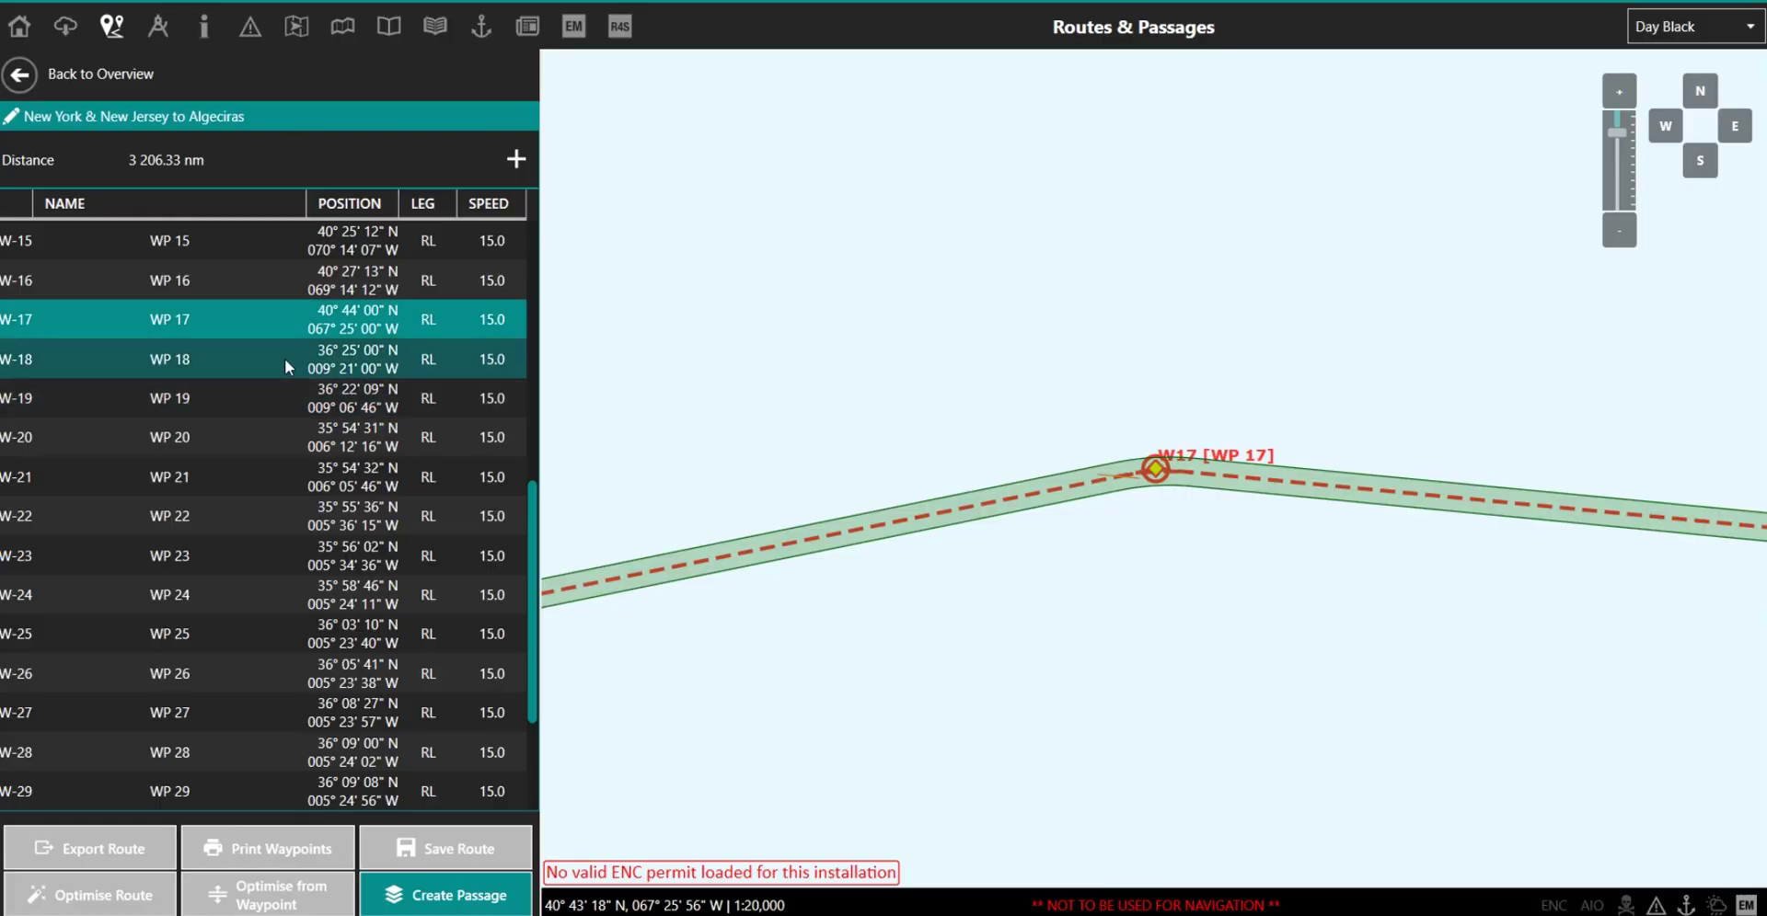
{"action": "left_click", "coordinate": [284, 366]}
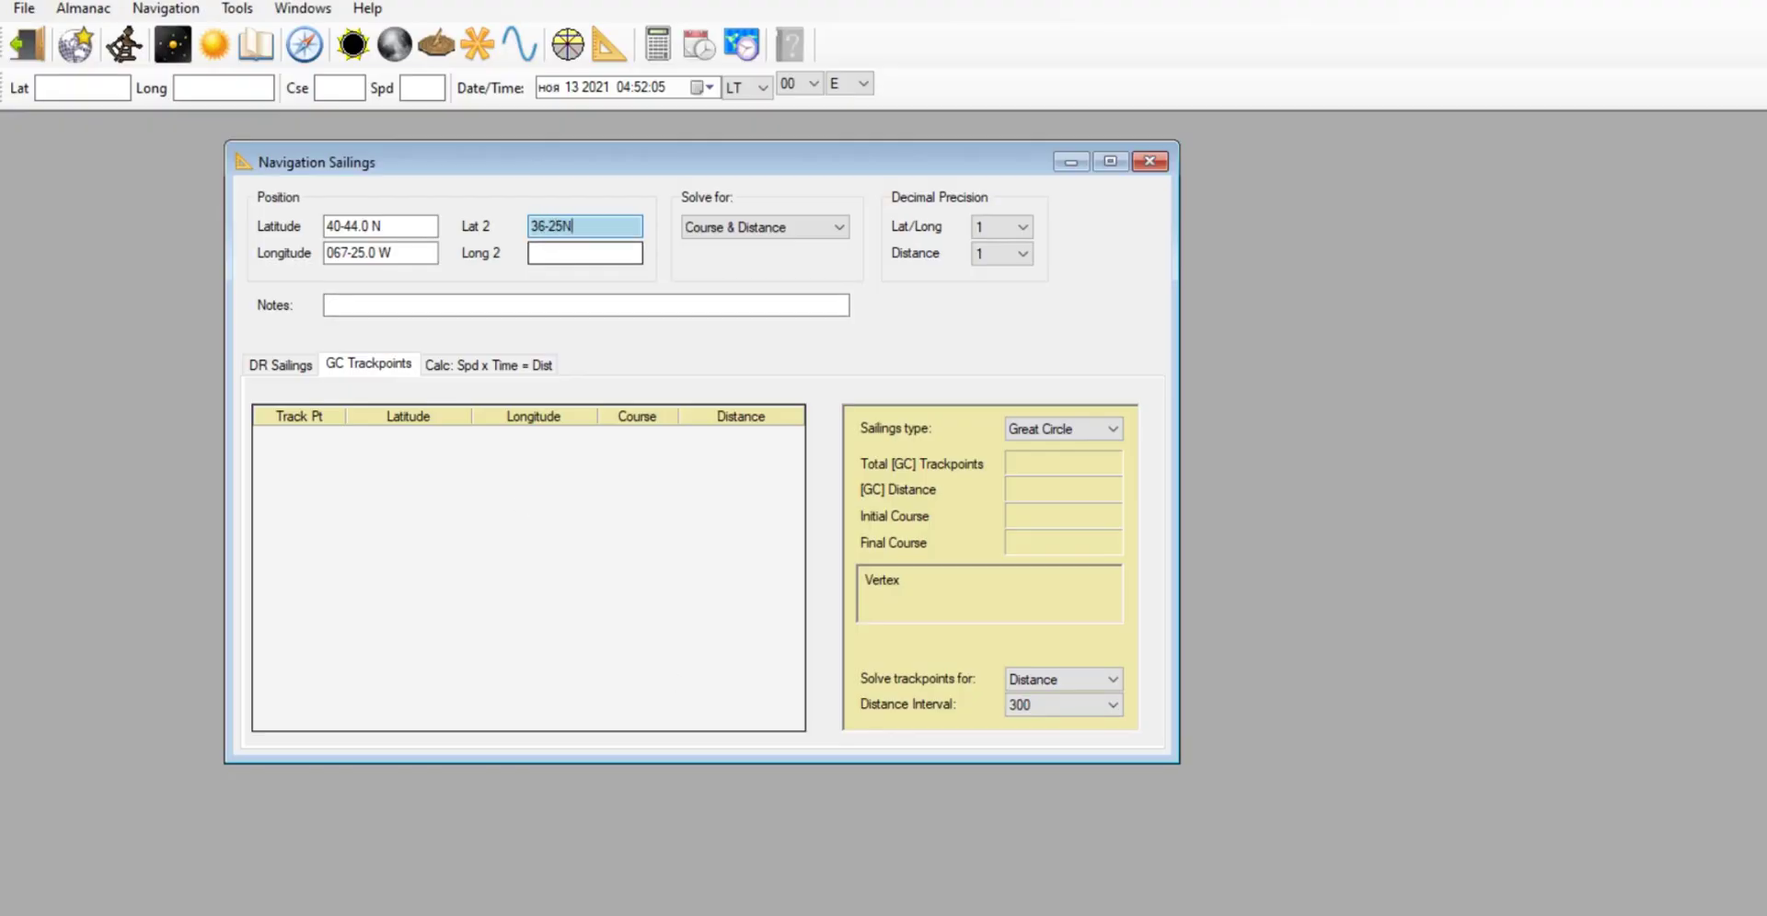
{"action": "left_click", "coordinate": [553, 253]}
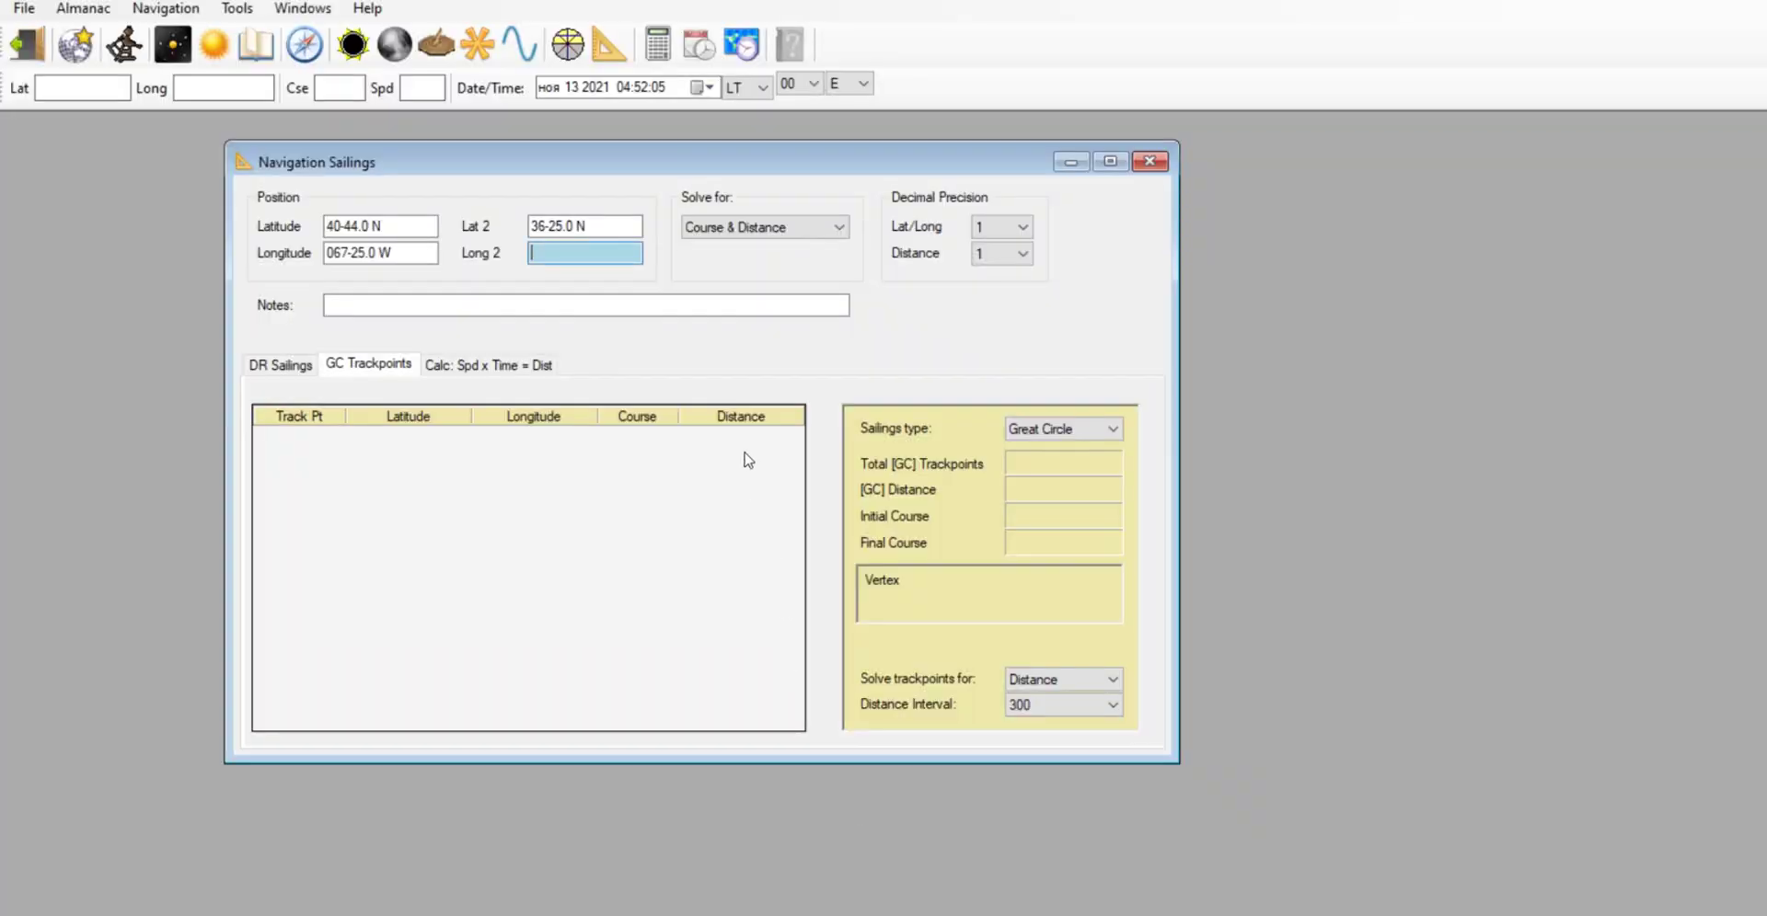
{"action": "type", "text": "009-21W"}
{"action": "left_click", "coordinate": [606, 226]}
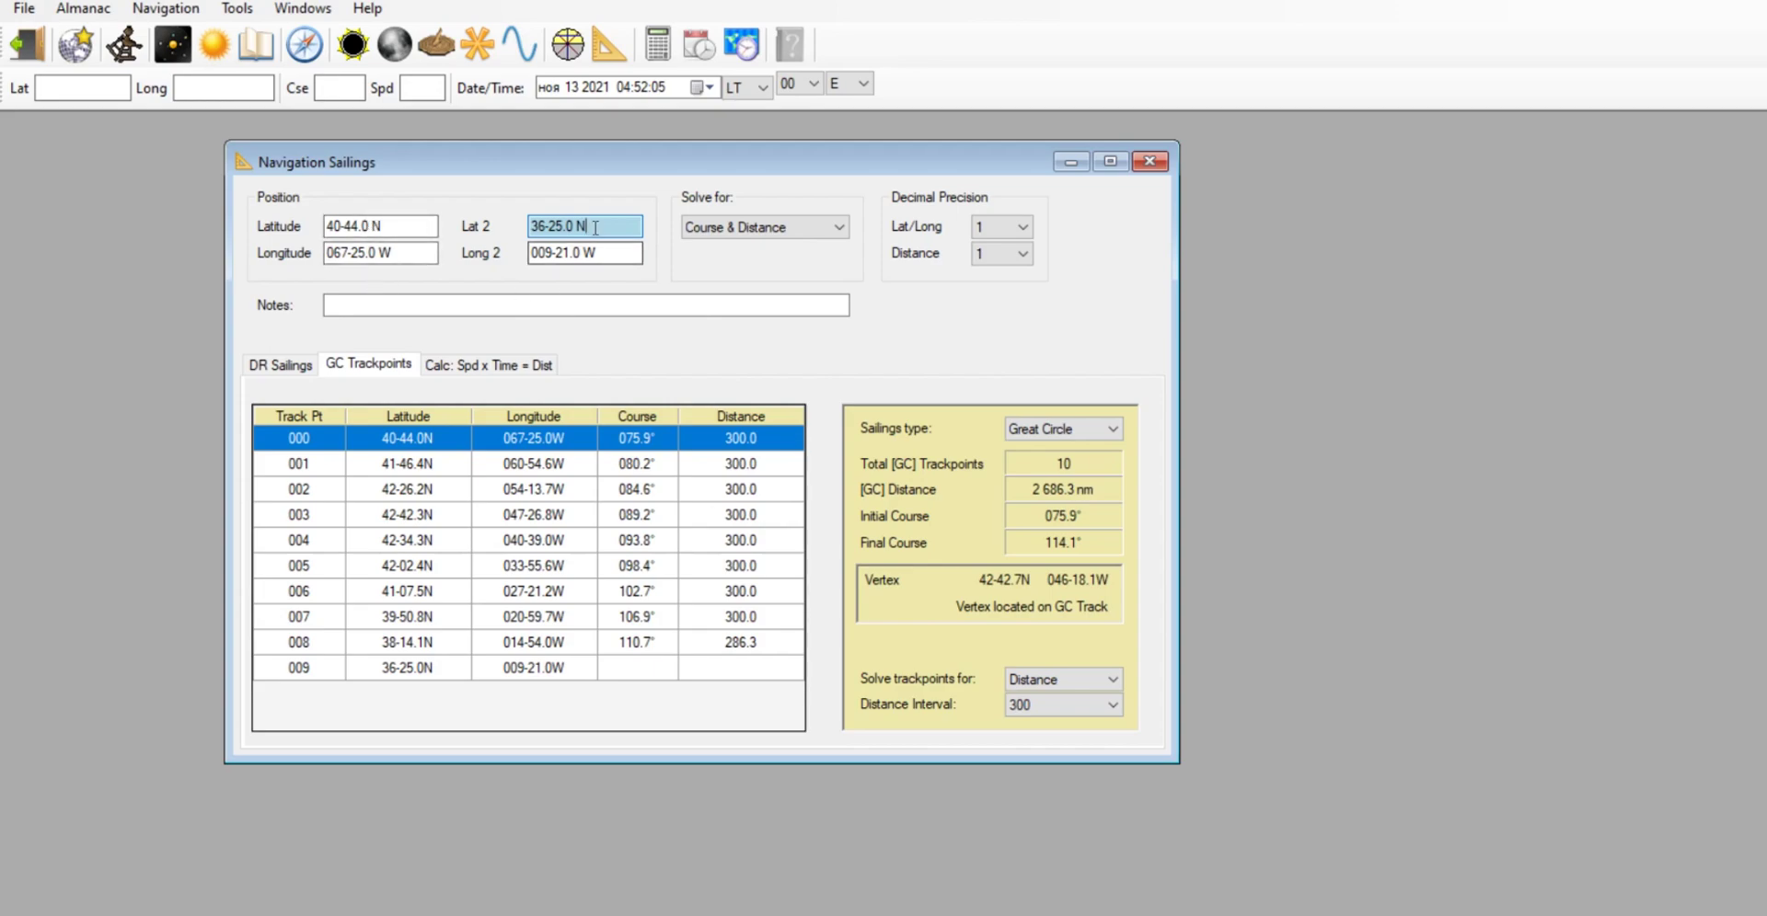
Step: Switch to the route planner and examine the whole Atlantic leg between WP 17 and WP 18 on the chart
{"action": "left_click", "coordinate": [982, 914]}
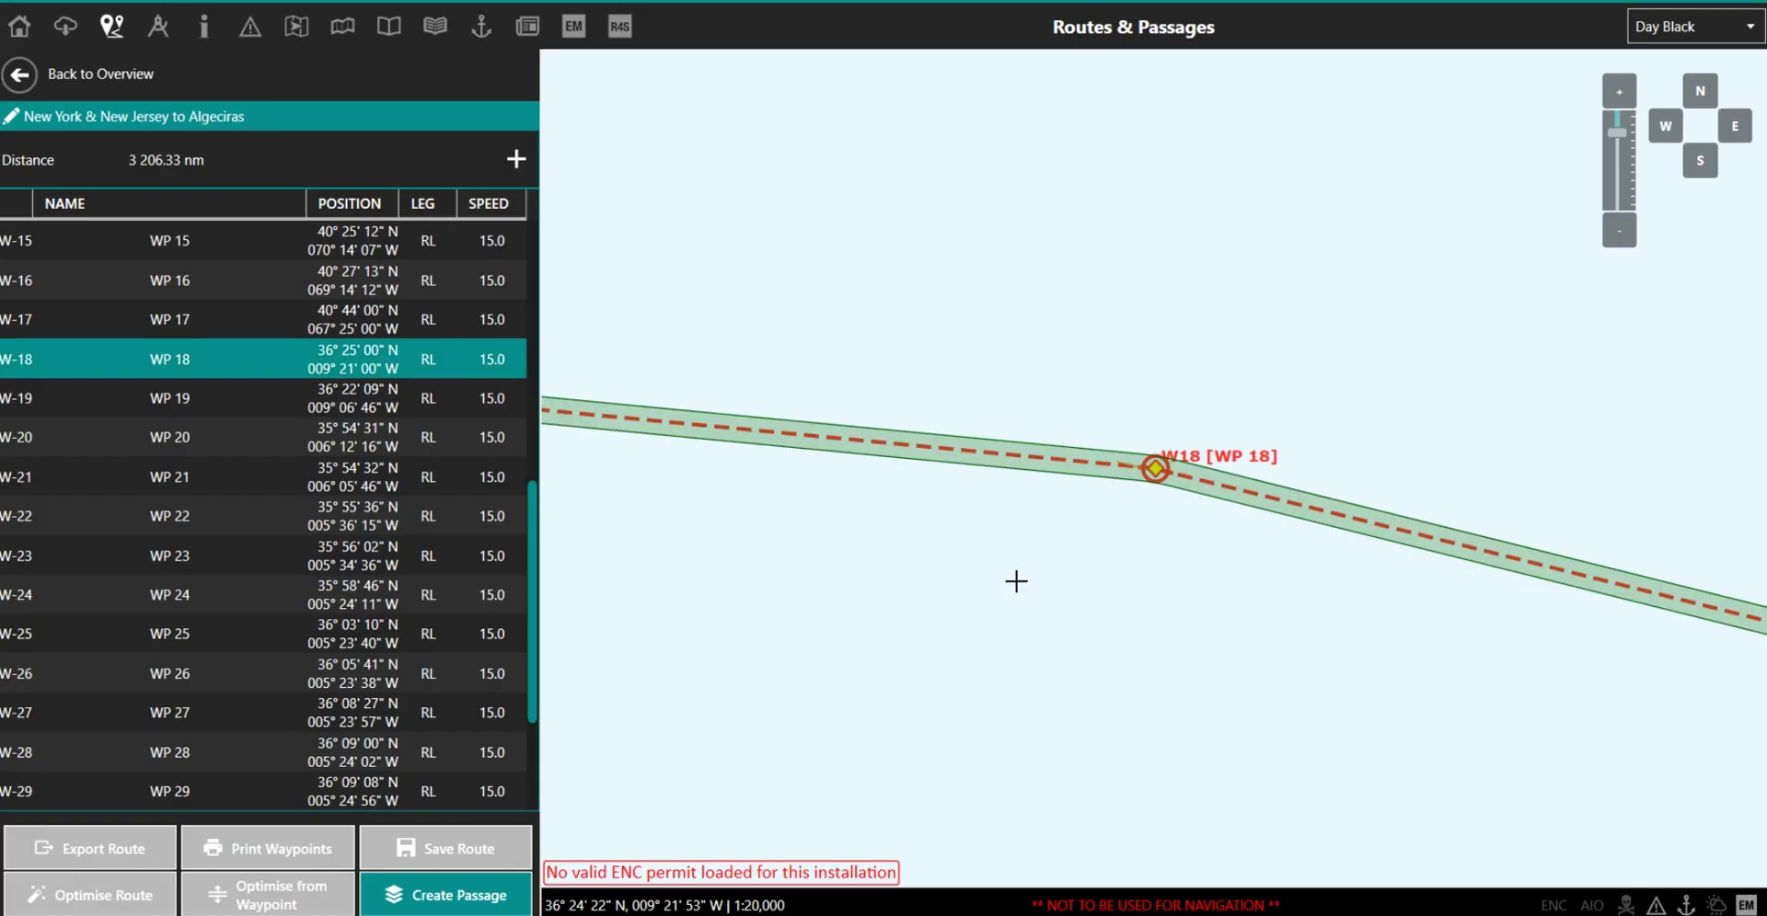
{"action": "scroll", "coordinate": [1006, 583], "scroll_direction": "down", "scroll_amount": 10}
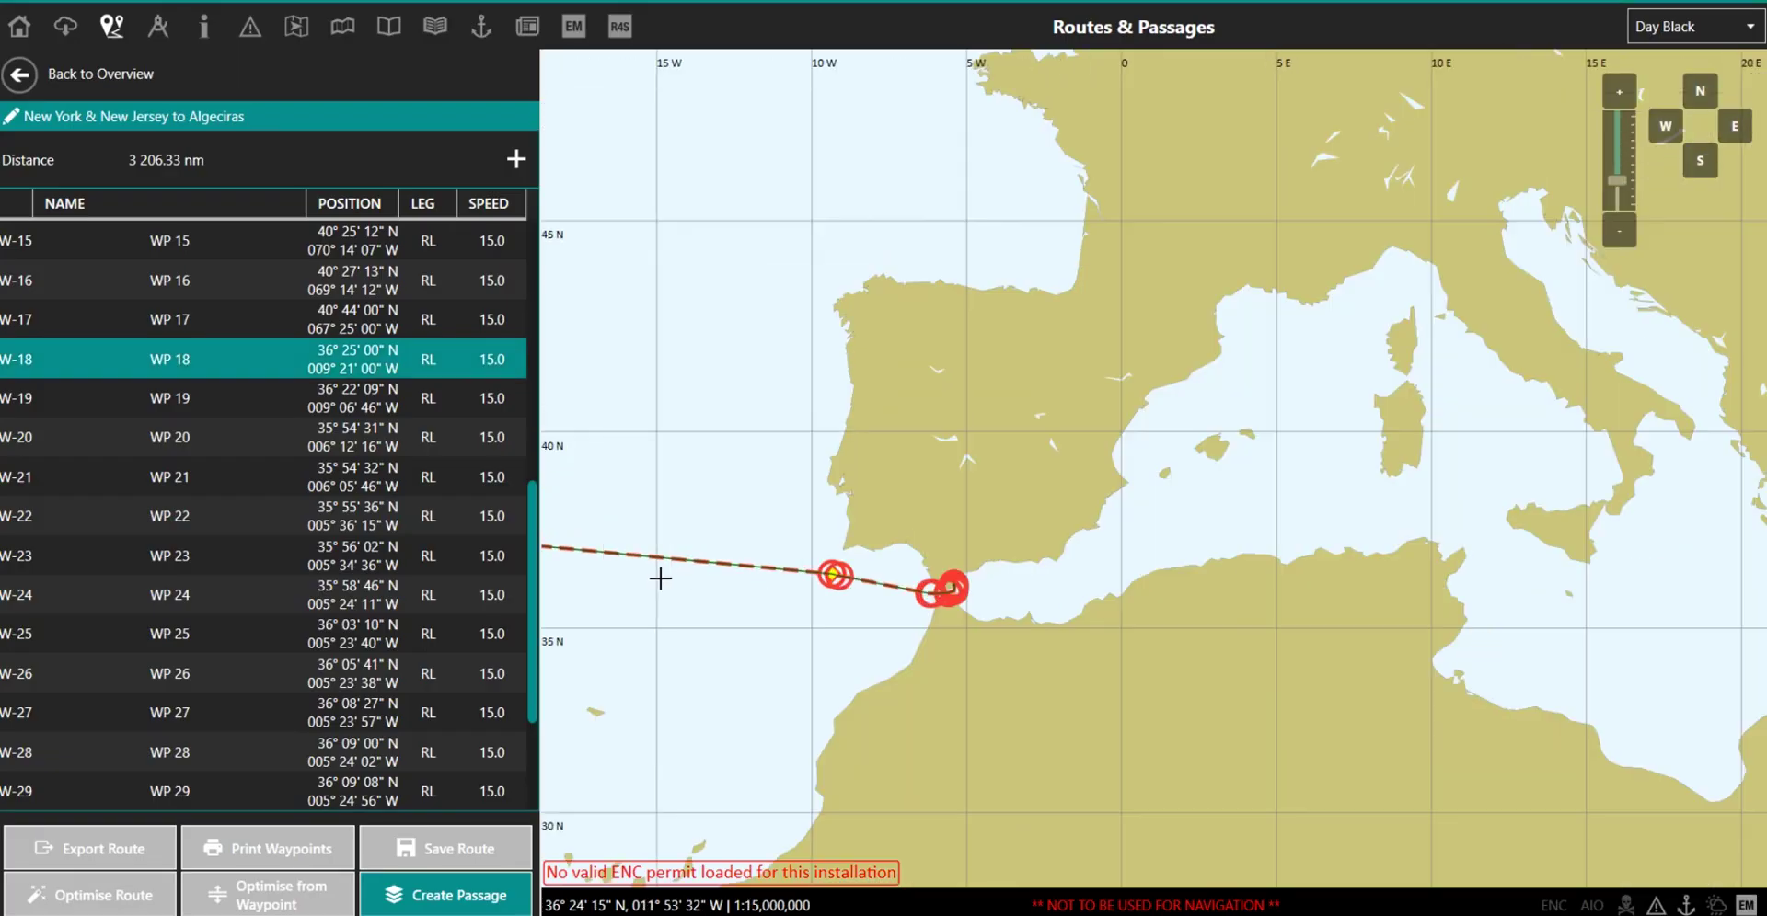
{"action": "left_click_drag", "start_coordinate": [661, 578], "coordinate": [1301, 497]}
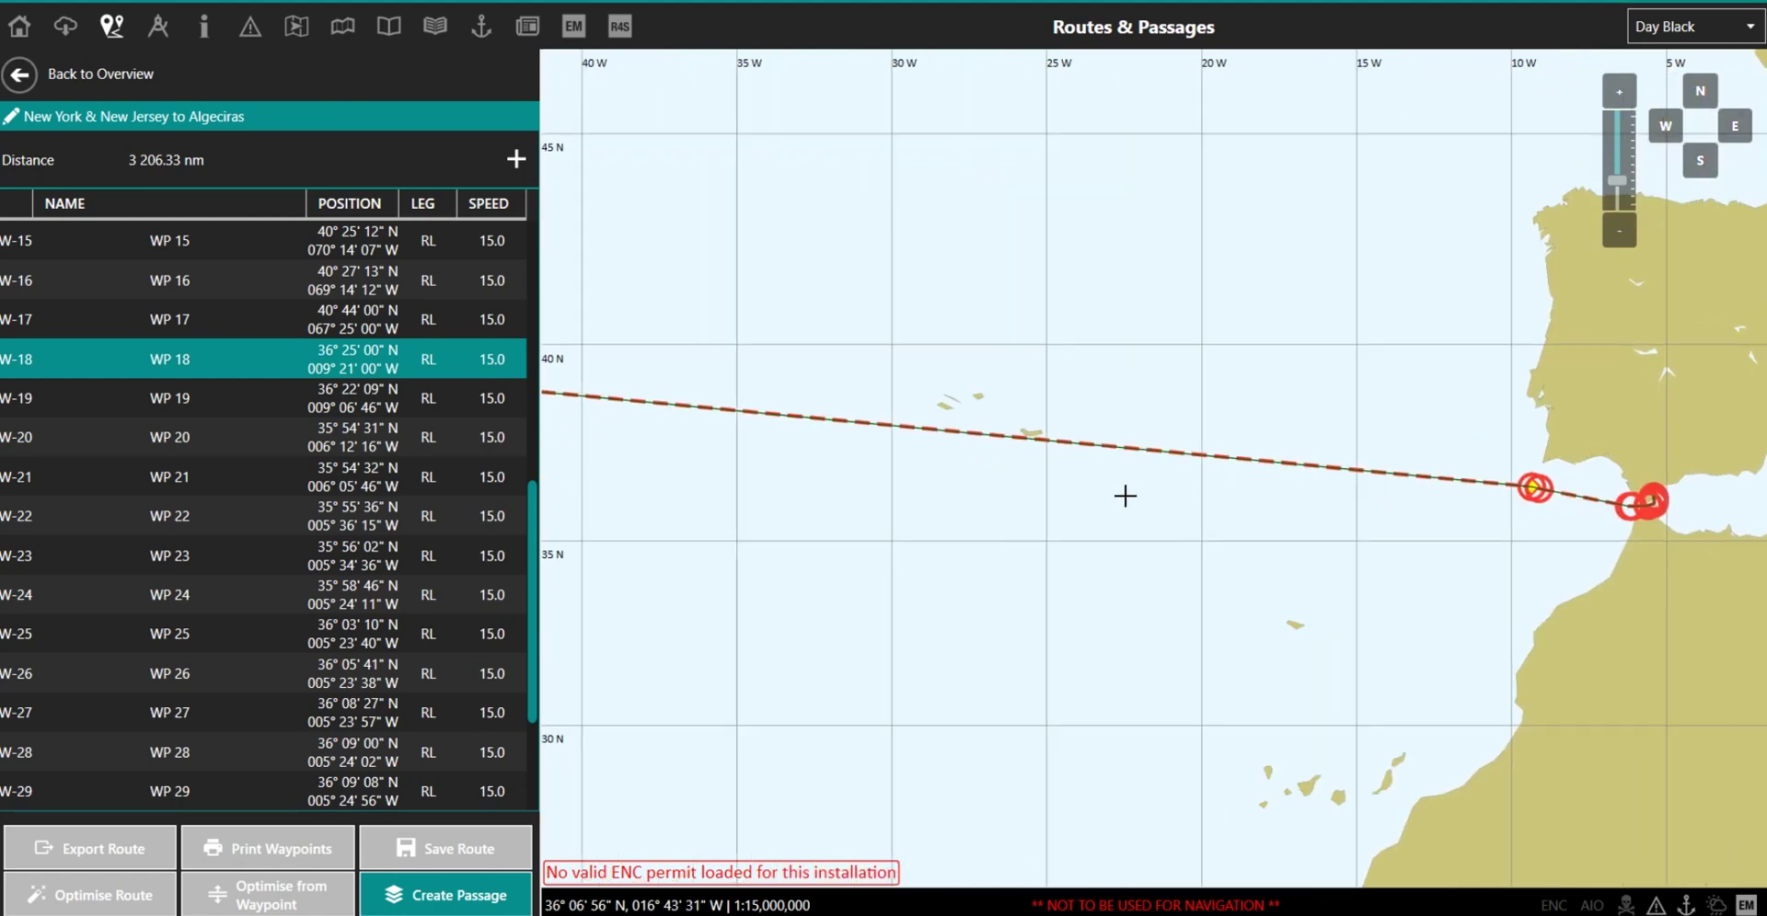
{"action": "scroll", "coordinate": [1124, 496], "scroll_direction": "down", "scroll_amount": 3}
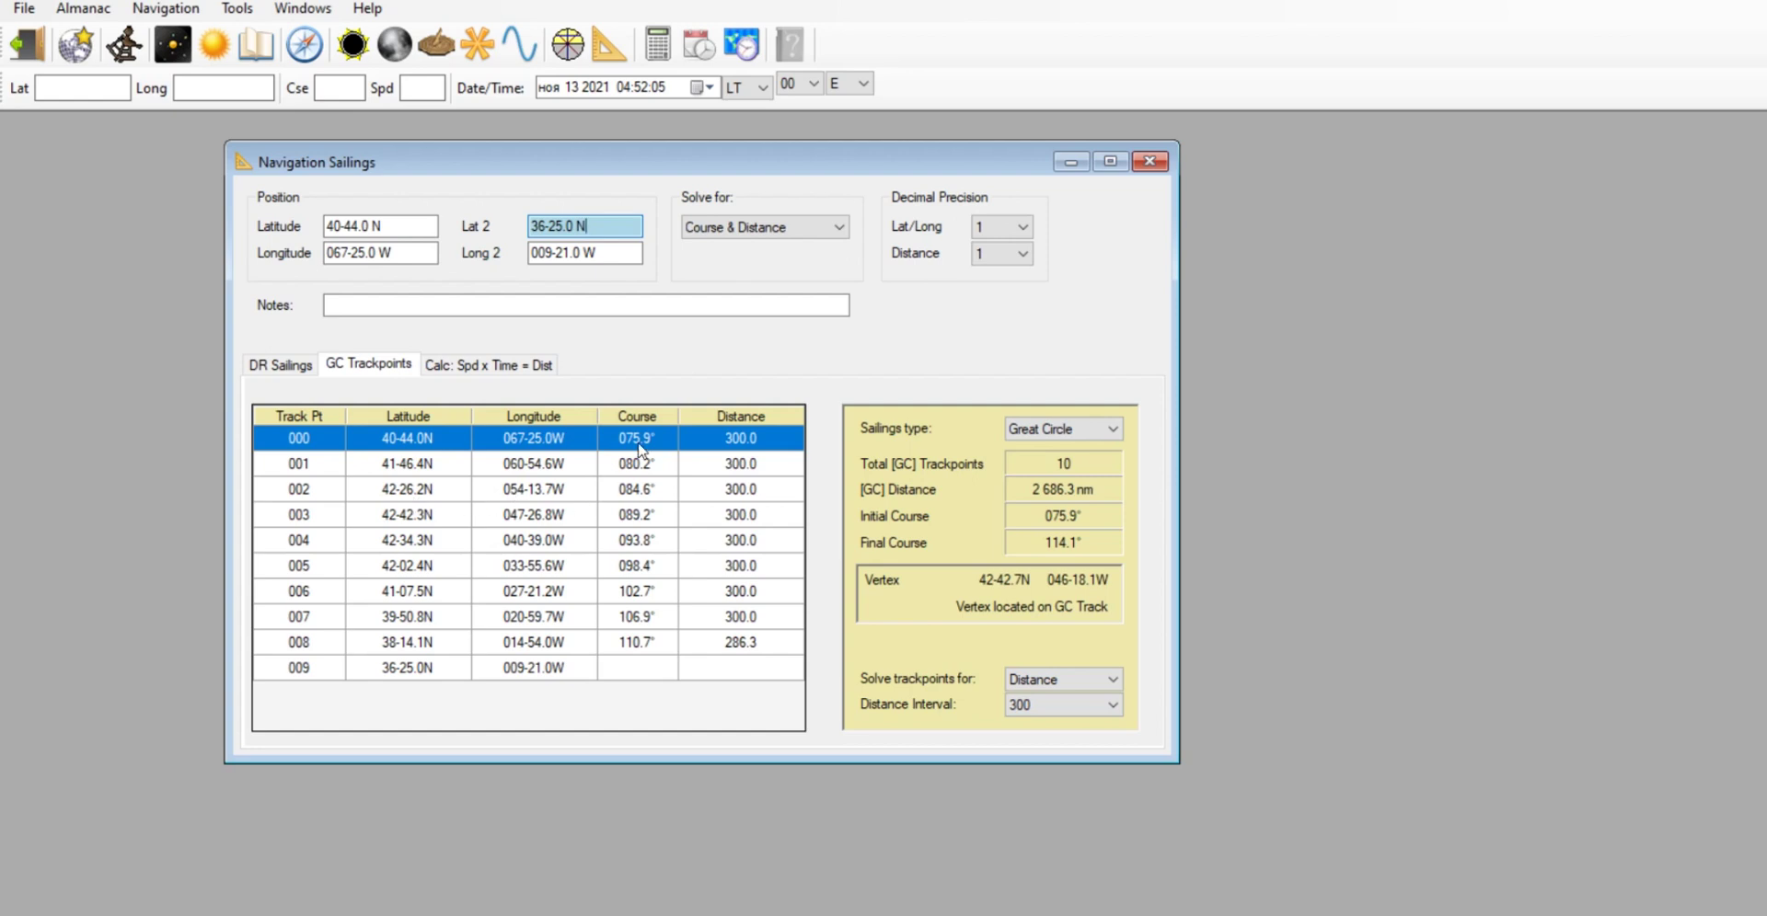
Step: Change the sailings type to Mercator (RL) in Skymate Pro and compare the great circle, Mercator and mid-latitude courses and distances
{"action": "left_click", "coordinate": [1046, 433]}
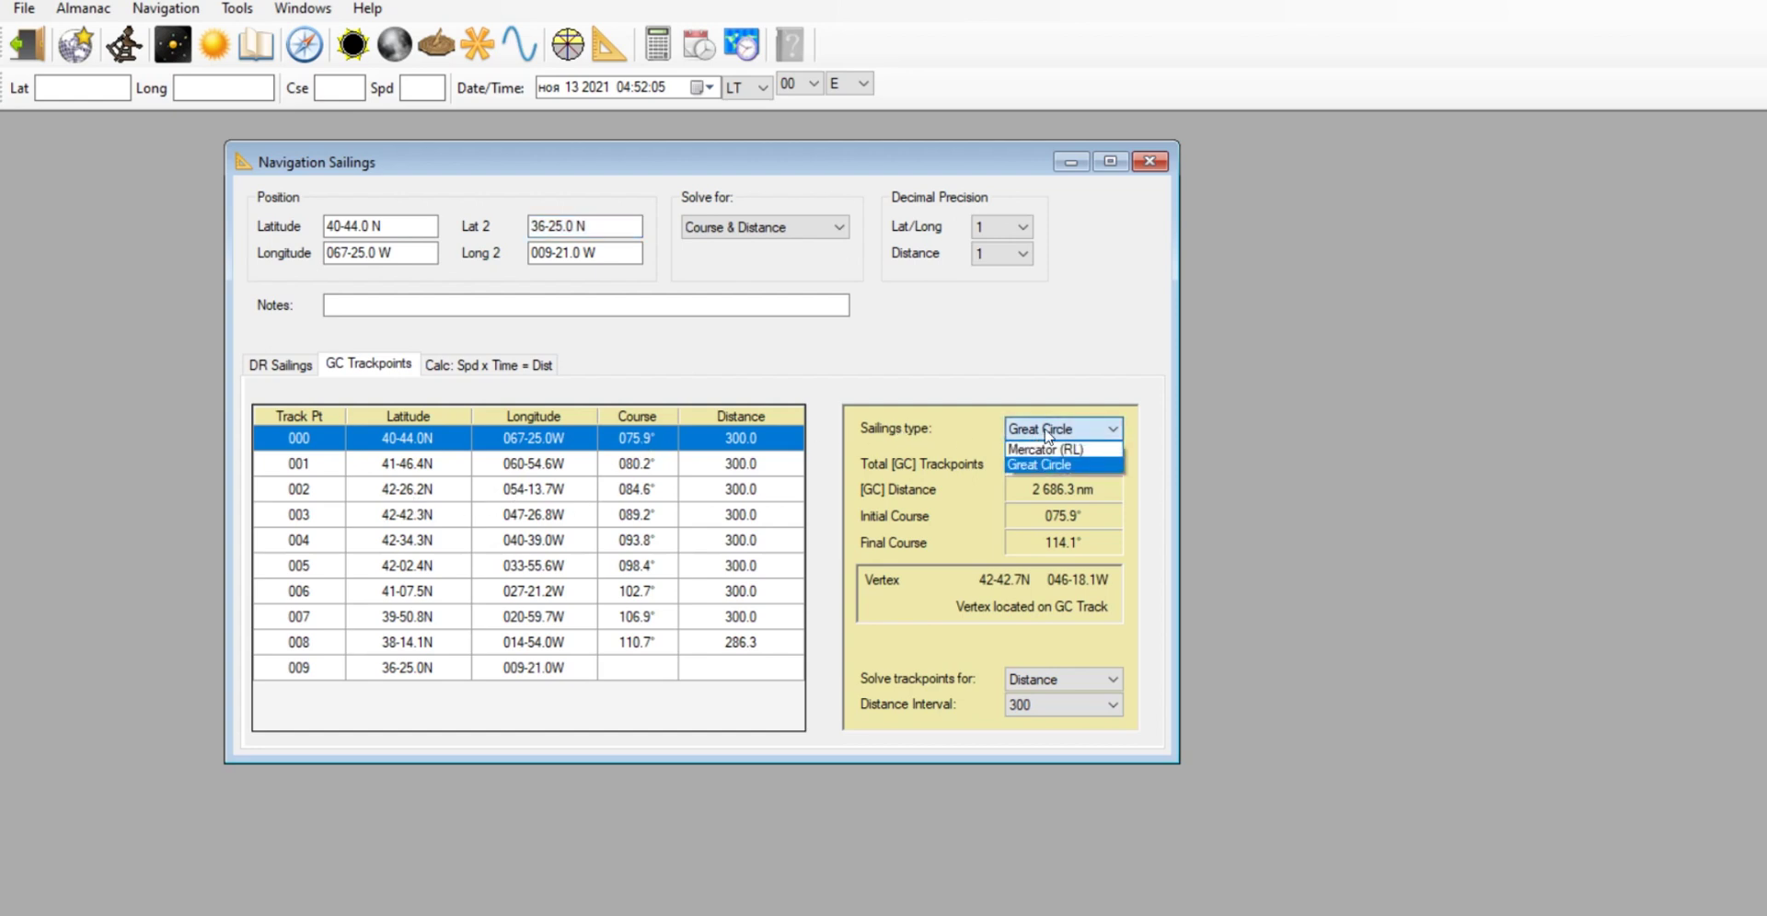
{"action": "left_click", "coordinate": [1058, 450]}
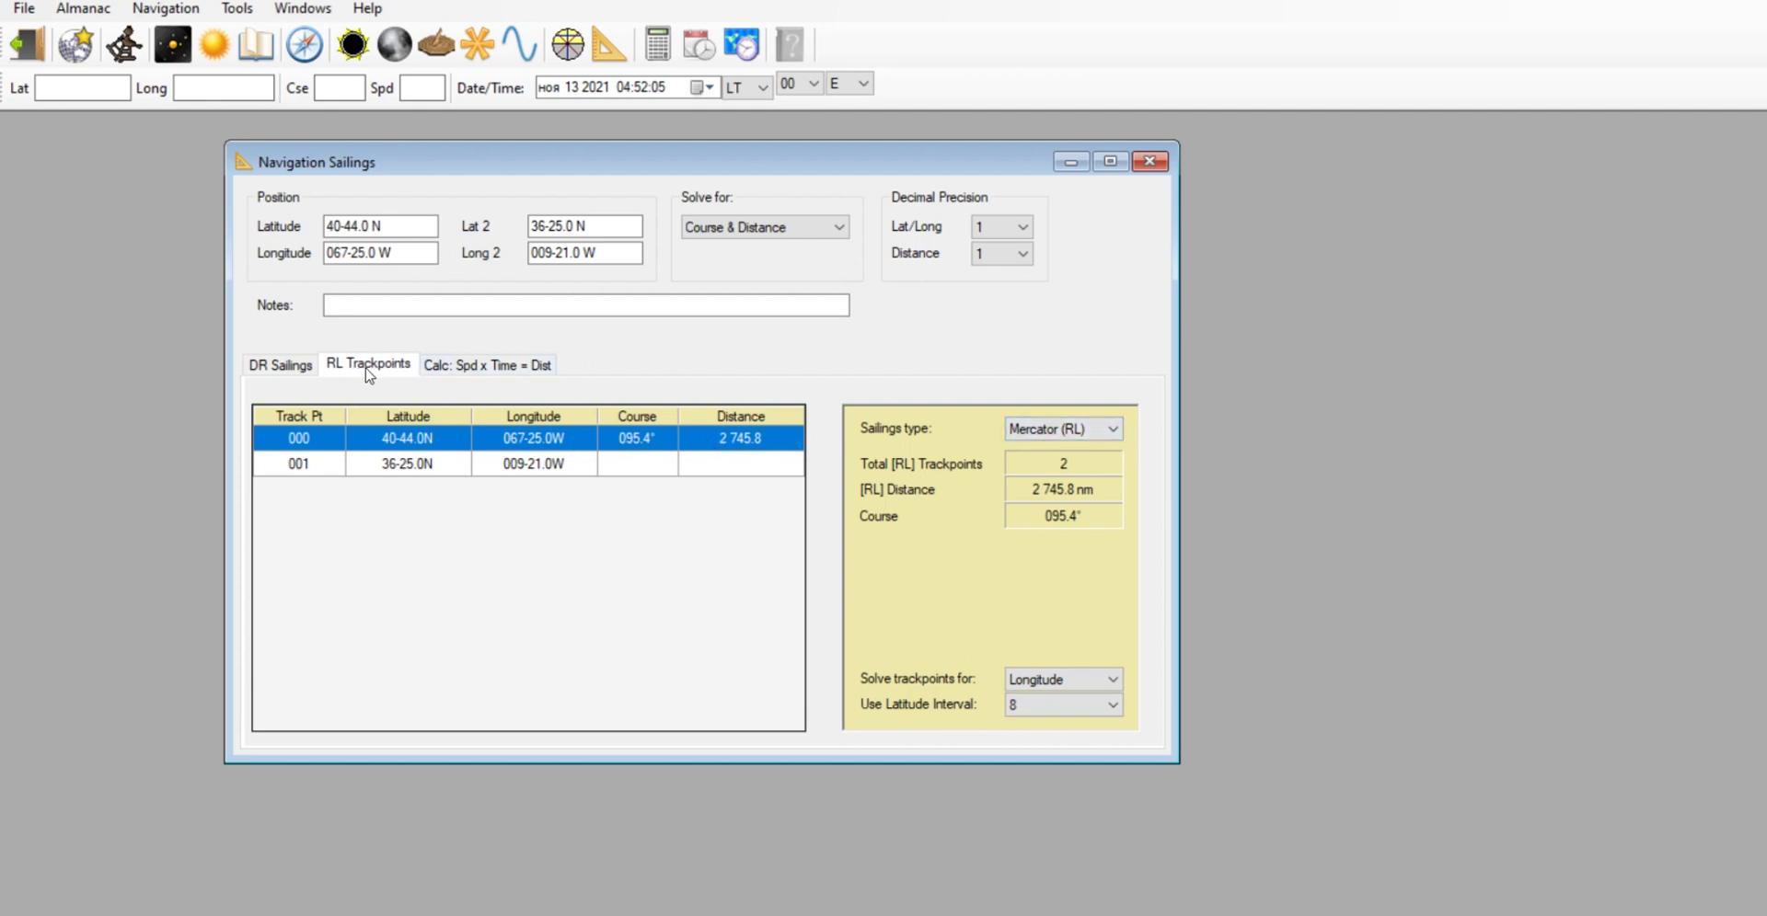
{"action": "left_click", "coordinate": [308, 367]}
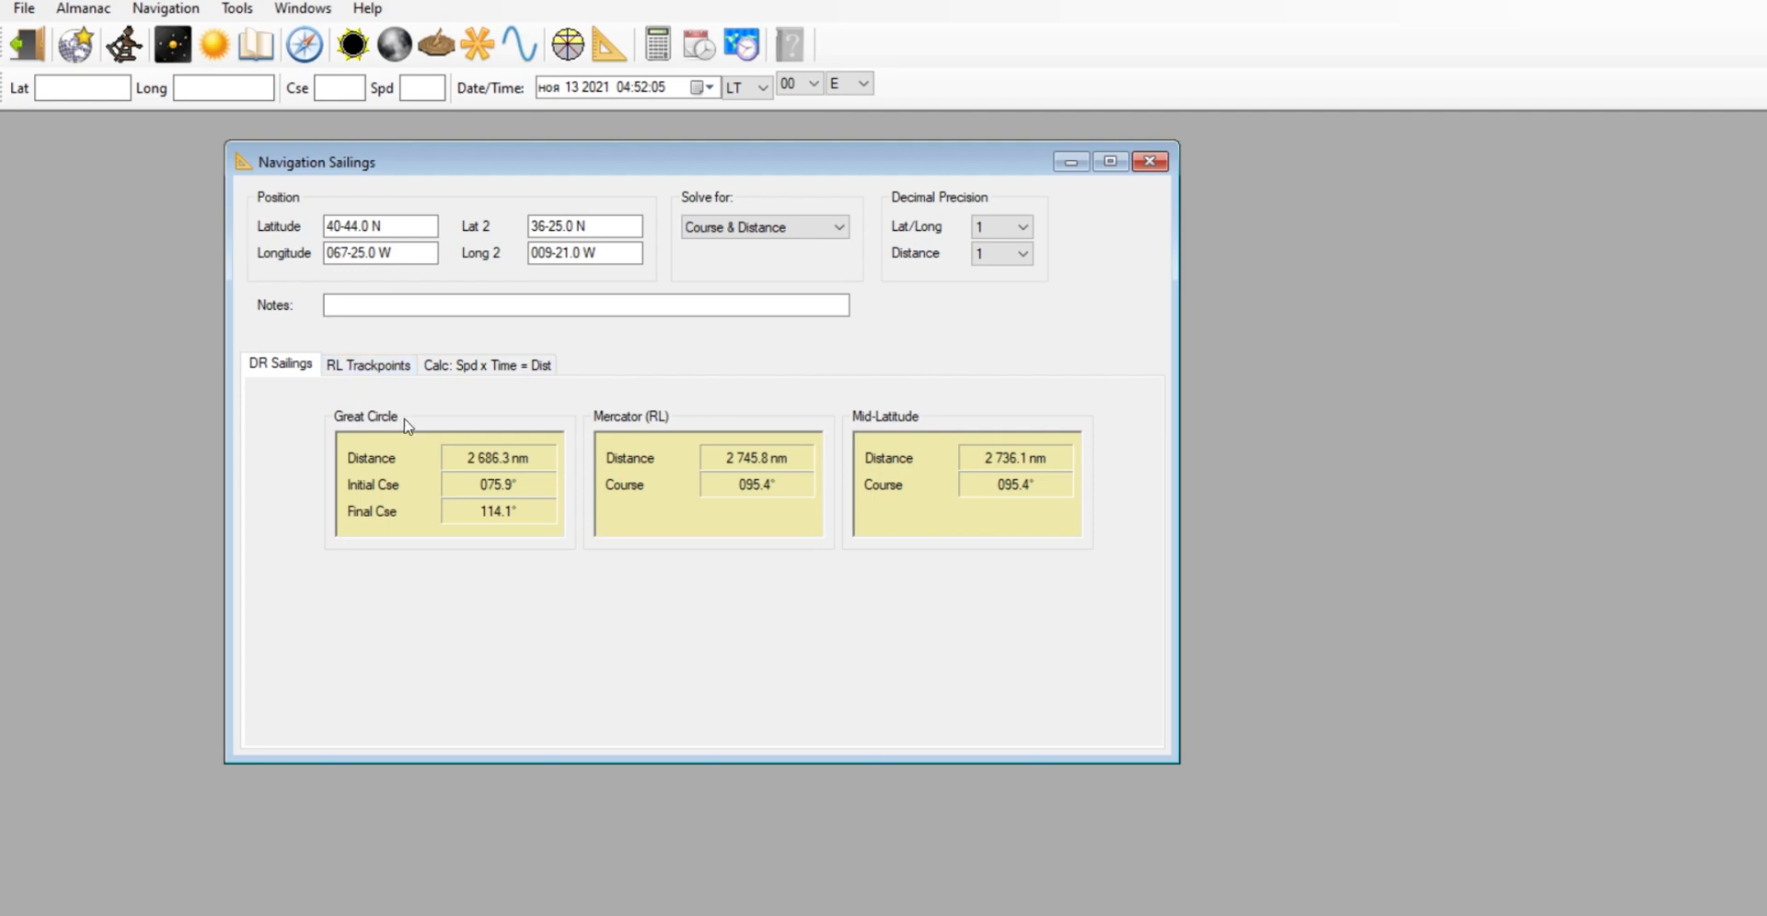
{"action": "left_click", "coordinate": [375, 368]}
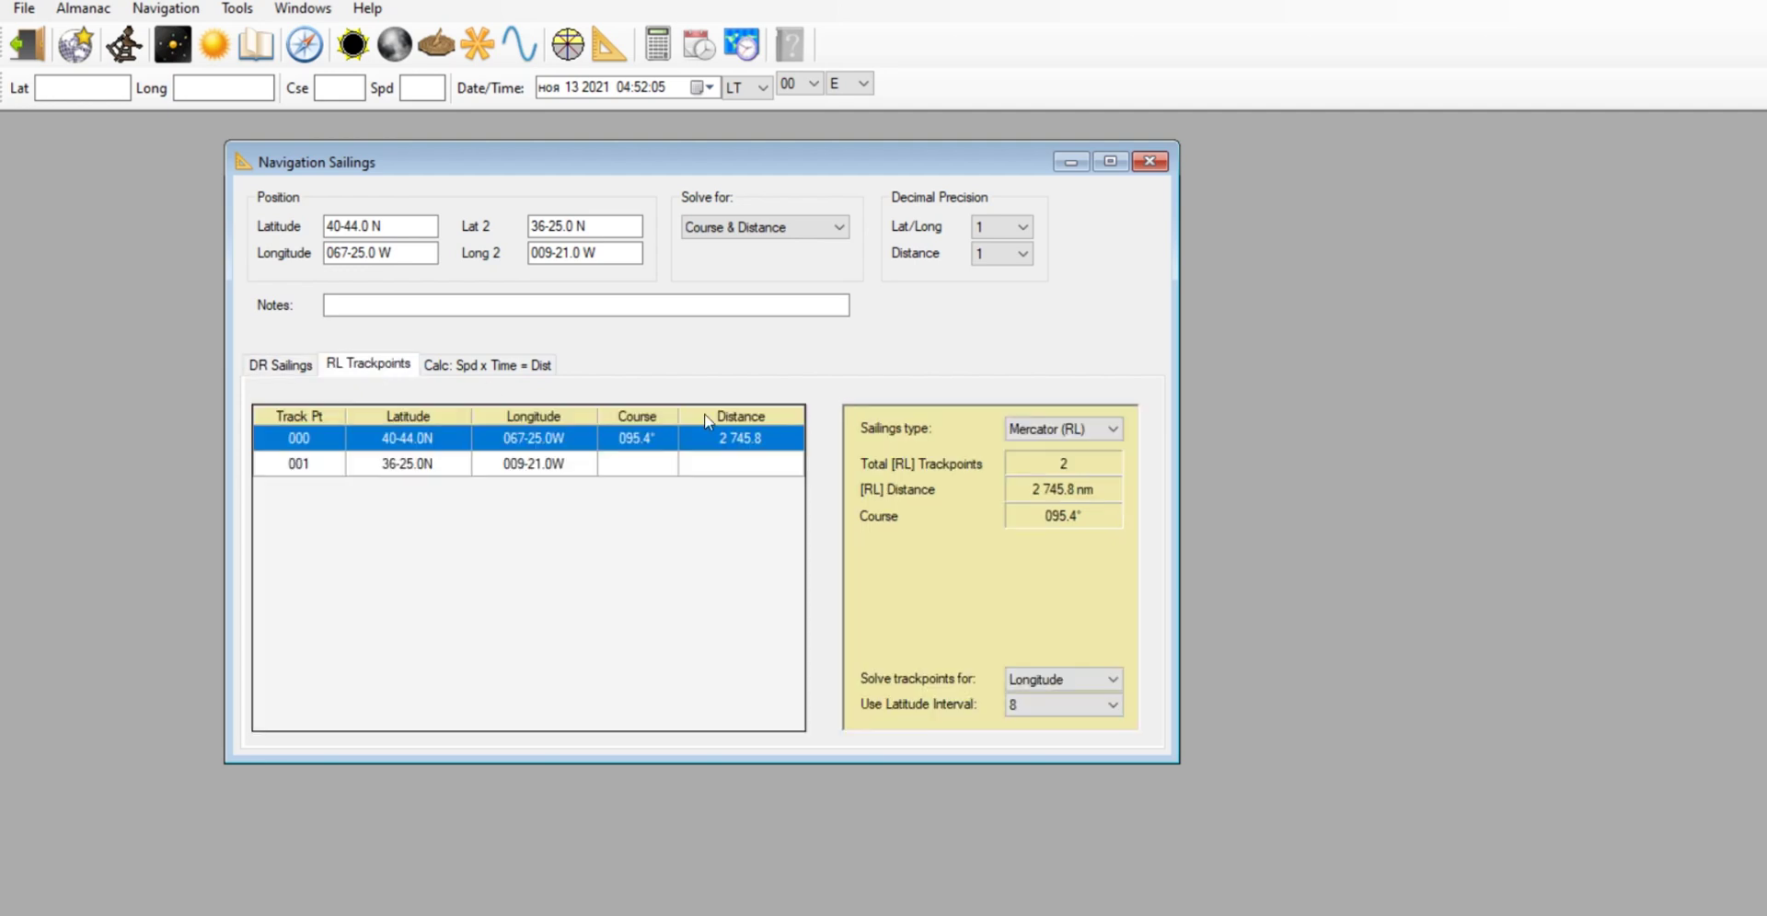
Step: Set the sailings type to Great Circle and solve the trackpoints for Distance with a 300 nm interval
{"action": "left_click", "coordinate": [1062, 429]}
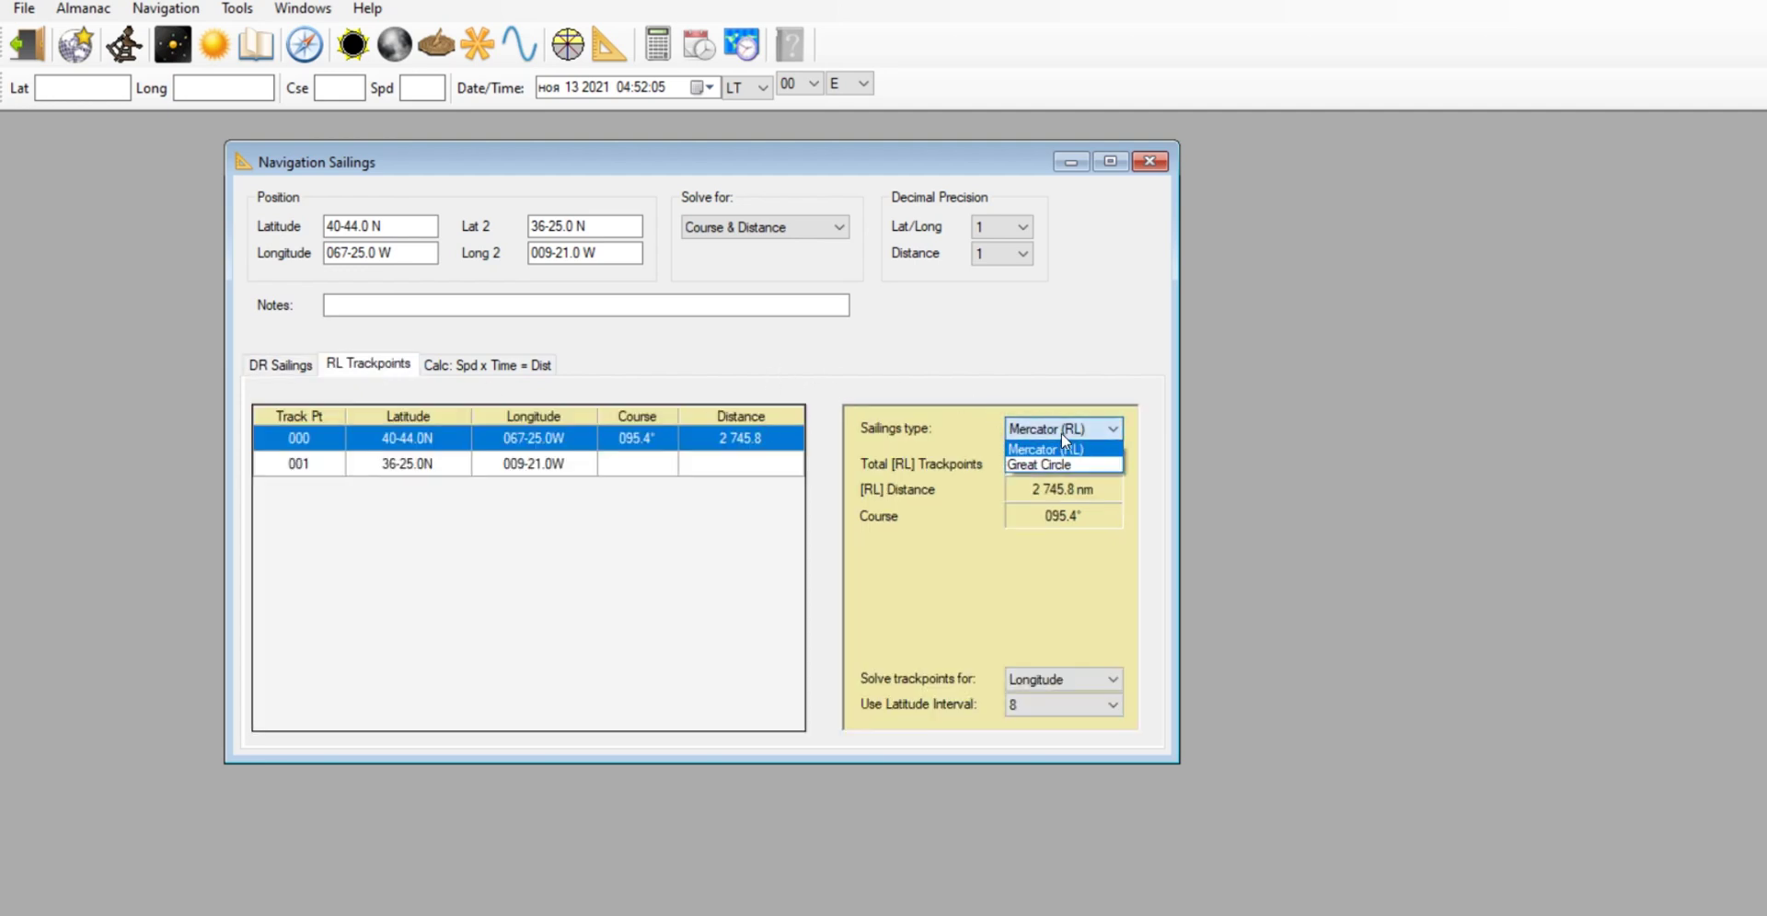
{"action": "left_click", "coordinate": [1040, 465]}
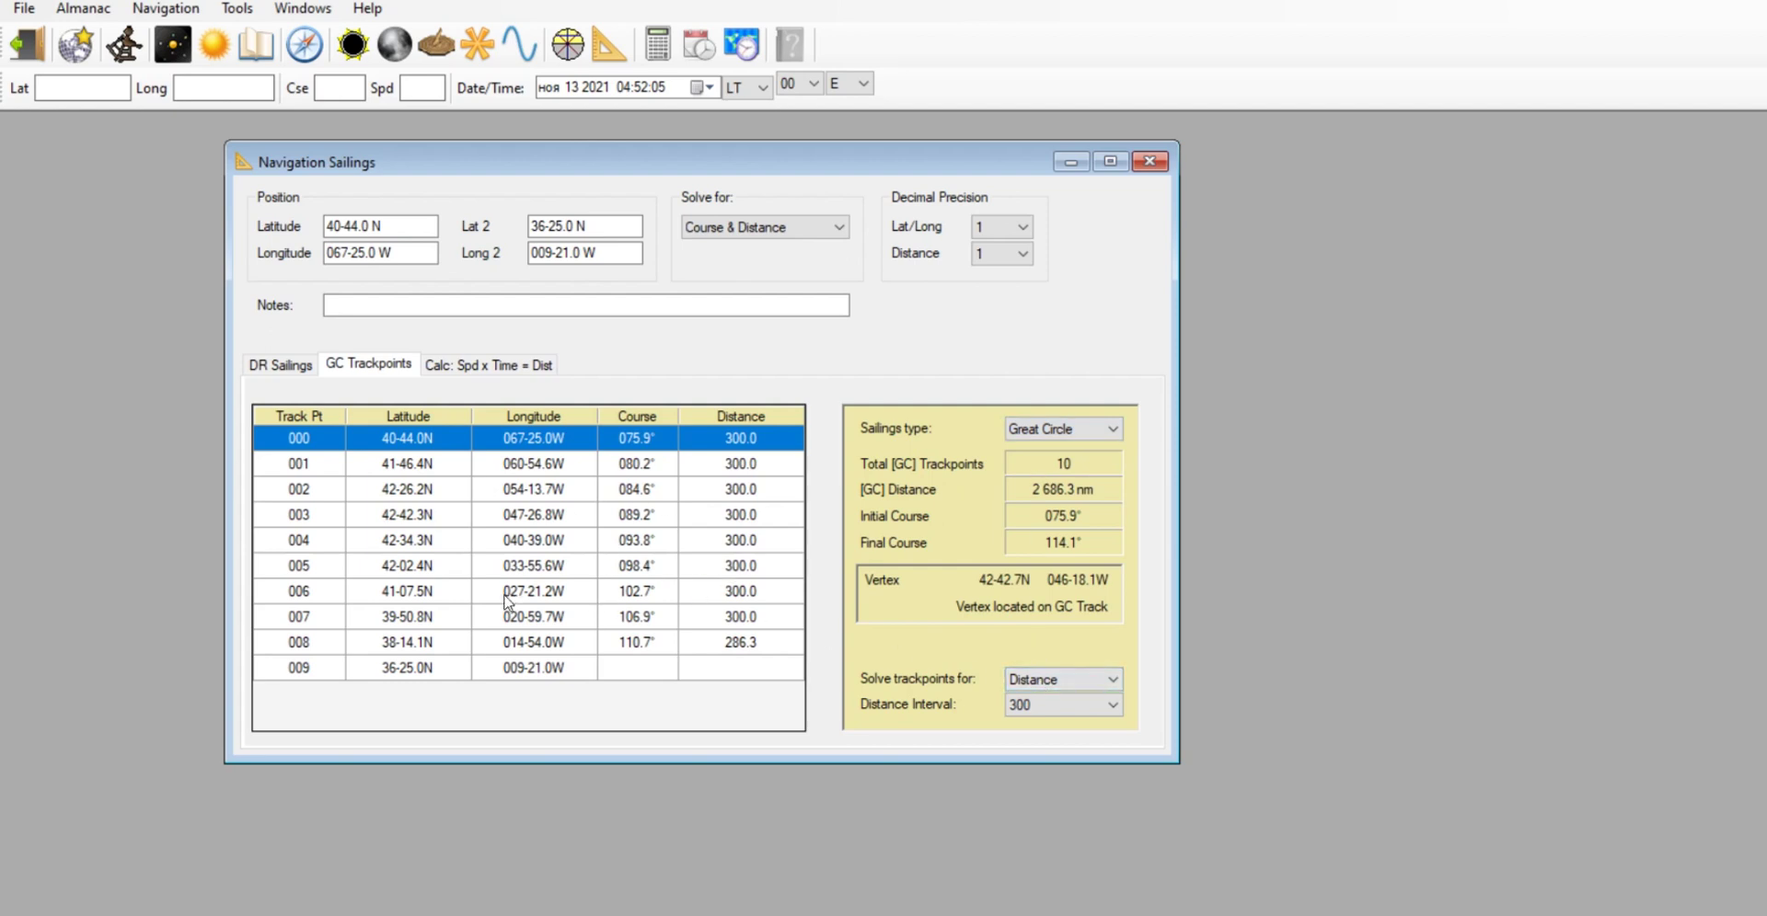
{"action": "left_click", "coordinate": [1037, 689]}
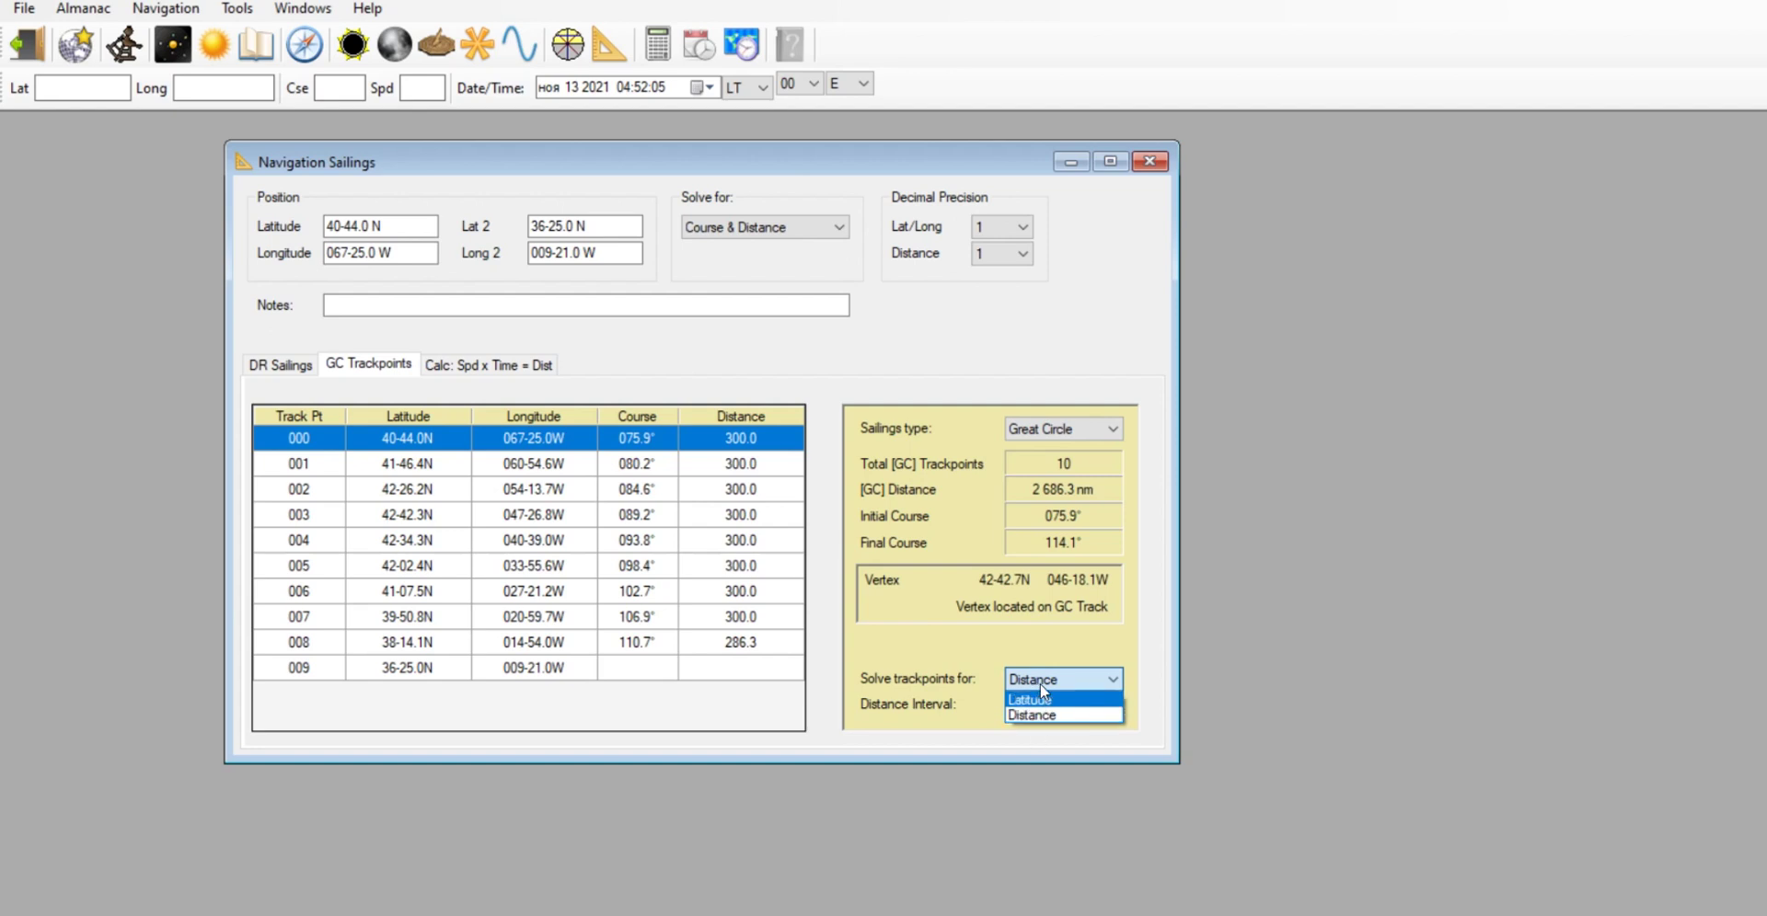
{"action": "left_click", "coordinate": [1031, 715]}
{"action": "left_click", "coordinate": [1042, 708]}
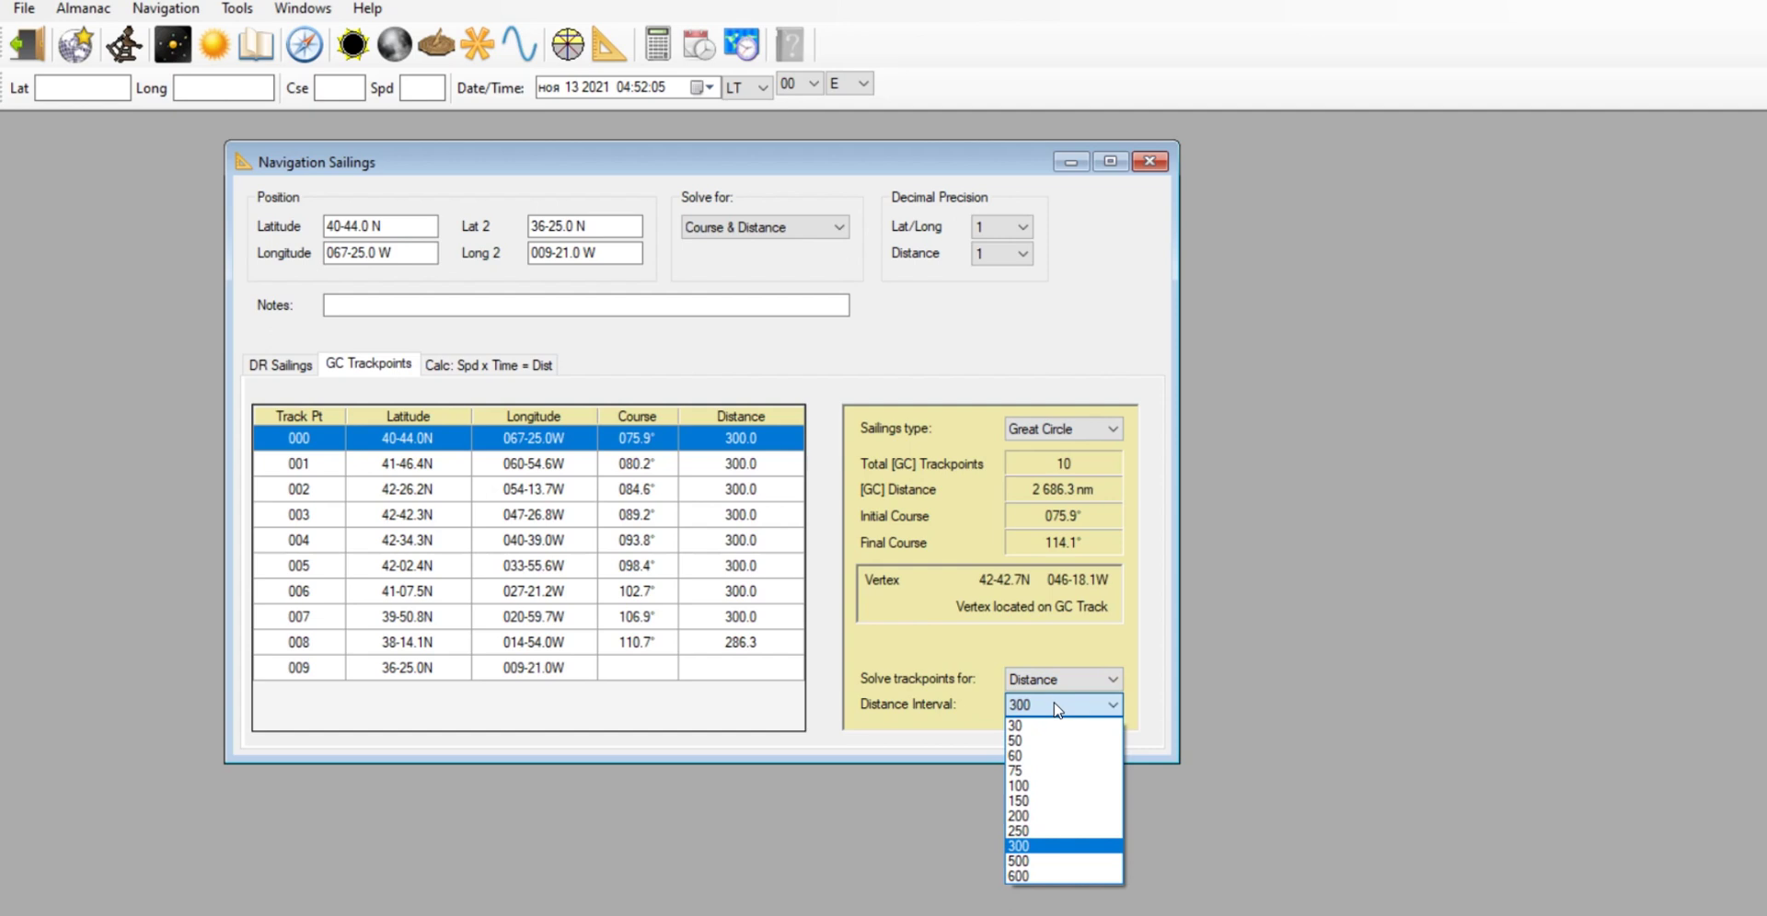
{"action": "left_click", "coordinate": [1023, 852]}
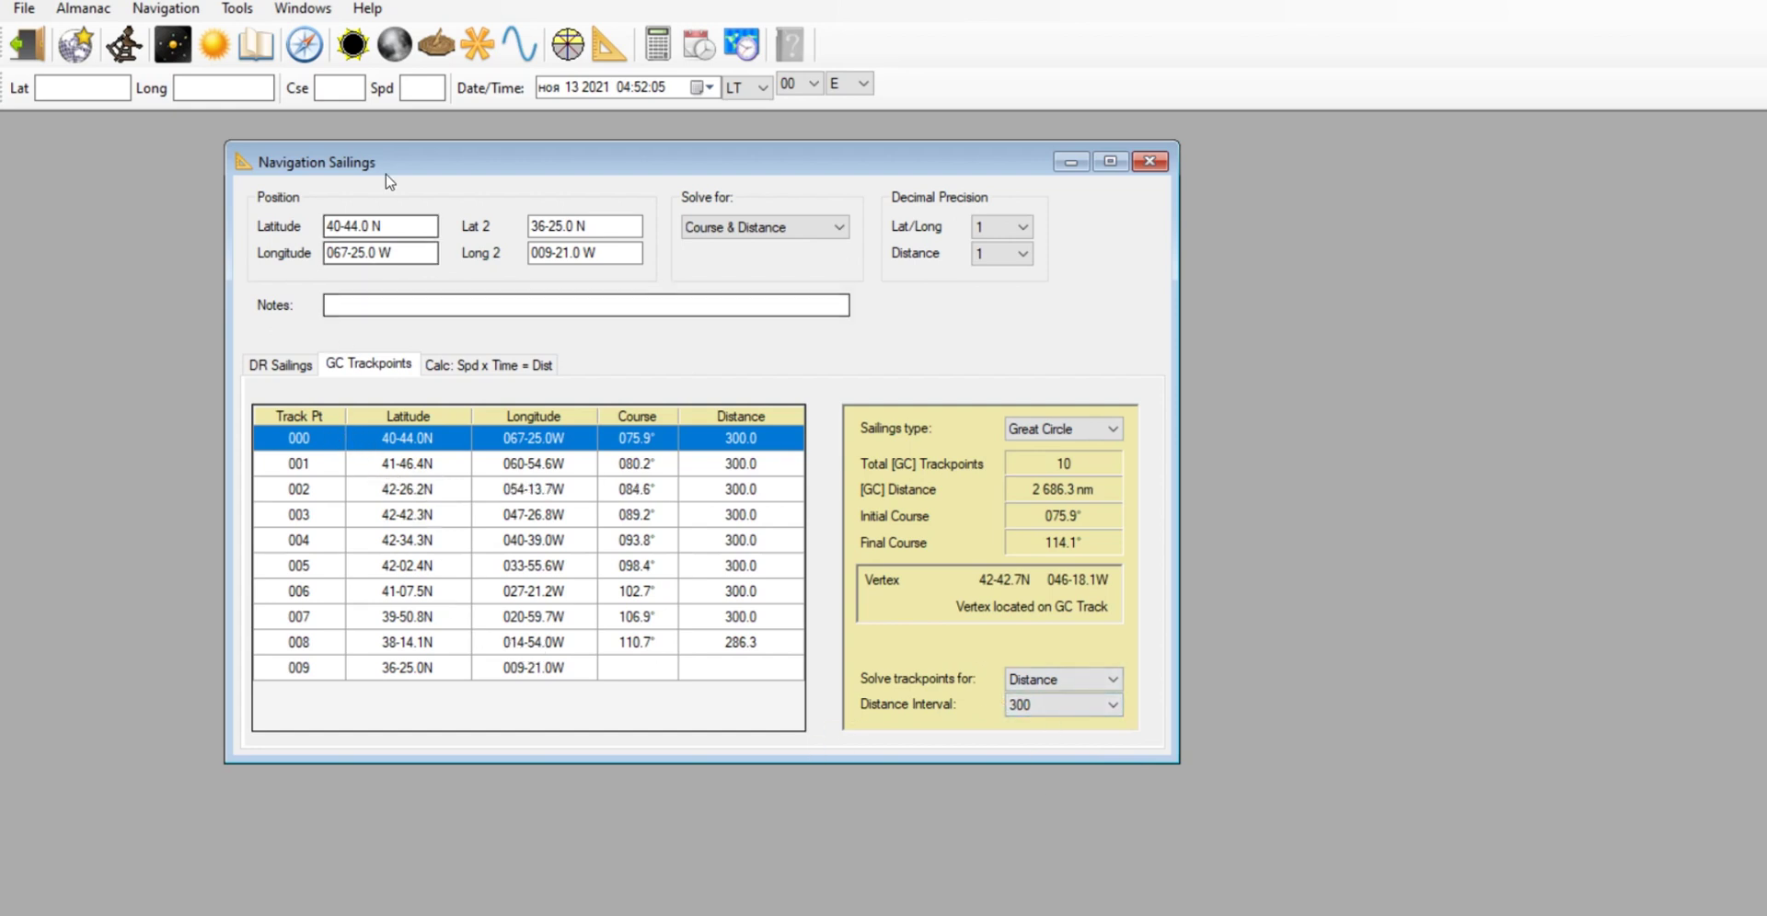
Step: Examine the intermediate great circle trackpoints 001 to 008 in the trackpoint table
{"action": "left_click", "coordinate": [327, 667]}
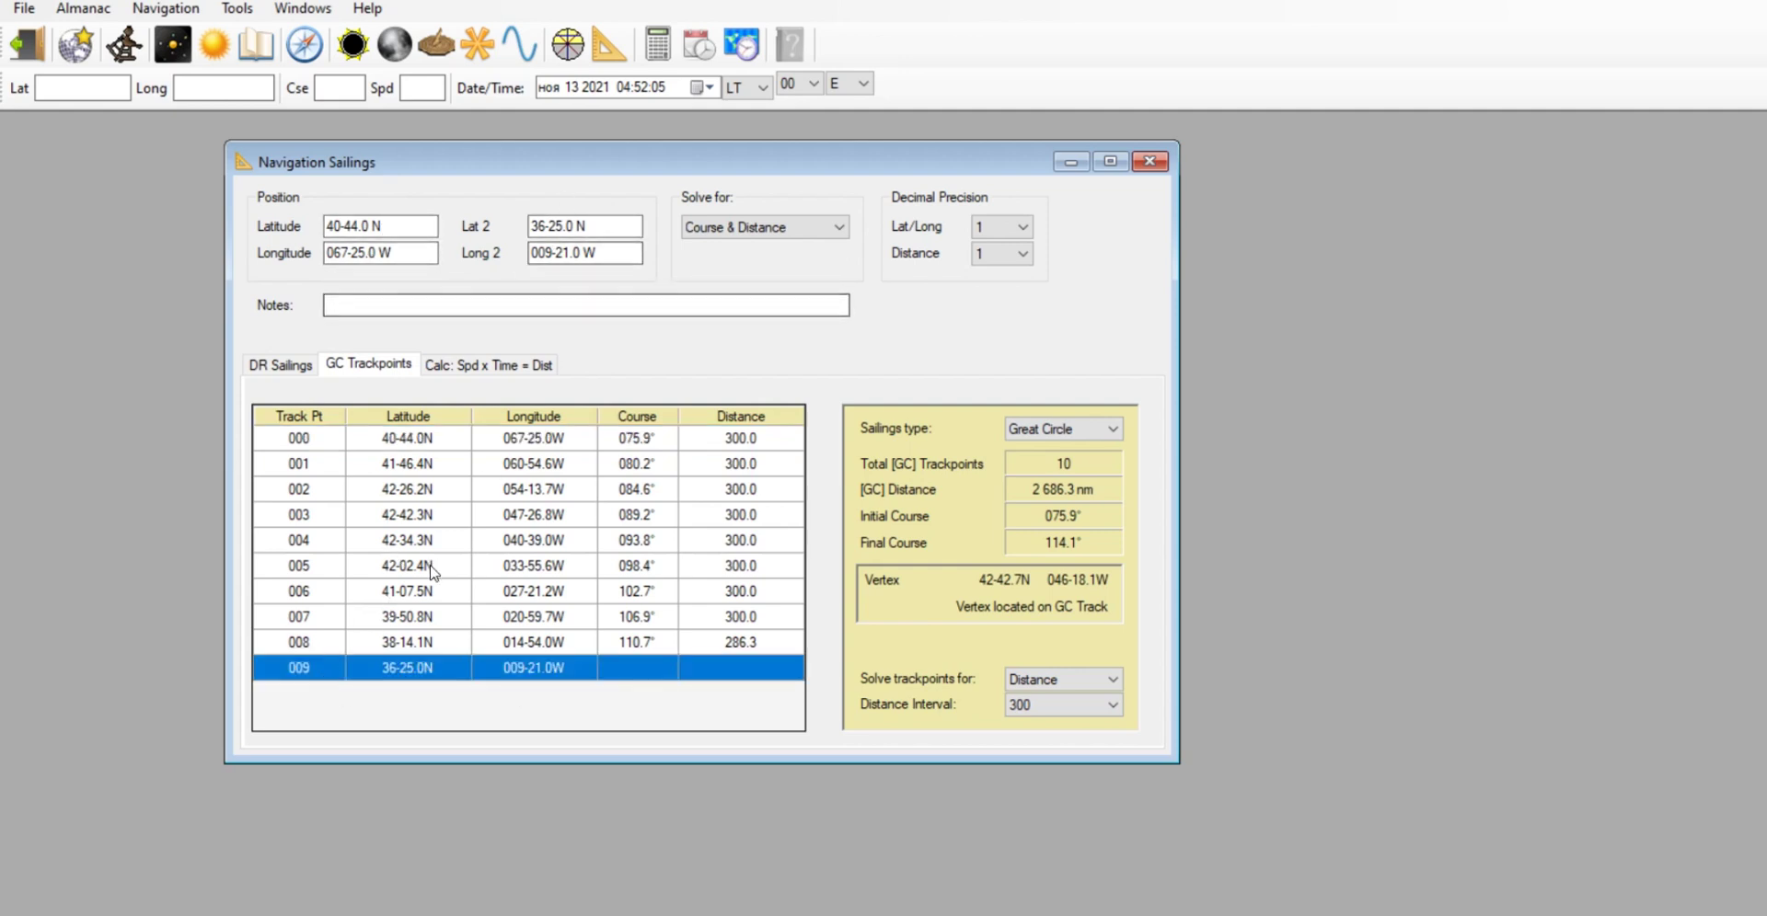
{"action": "left_click", "coordinate": [342, 464]}
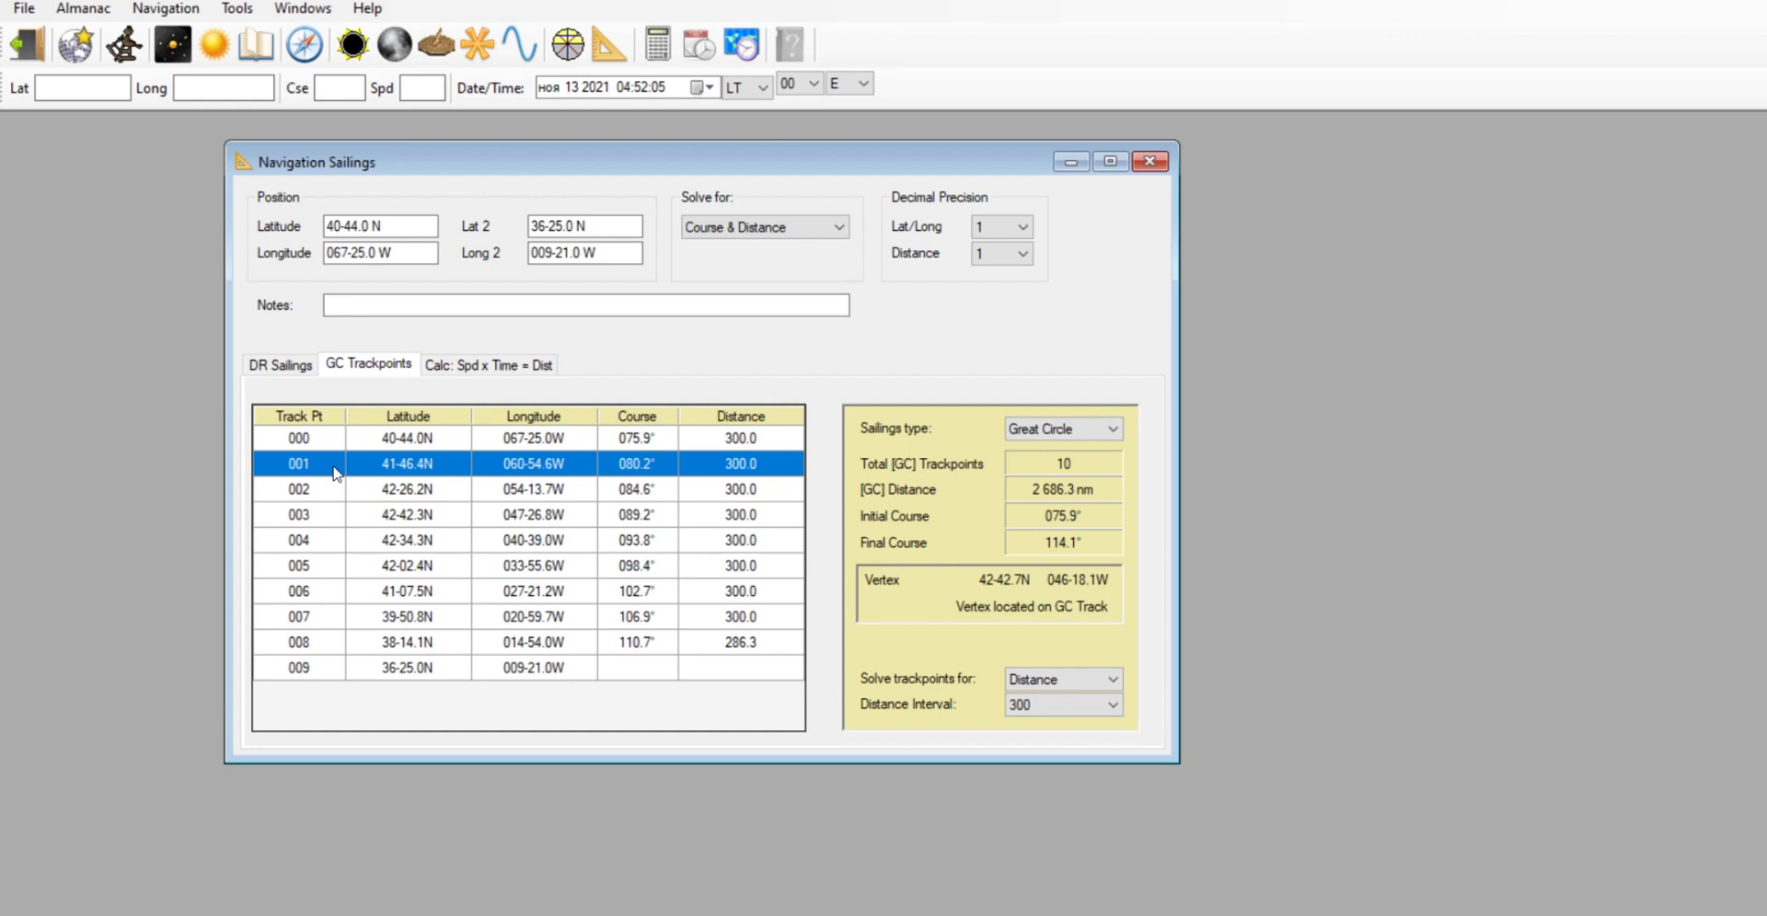
{"action": "left_click", "coordinate": [329, 649]}
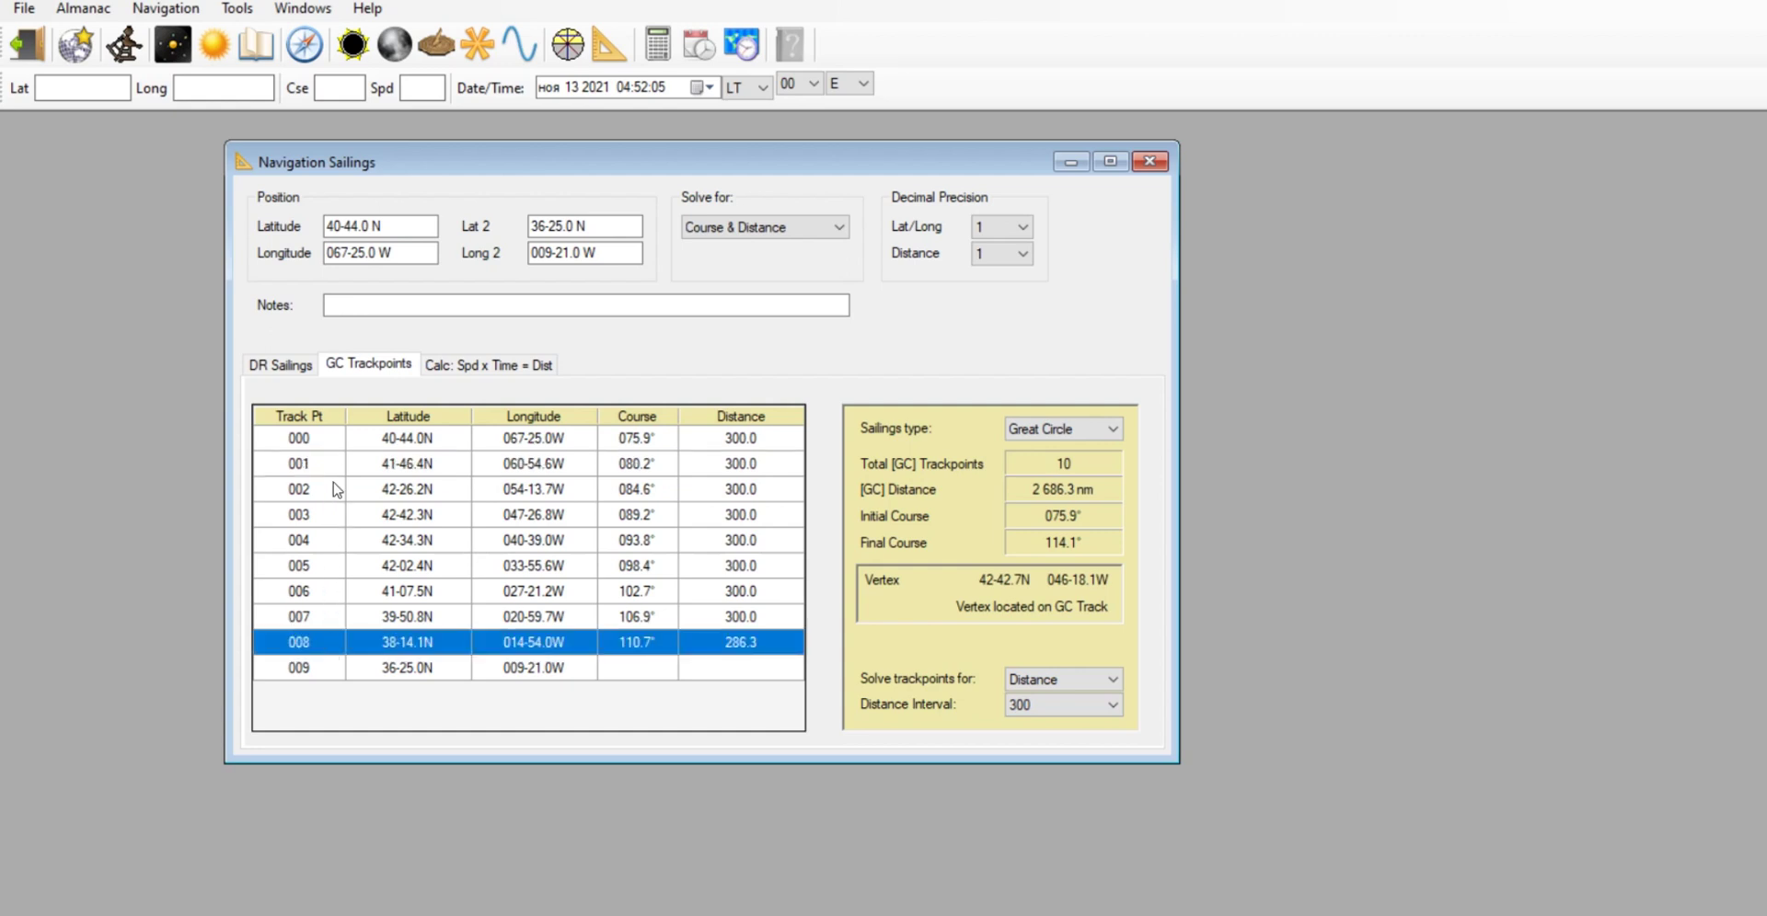
{"action": "left_click", "coordinate": [333, 457]}
{"action": "left_click", "coordinate": [333, 648]}
{"action": "left_click", "coordinate": [327, 471]}
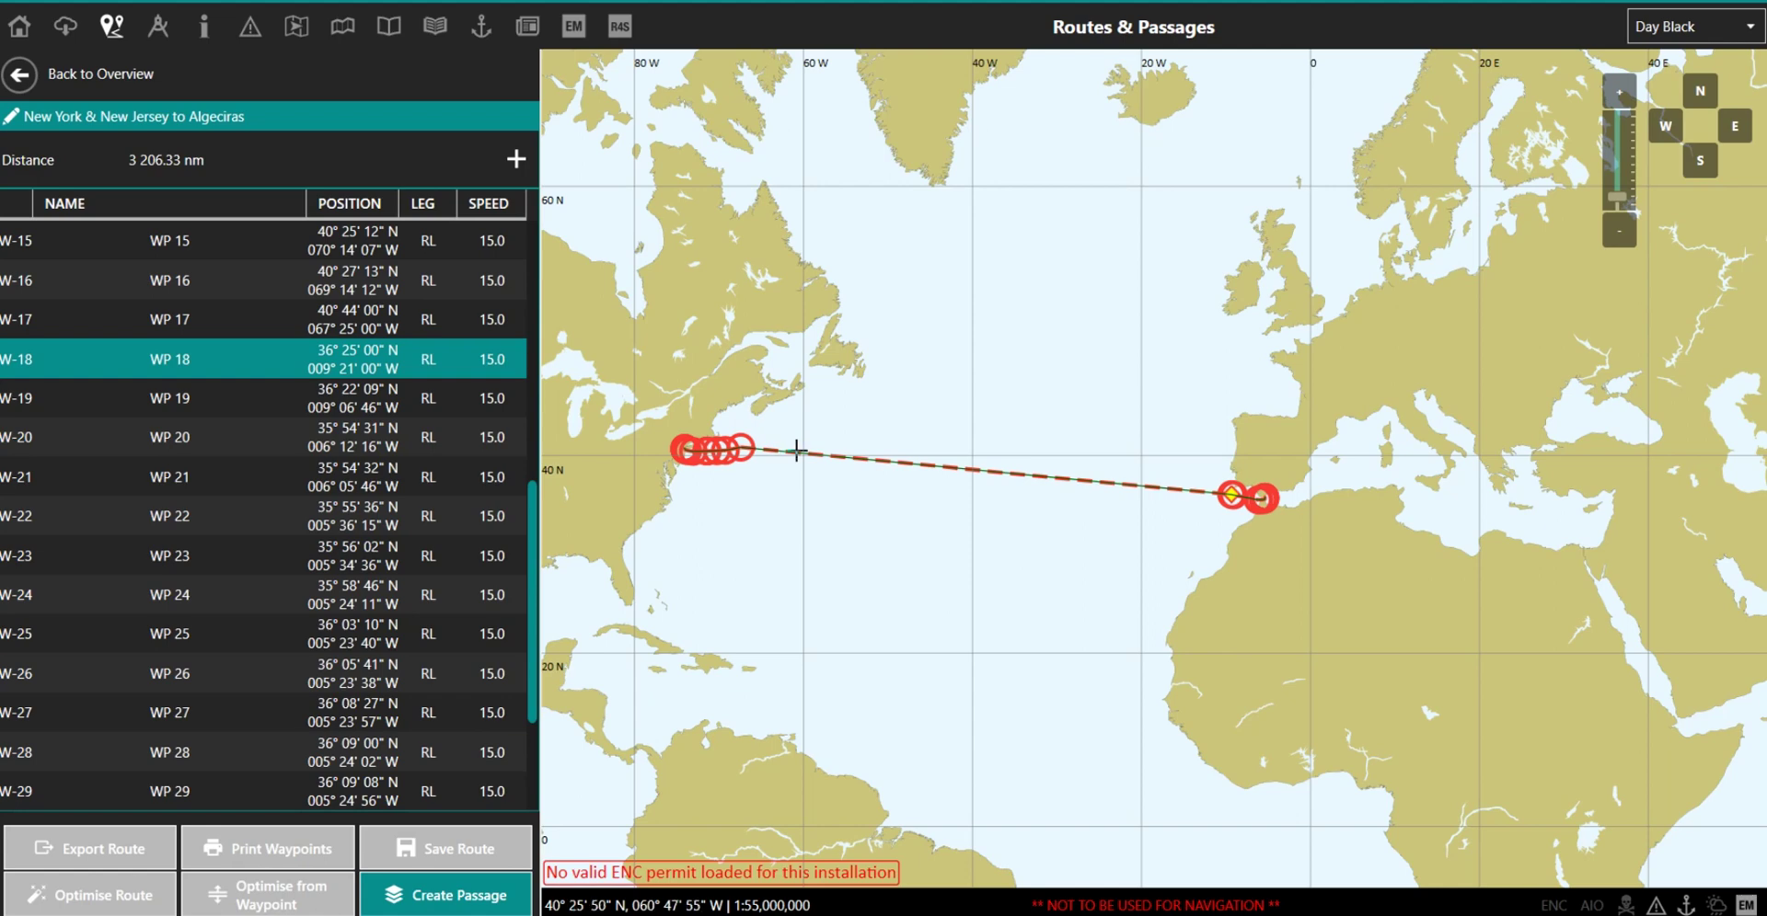
Step: In the route planner, insert eight intermediate waypoints spaced eastward along the Atlantic leg after WP 17
{"action": "left_click", "coordinate": [795, 450]}
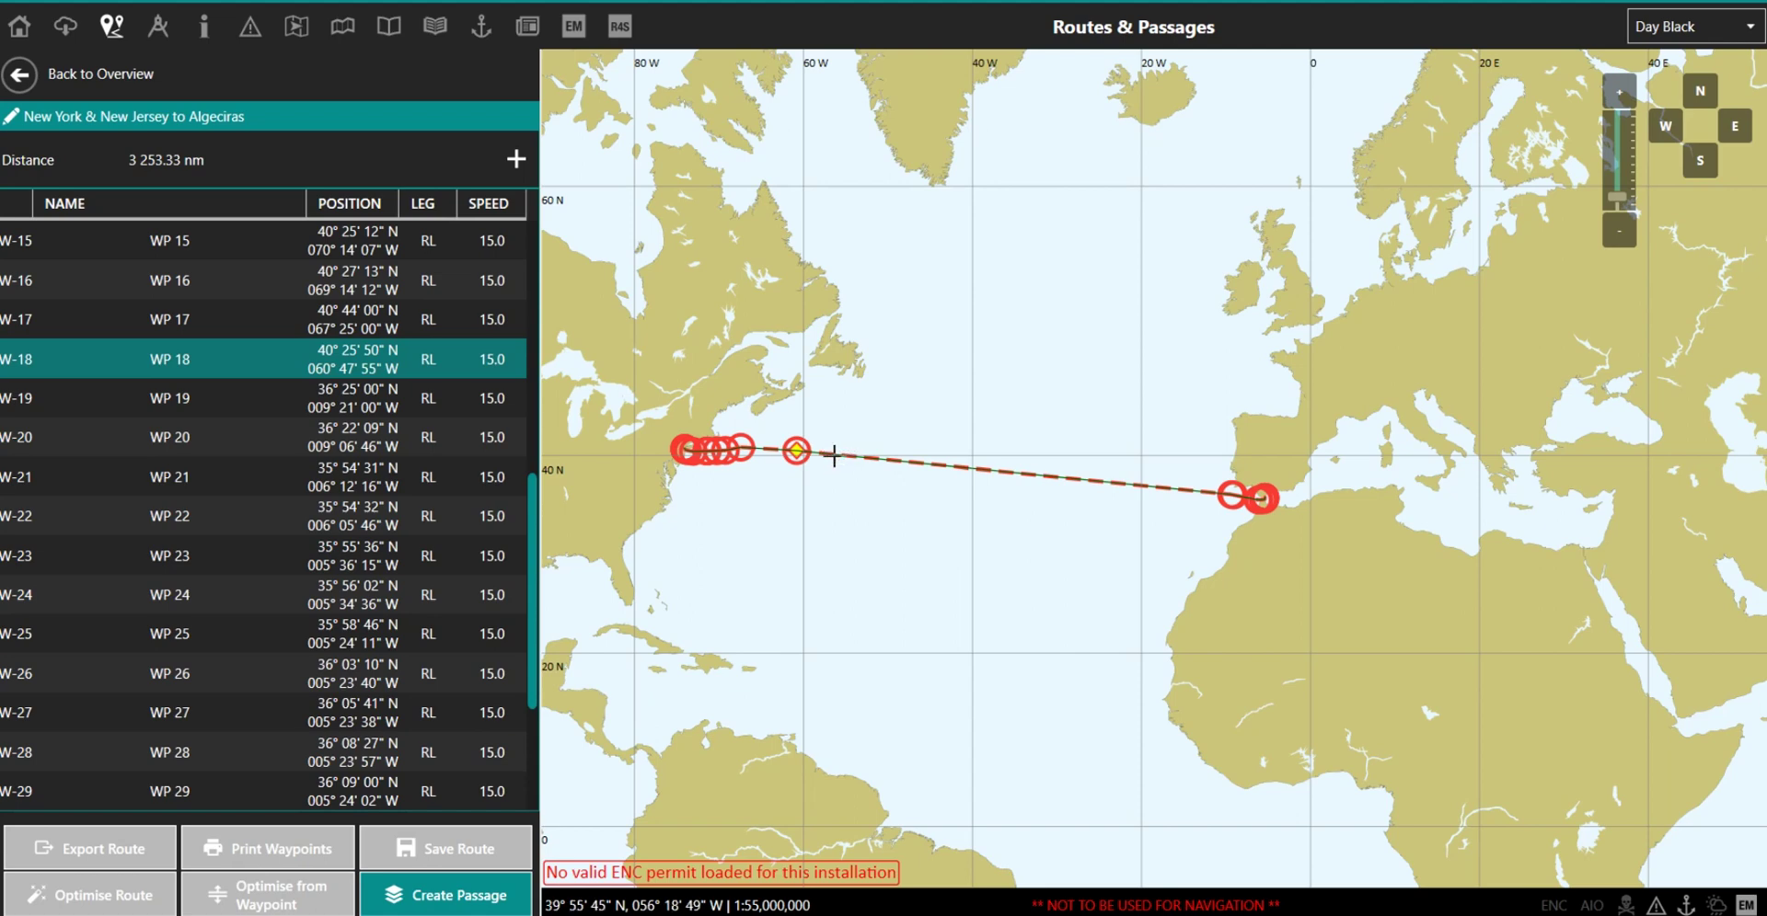
{"action": "left_click", "coordinate": [834, 455]}
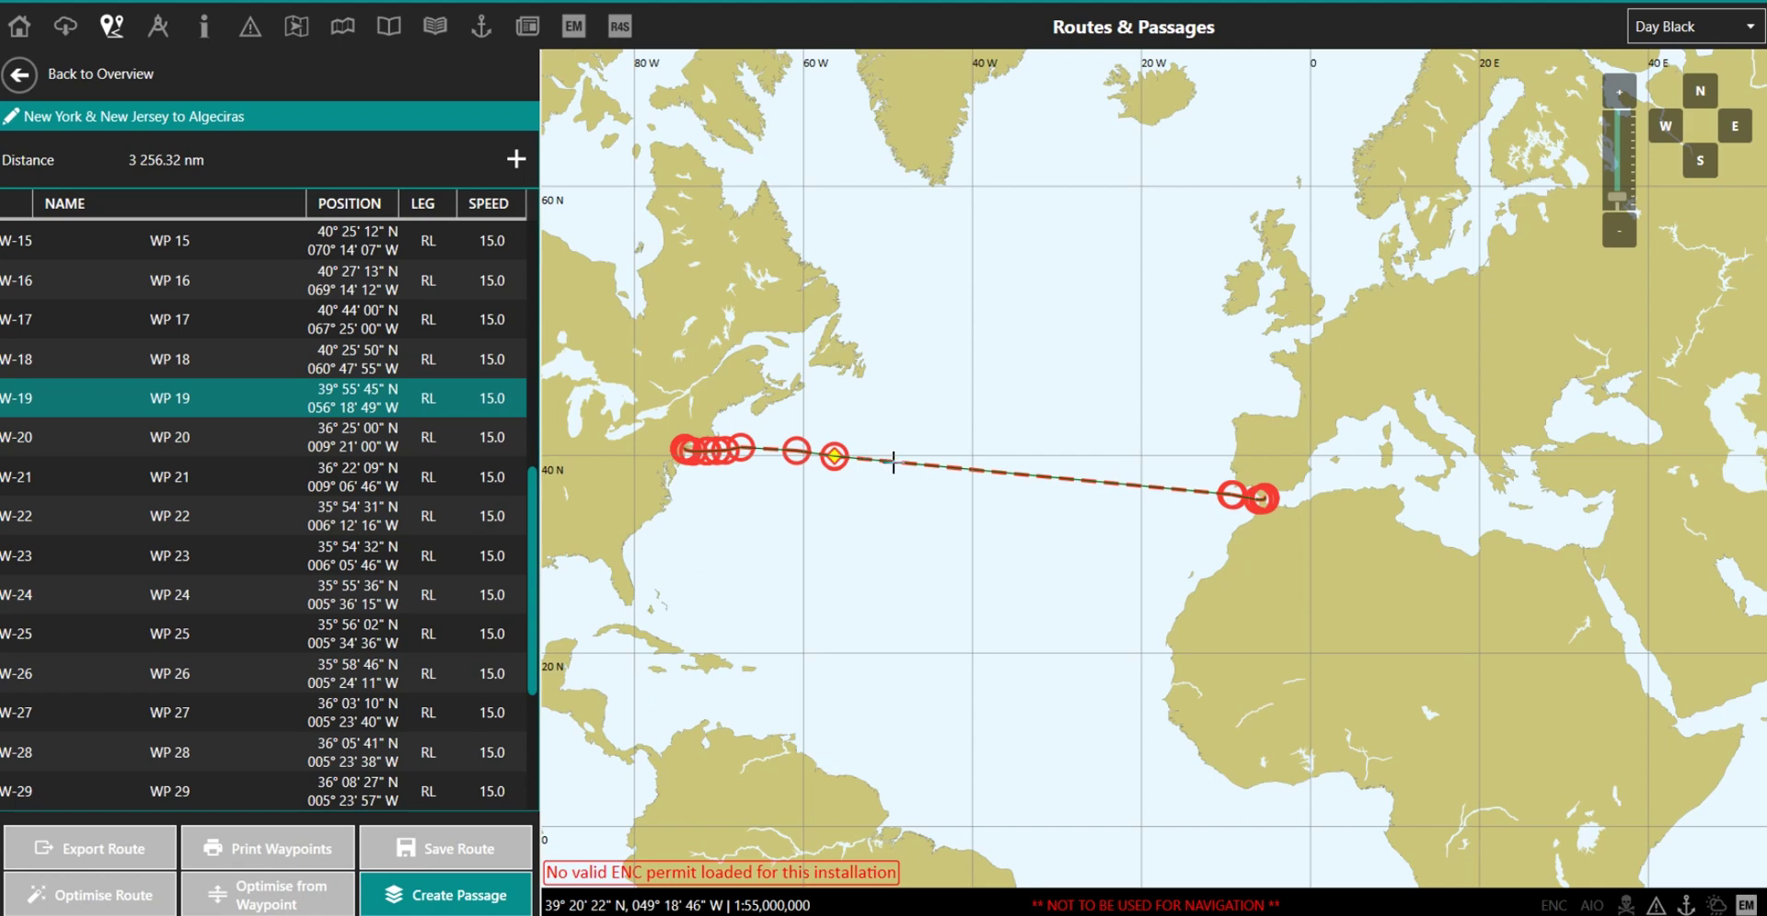
{"action": "left_click", "coordinate": [870, 457]}
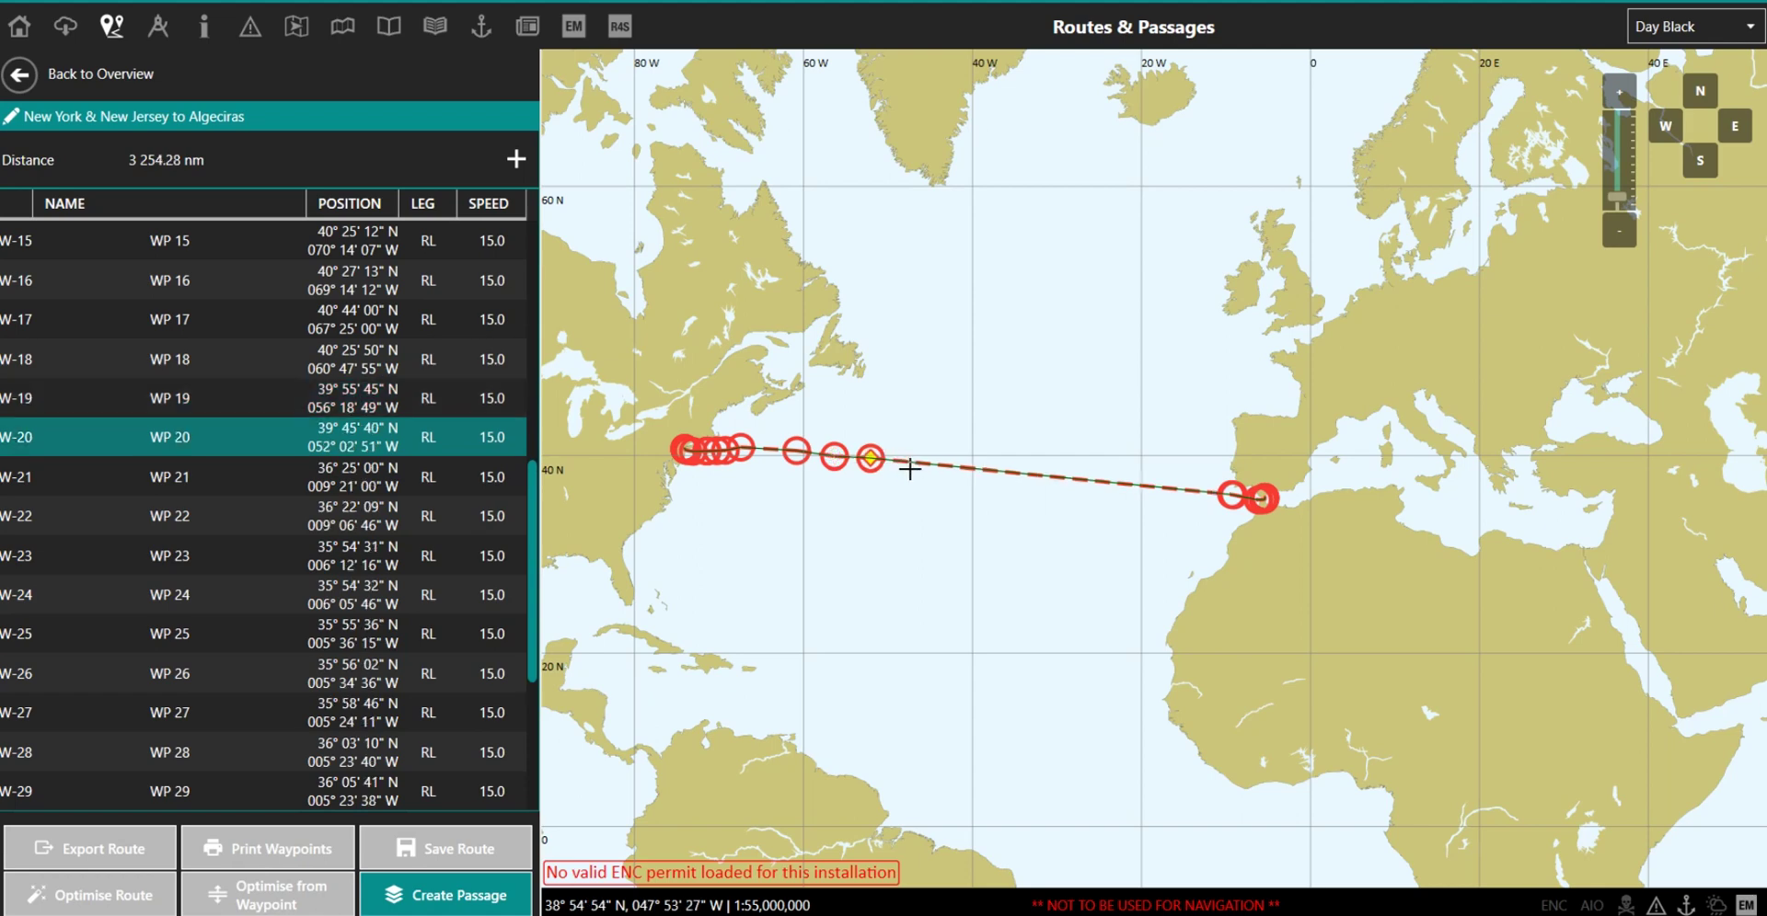
{"action": "left_click", "coordinate": [905, 468]}
{"action": "left_click", "coordinate": [946, 473]}
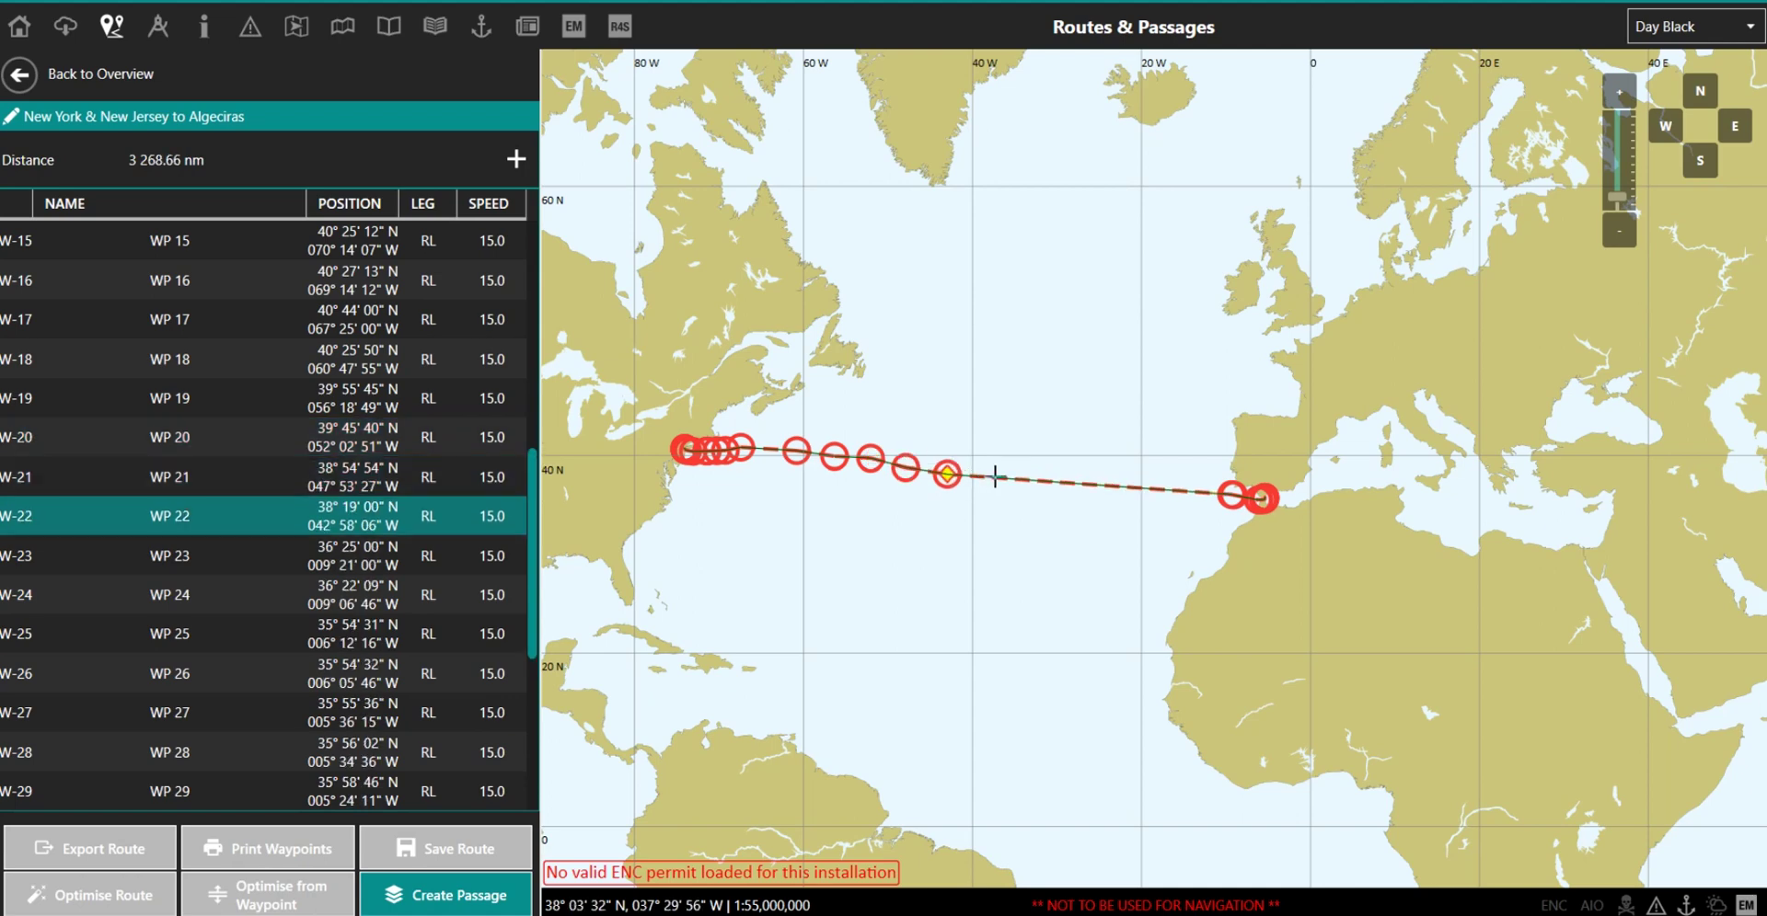
{"action": "left_click", "coordinate": [994, 476]}
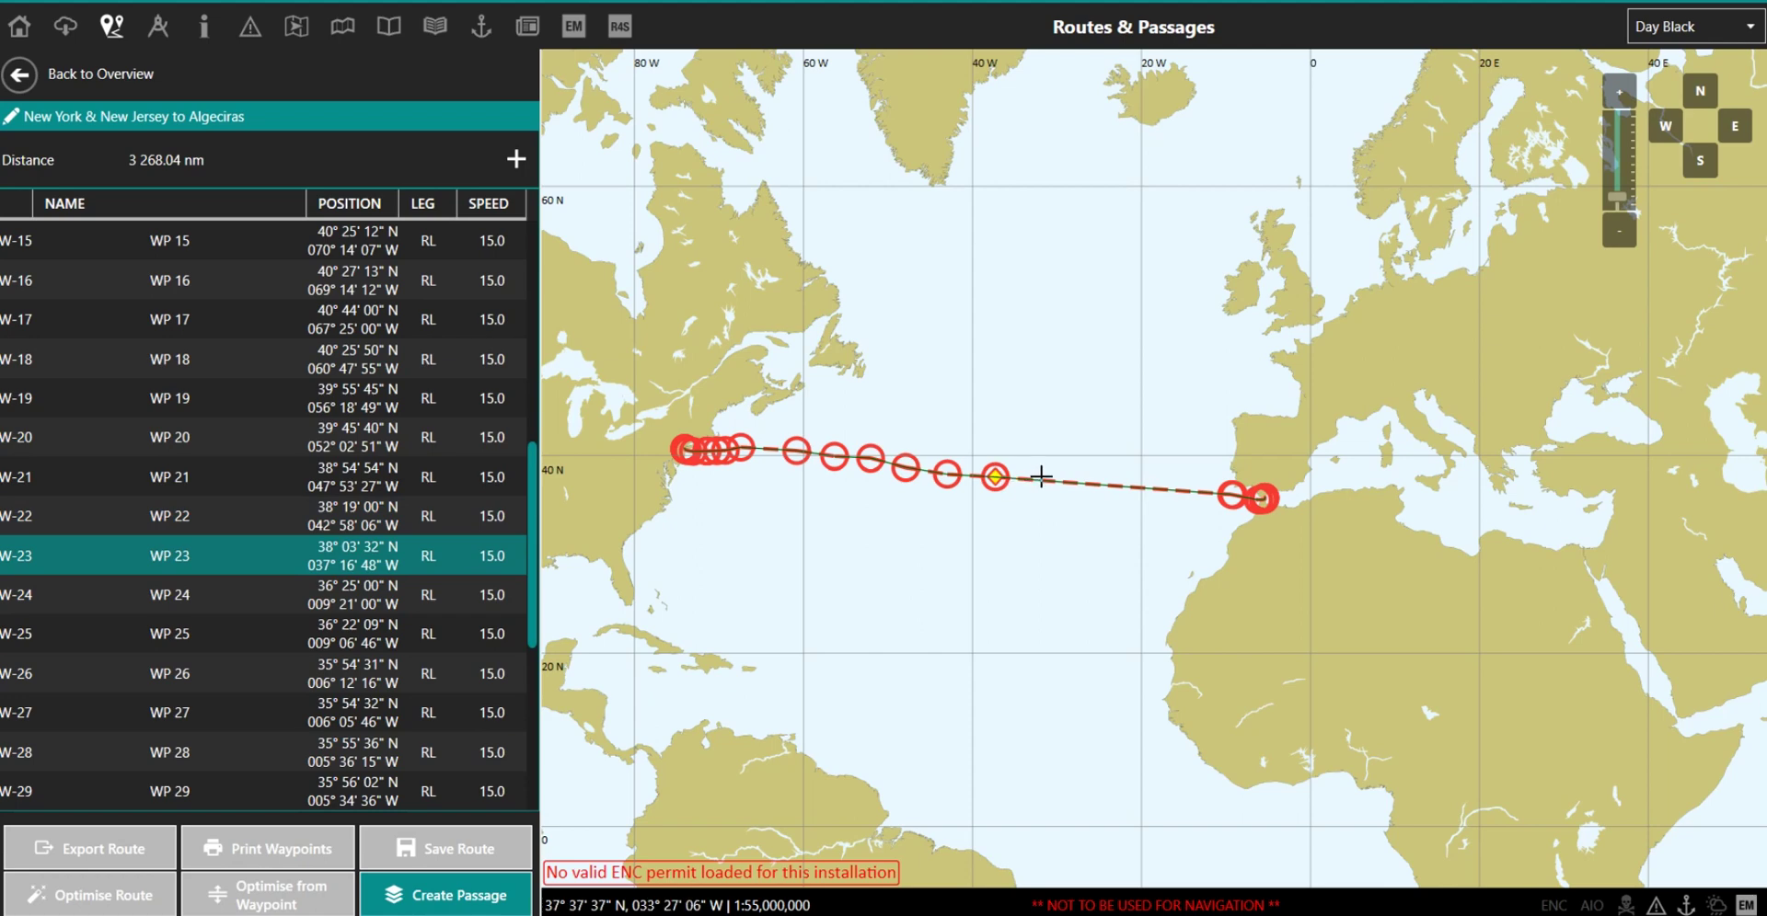
{"action": "left_click", "coordinate": [1041, 476]}
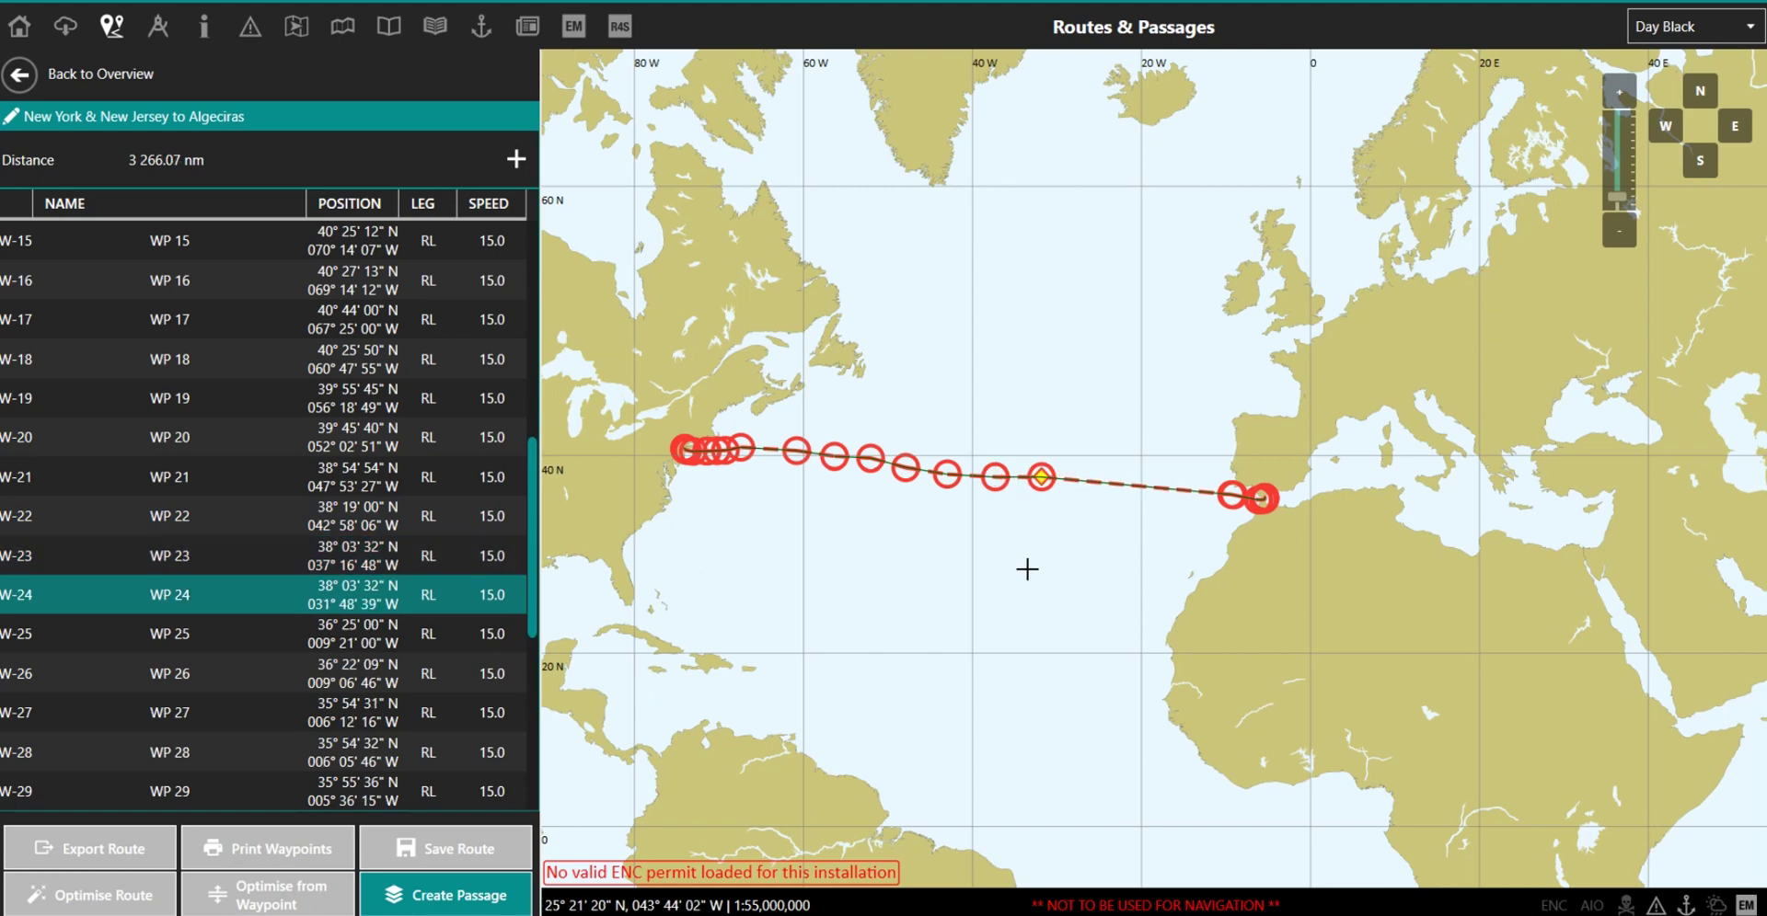
{"action": "left_click", "coordinate": [1100, 480]}
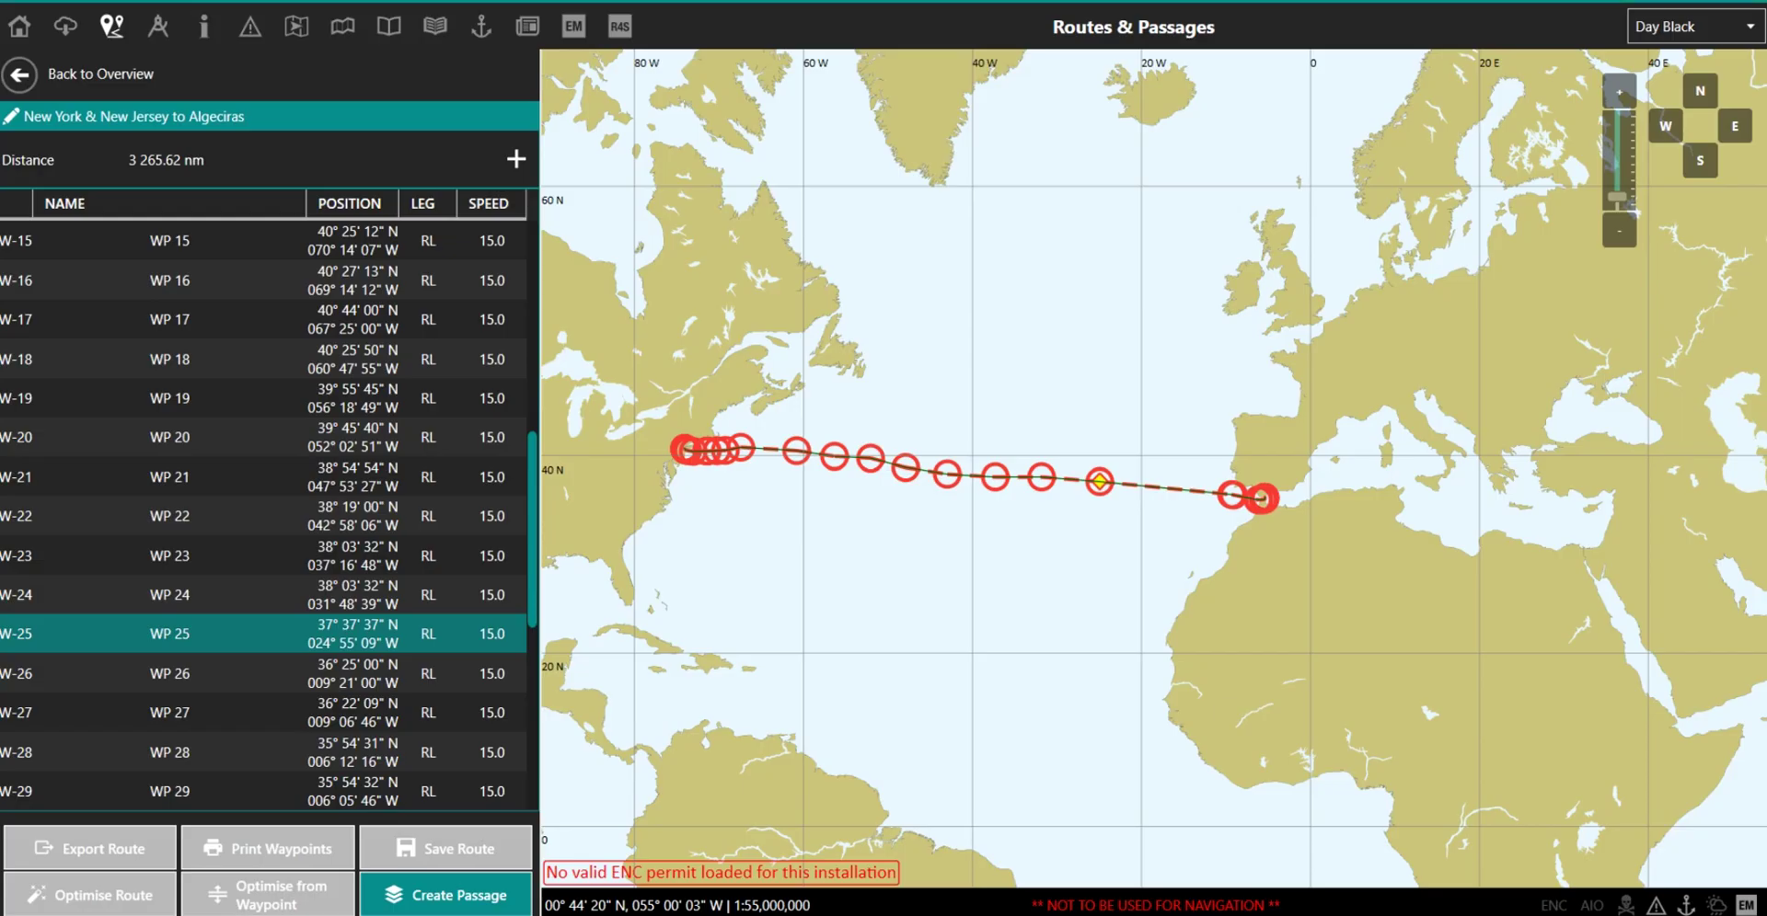
Step: Set the latitude of the first inserted waypoint, WP 18, to 41° 46' 00" N
{"action": "left_click", "coordinate": [795, 450]}
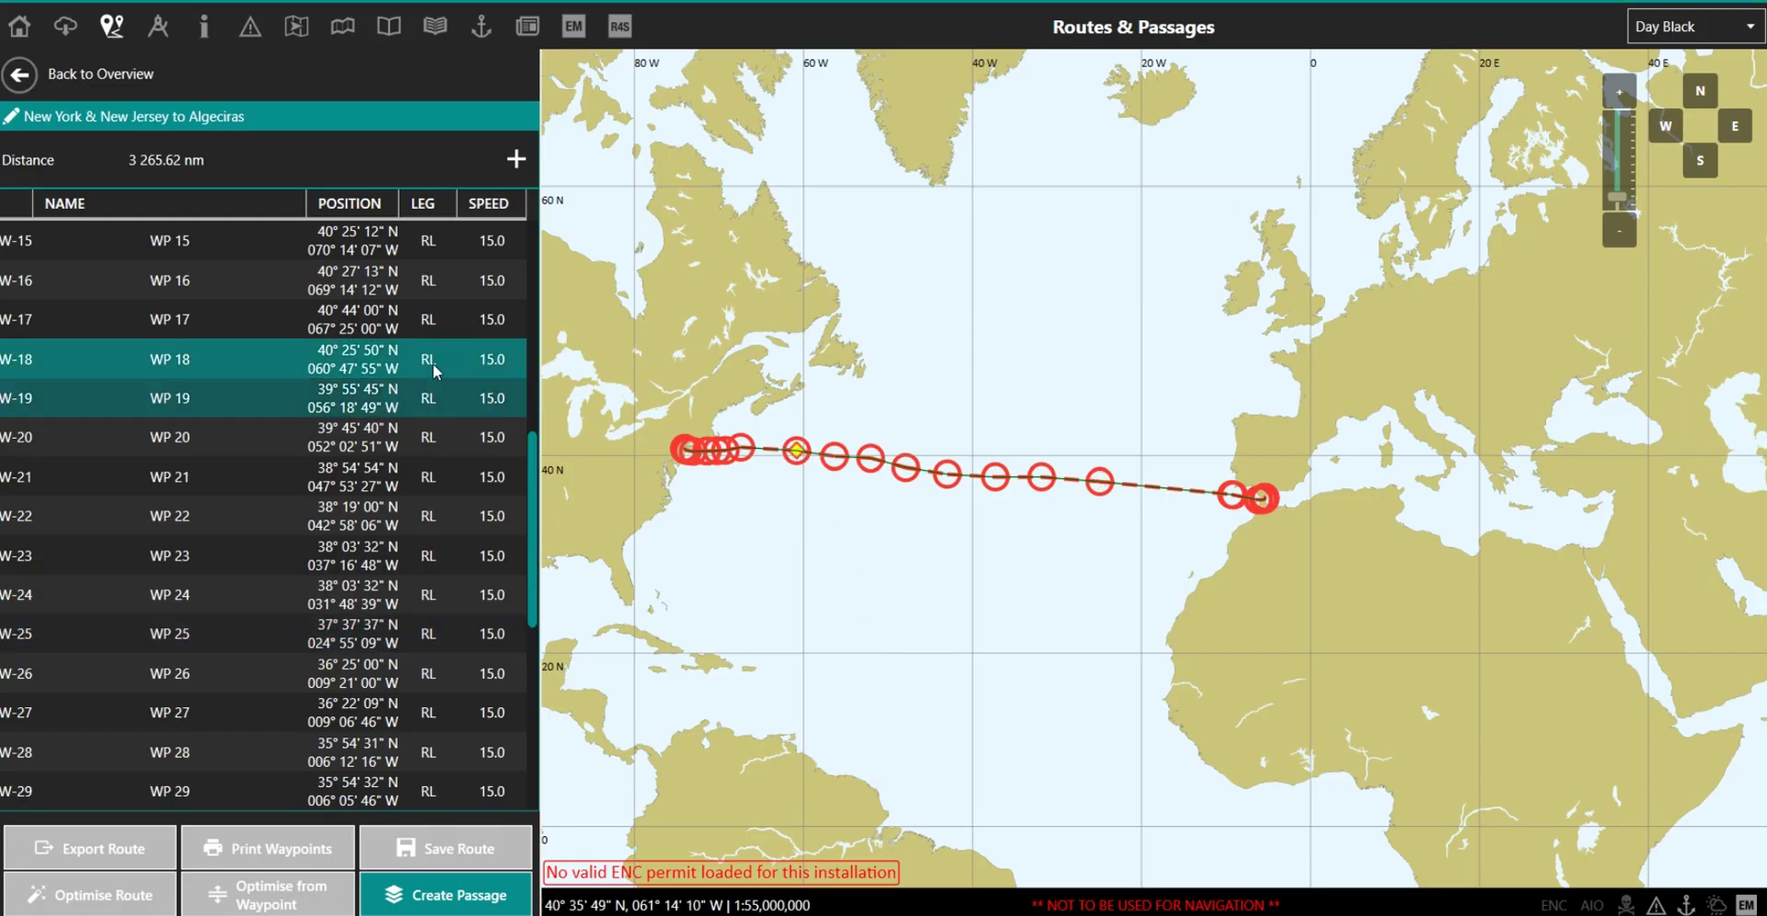
{"action": "double_click", "coordinate": [351, 364]}
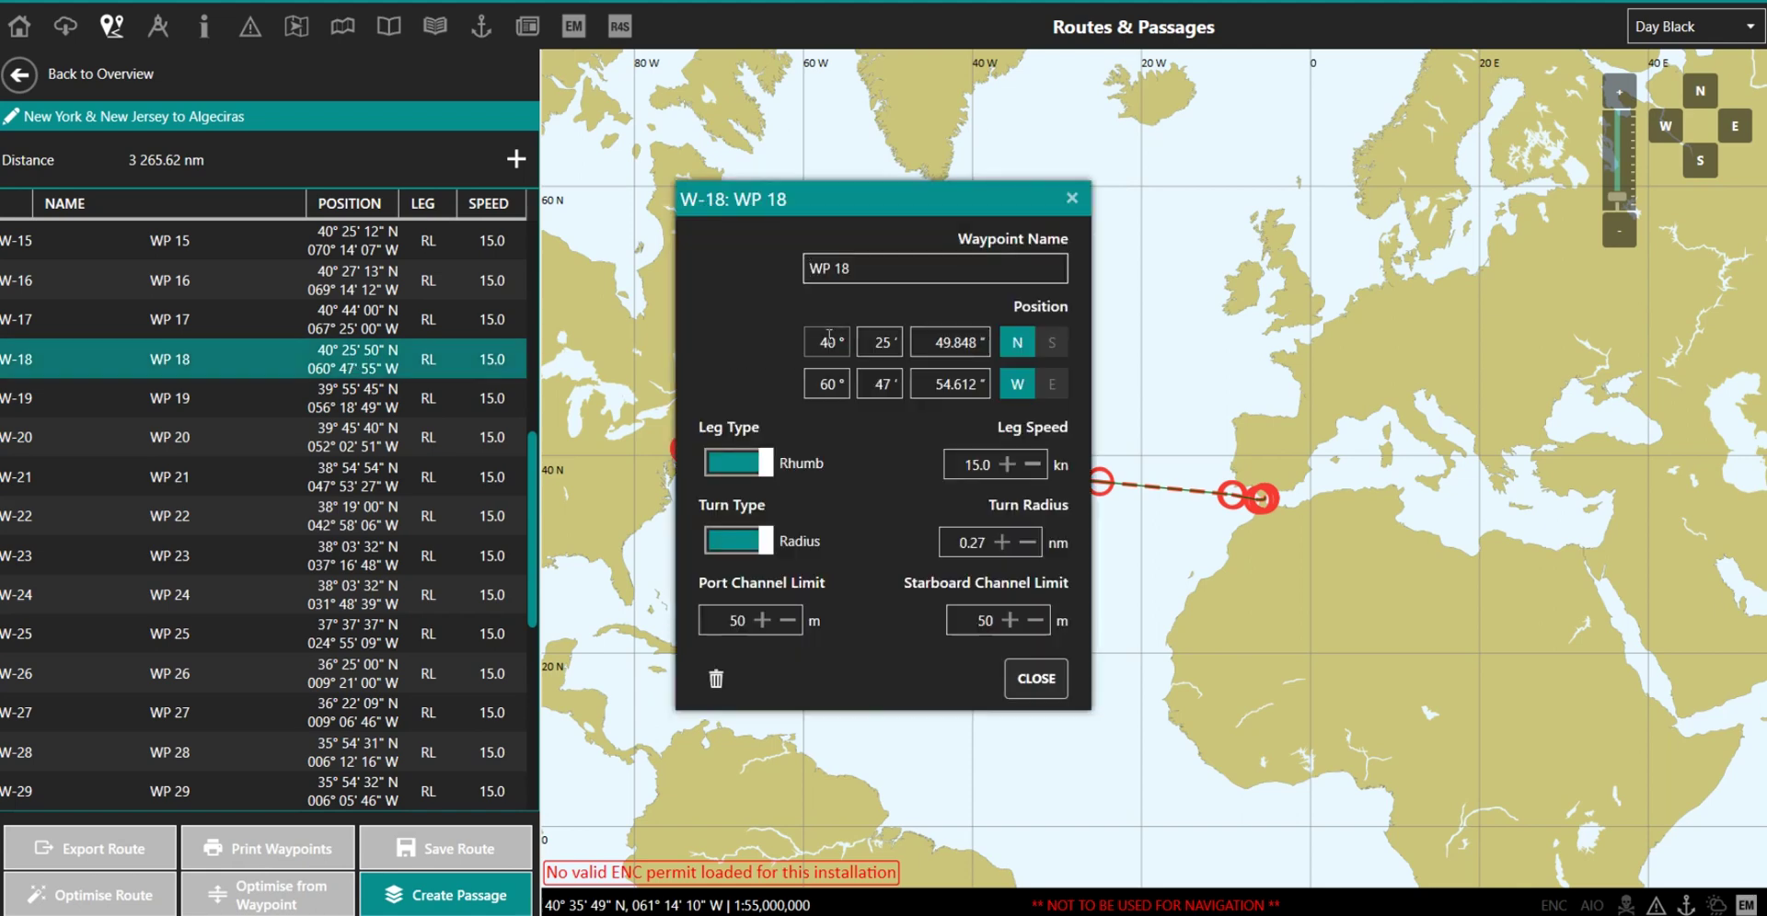
{"action": "type", "text": "41"}
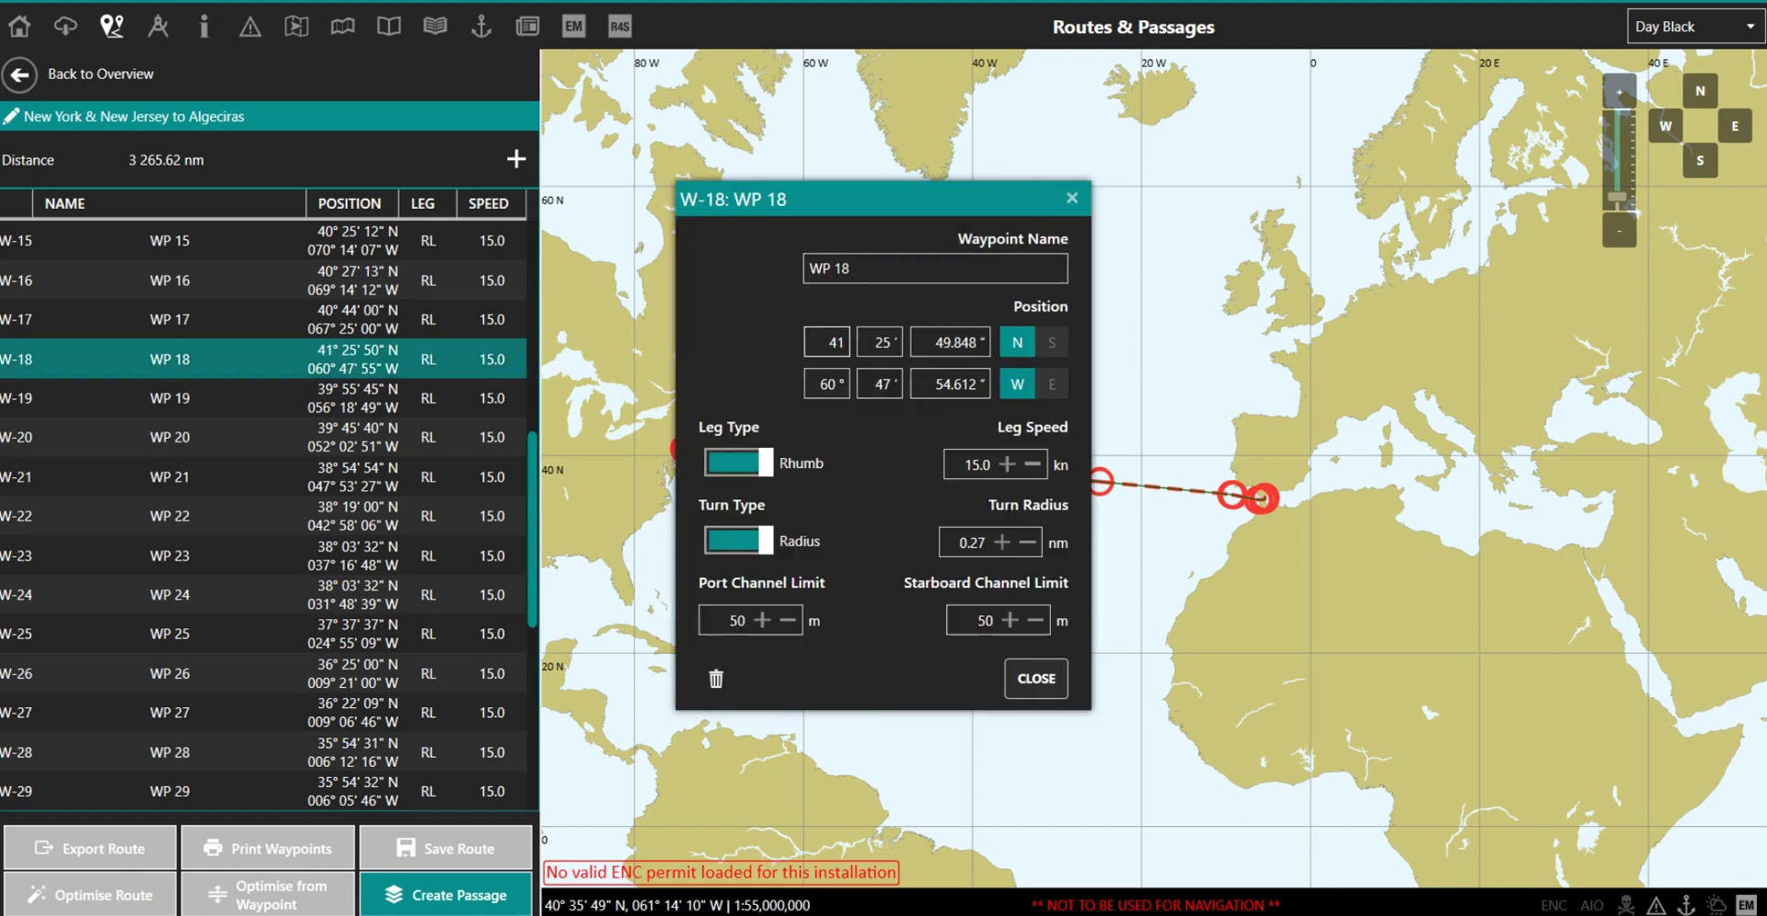
{"action": "key", "text": "Tab"}
{"action": "type", "text": "46"}
{"action": "key", "text": "Tab"}
{"action": "type", "text": "0"}
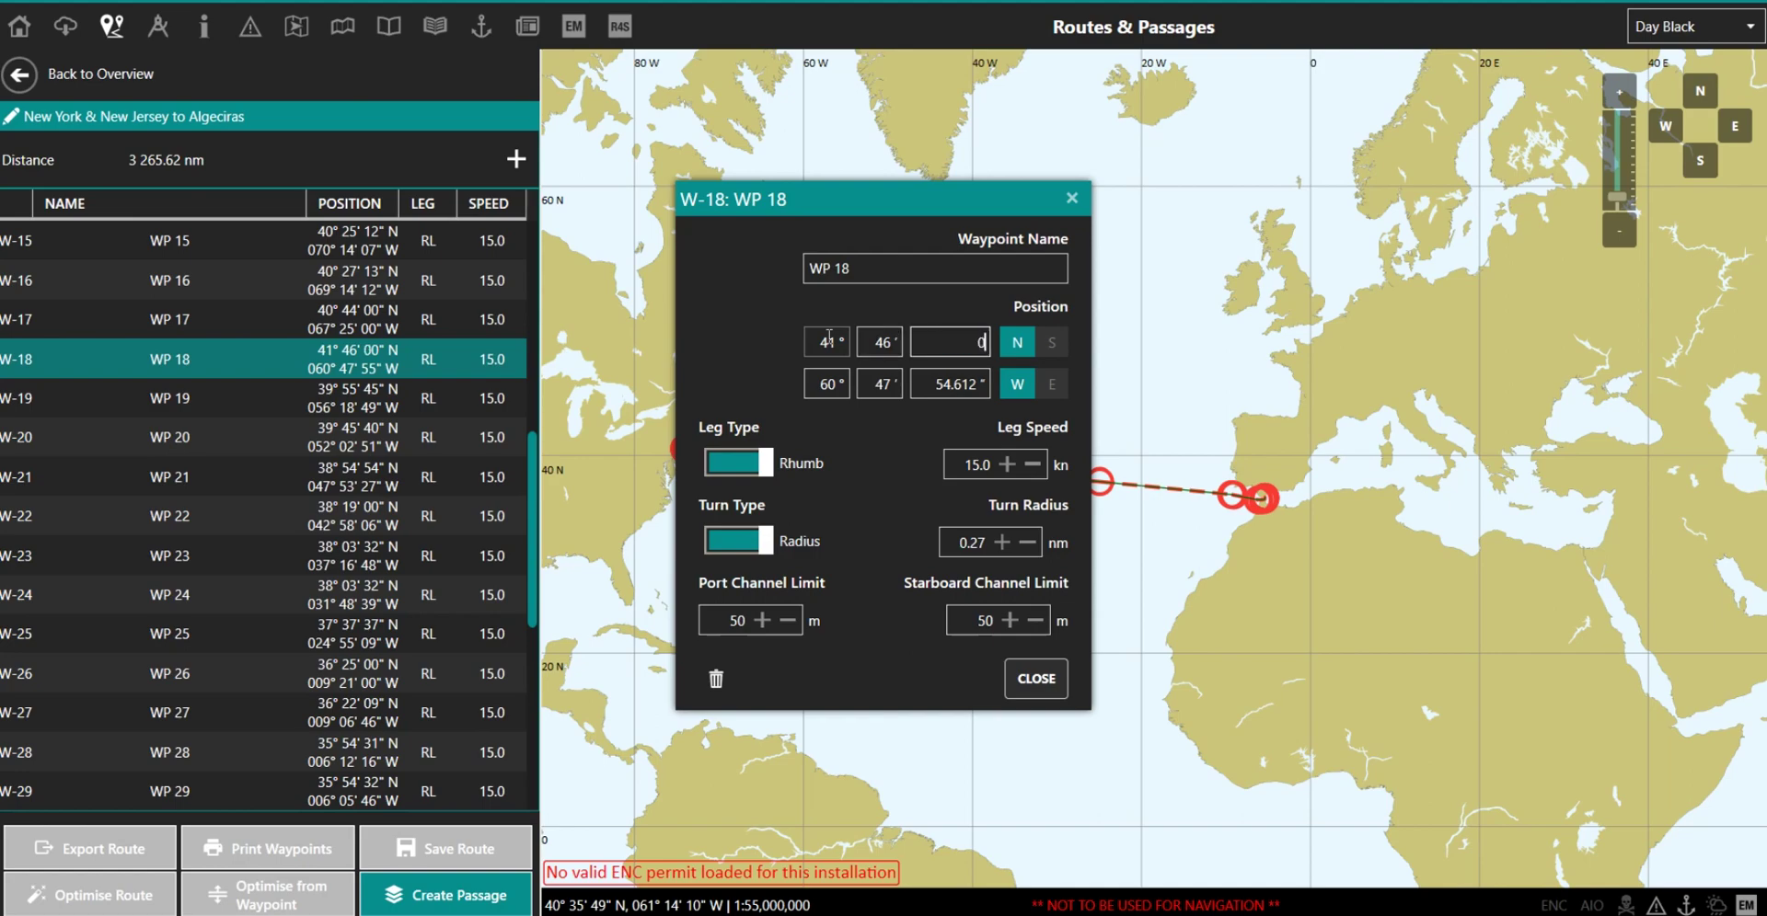
Step: Set the longitude of waypoint WP 18 to 060° 54' 00" W and close its properties
{"action": "left_click", "coordinate": [828, 391]}
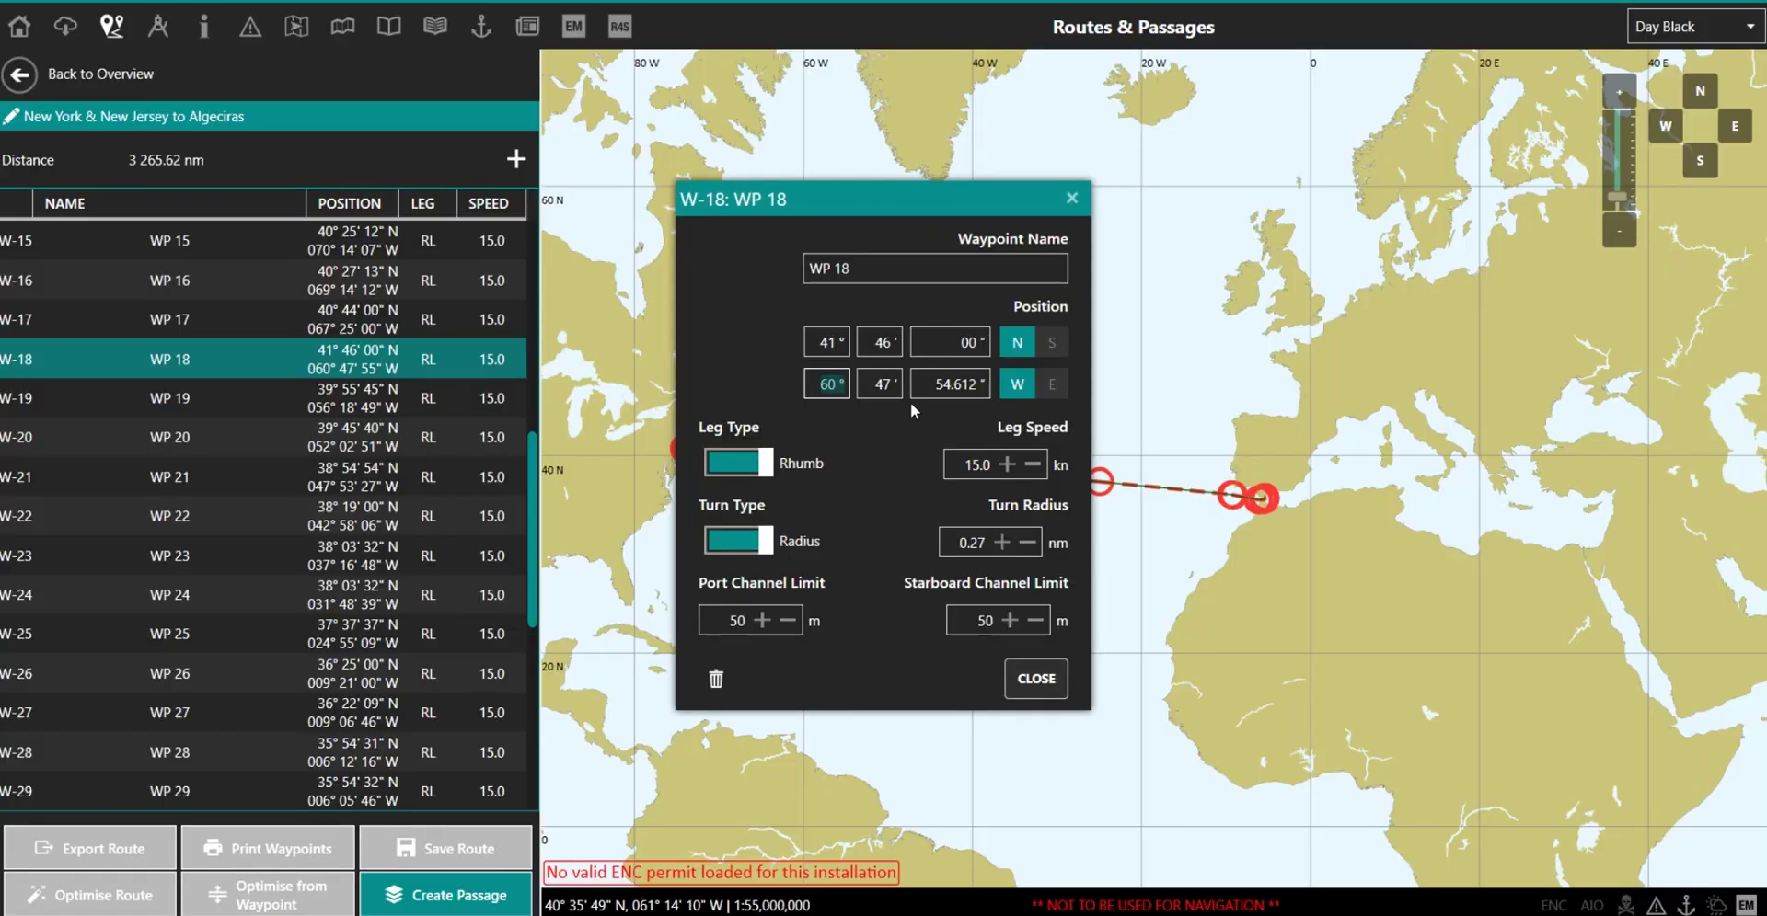
{"action": "key", "text": "Tab"}
{"action": "type", "text": "54"}
{"action": "key", "text": "Tab"}
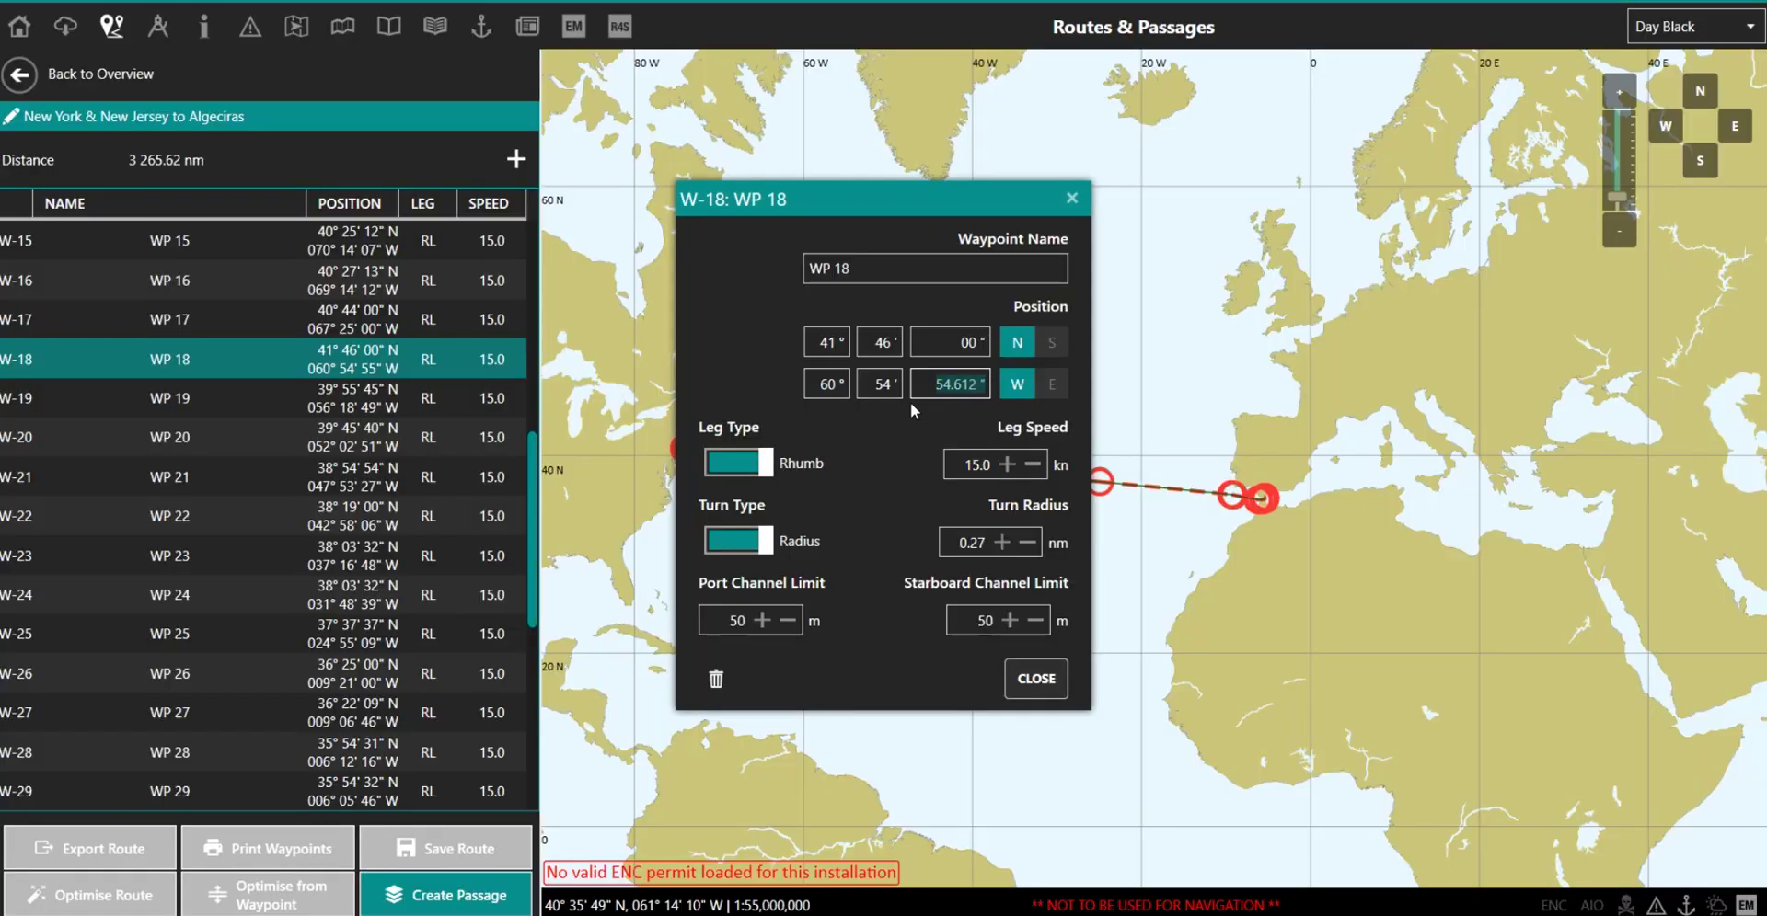
{"action": "type", "text": "0"}
{"action": "left_click", "coordinate": [1036, 679]}
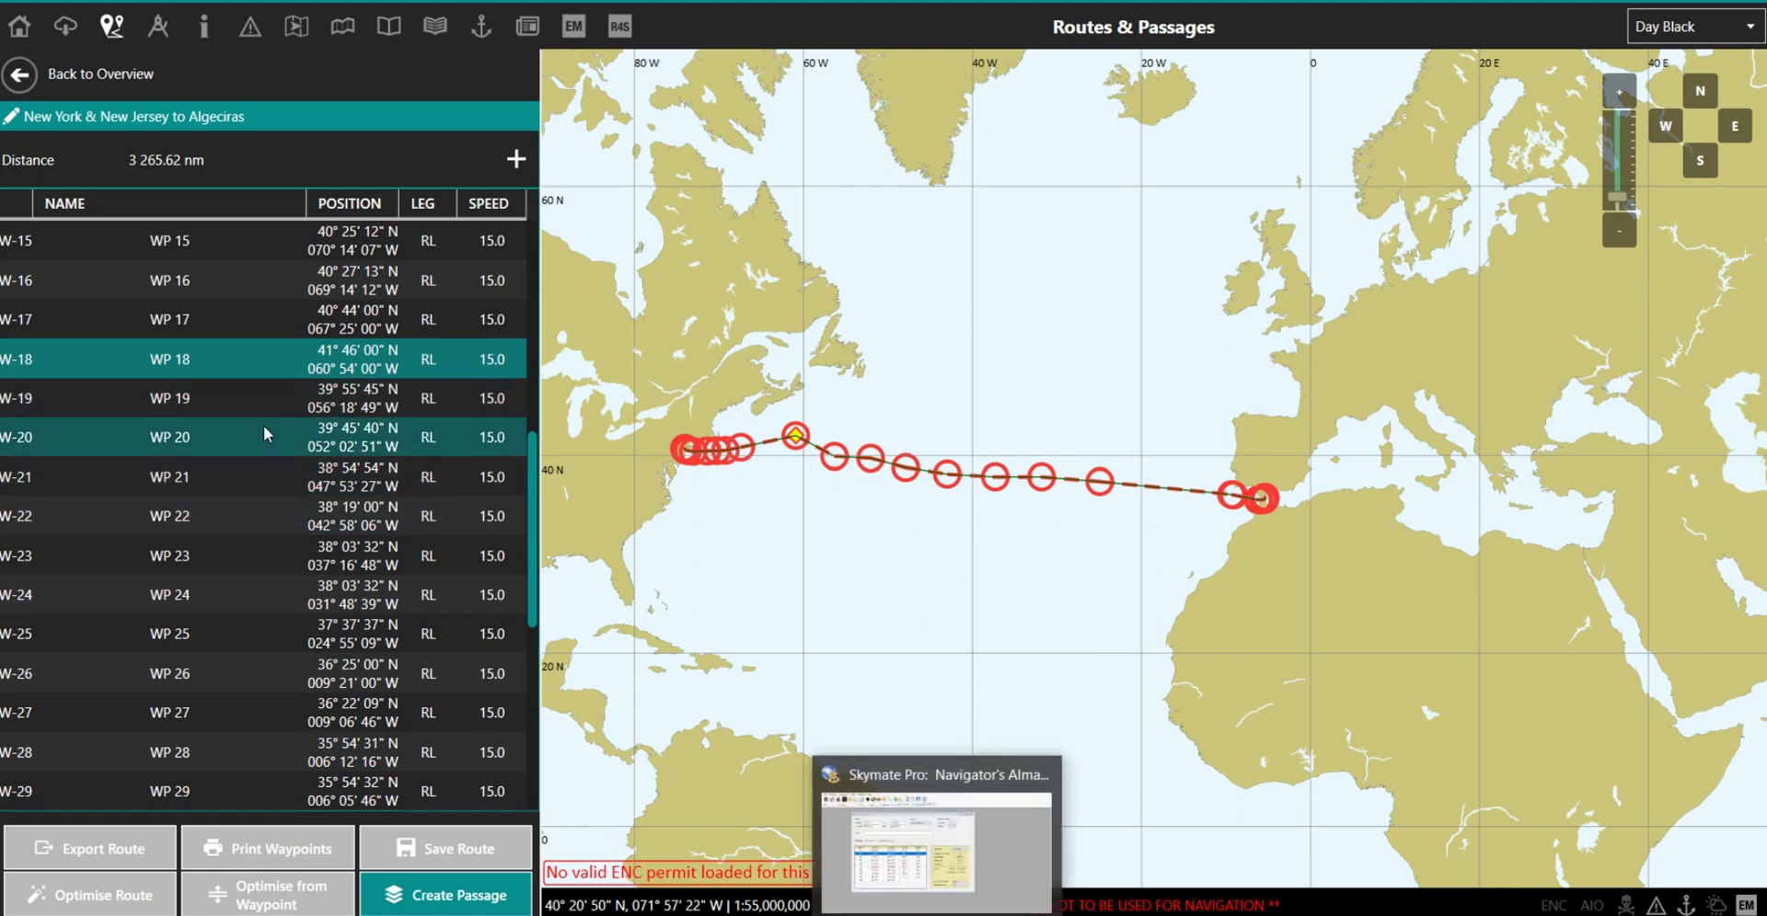
Step: Select great circle trackpoint 002 in Skymate Pro and set the latitude of waypoint WP 19 to 42° 26' 00" N
{"action": "left_click", "coordinate": [311, 405]}
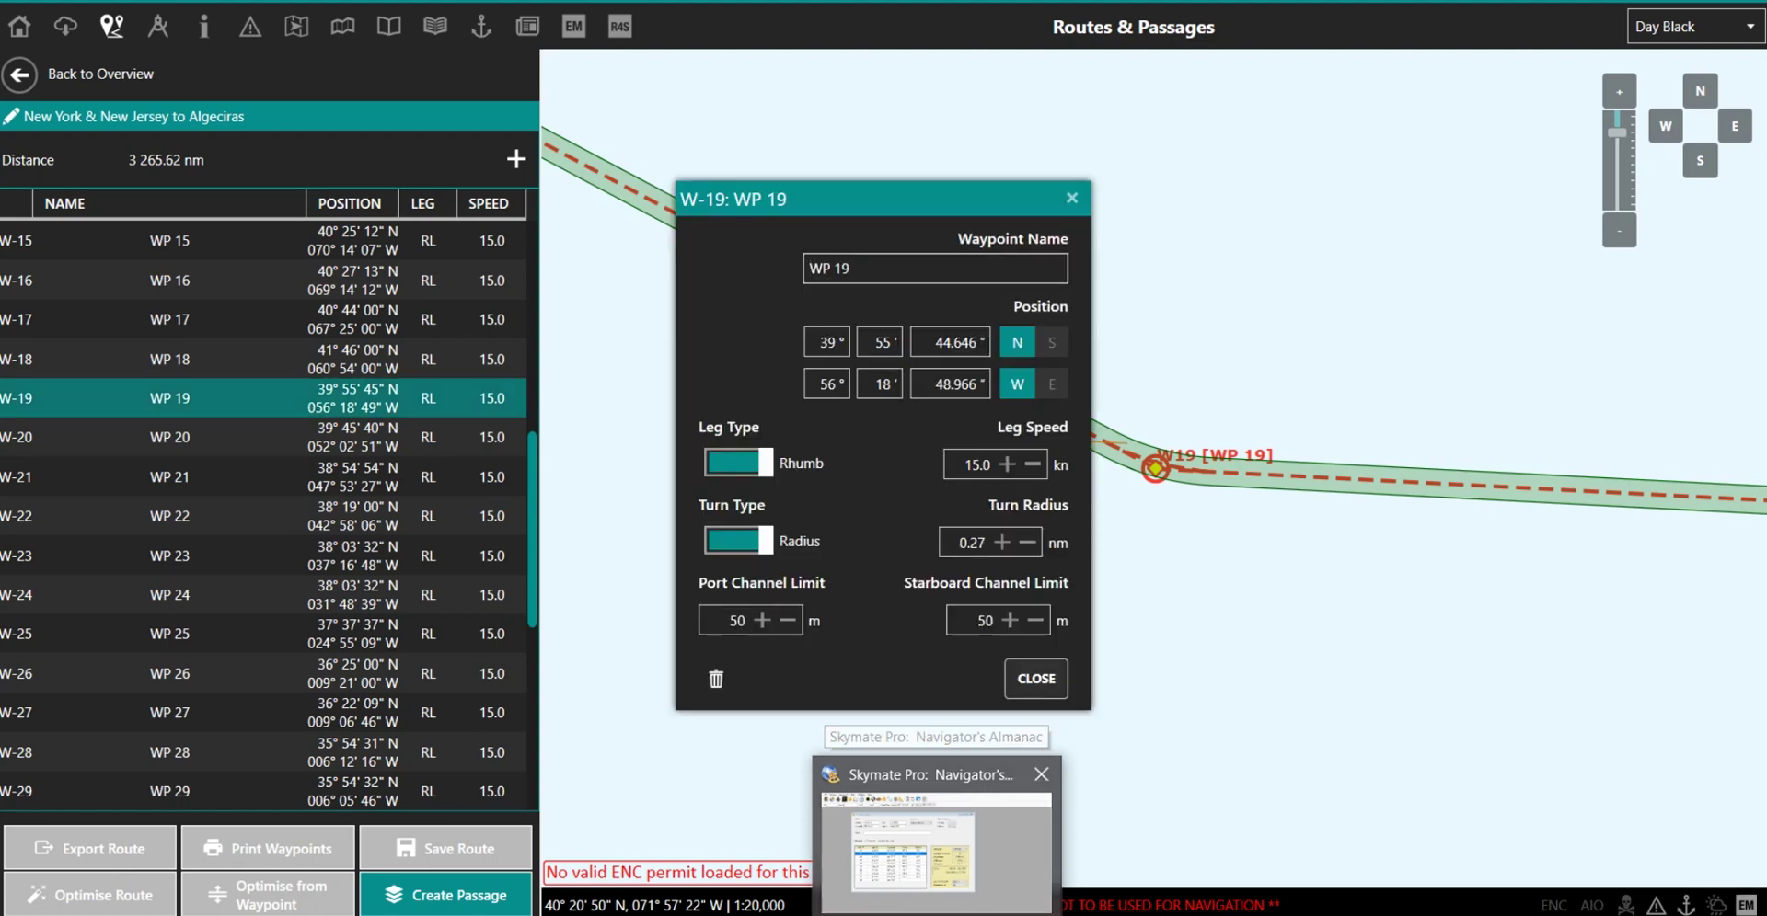
{"action": "left_click", "coordinate": [934, 837]}
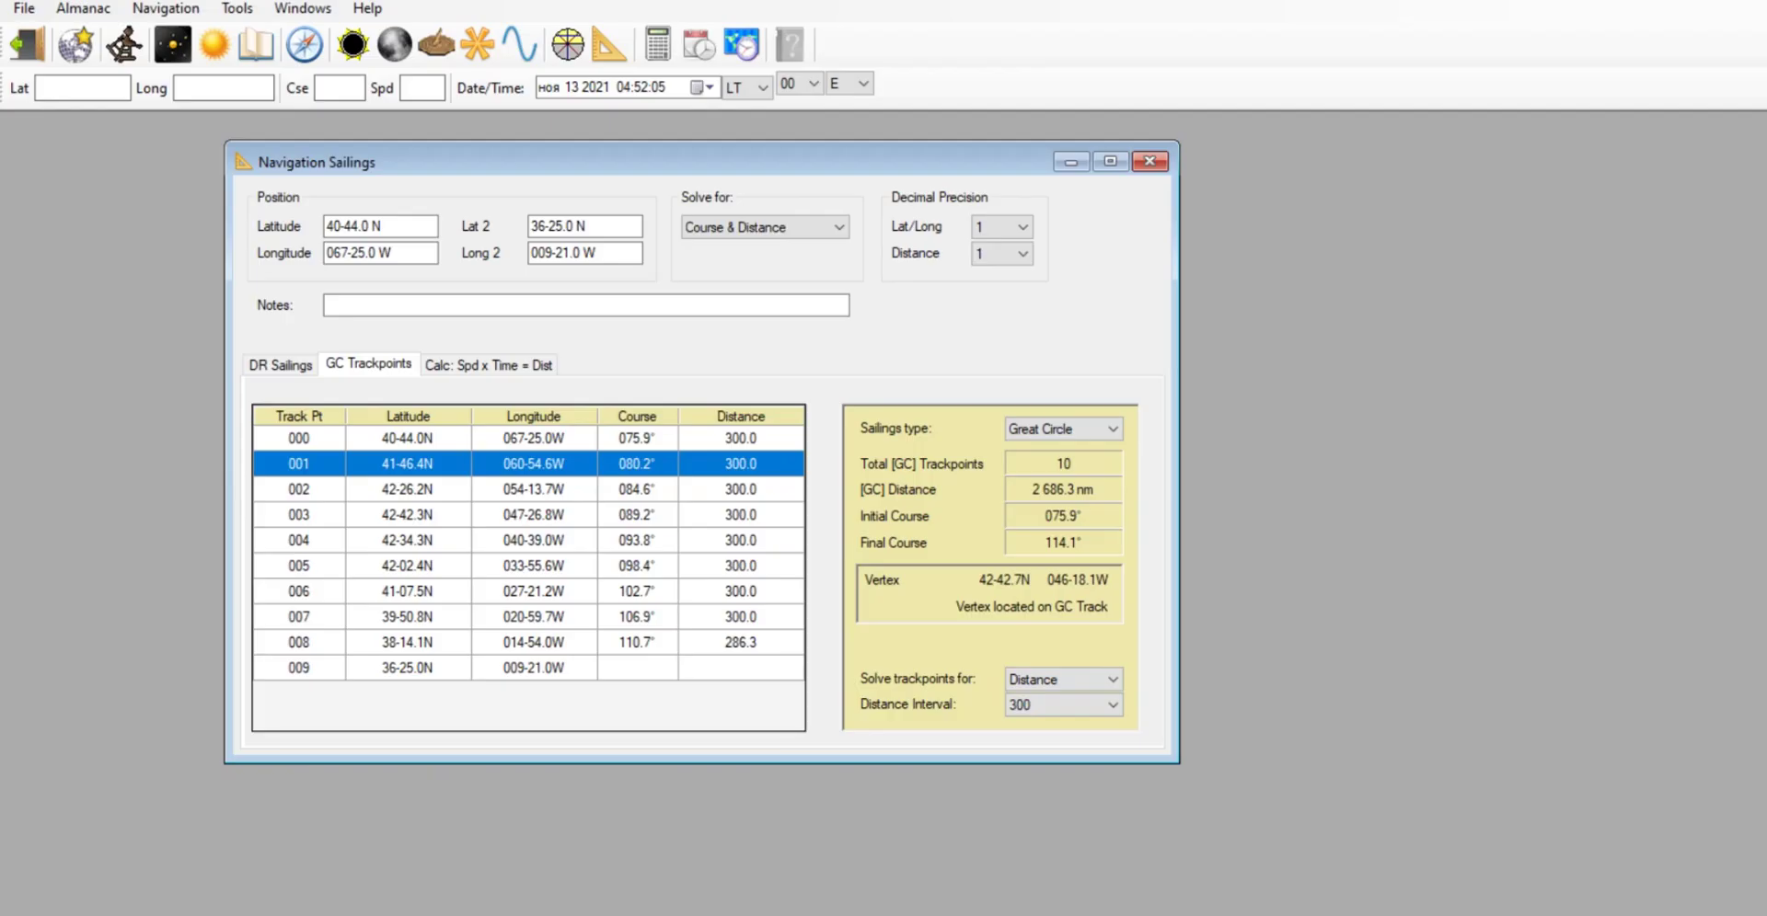
{"action": "left_click", "coordinate": [414, 497]}
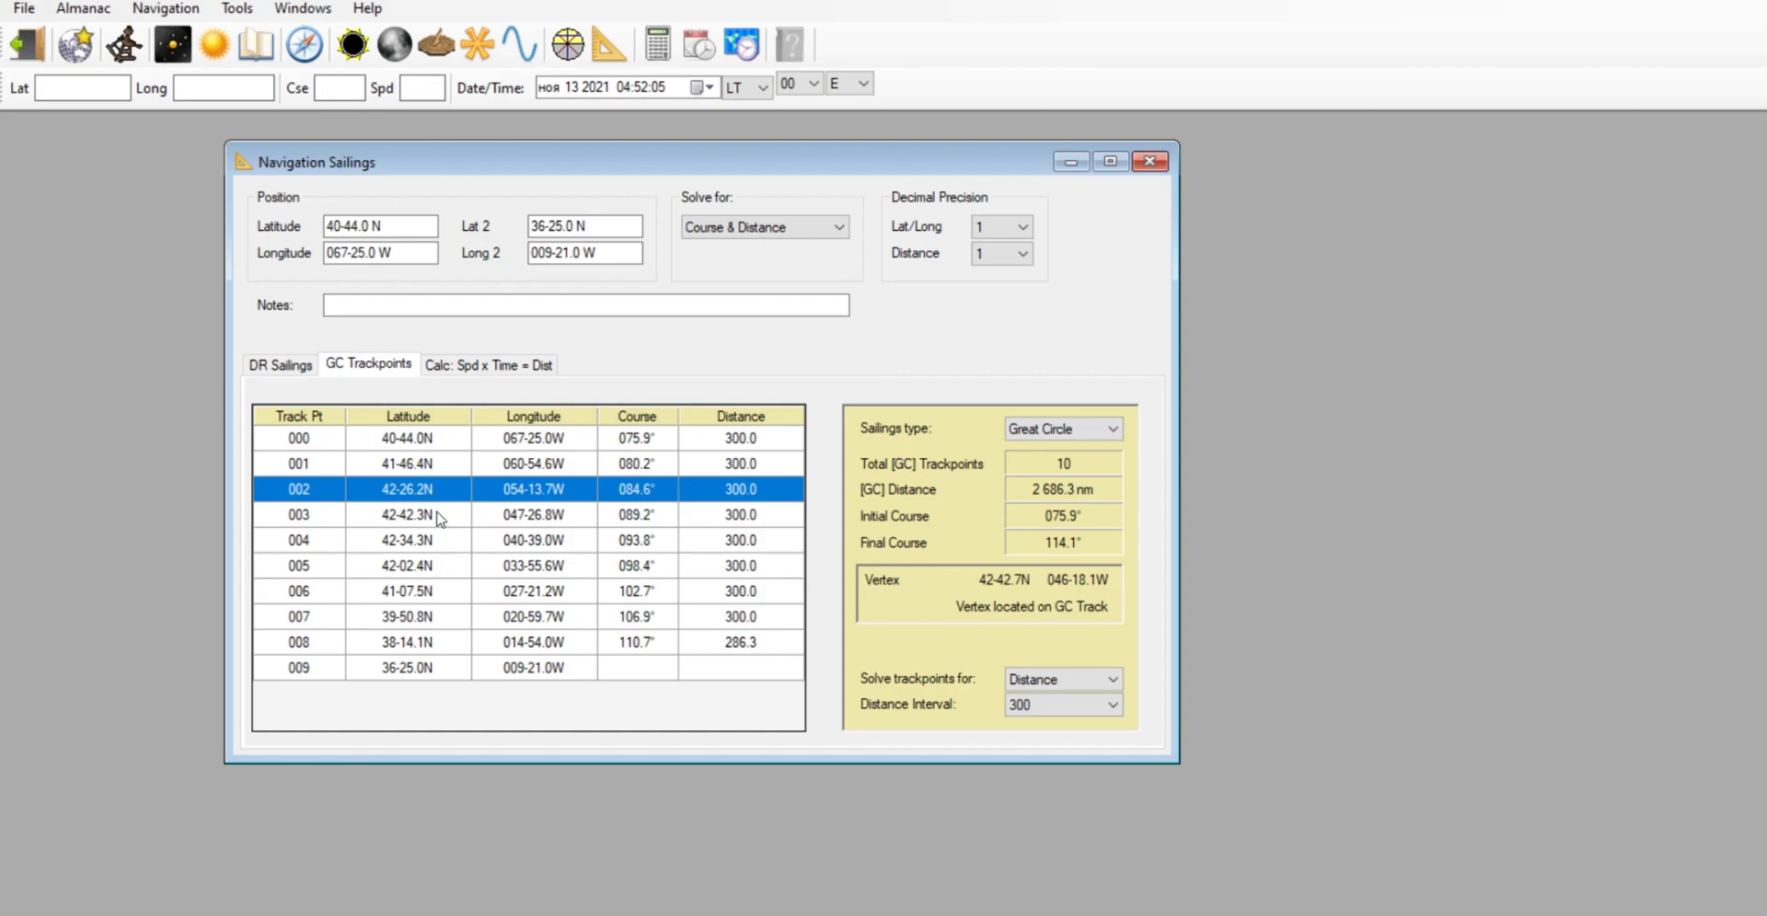
{"action": "key", "text": "alt+Tab"}
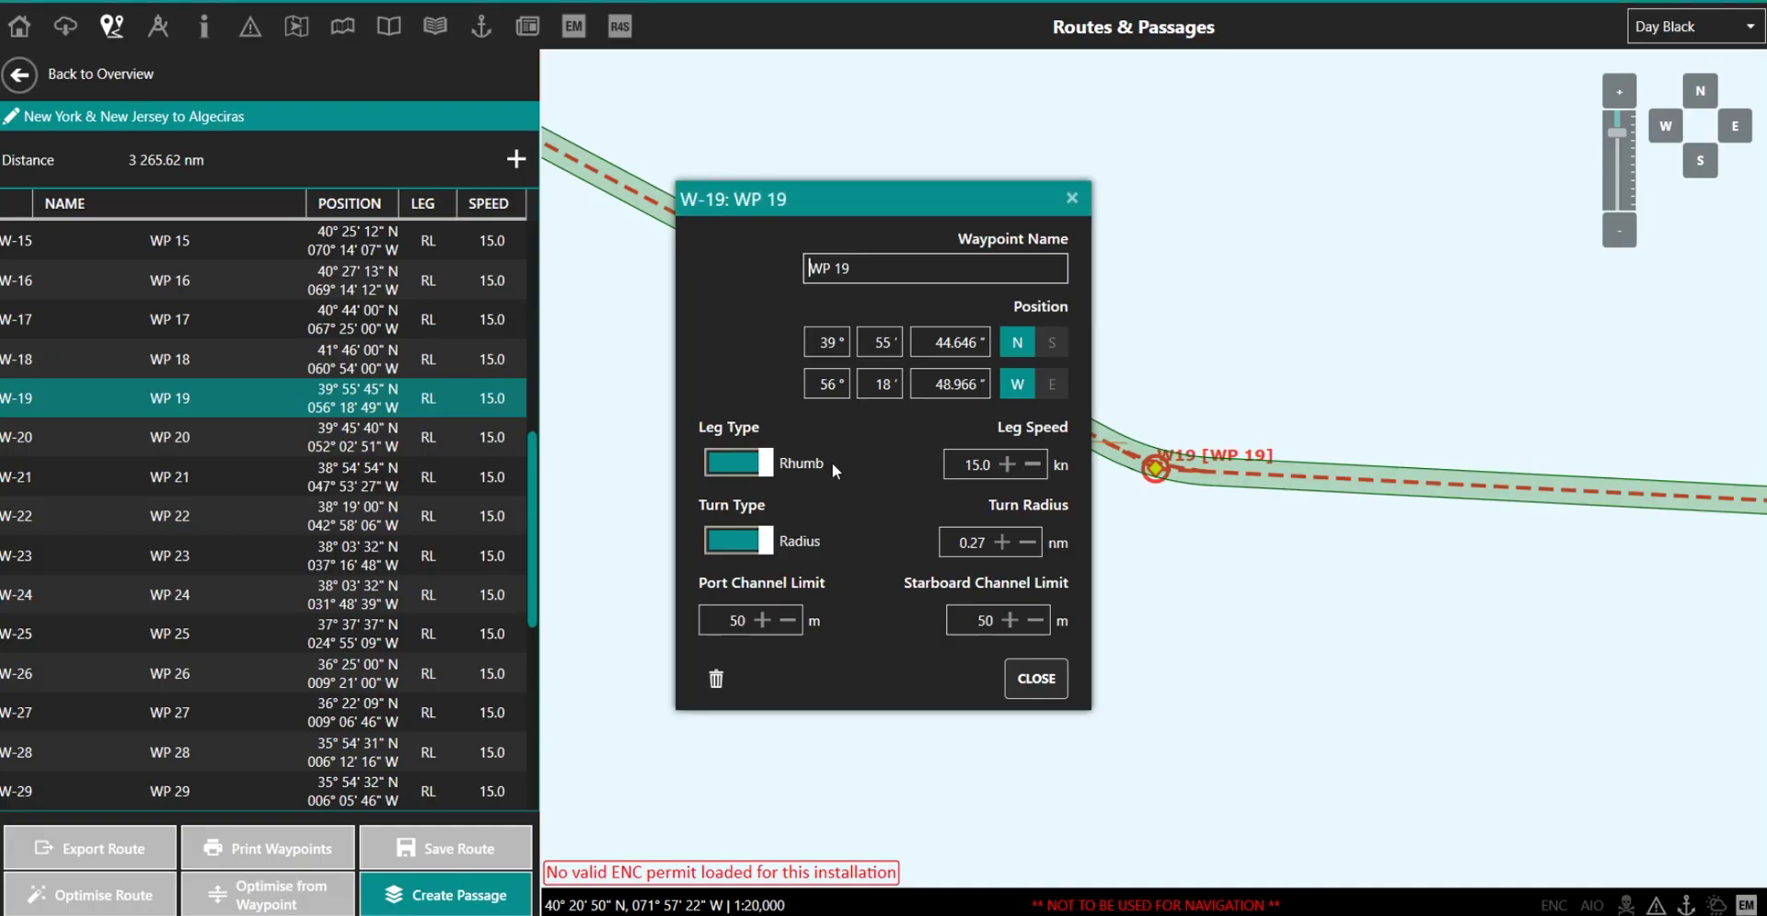
{"action": "left_click", "coordinate": [826, 345]}
{"action": "type", "text": "42"}
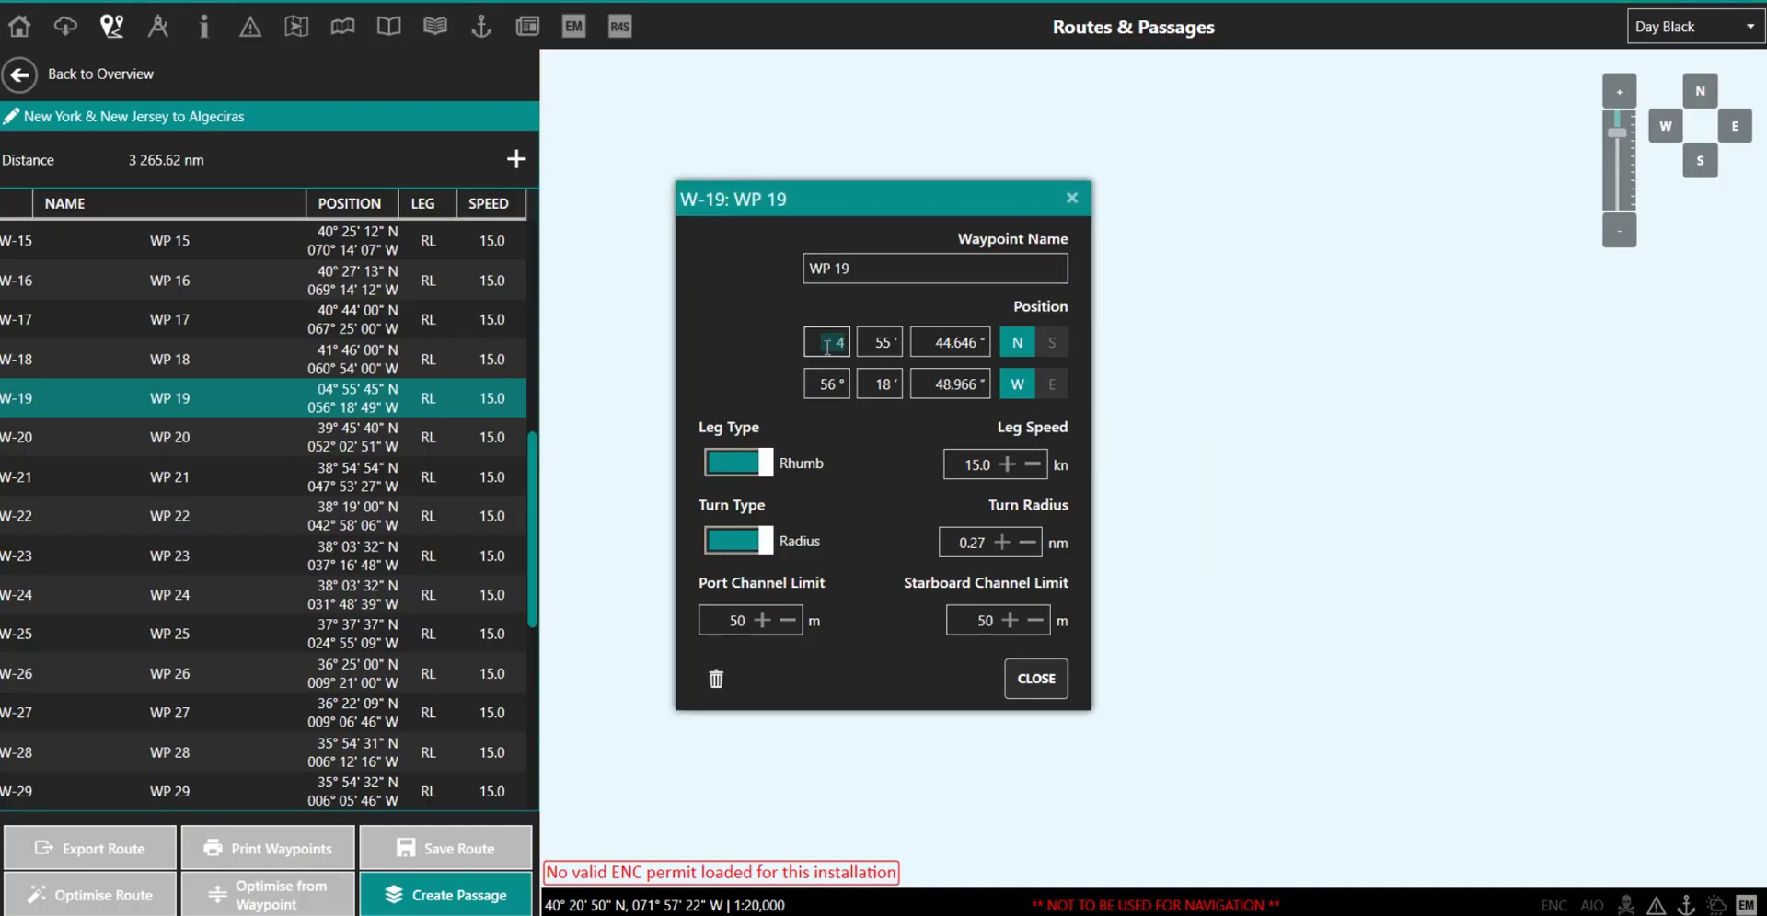
{"action": "key", "text": "Tab"}
{"action": "type", "text": "26"}
{"action": "key", "text": "Tab"}
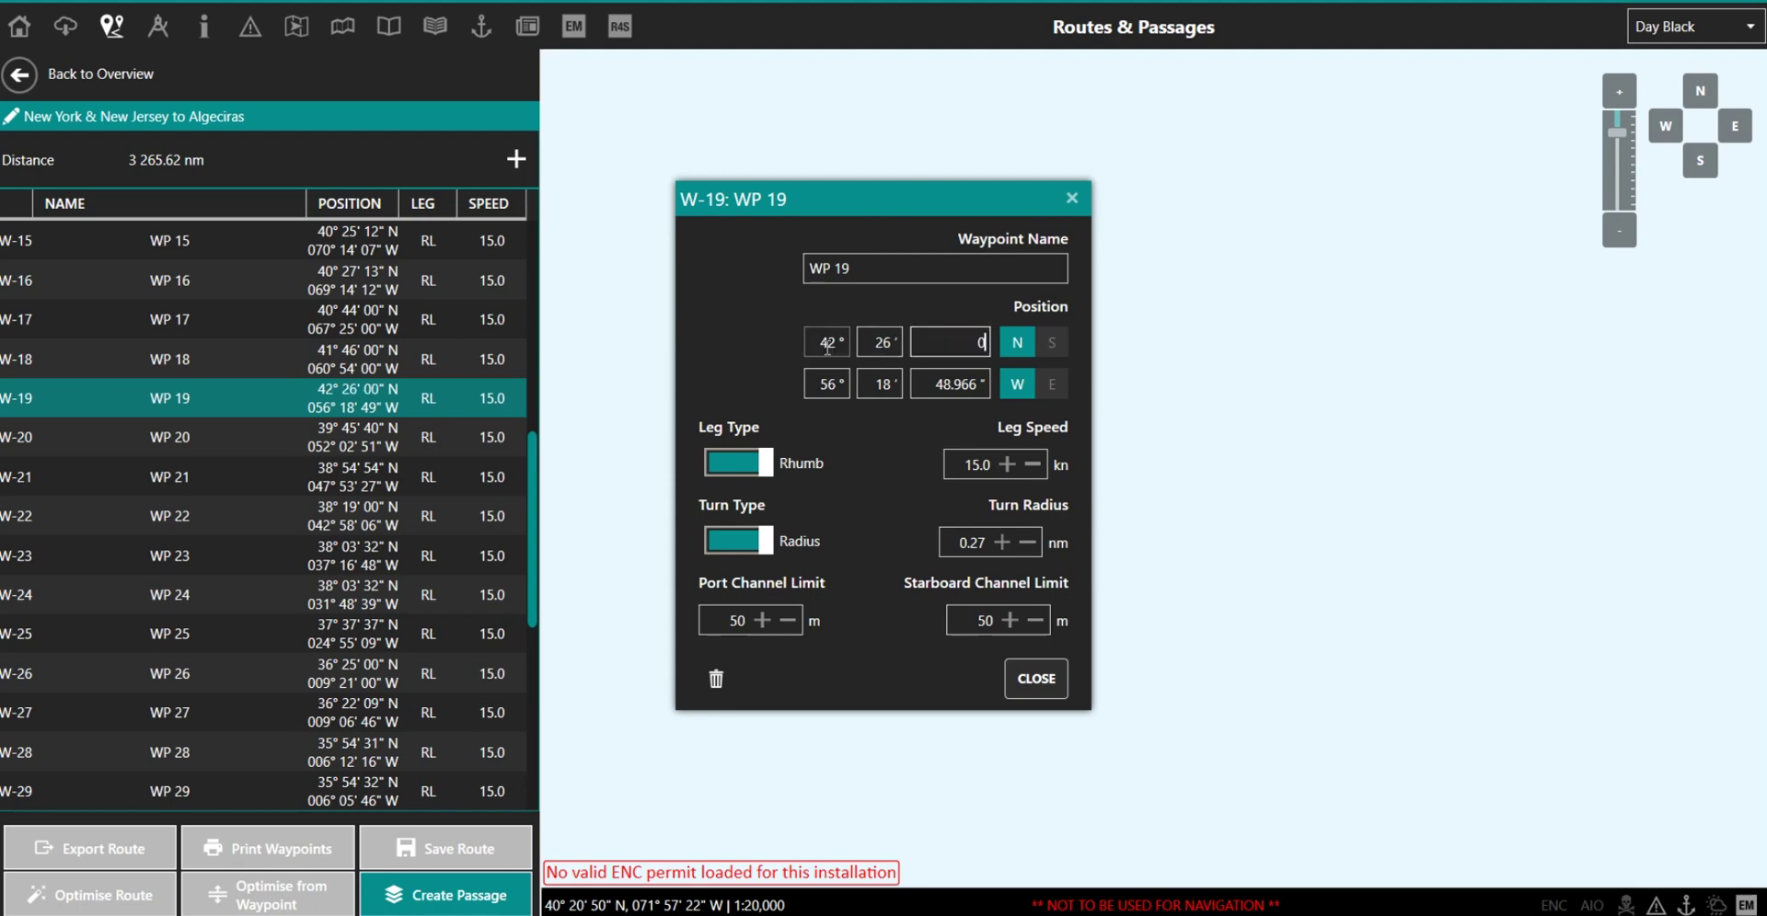
Step: Check trackpoint 002 in Skymate Pro, set the longitude of waypoint WP 19 to 054° 14' 00" W and close its properties
{"action": "key", "text": "alt+Tab"}
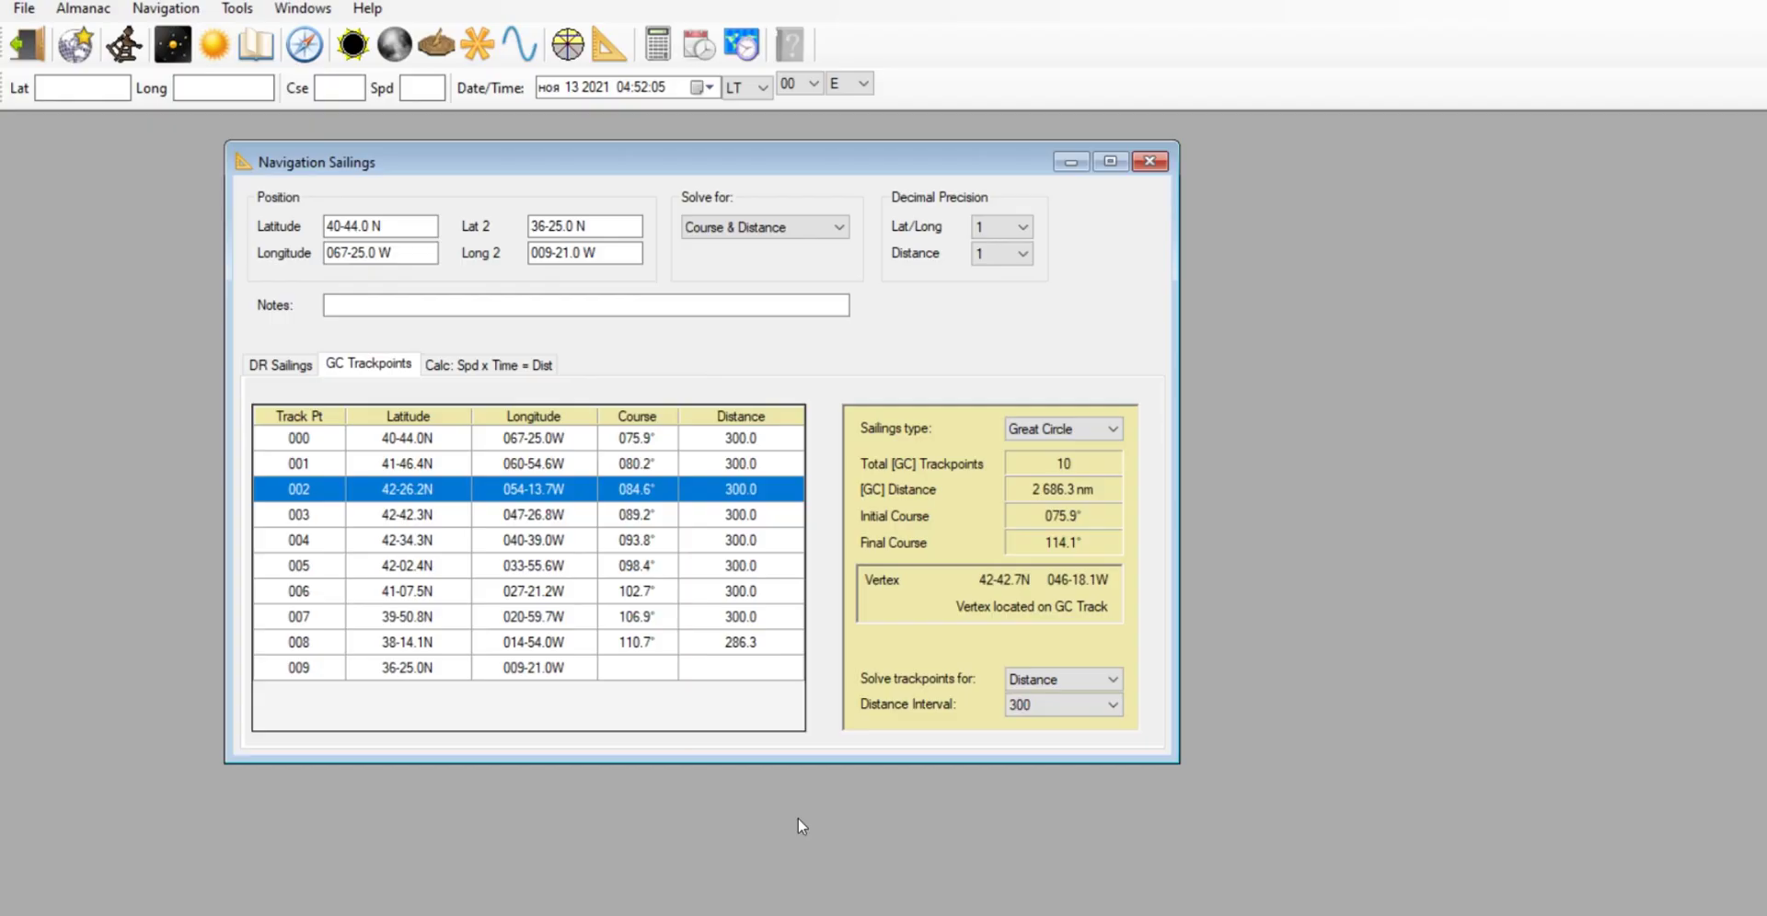
{"action": "mouse_move", "coordinate": [510, 502]}
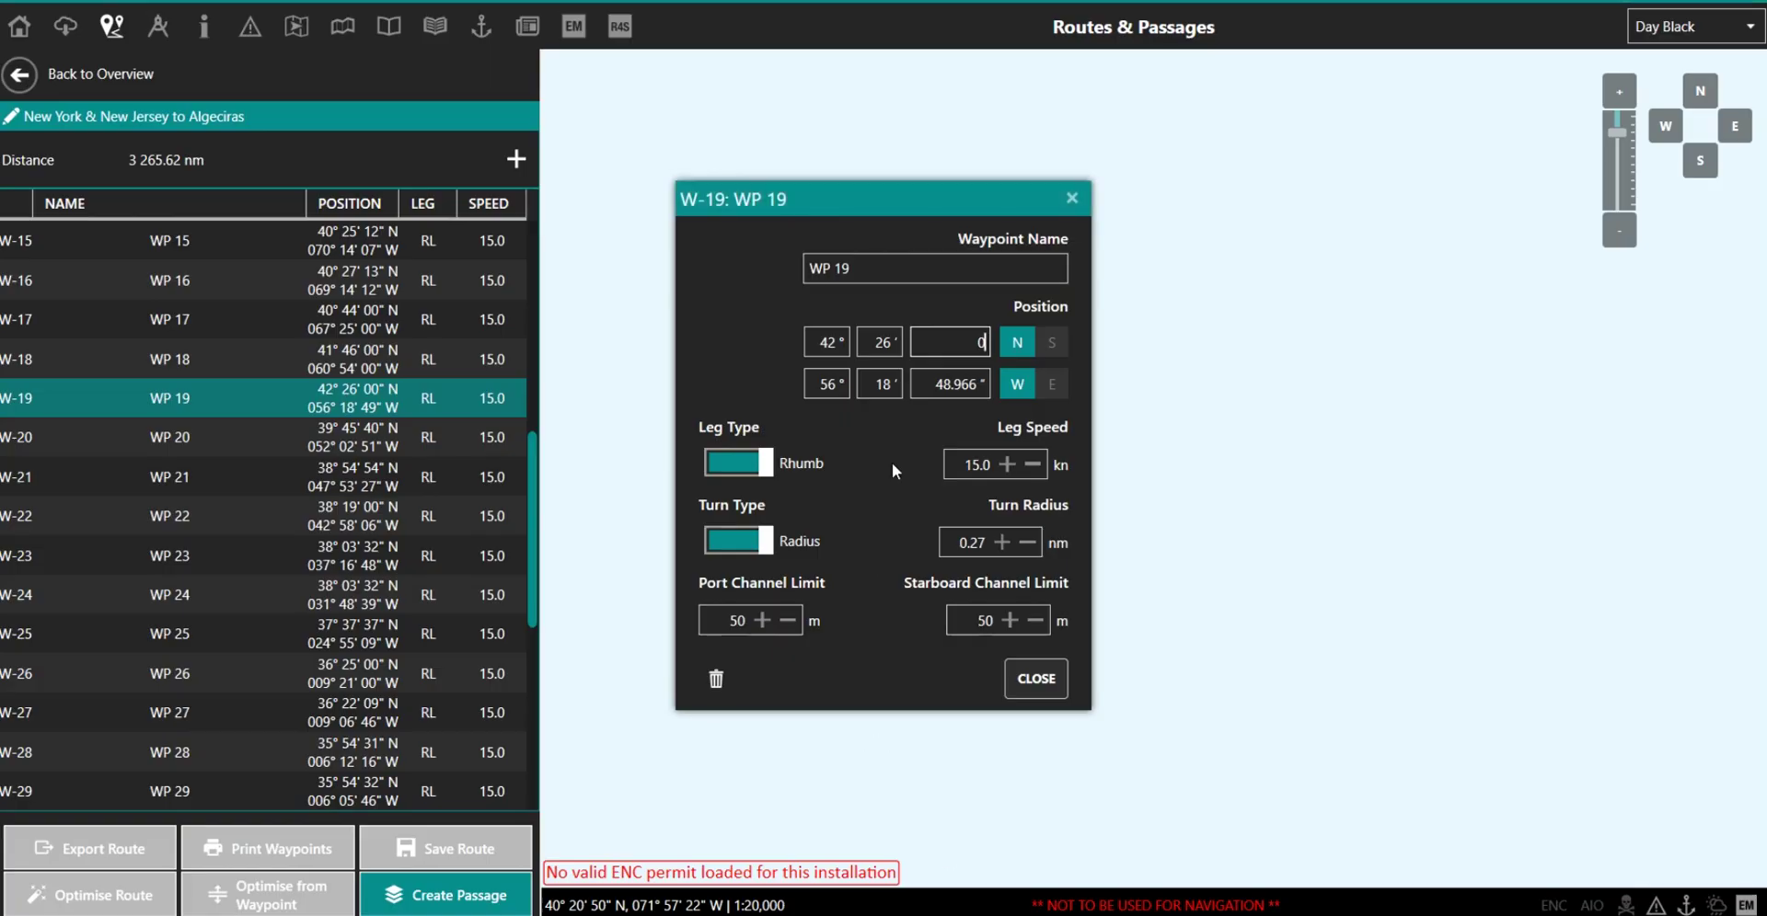
{"action": "left_click", "coordinate": [822, 387]}
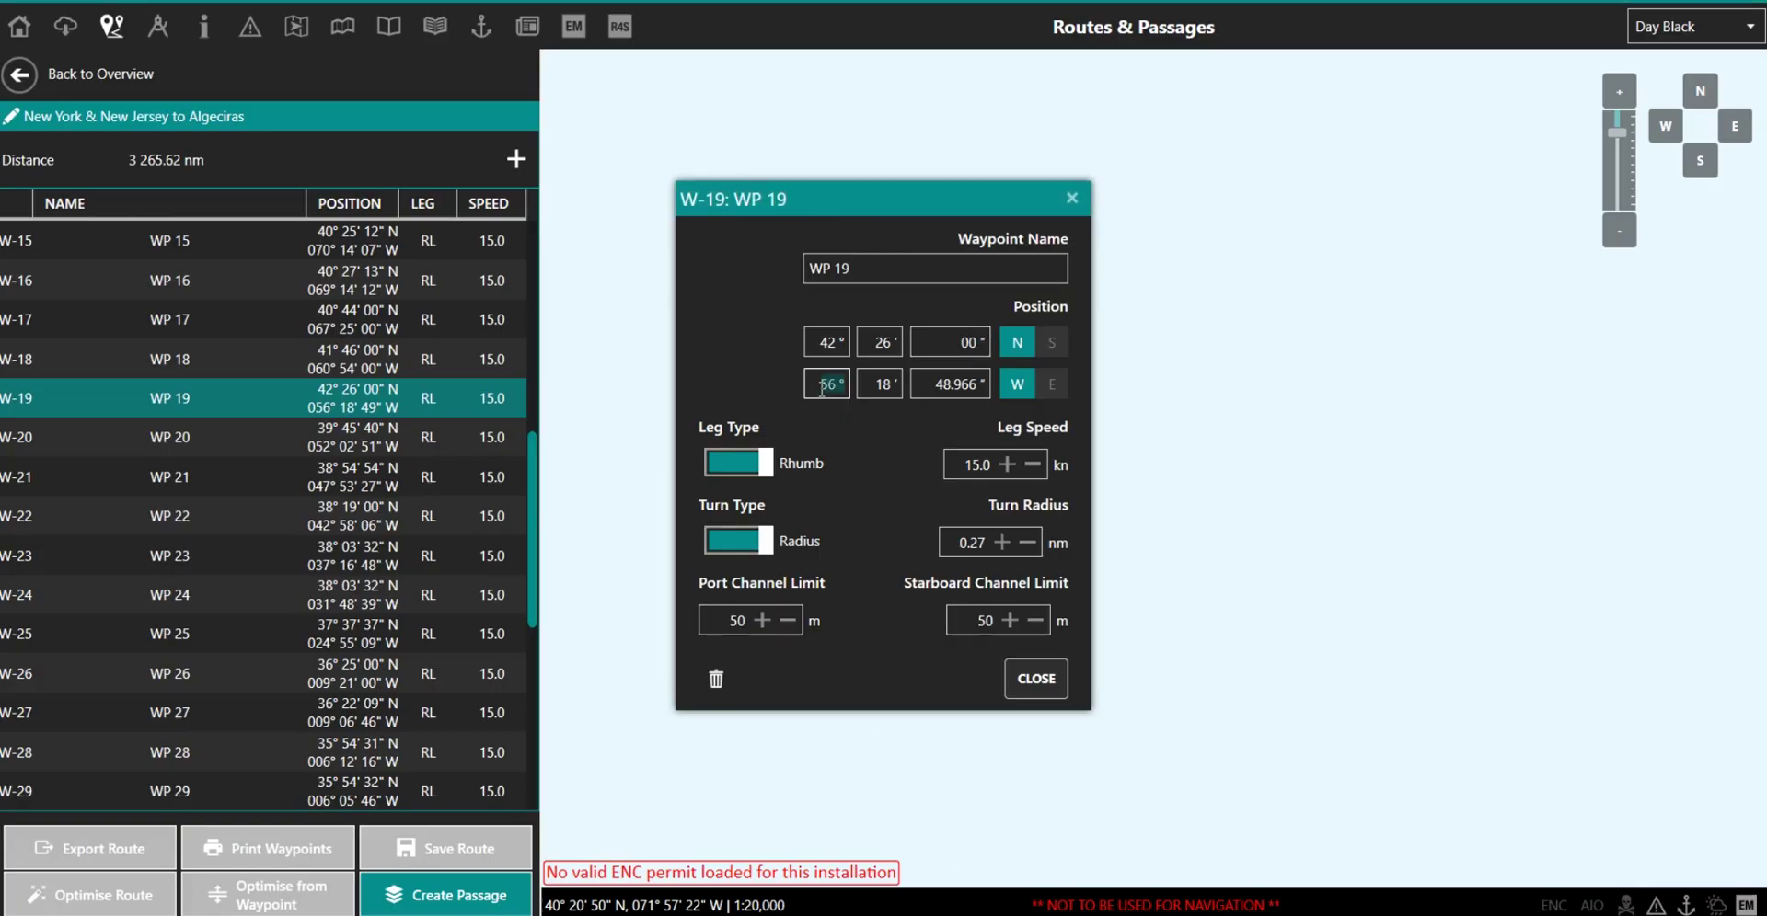
{"action": "type", "text": "54"}
{"action": "key", "text": "Tab"}
{"action": "type", "text": "14"}
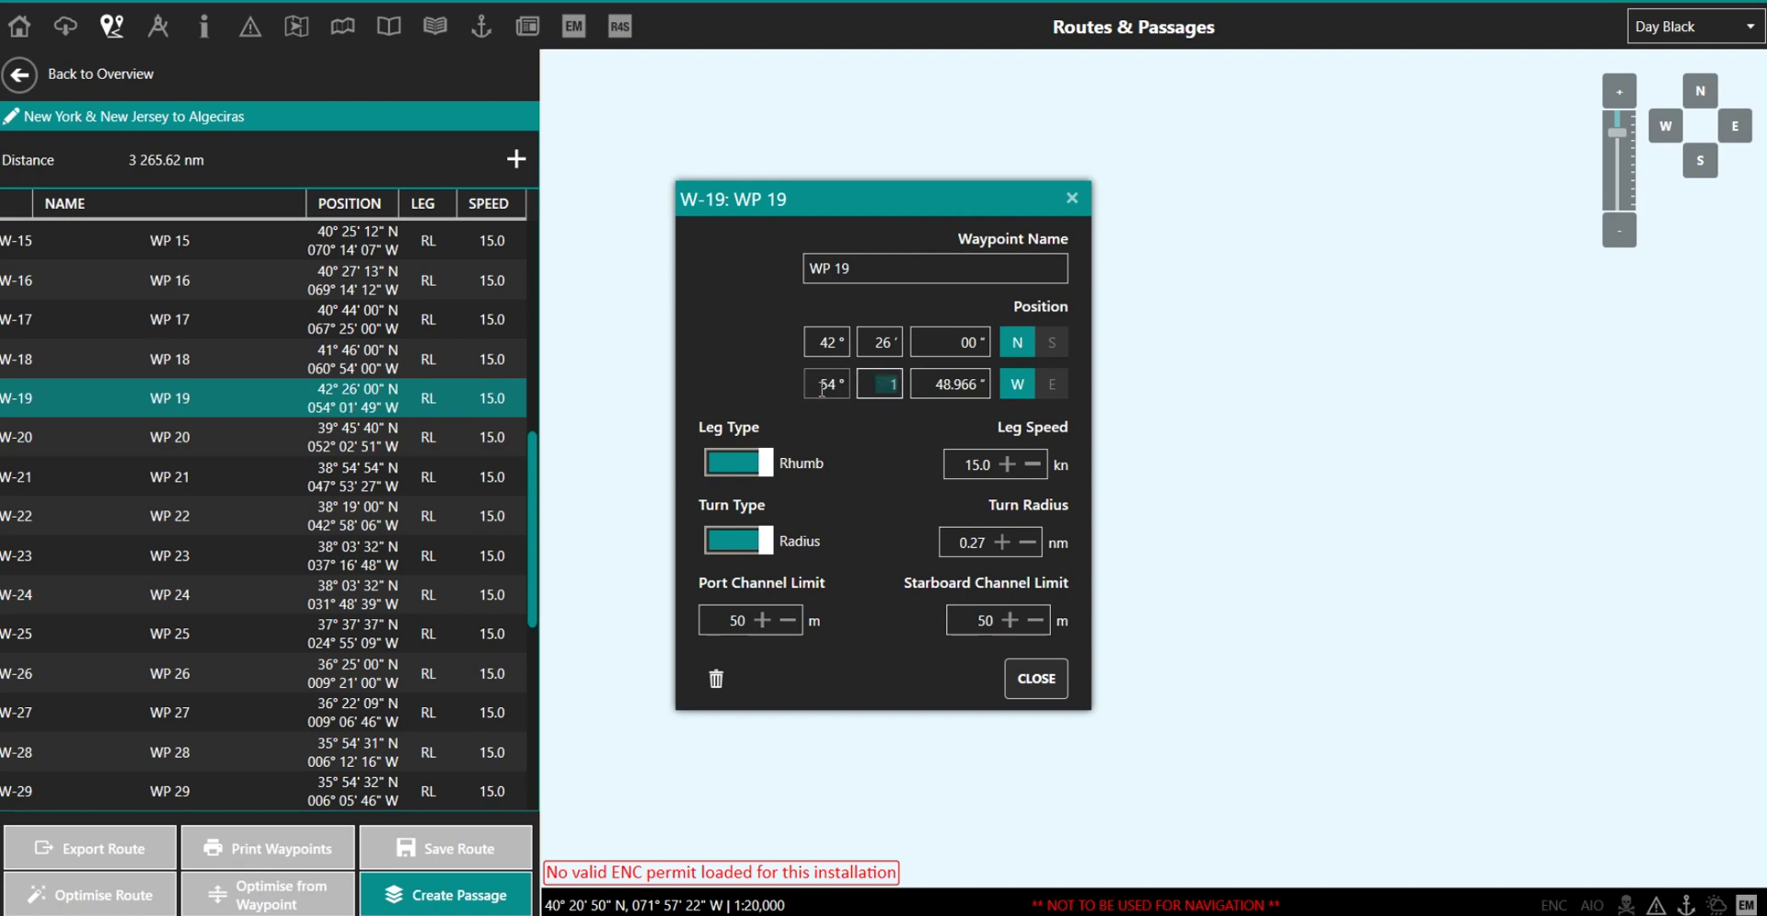
{"action": "key", "text": "Tab"}
{"action": "type", "text": "0"}
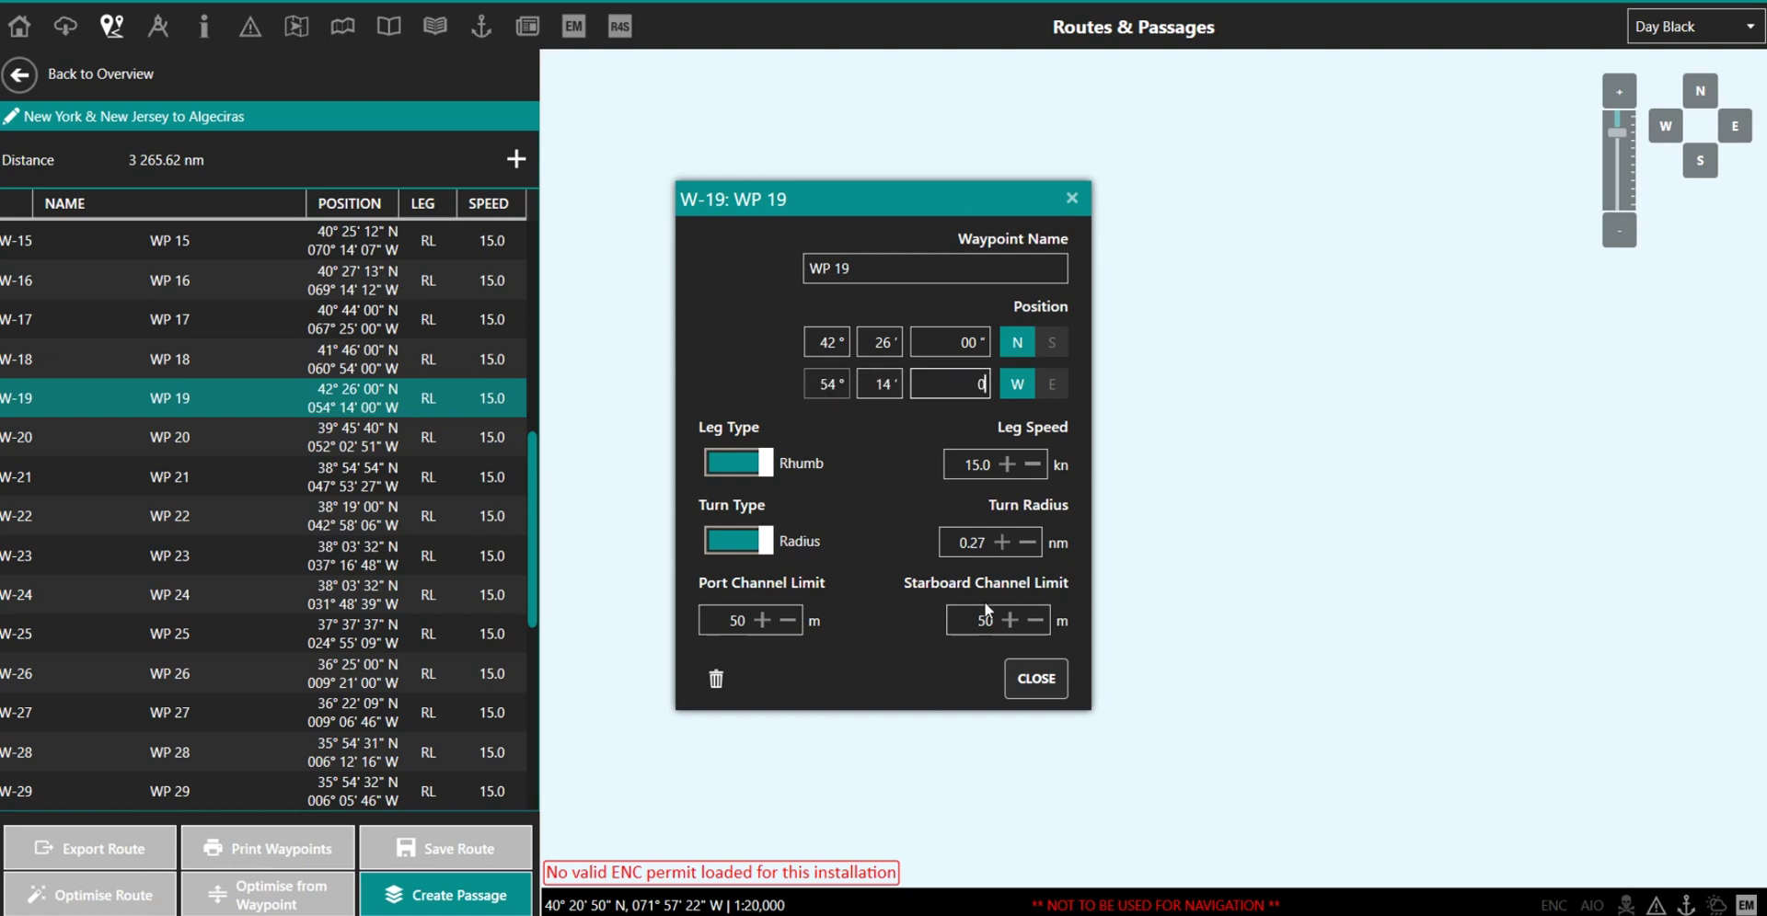
{"action": "left_click", "coordinate": [1037, 678]}
Step: Select great circle trackpoint 003 in Skymate Pro and set the latitude of waypoint WP 20 to 42° 42' 00" N
{"action": "scroll", "coordinate": [1050, 632], "scroll_direction": "down", "scroll_amount": 5}
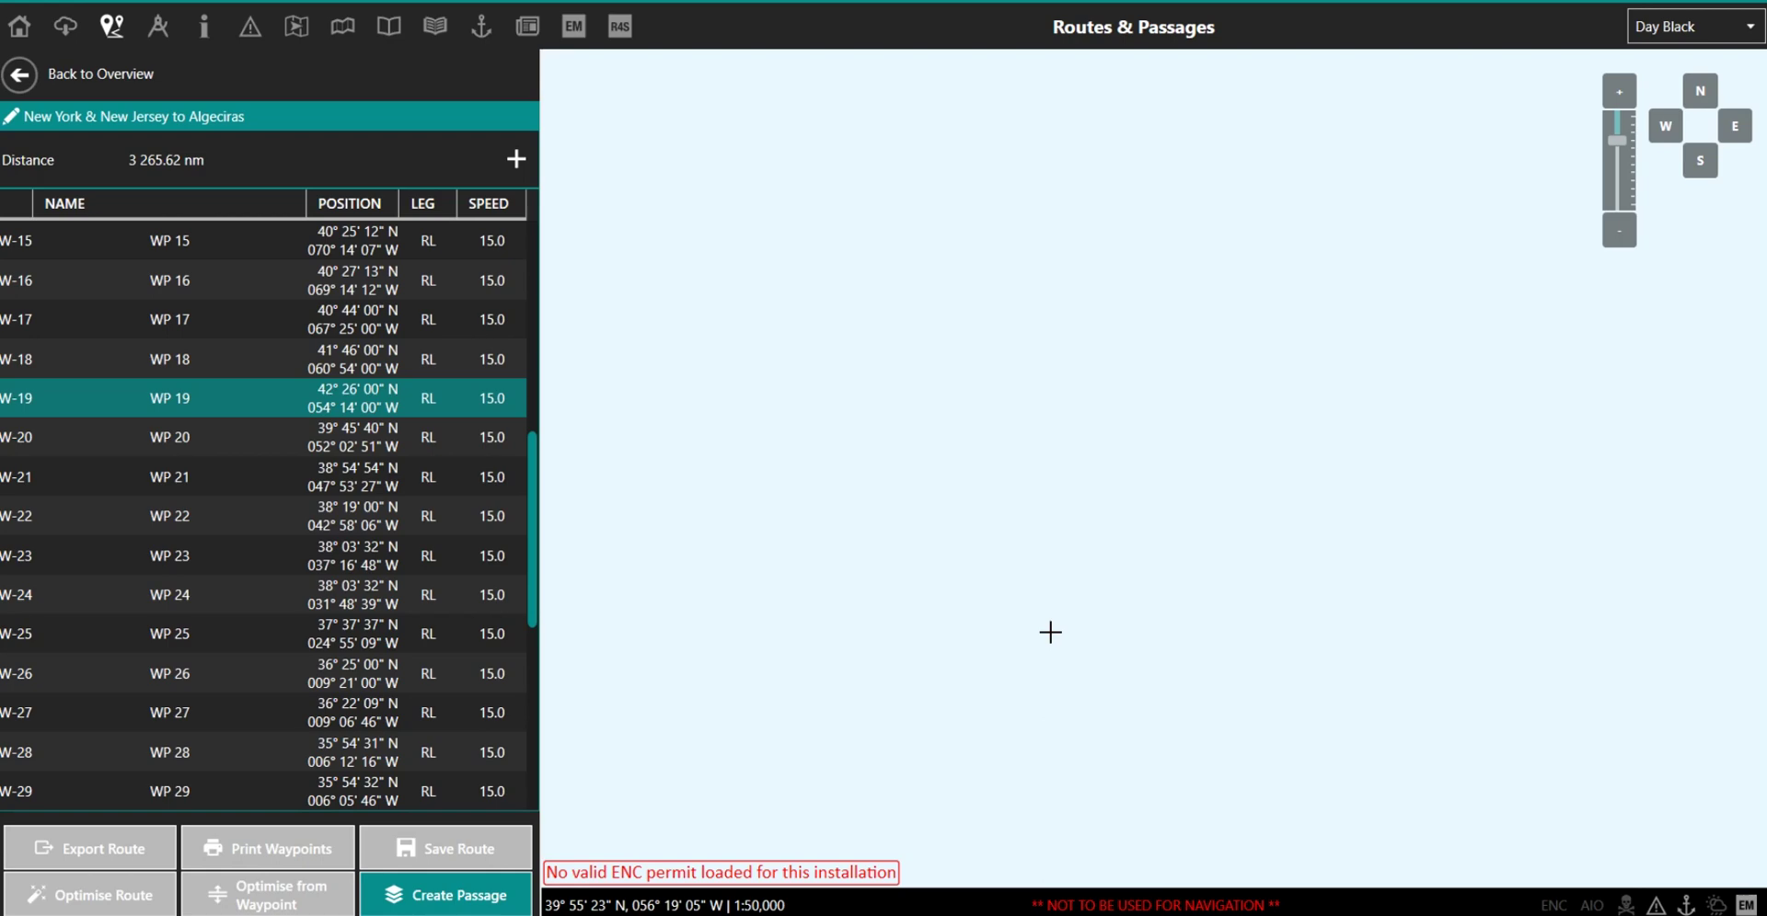
{"action": "scroll", "coordinate": [1050, 632], "scroll_direction": "down", "scroll_amount": 2}
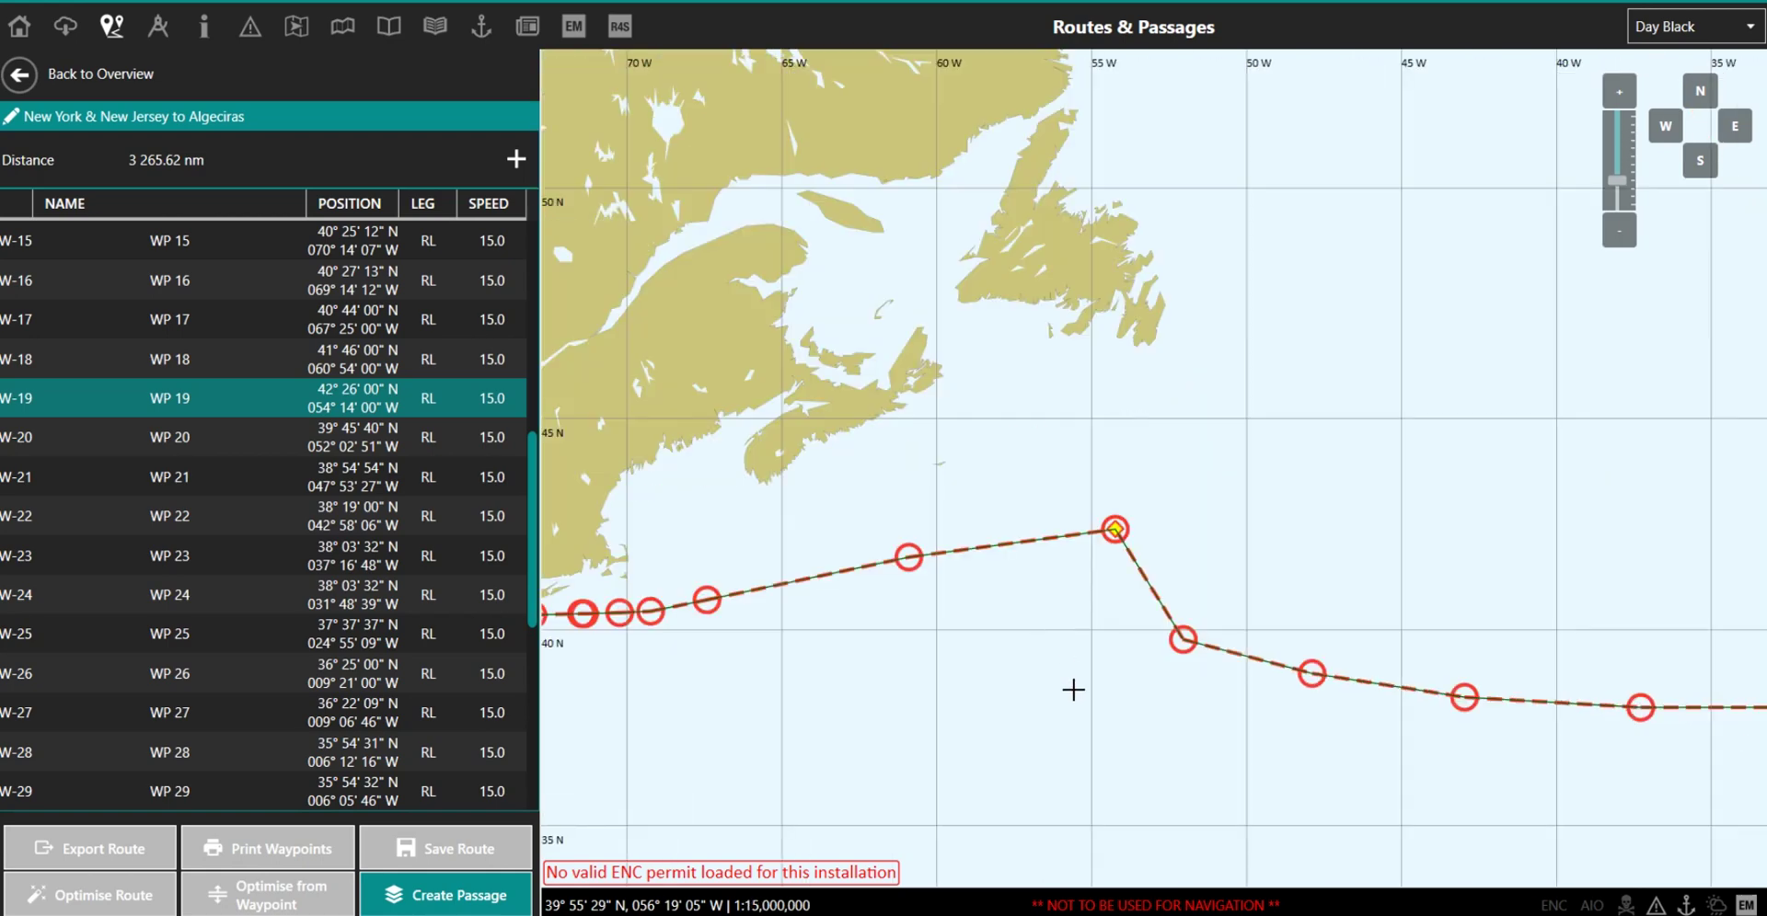
{"action": "left_click_drag", "start_coordinate": [1073, 690], "coordinate": [988, 534]}
{"action": "scroll", "coordinate": [988, 534], "scroll_direction": "down", "scroll_amount": 1}
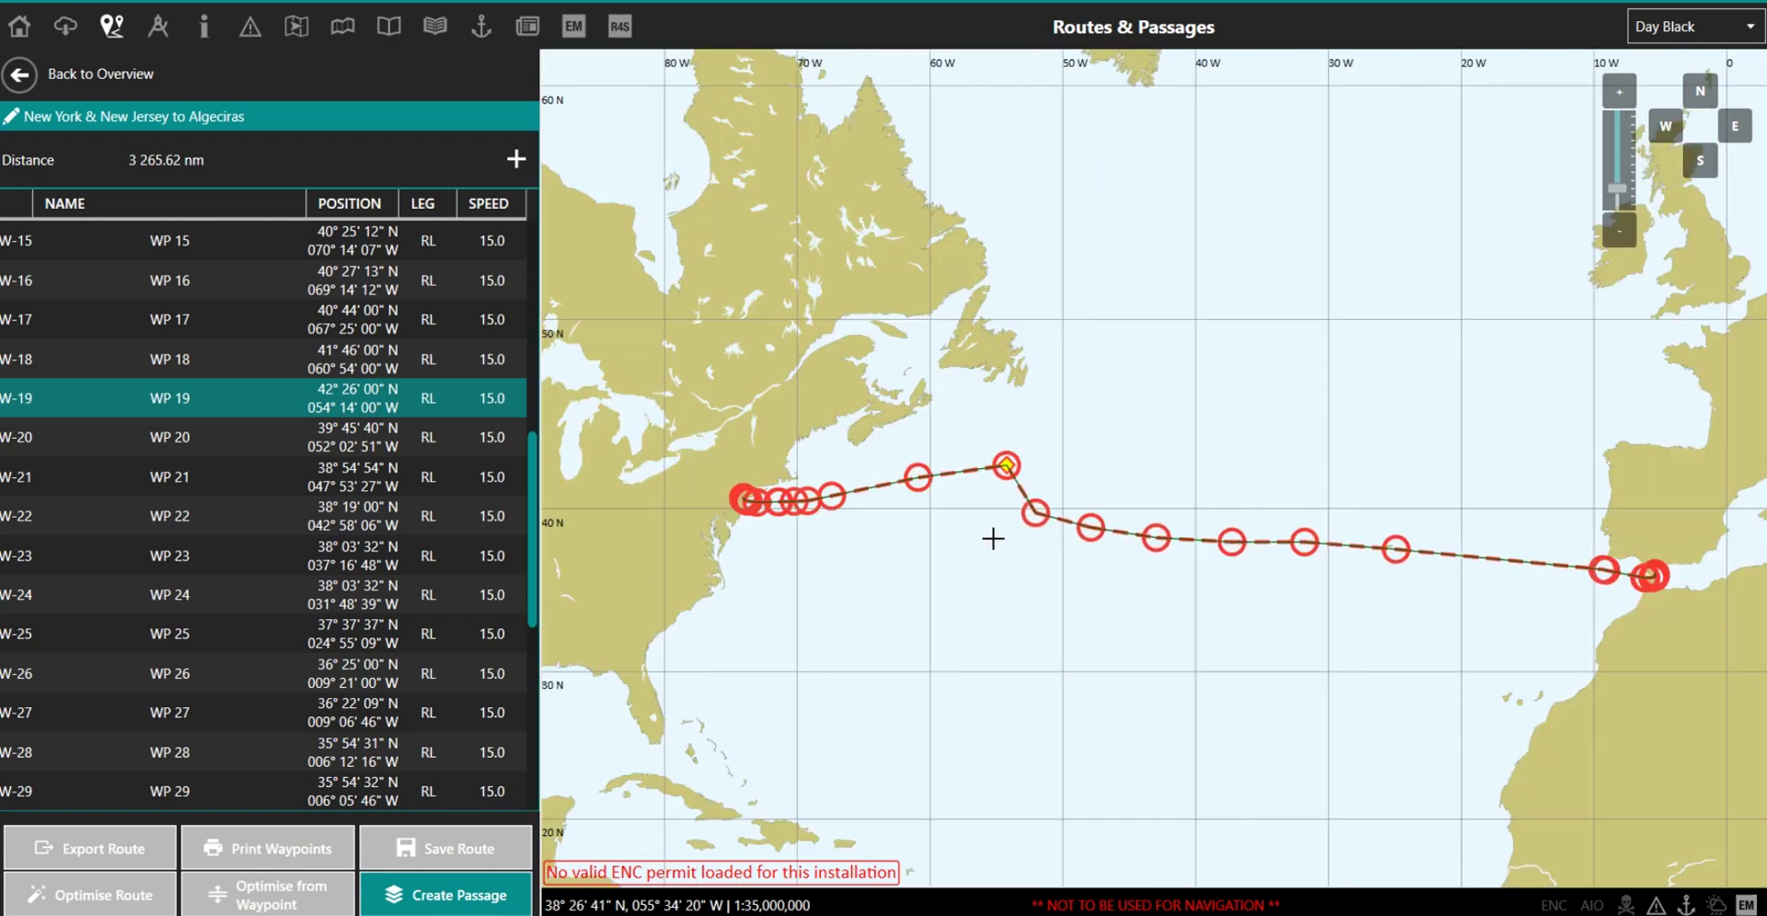
{"action": "double_click", "coordinate": [282, 444]}
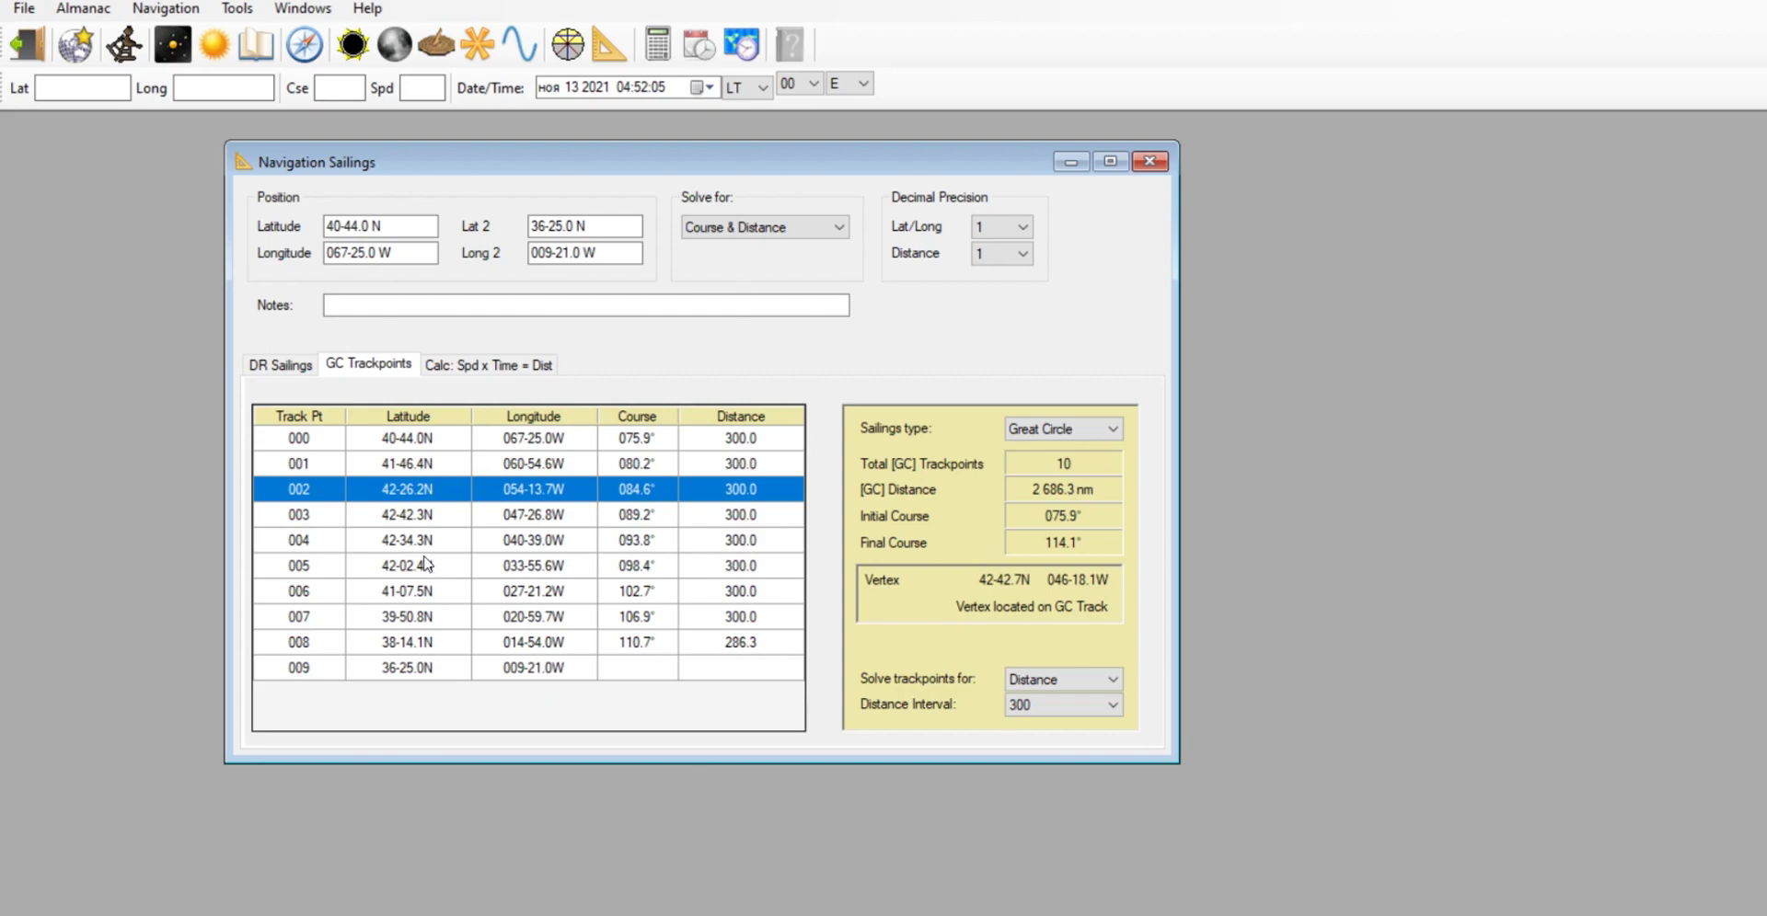
{"action": "left_click", "coordinate": [423, 523]}
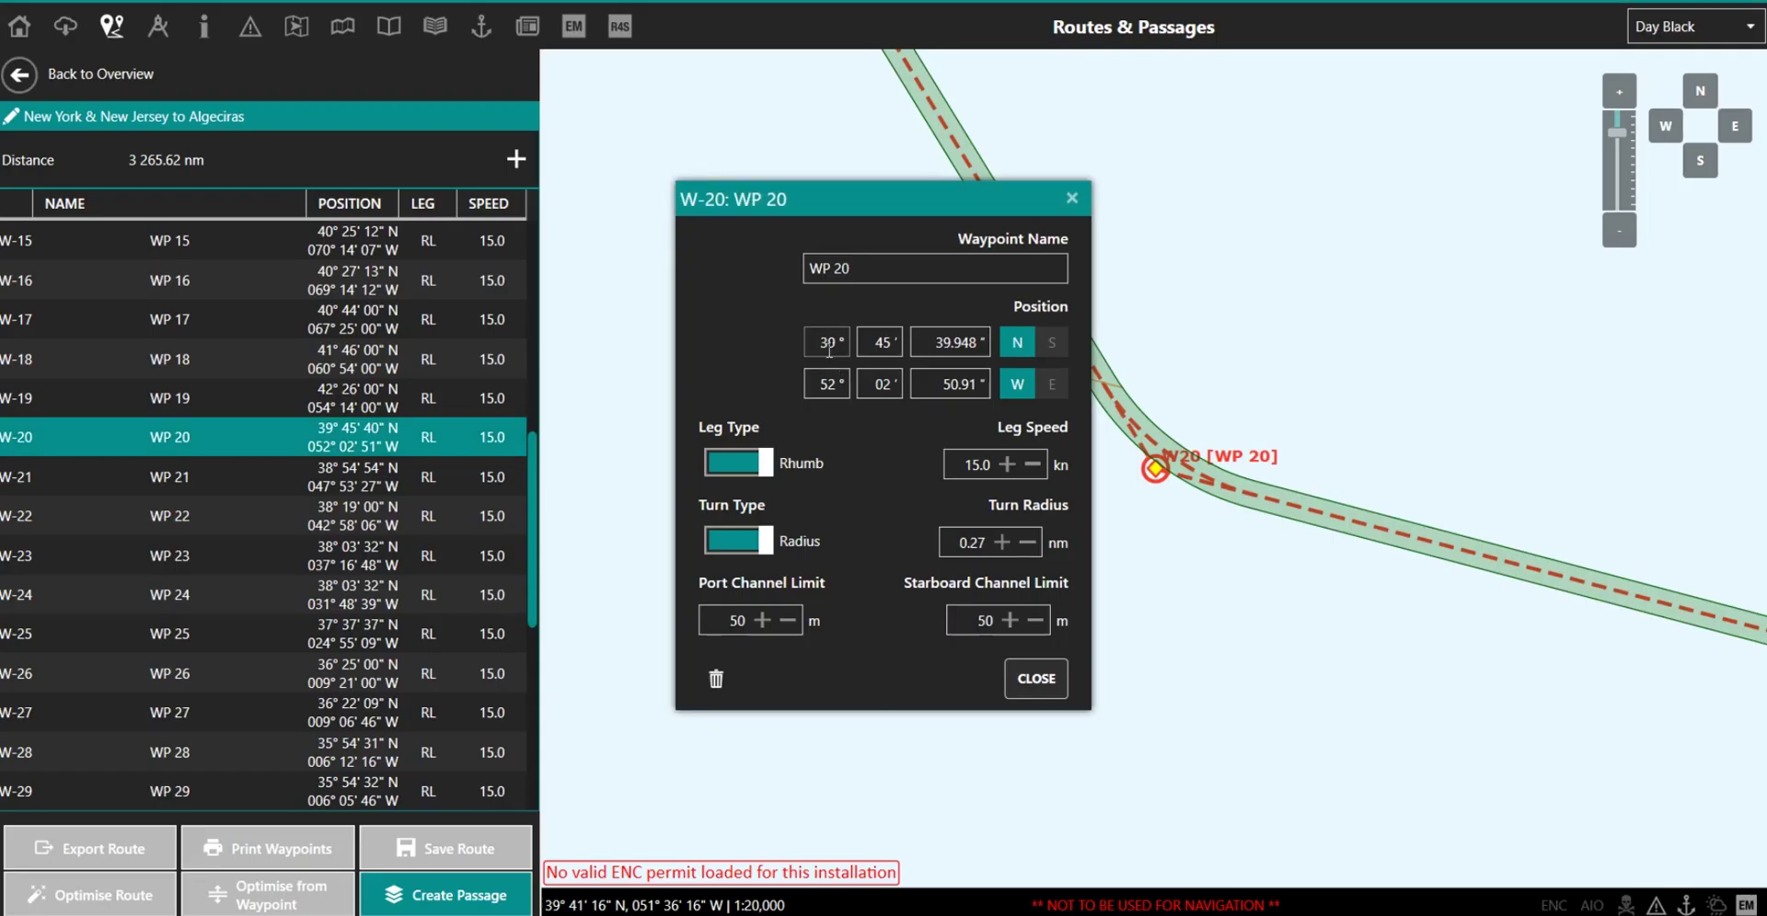
{"action": "double_click", "coordinate": [829, 351]}
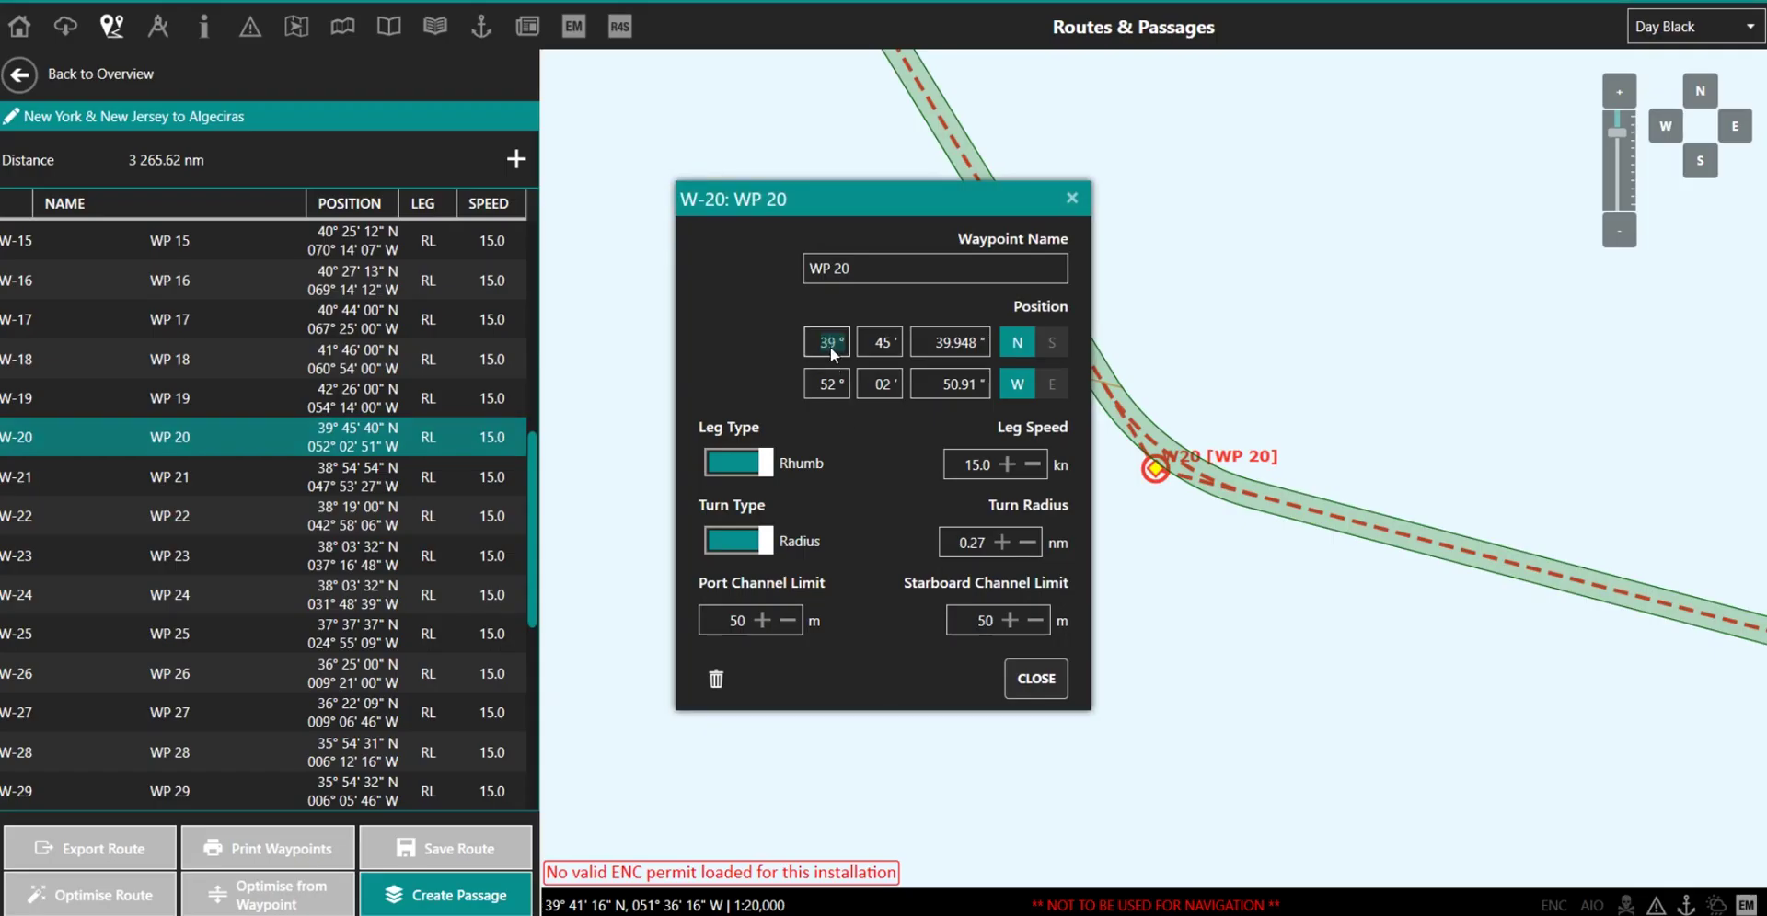
{"action": "type", "text": "4242"}
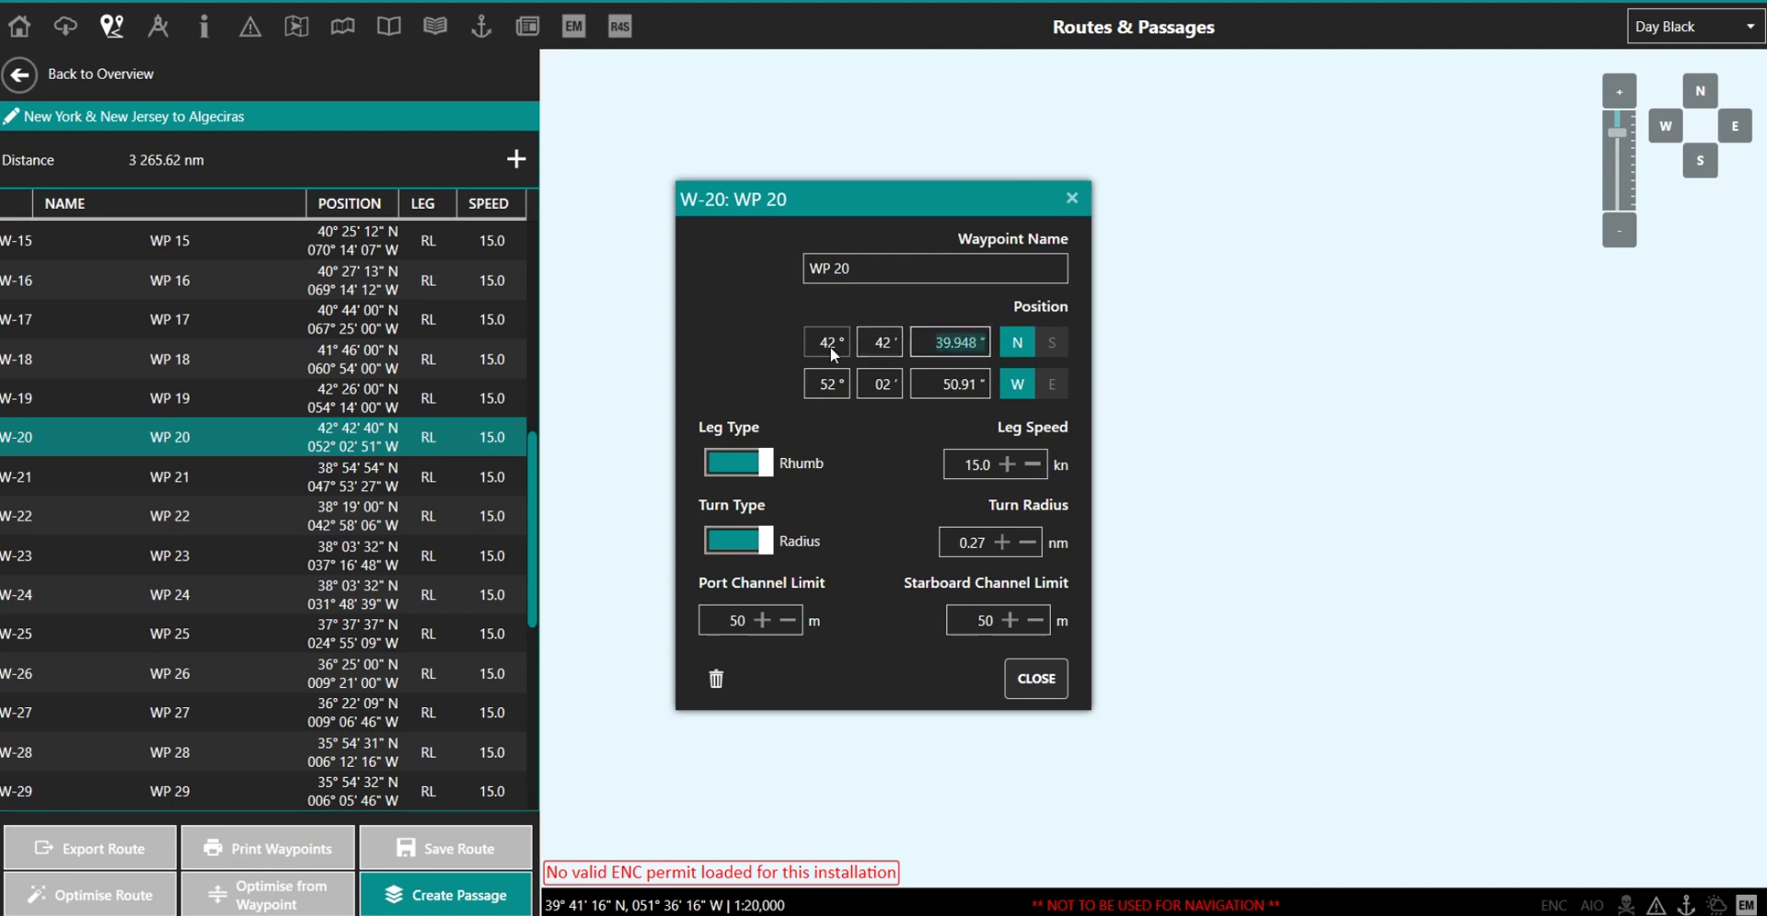
{"action": "type", "text": "0"}
{"action": "key", "text": "Tab"}
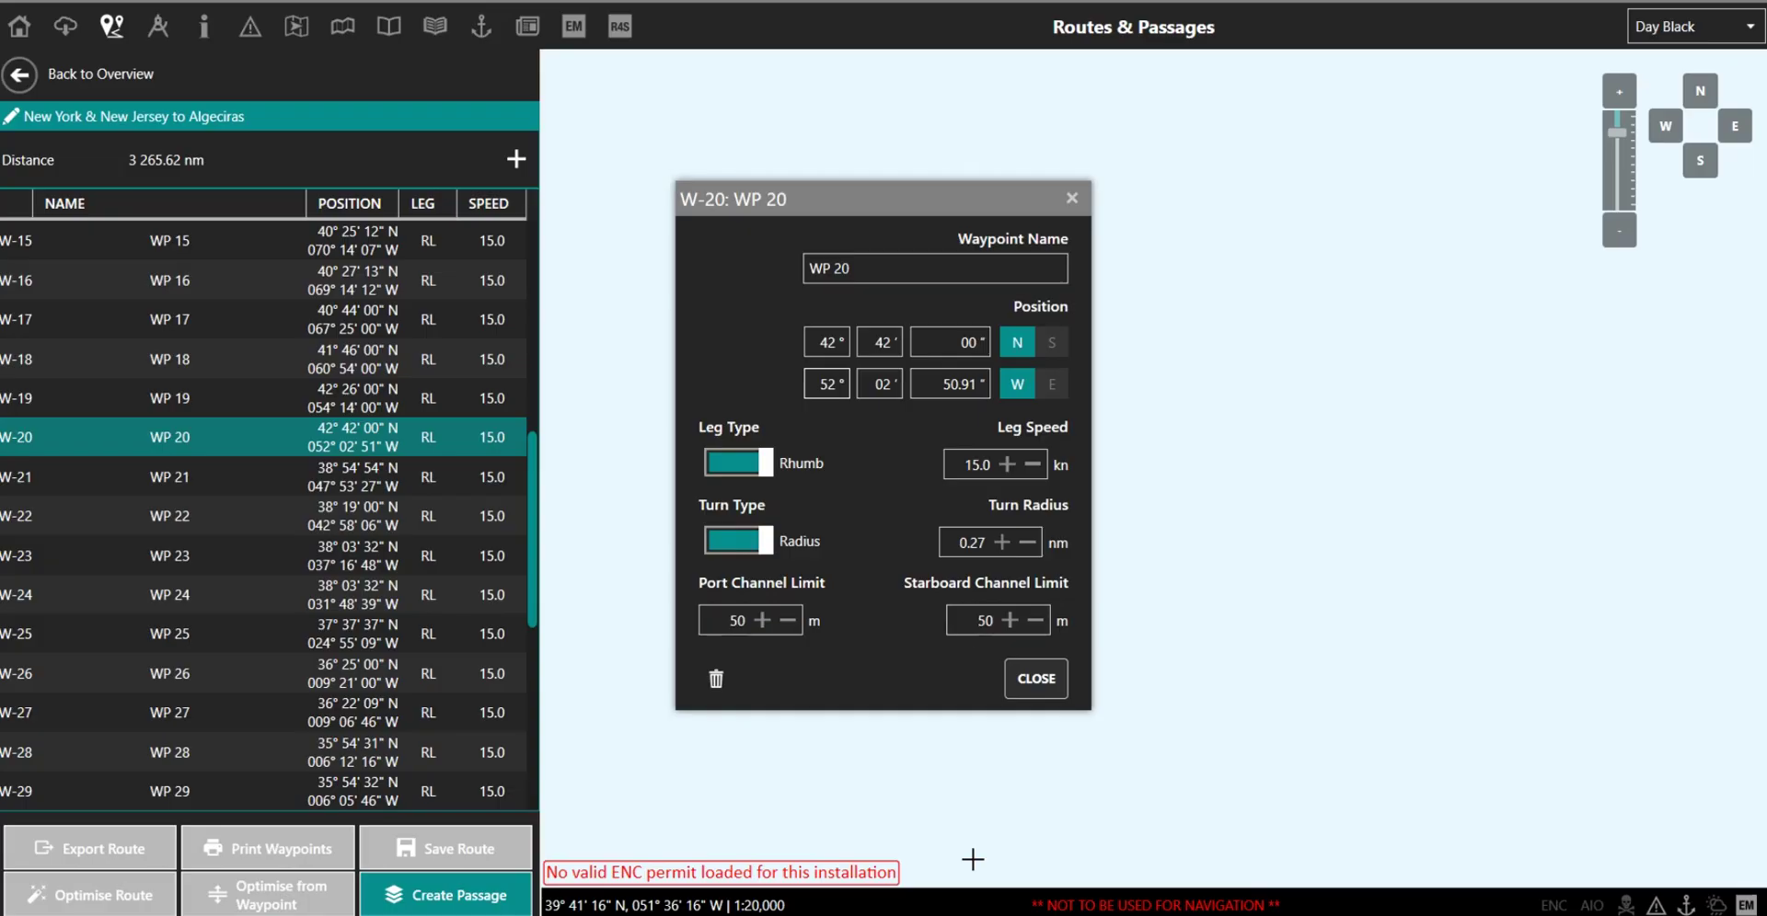
Step: Set the longitude of waypoint WP 20 to 047° 27' 00" W and close its properties
{"action": "type", "text": "47"}
{"action": "key", "text": "Tab"}
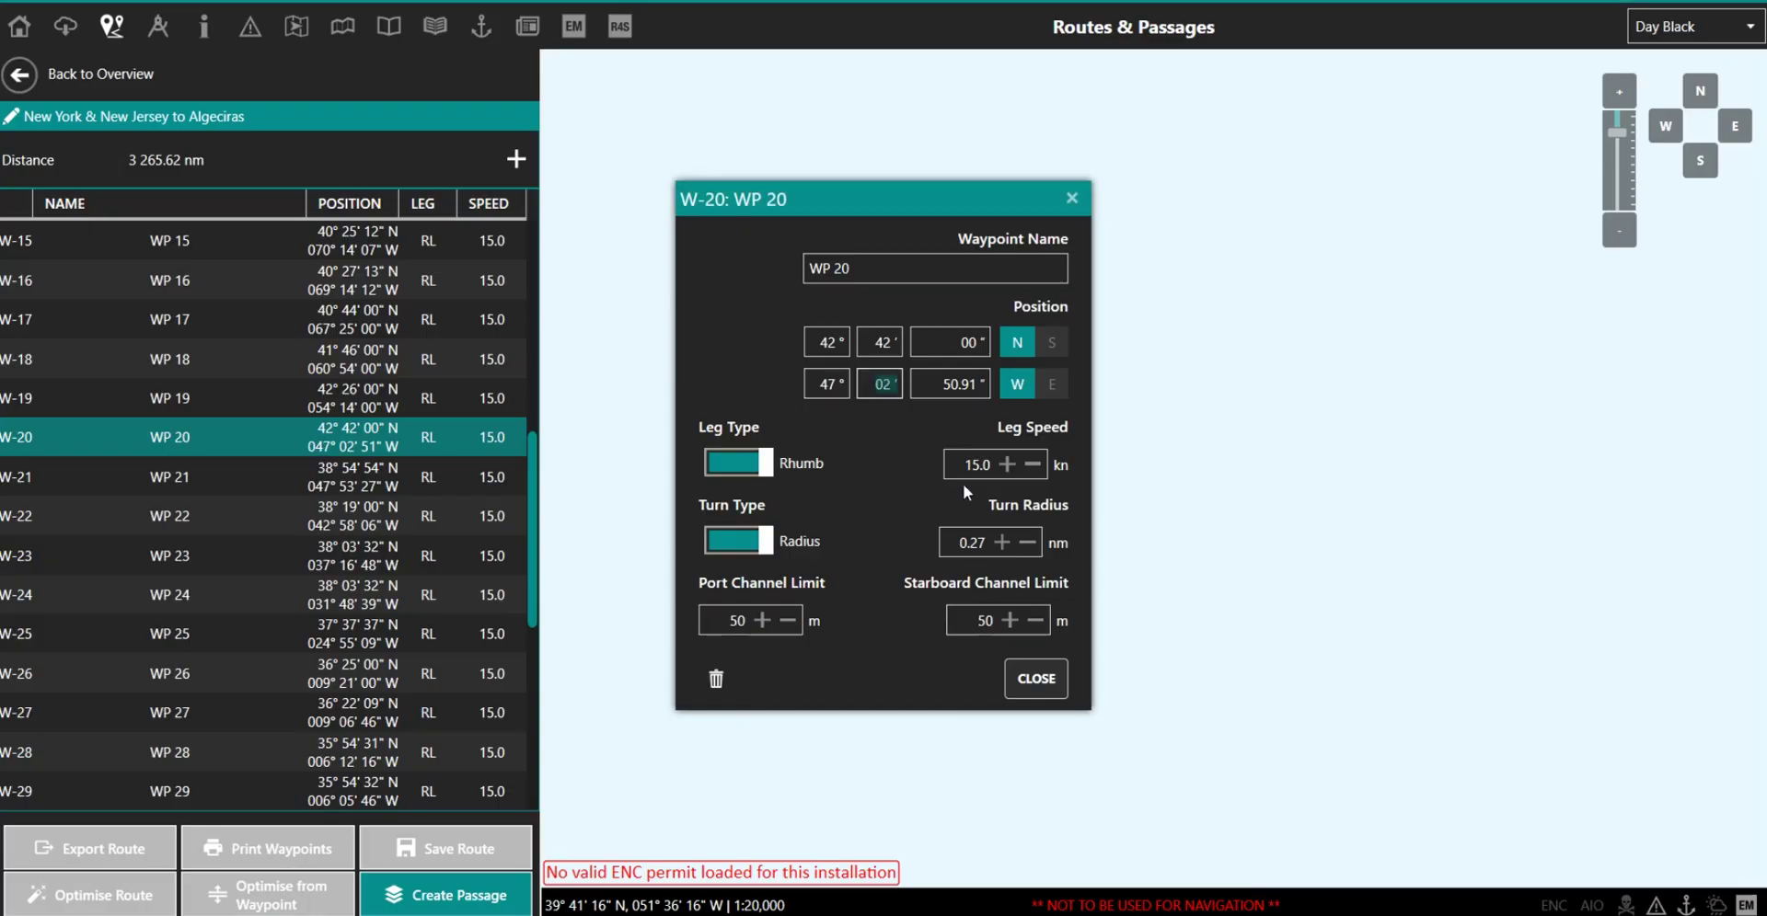
{"action": "type", "text": "27"}
{"action": "key", "text": "Tab"}
{"action": "type", "text": "00"}
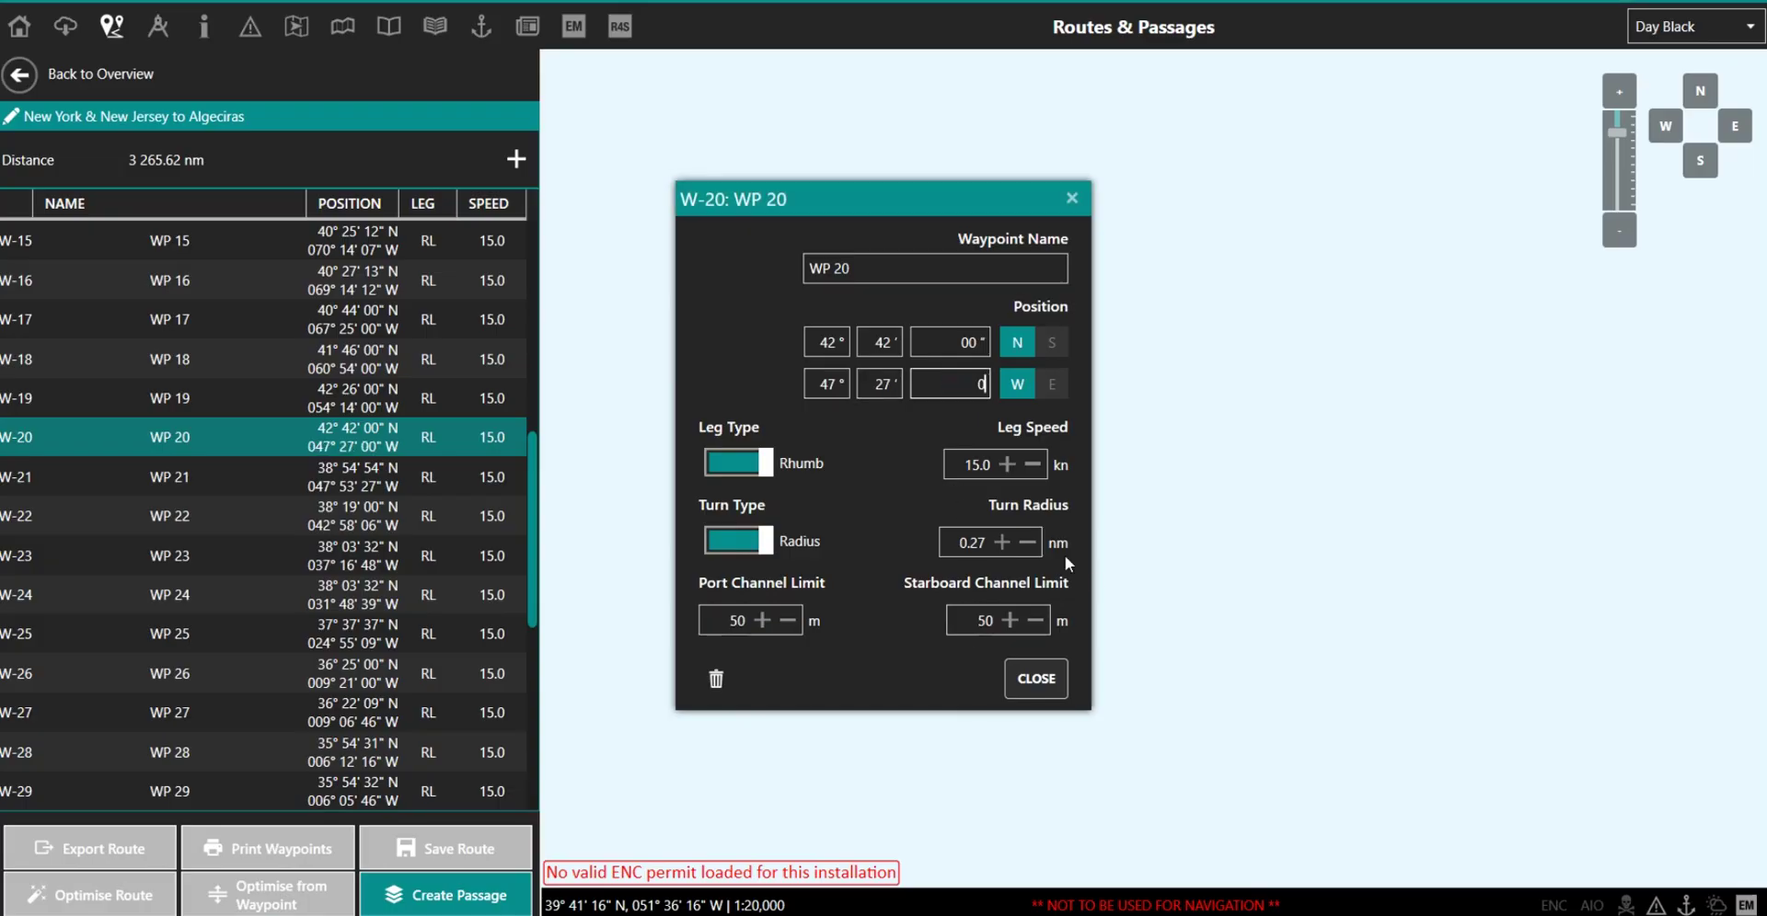
{"action": "left_click", "coordinate": [1030, 680]}
Step: Select great circle trackpoint 004 in Skymate Pro and set the latitude of waypoint WP 21 to 42° 34' 00" N
{"action": "scroll", "coordinate": [1027, 582], "scroll_direction": "down", "scroll_amount": 10}
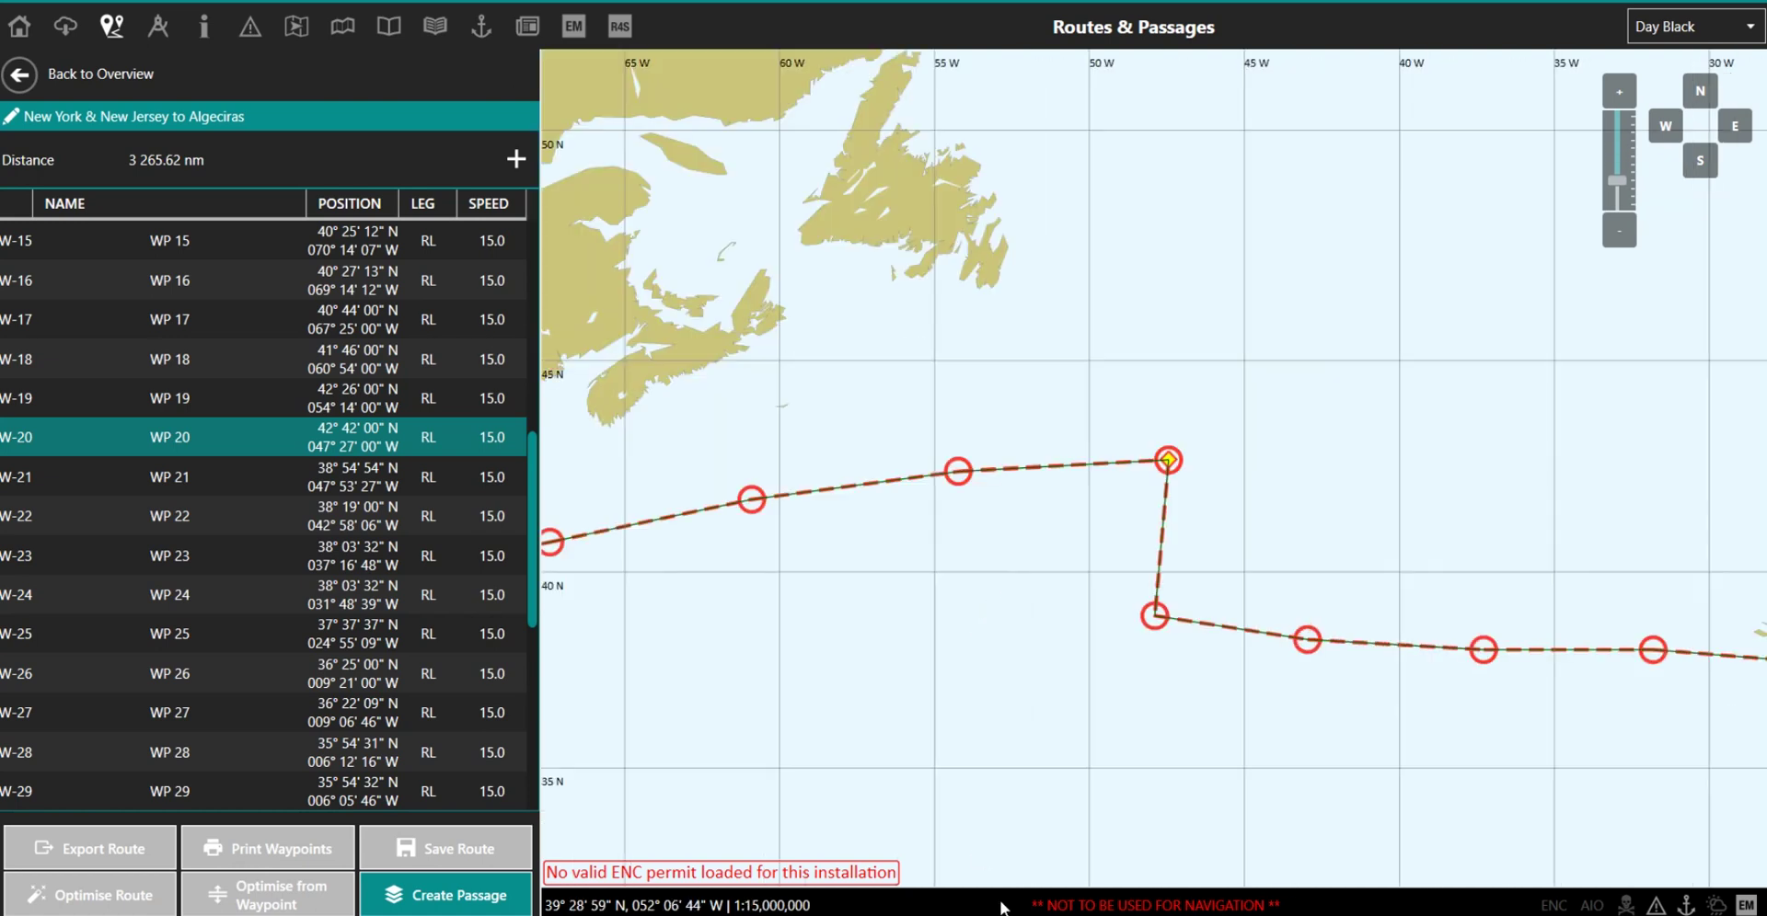
{"action": "double_click", "coordinate": [284, 470]}
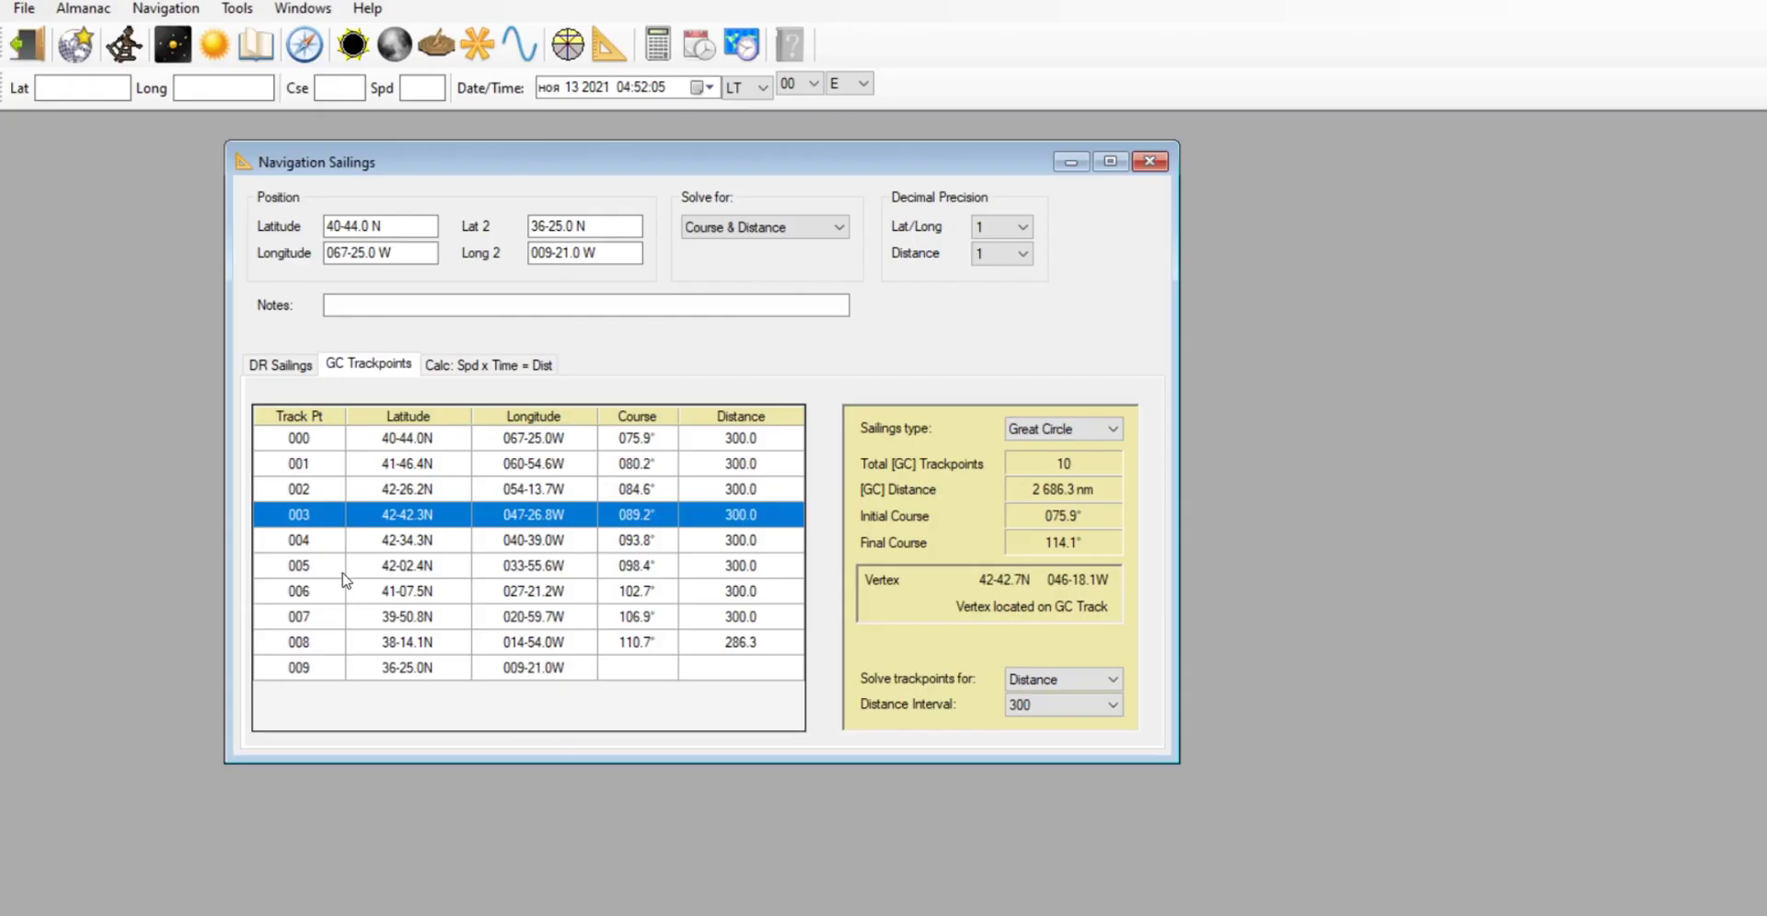
{"action": "left_click", "coordinate": [413, 550]}
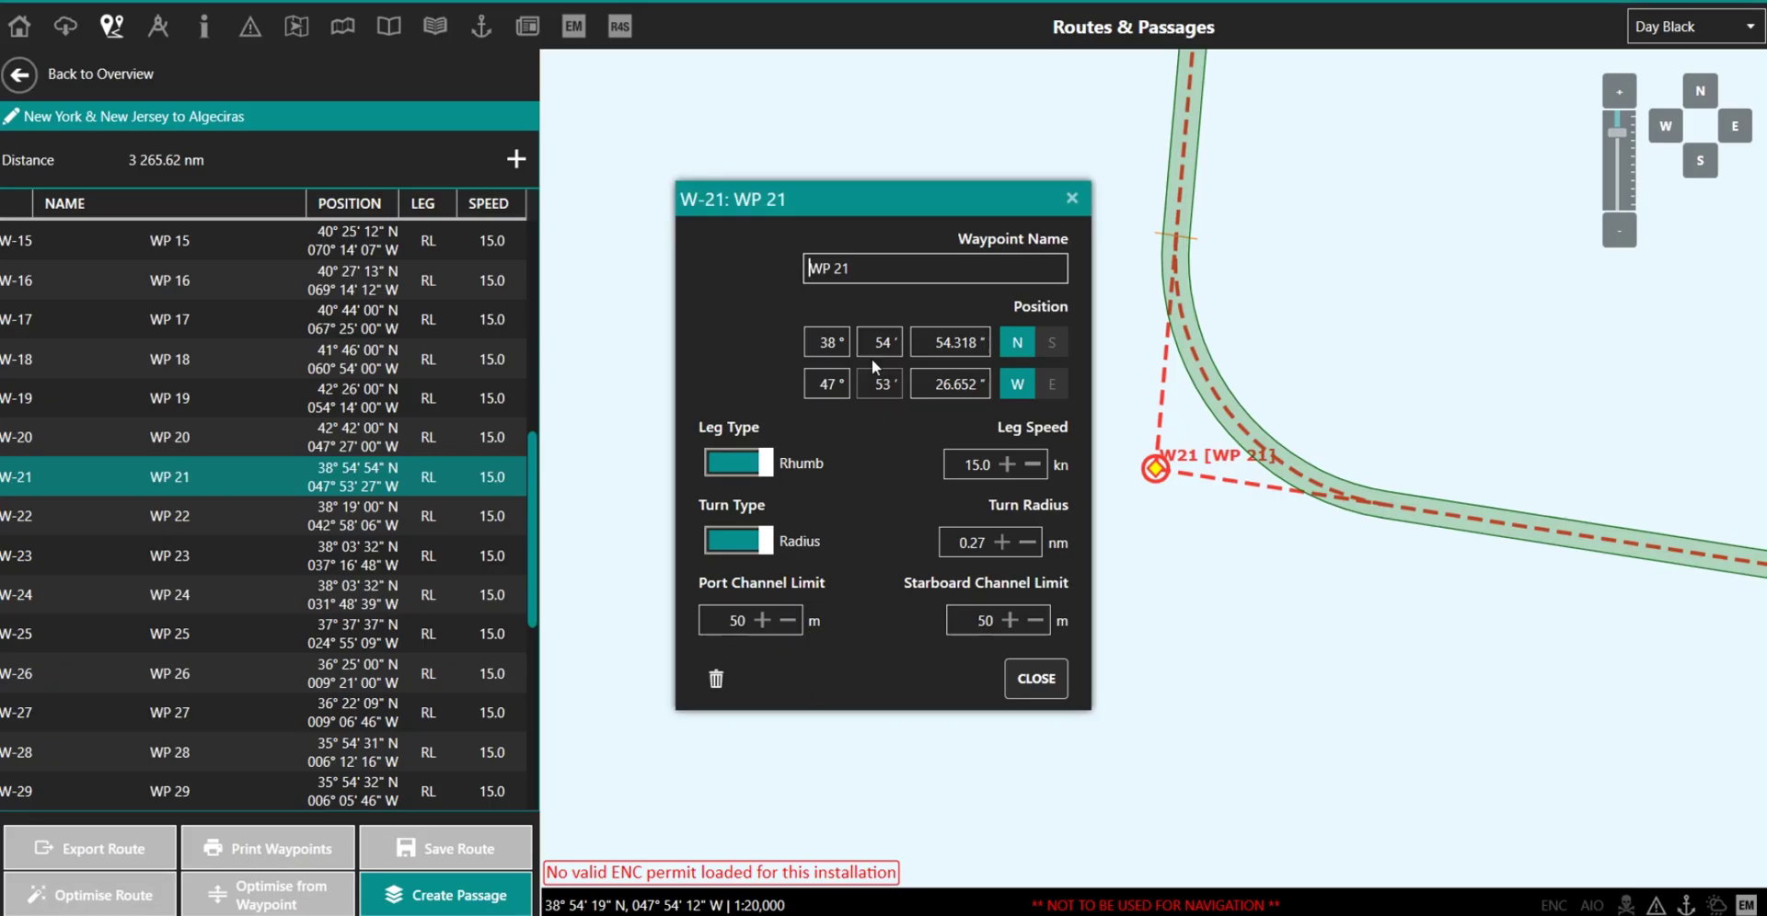
{"action": "left_click", "coordinate": [814, 341]}
{"action": "type", "text": "42"}
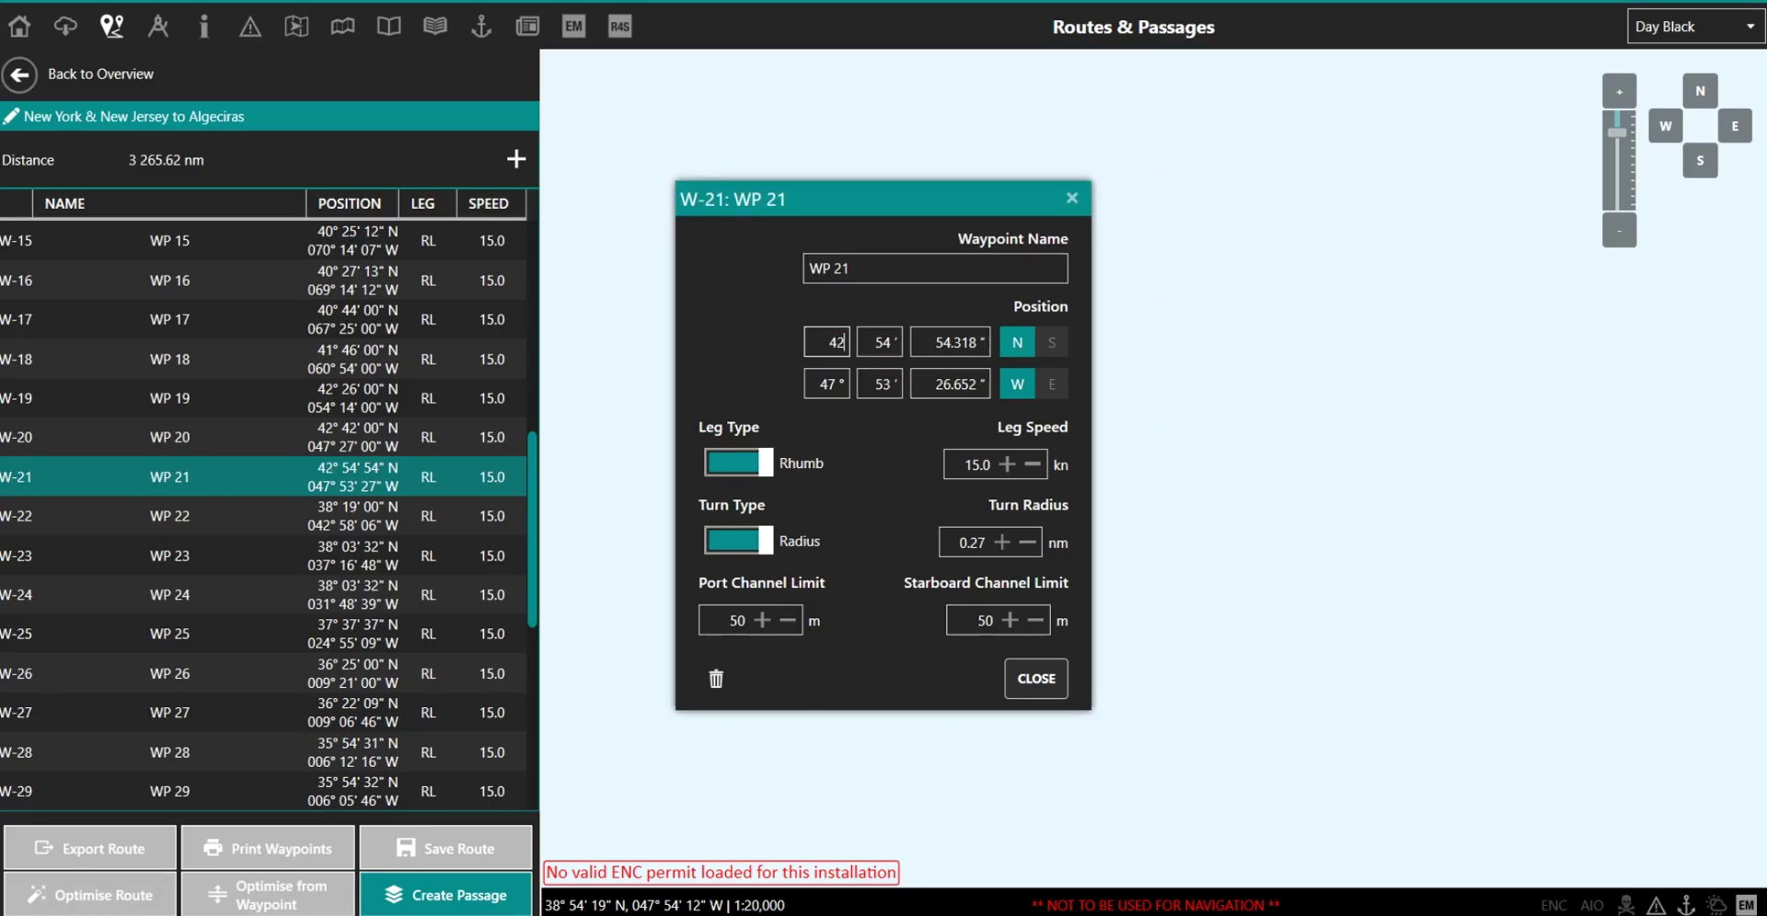
{"action": "key", "text": "Tab"}
{"action": "type", "text": "34"}
{"action": "key", "text": "Tab"}
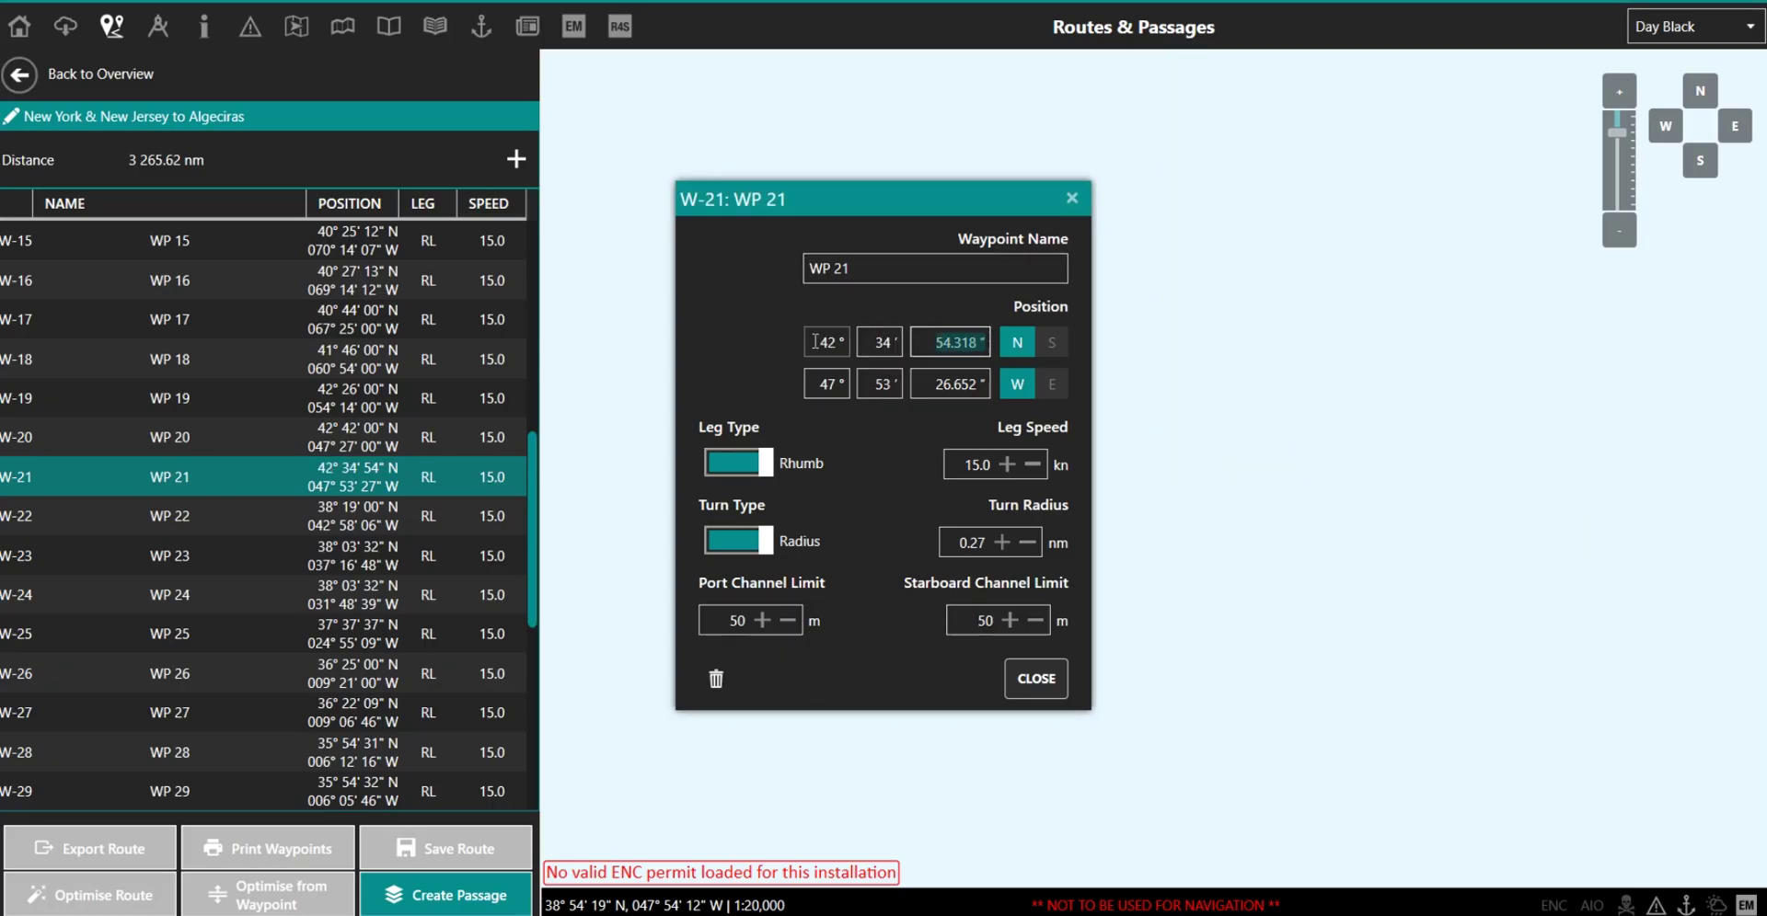
{"action": "type", "text": "00"}
{"action": "key", "text": "Tab"}
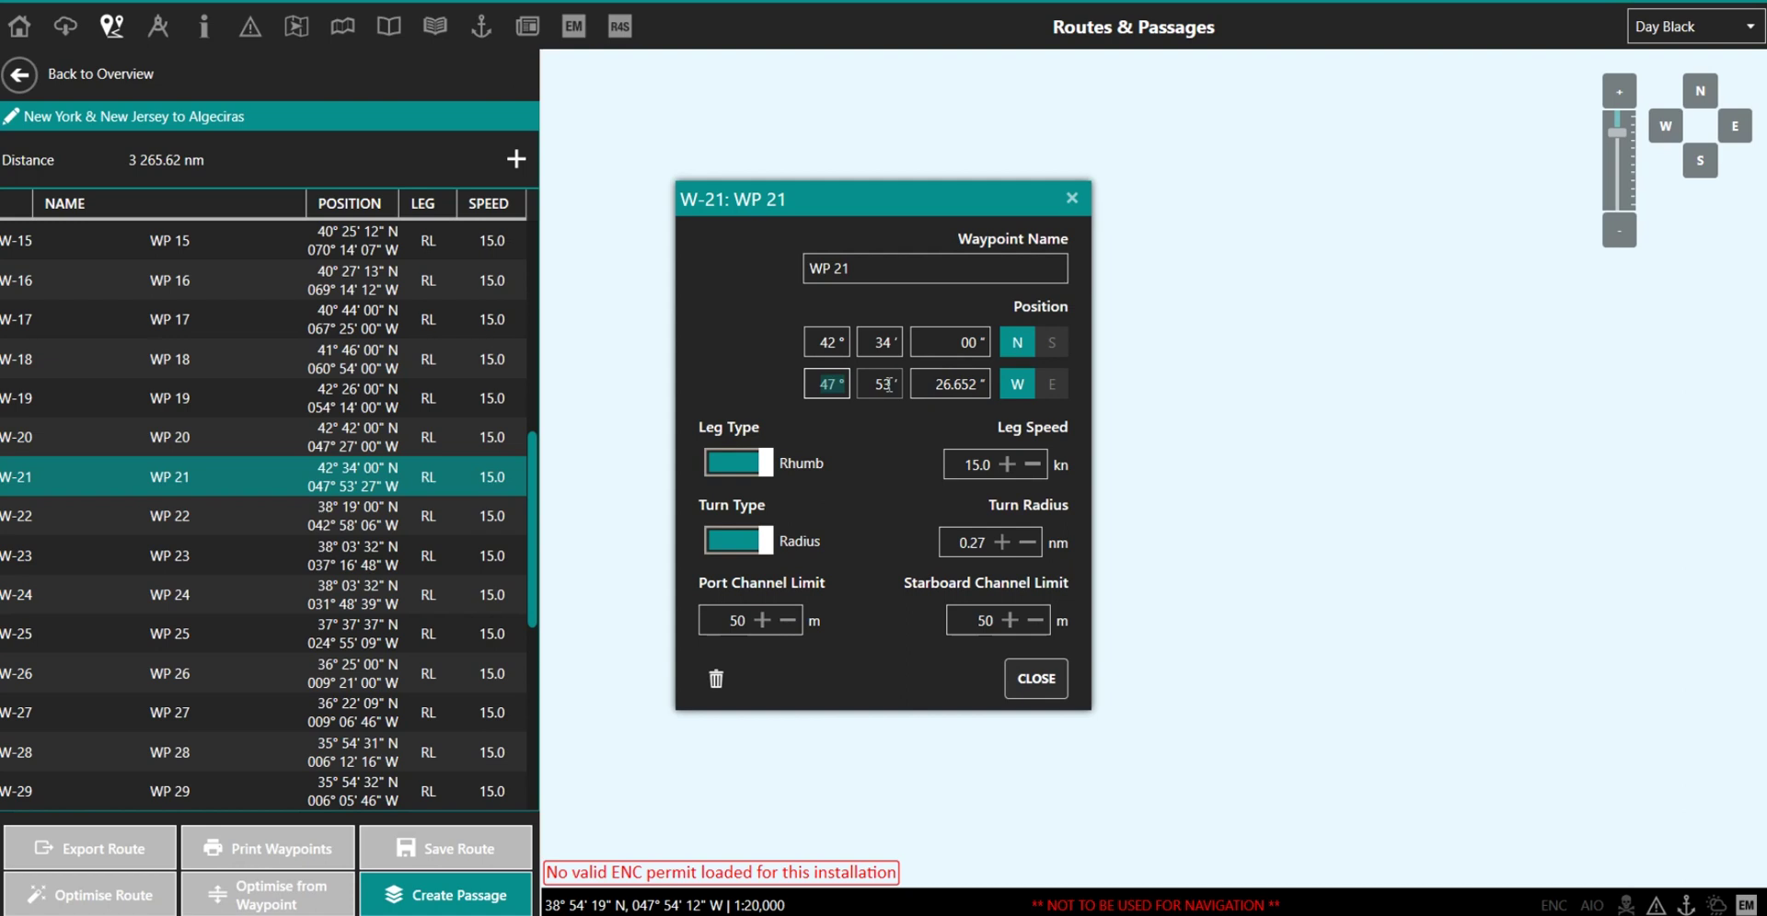
Step: Set the longitude of waypoint WP 21 to 040° 39' 00" W and close its properties
{"action": "type", "text": "40"}
{"action": "key", "text": "Tab"}
{"action": "type", "text": "39"}
{"action": "key", "text": "Tab"}
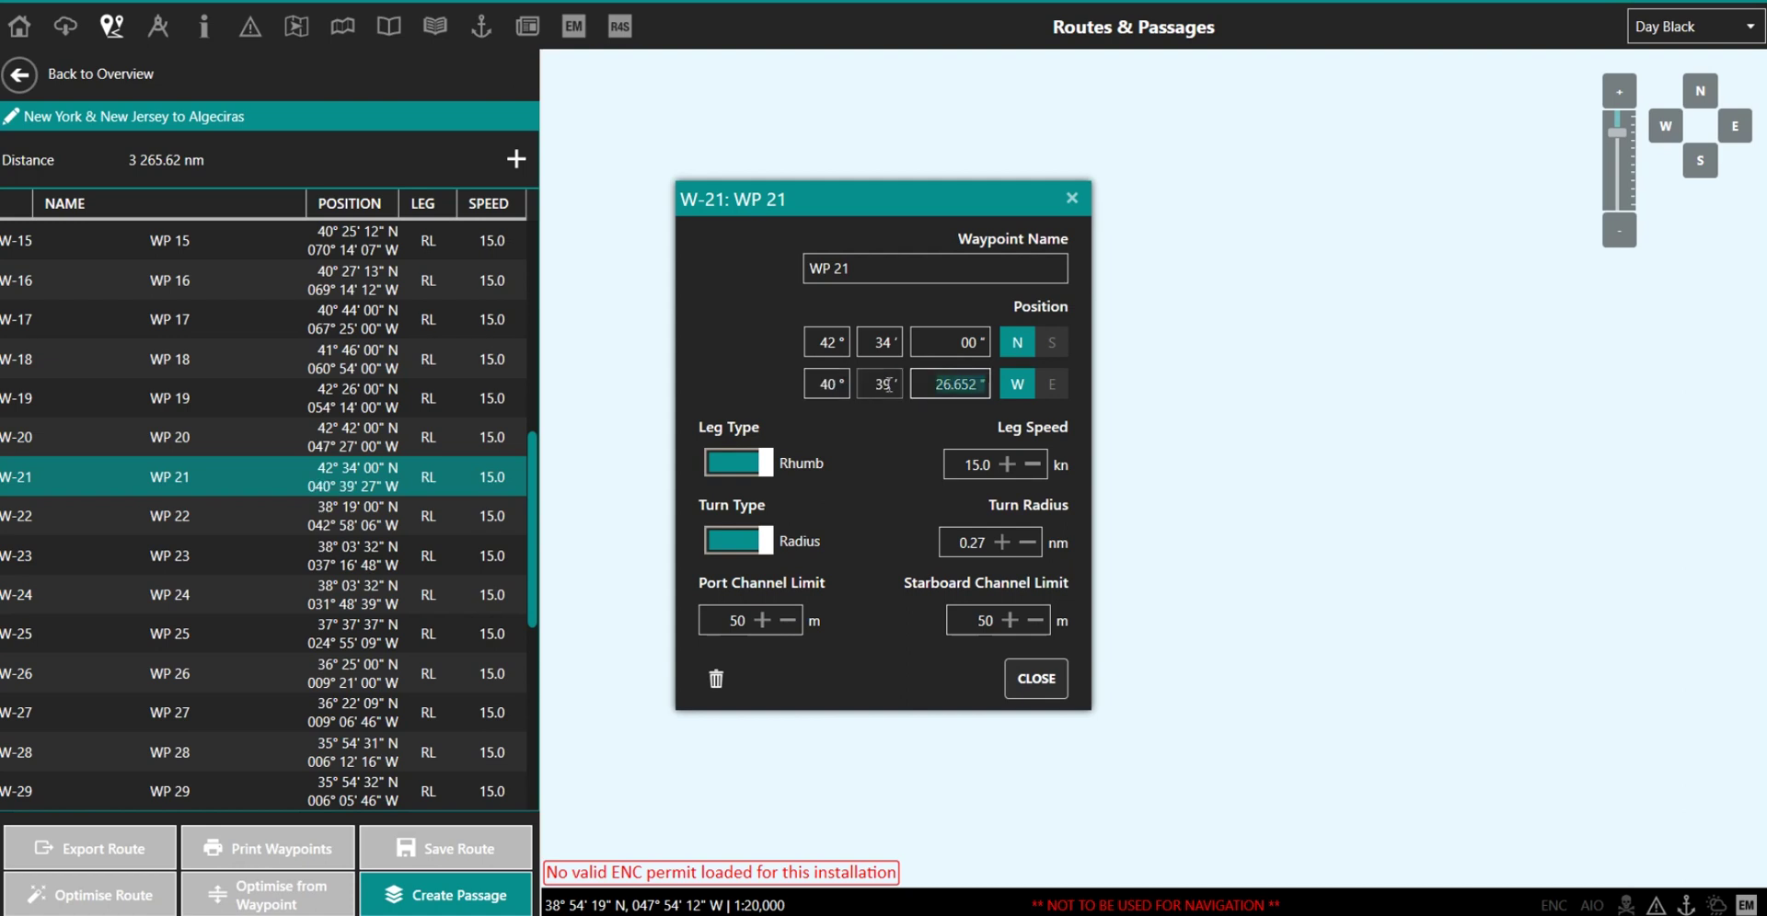
{"action": "type", "text": "0"}
{"action": "left_click", "coordinate": [1036, 695]}
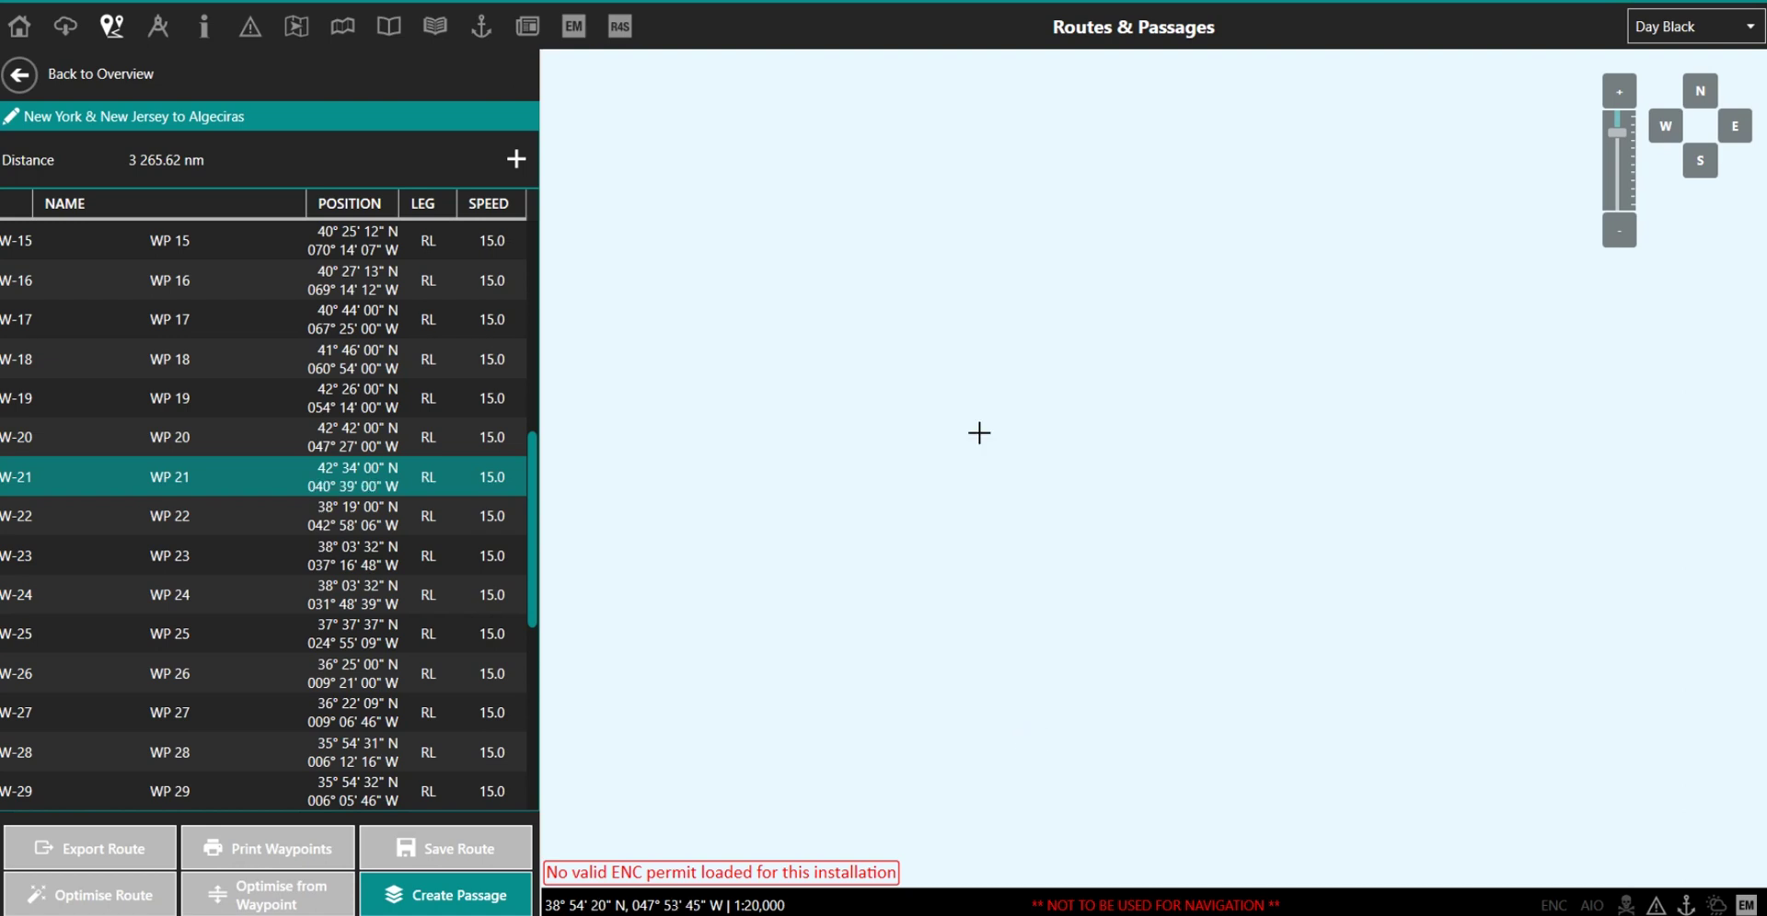
Step: Select great circle trackpoint 005 in Skymate Pro and set the latitude of waypoint WP 22 to 42° 02' 00" N
{"action": "scroll", "coordinate": [979, 433], "scroll_direction": "down", "scroll_amount": 10}
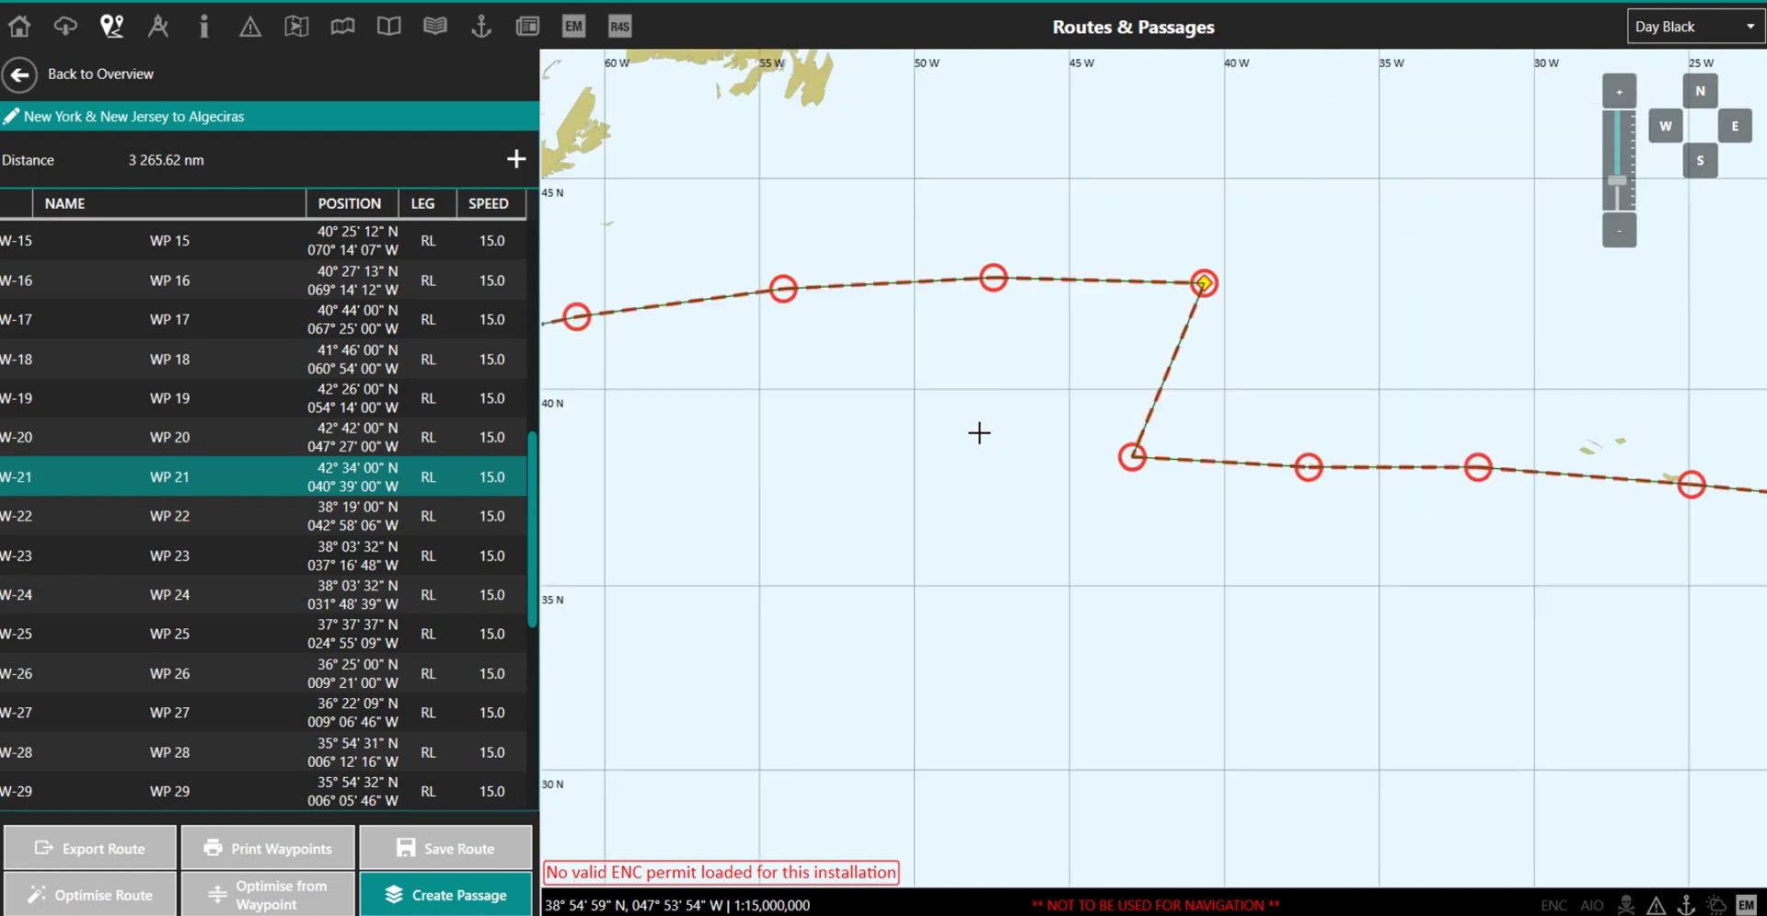
{"action": "double_click", "coordinate": [320, 518]}
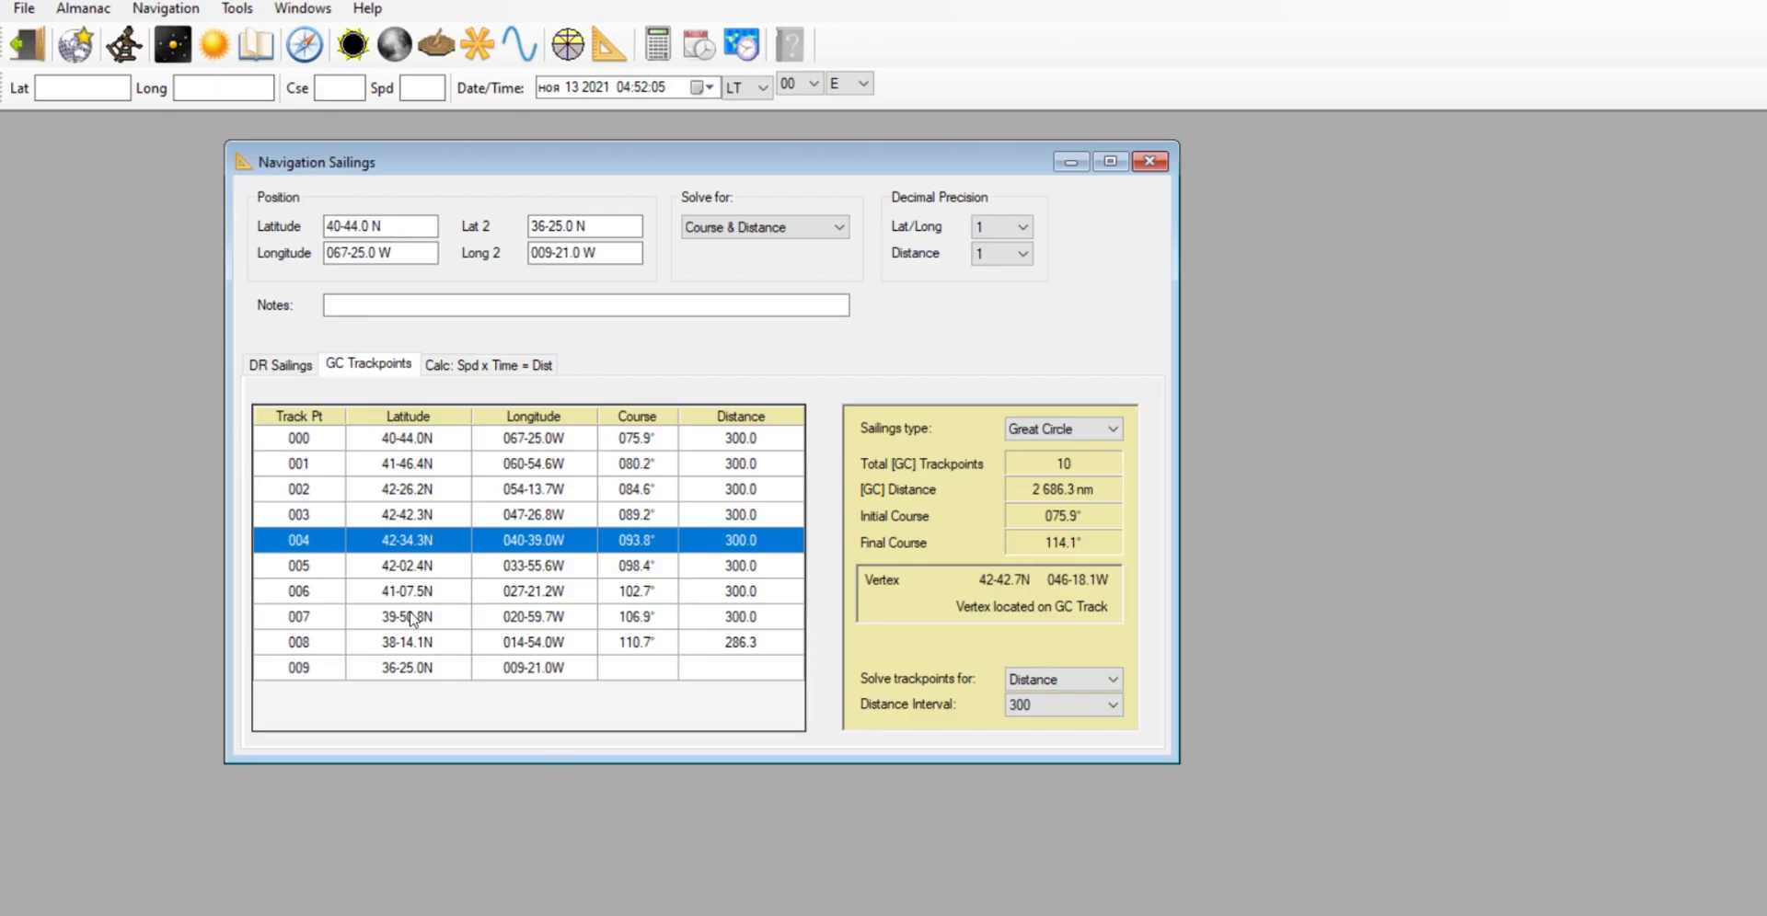
{"action": "left_click", "coordinate": [425, 565]}
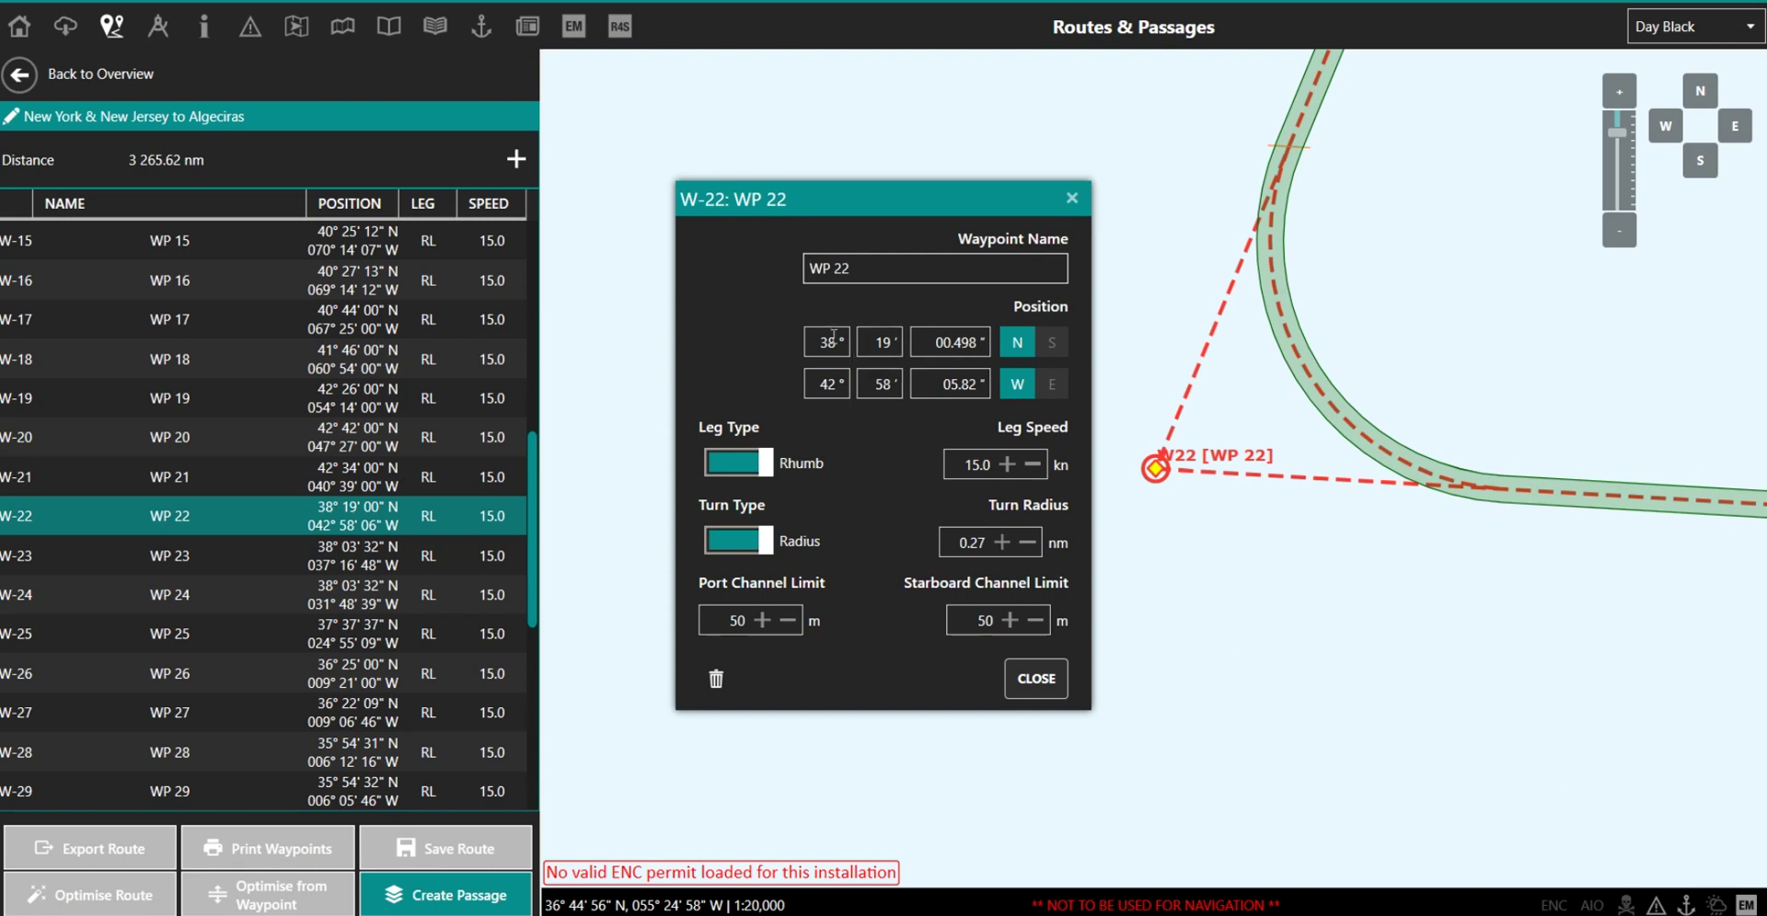
{"action": "double_click", "coordinate": [833, 336]}
{"action": "type", "text": "42"}
{"action": "key", "text": "Tab"}
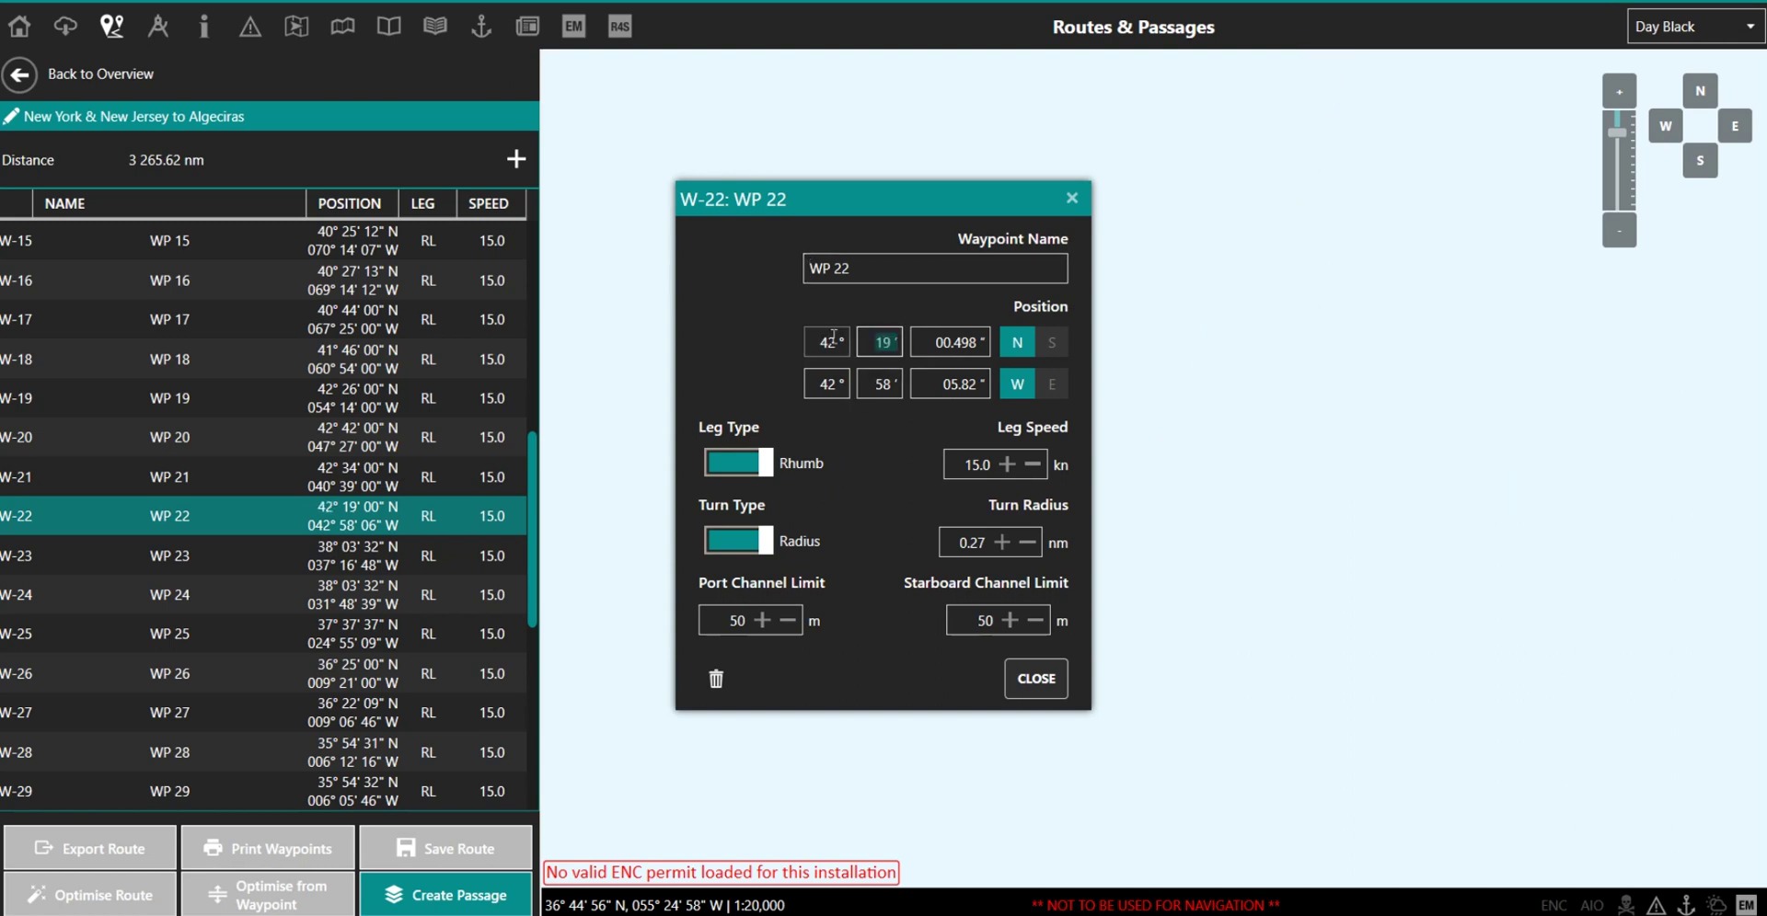
{"action": "type", "text": "02"}
{"action": "key", "text": "Tab"}
{"action": "type", "text": "0"}
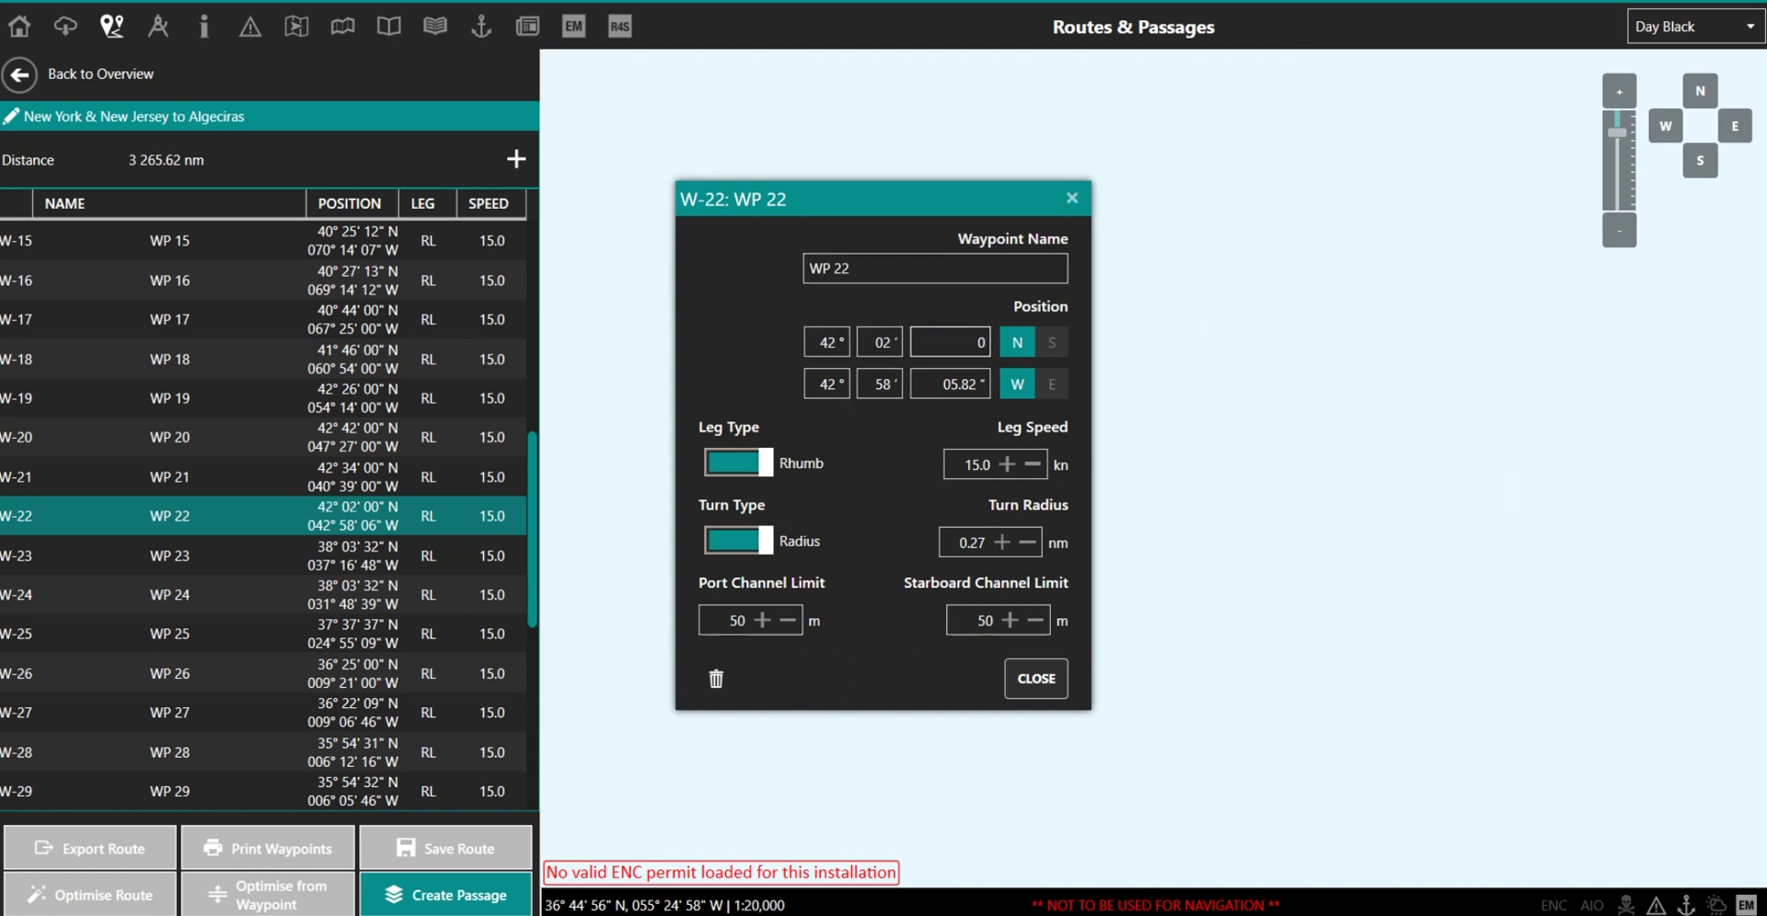
Step: Set the longitude of waypoint WP 22 to 033° 56' 00" W and close its properties
{"action": "key", "text": "alt+Tab"}
{"action": "left_click", "coordinate": [832, 380]}
{"action": "type", "text": "33"}
{"action": "key", "text": "Tab"}
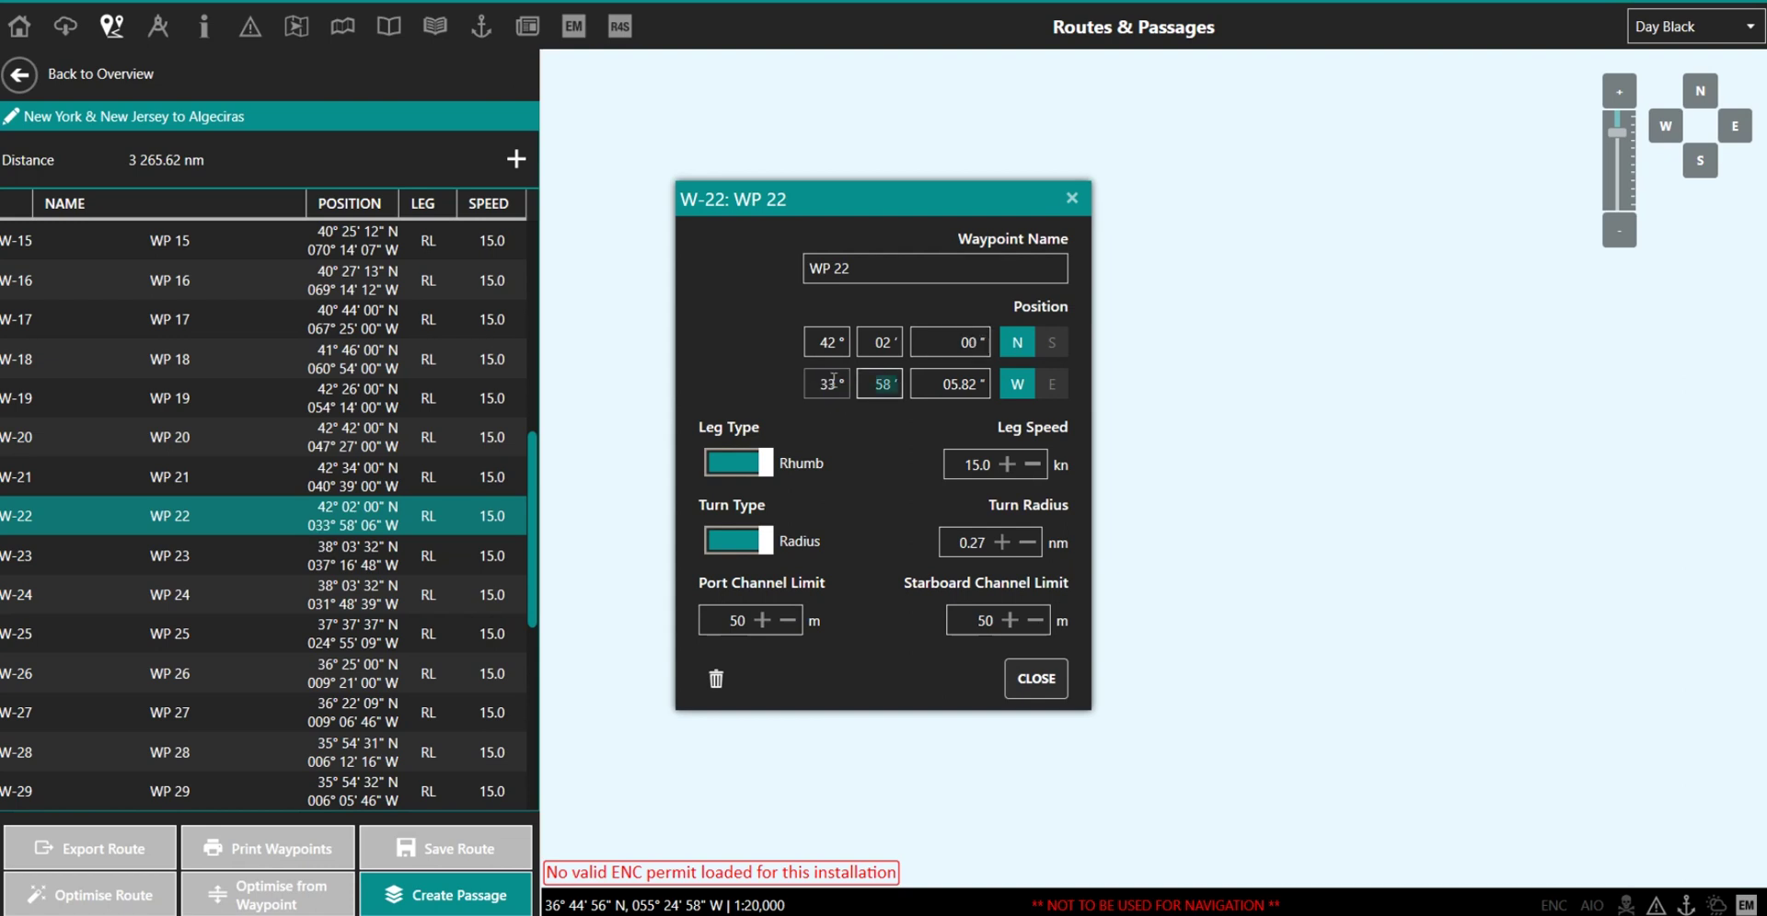
{"action": "type", "text": "56"}
{"action": "key", "text": "Tab"}
{"action": "type", "text": "0"}
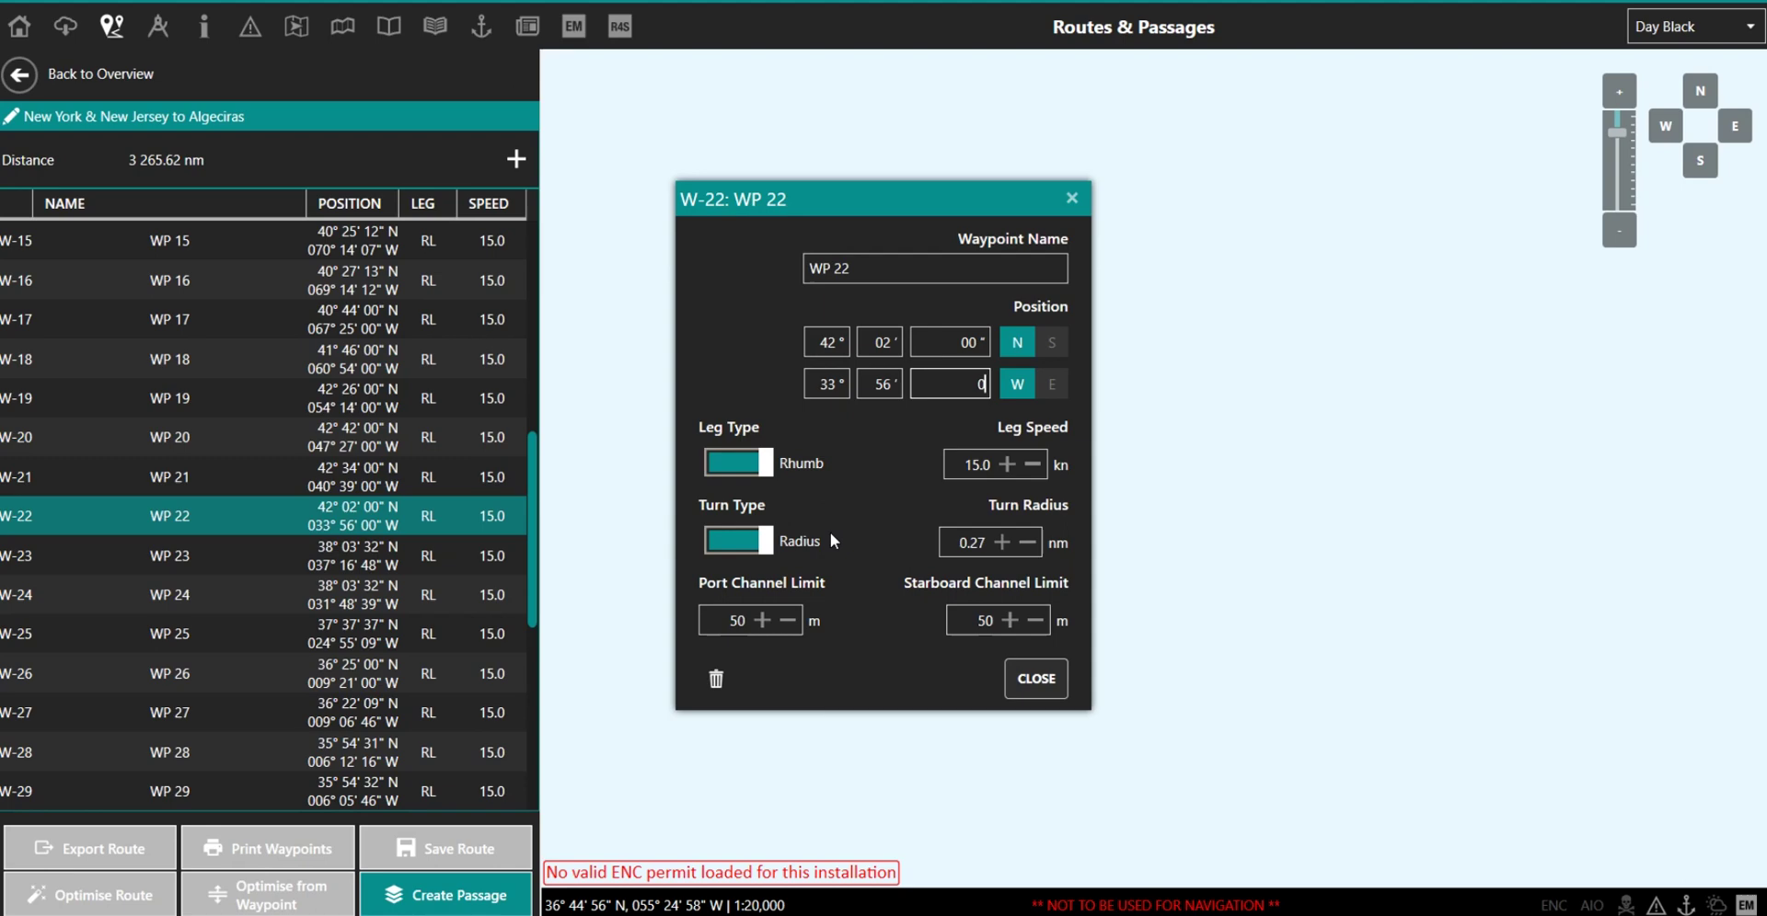
{"action": "left_click", "coordinate": [1034, 679]}
Step: Select great circle trackpoint 006 in Skymate Pro and set the latitude of waypoint WP 23 to 41° 07' 00" N
{"action": "scroll", "coordinate": [1129, 508], "scroll_direction": "down", "scroll_amount": 5}
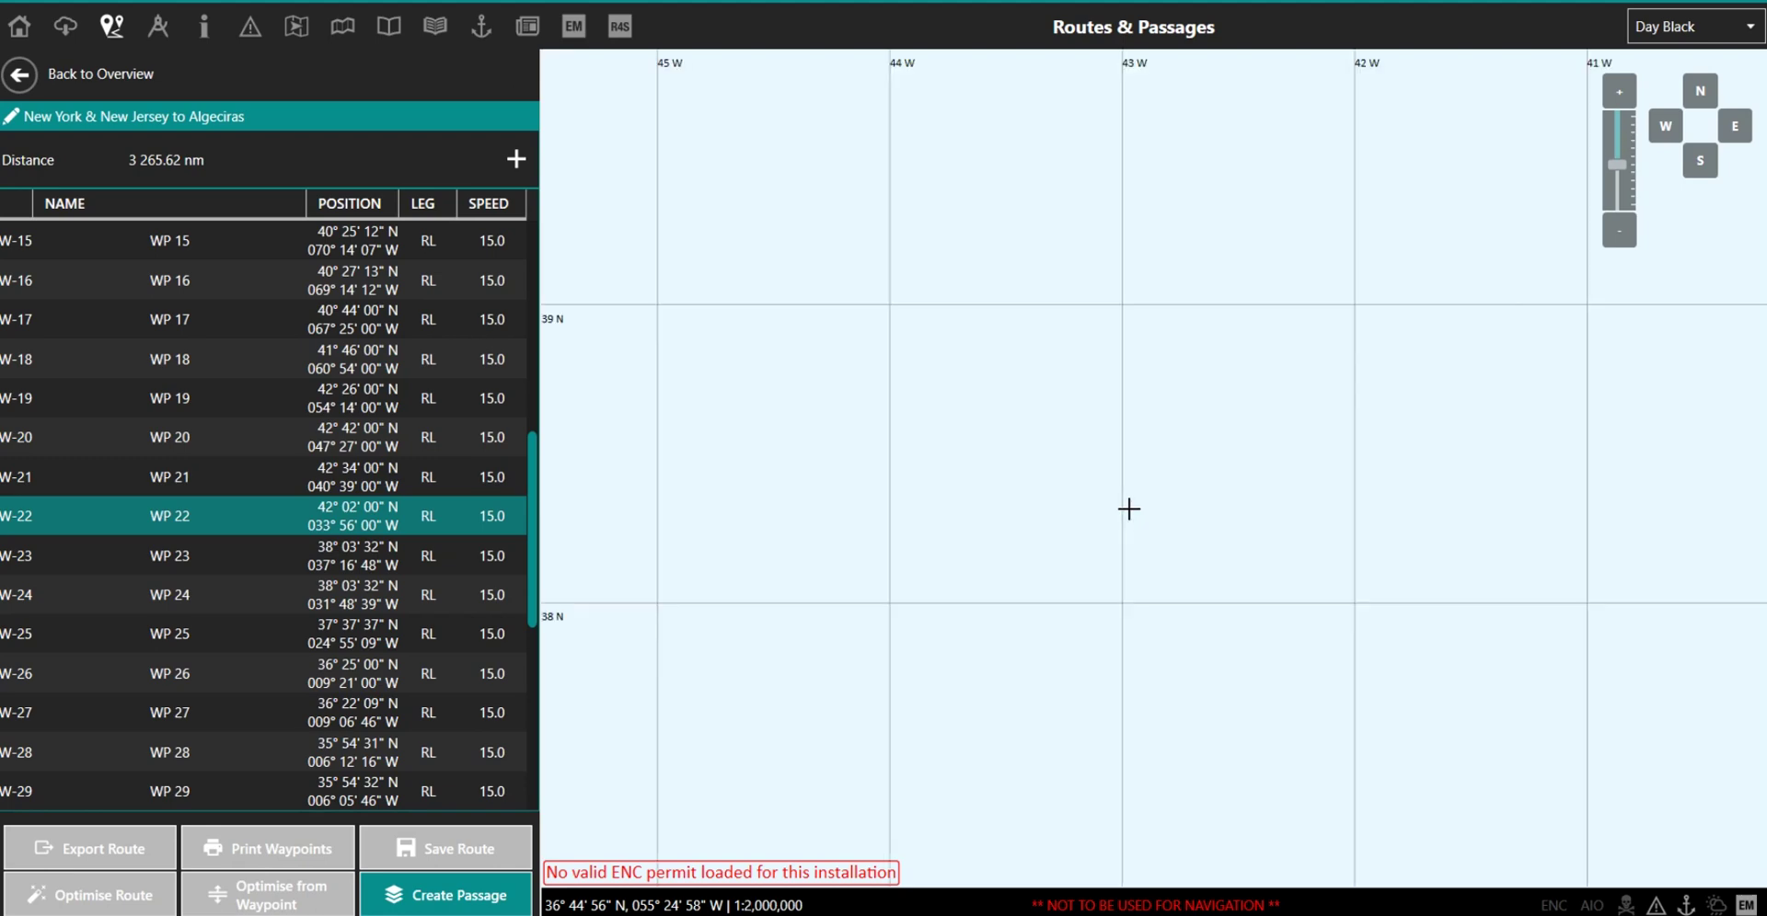
{"action": "scroll", "coordinate": [1129, 509], "scroll_direction": "down", "scroll_amount": 3}
{"action": "scroll", "coordinate": [1129, 509], "scroll_direction": "down", "scroll_amount": 2}
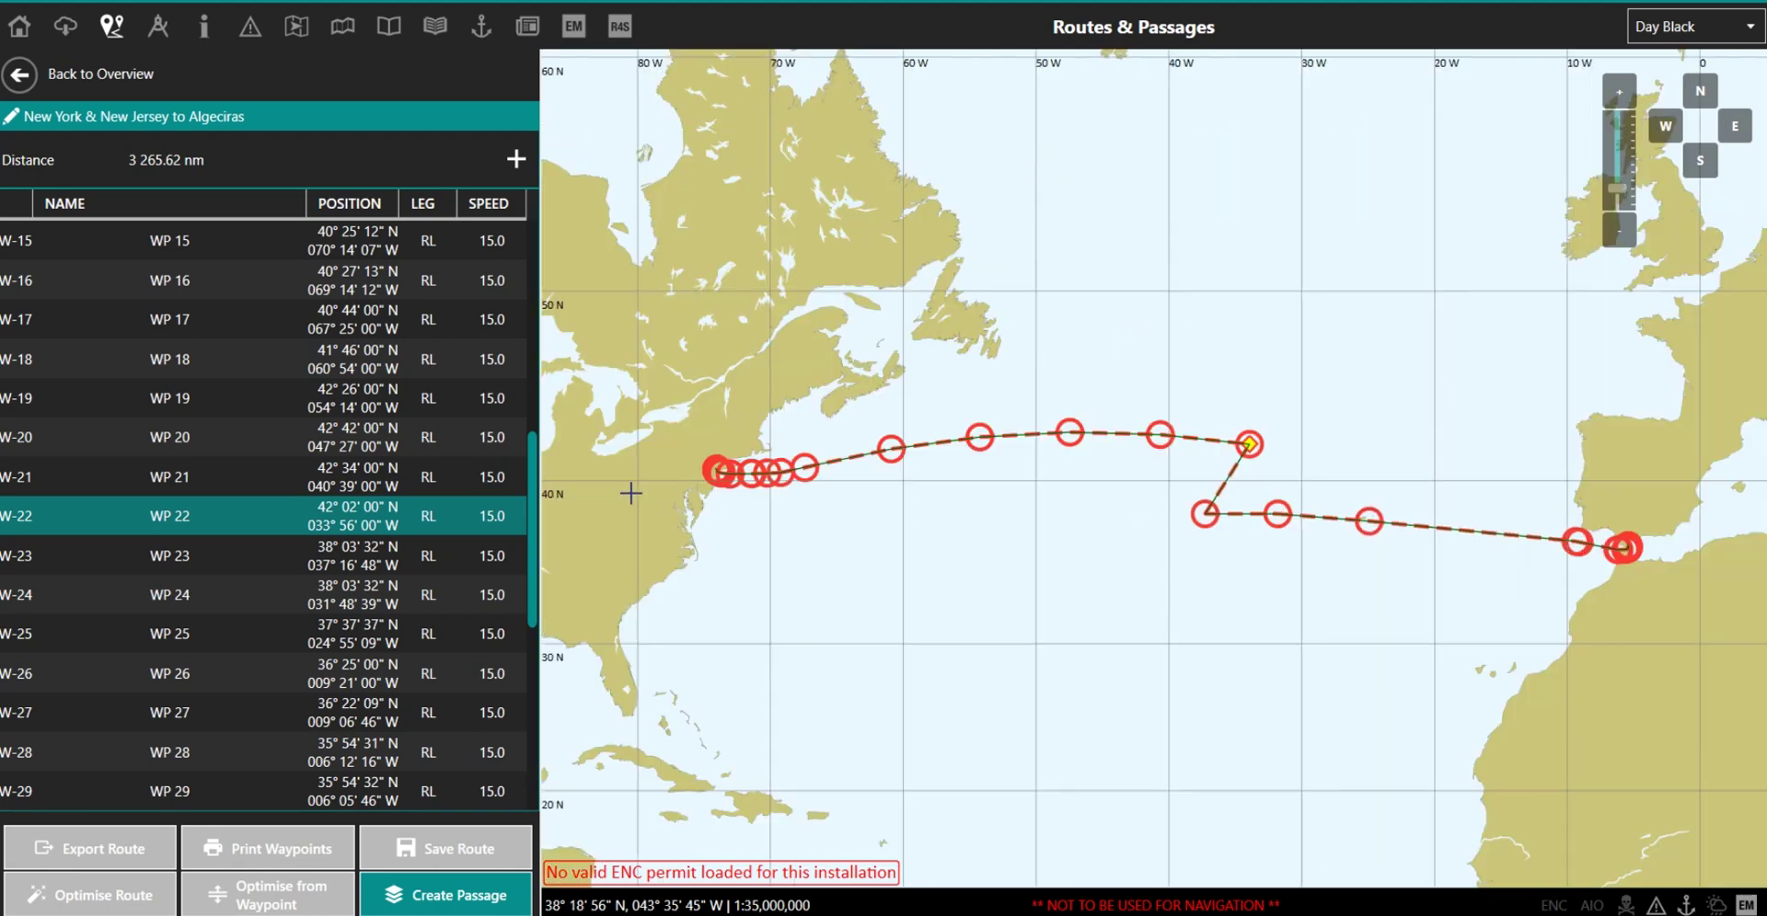
{"action": "double_click", "coordinate": [267, 552]}
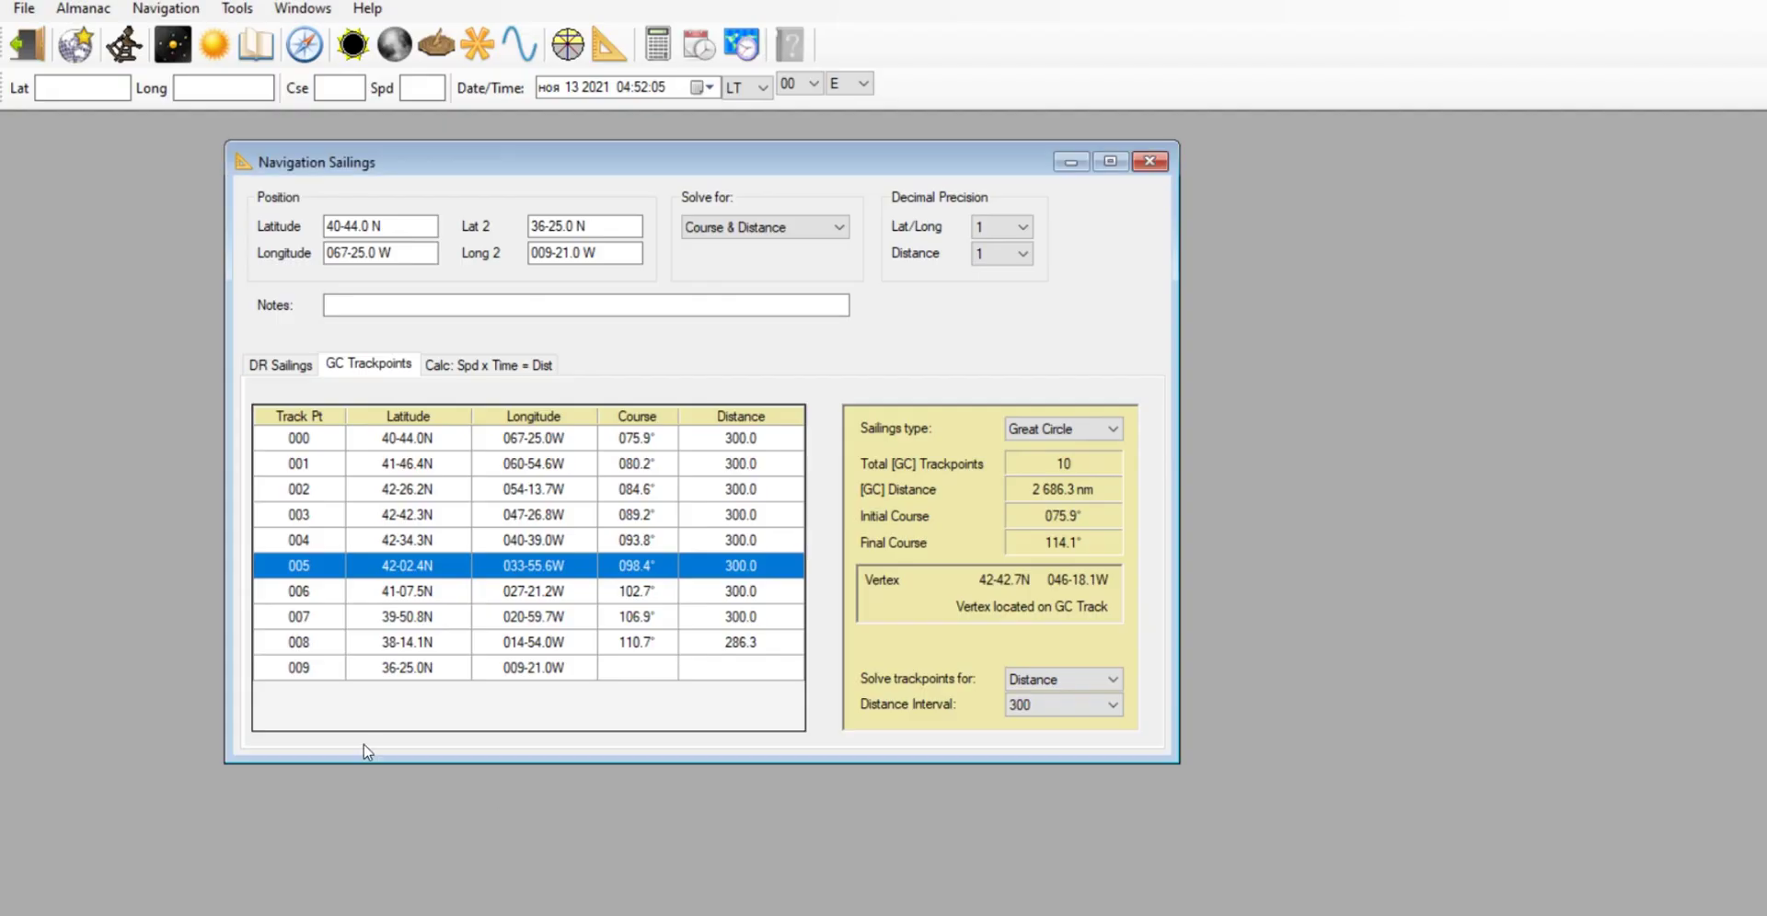
{"action": "left_click", "coordinate": [451, 601]}
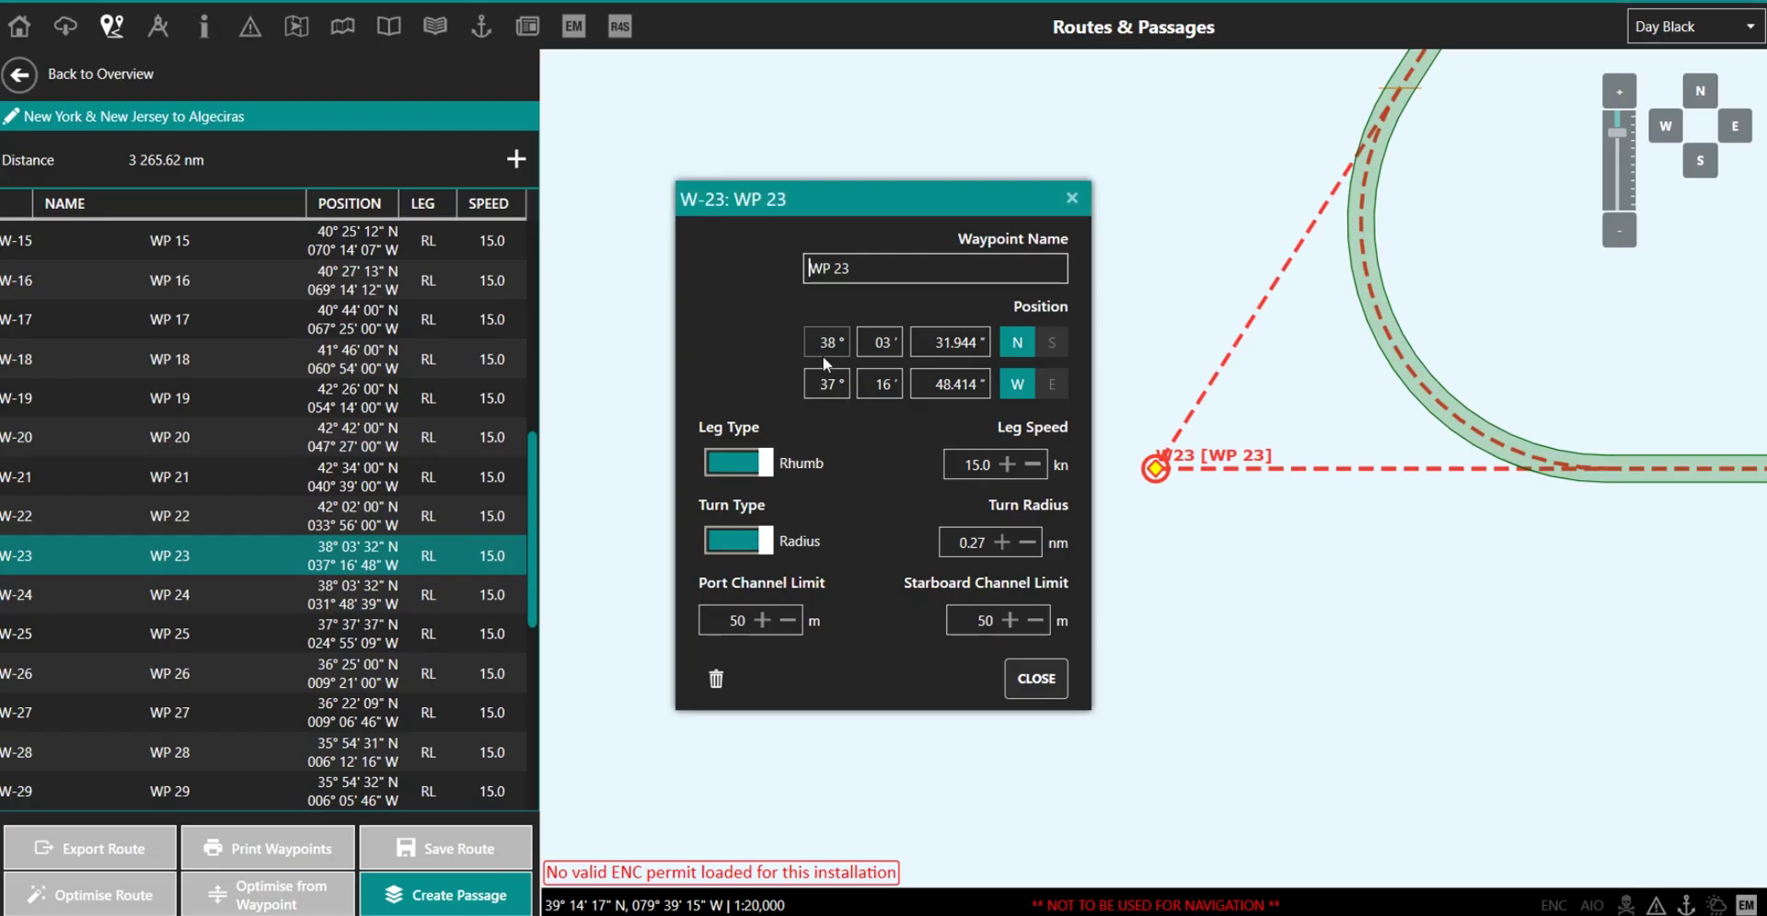
{"action": "left_click", "coordinate": [825, 340]}
{"action": "type", "text": "41° "}
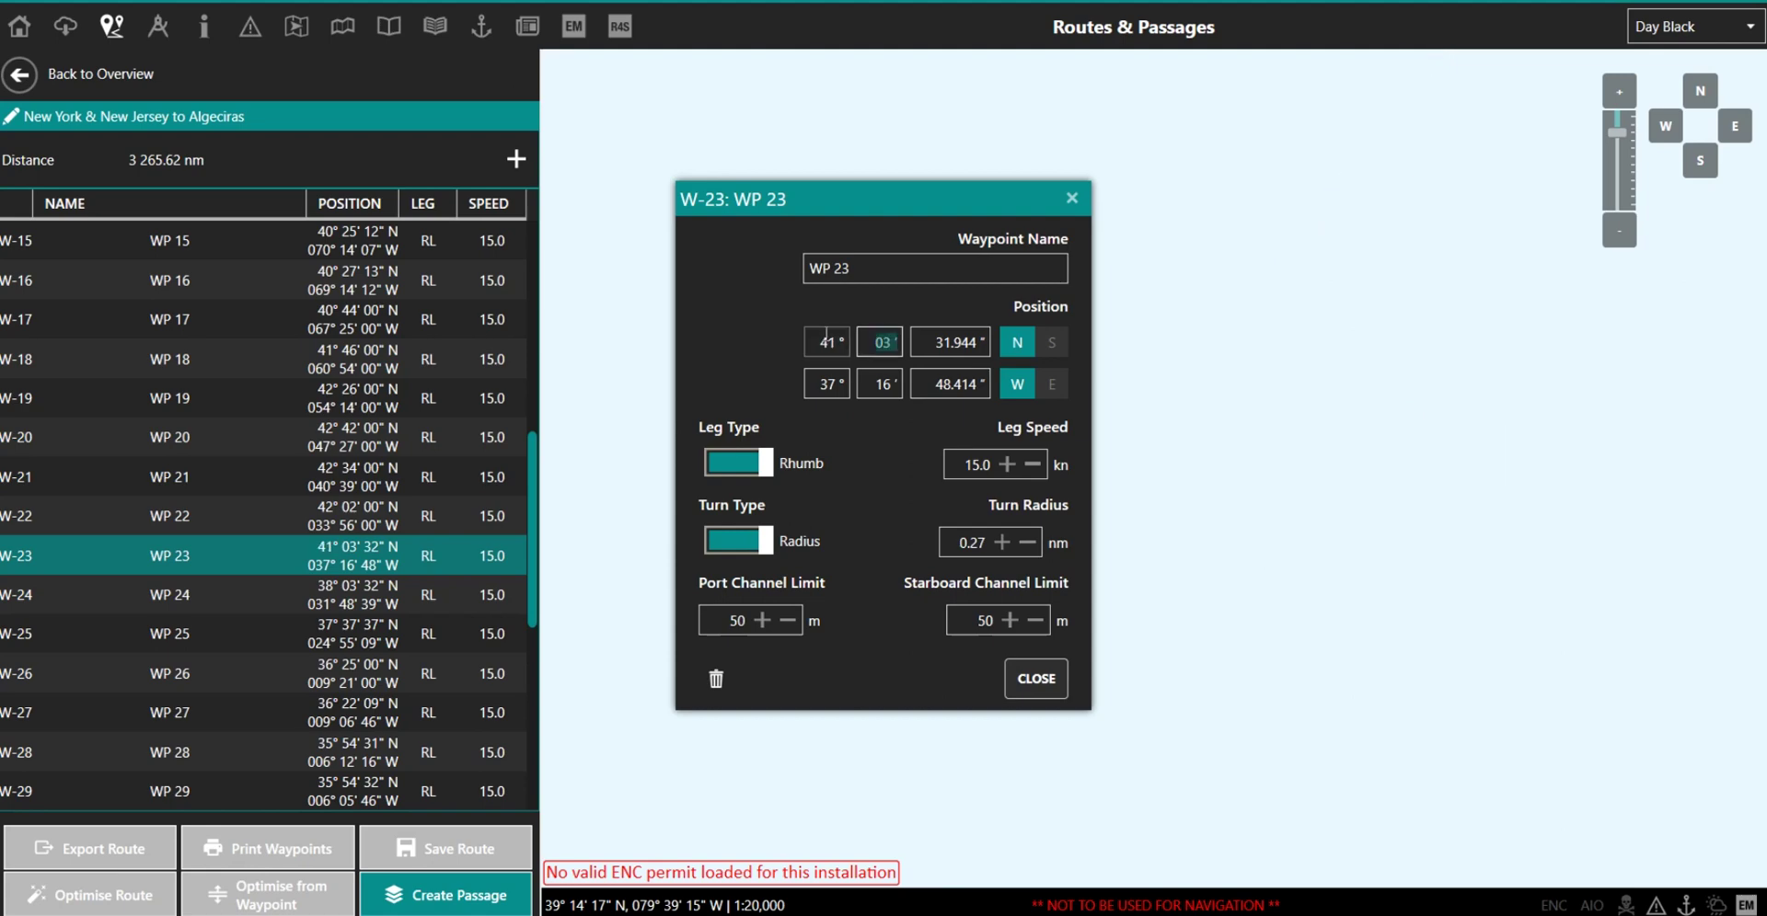
{"action": "type", "text": "07' "}
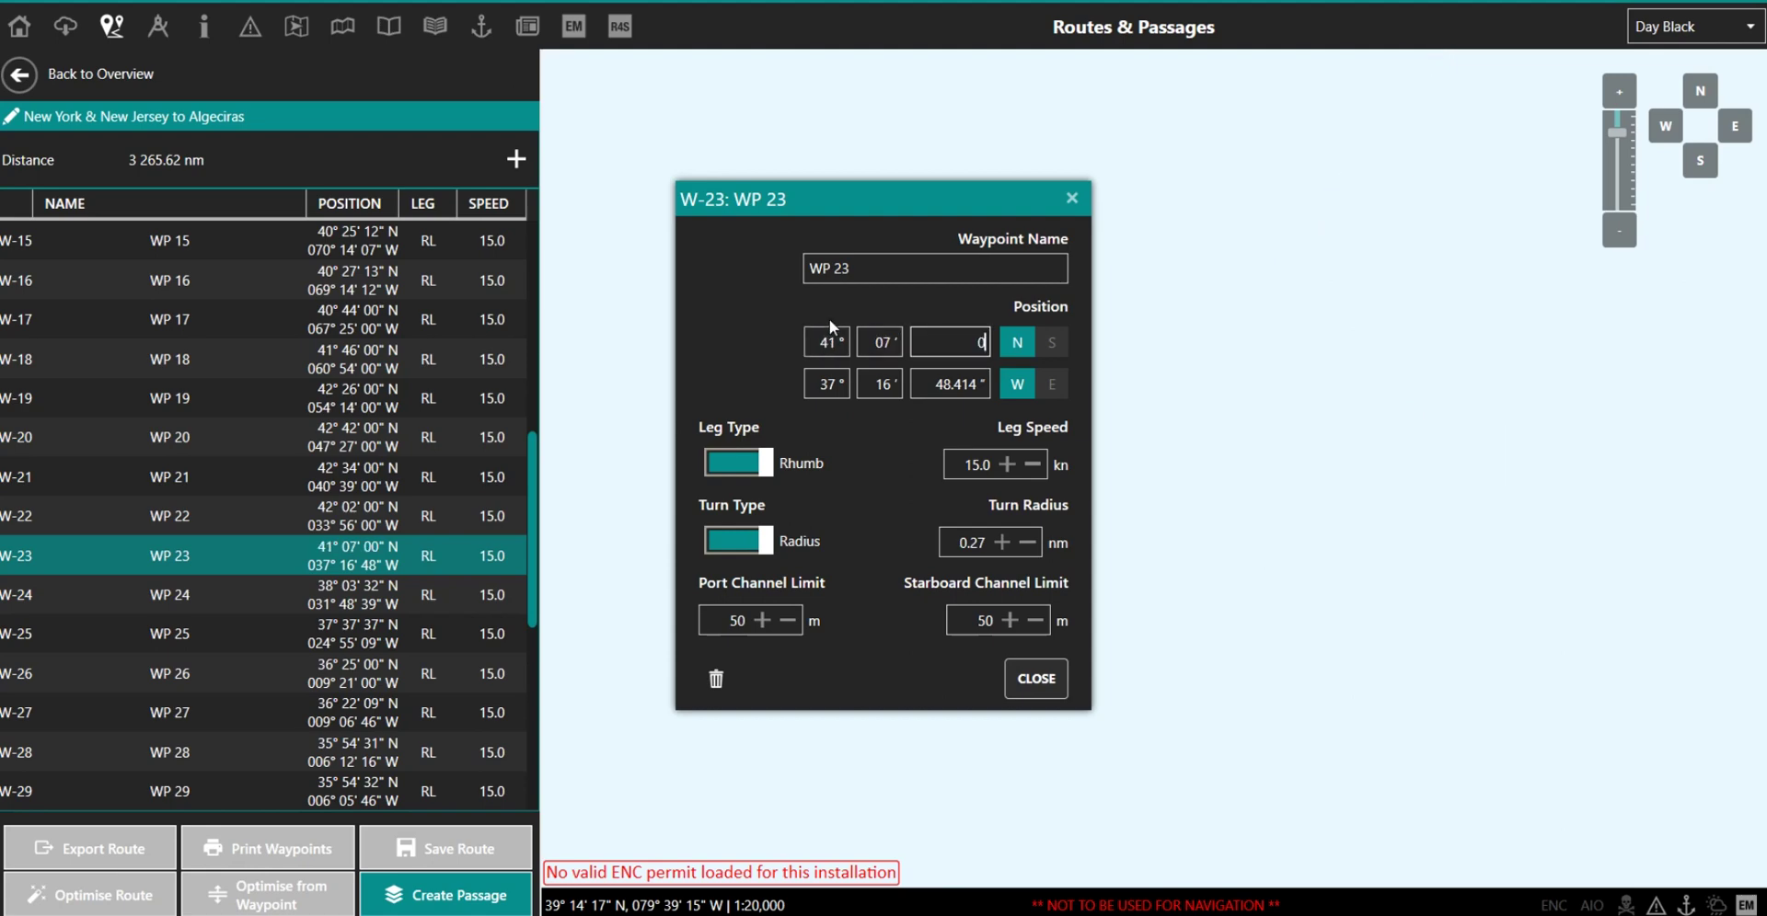
{"action": "type", "text": "00"}
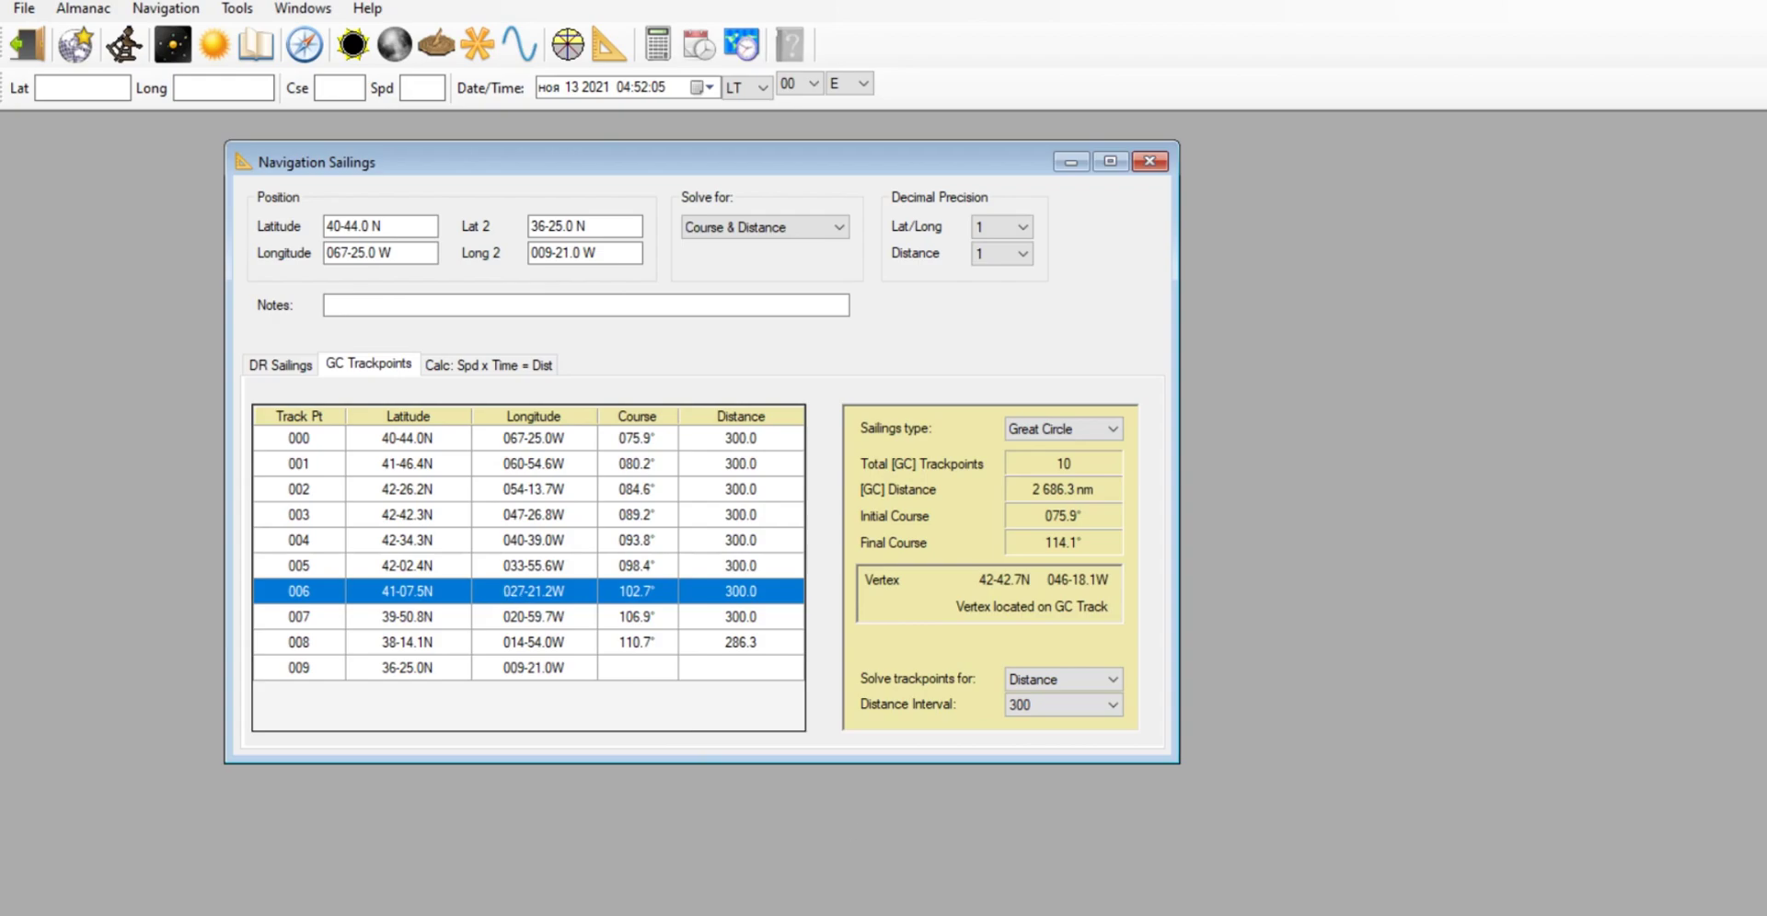
Step: Set the longitude of waypoint WP 23 to 027° 21' 00" W and close its properties
{"action": "left_click", "coordinate": [736, 914]}
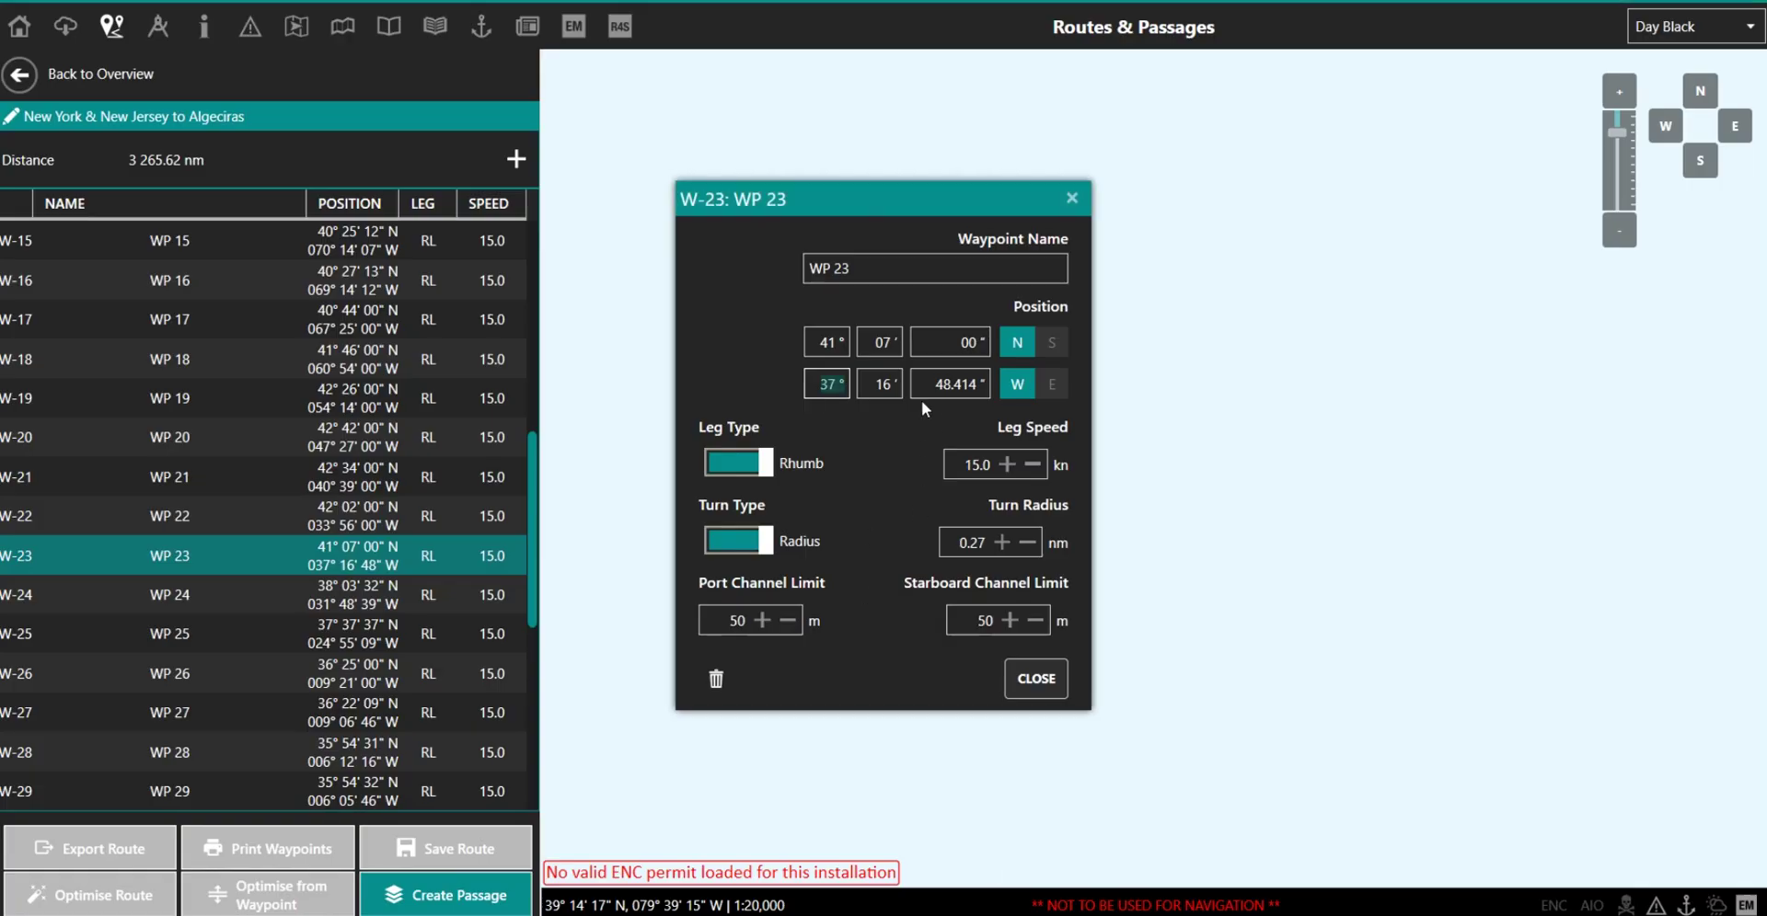
{"action": "type", "text": "27"}
{"action": "key", "text": "Tab"}
{"action": "type", "text": "21"}
{"action": "key", "text": "Tab"}
{"action": "type", "text": "0"}
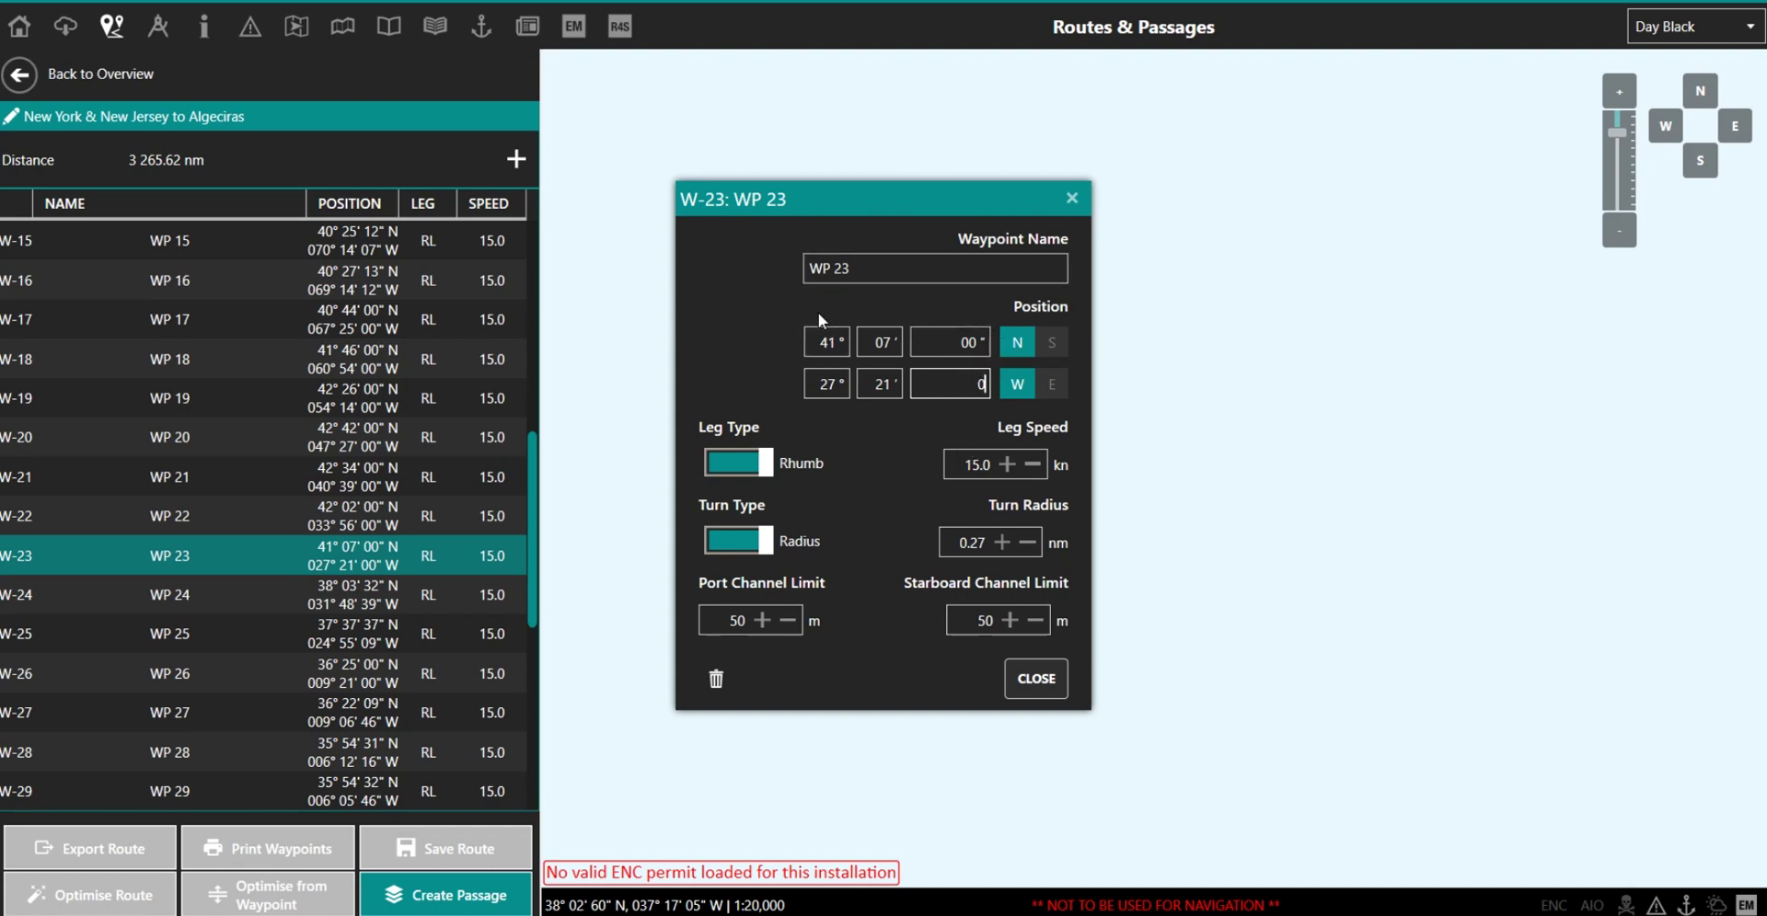
{"action": "left_click", "coordinate": [1046, 688]}
Step: Select great circle trackpoint 007 in Skymate Pro and set the latitude of waypoint WP 24 to 39° 51' 00" N
{"action": "scroll", "coordinate": [1013, 512], "scroll_direction": "down", "scroll_amount": 5}
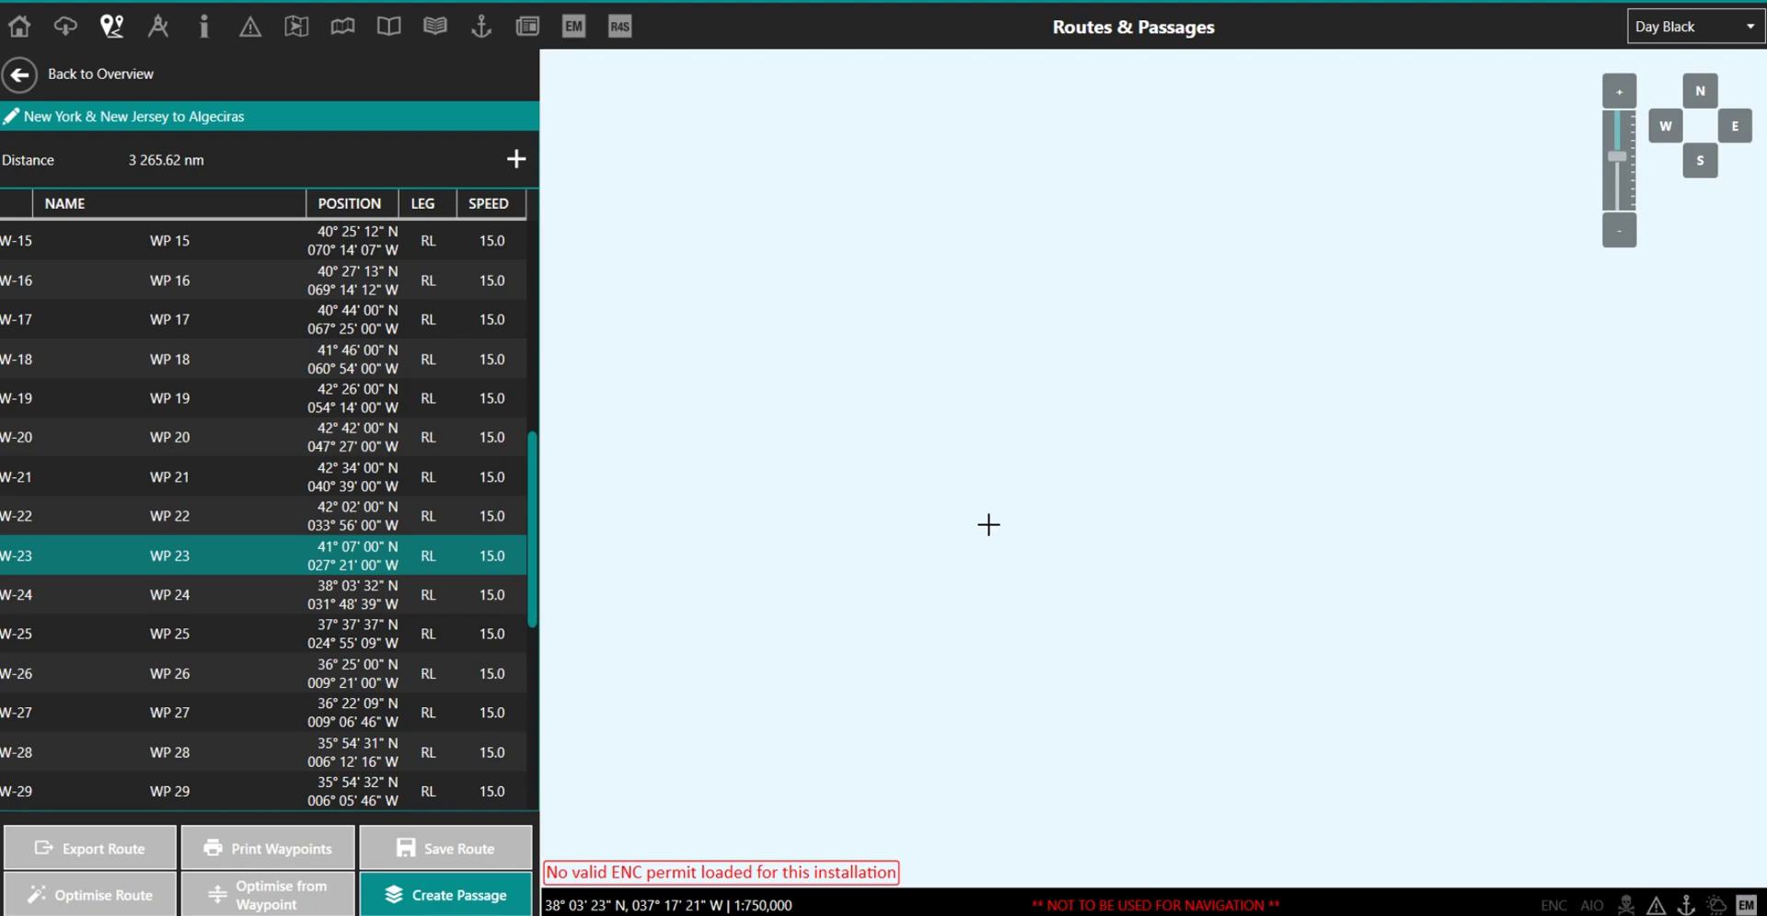
{"action": "scroll", "coordinate": [988, 524], "scroll_direction": "down", "scroll_amount": 4}
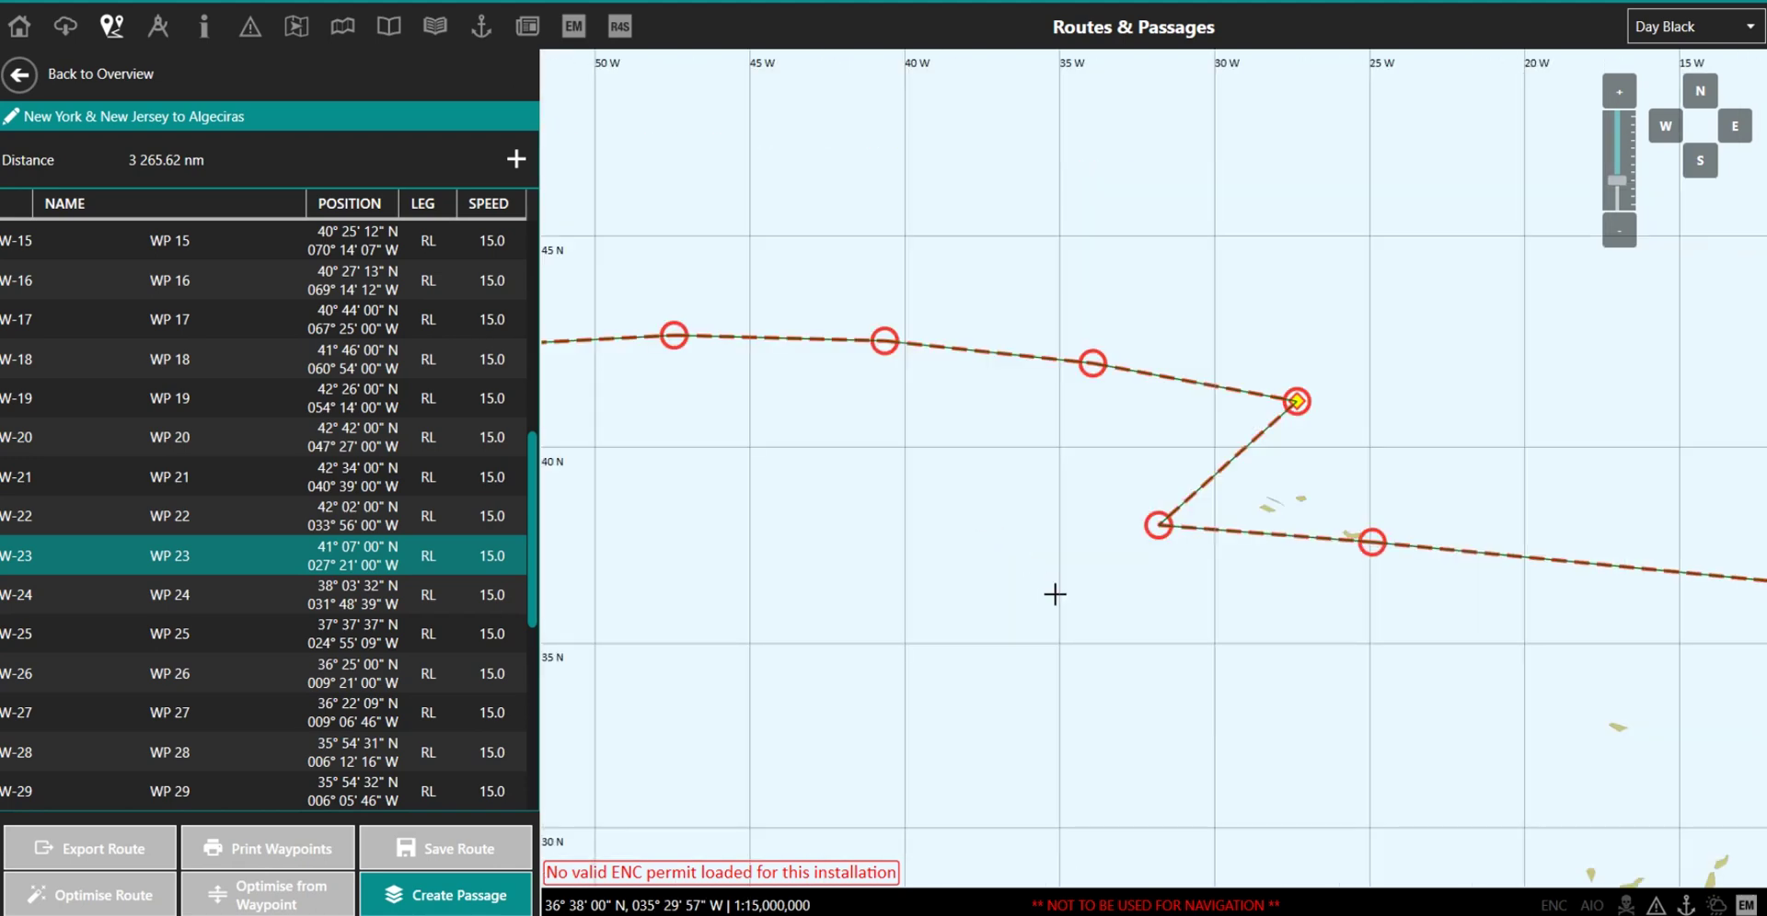
{"action": "scroll", "coordinate": [1055, 598], "scroll_direction": "down", "scroll_amount": 2}
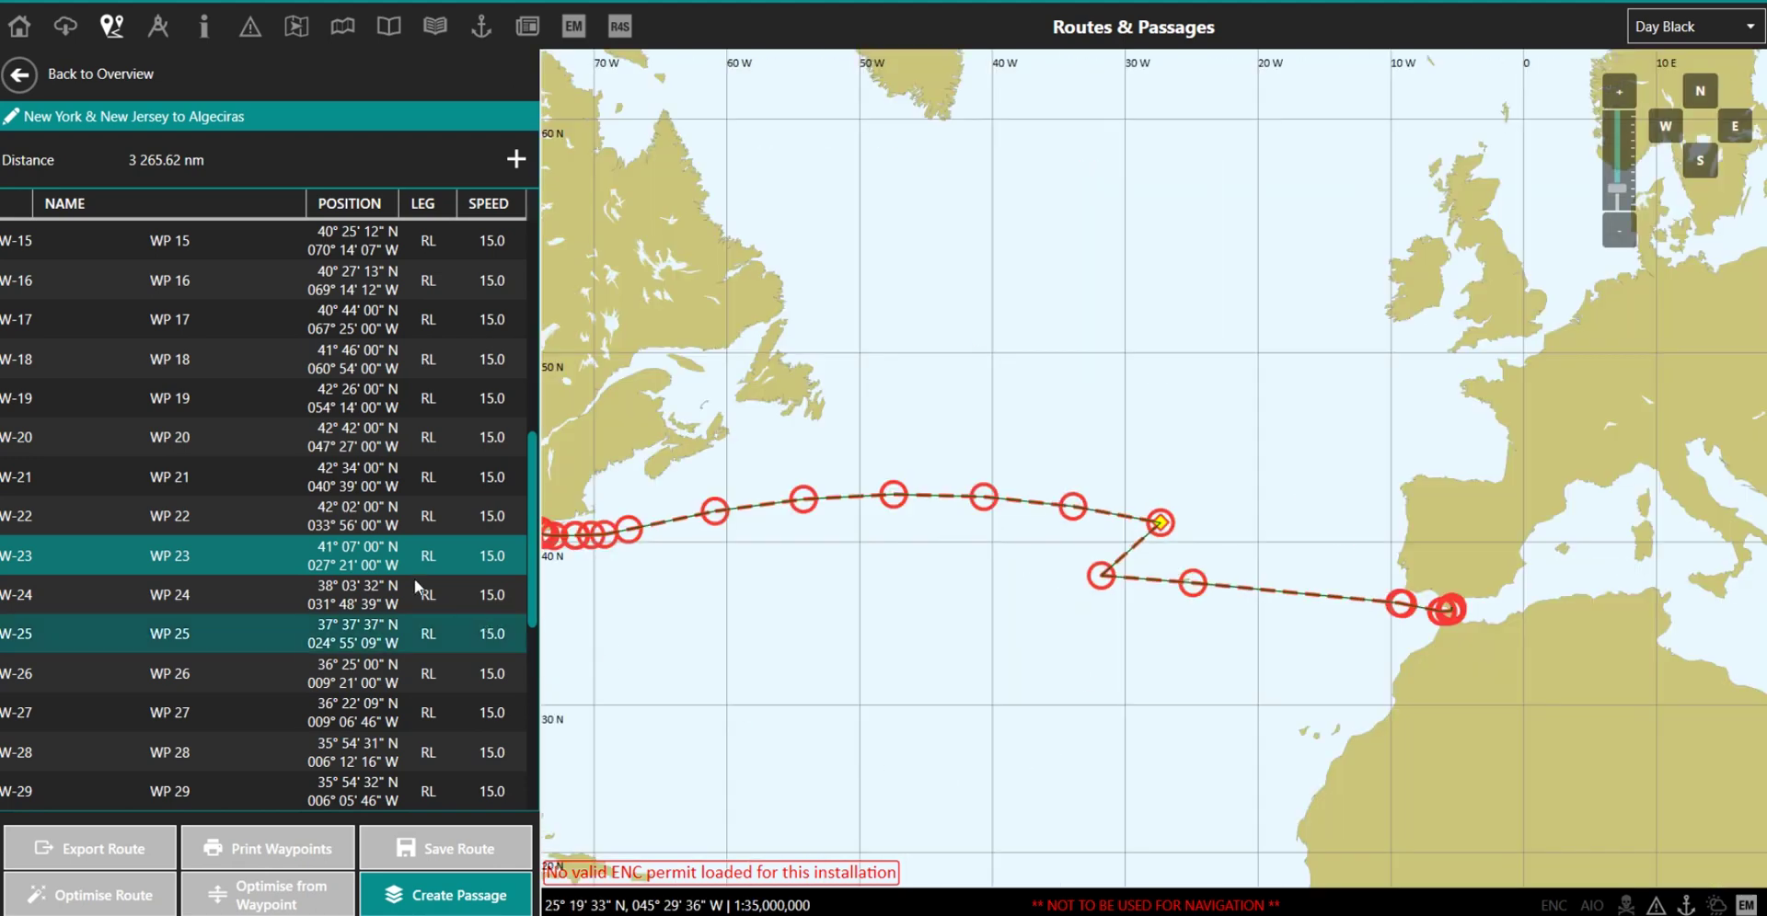
{"action": "double_click", "coordinate": [375, 599]}
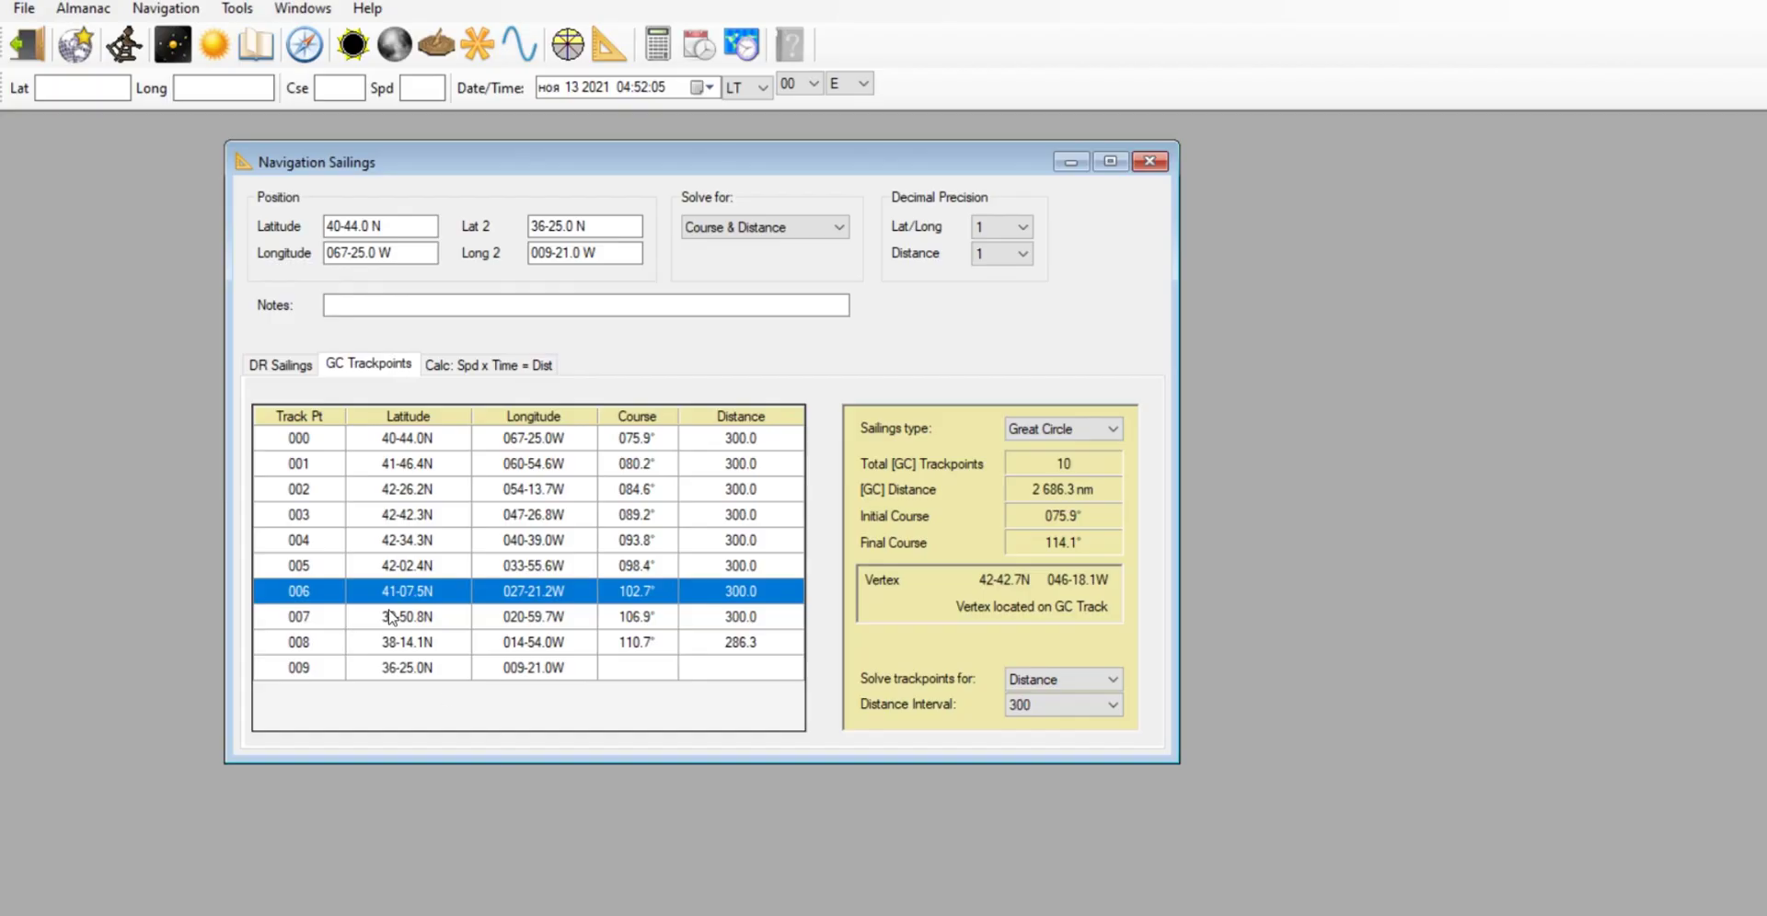
{"action": "left_click", "coordinate": [396, 617]}
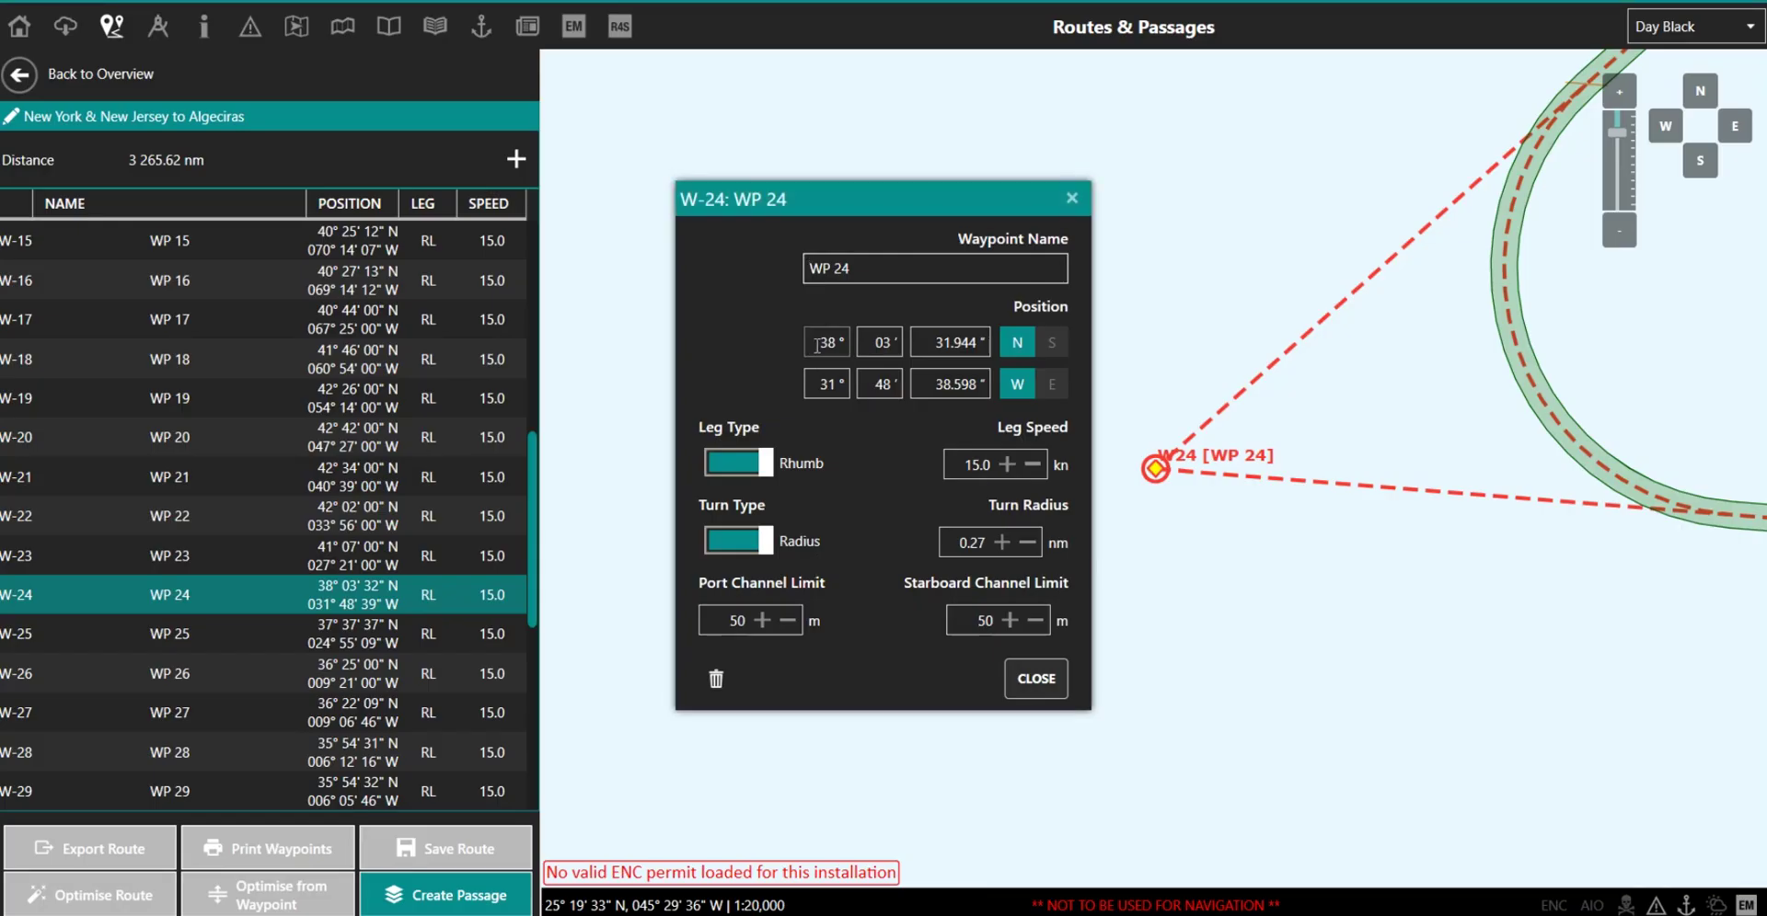
{"action": "left_click", "coordinate": [824, 342]}
{"action": "type", "text": "39"}
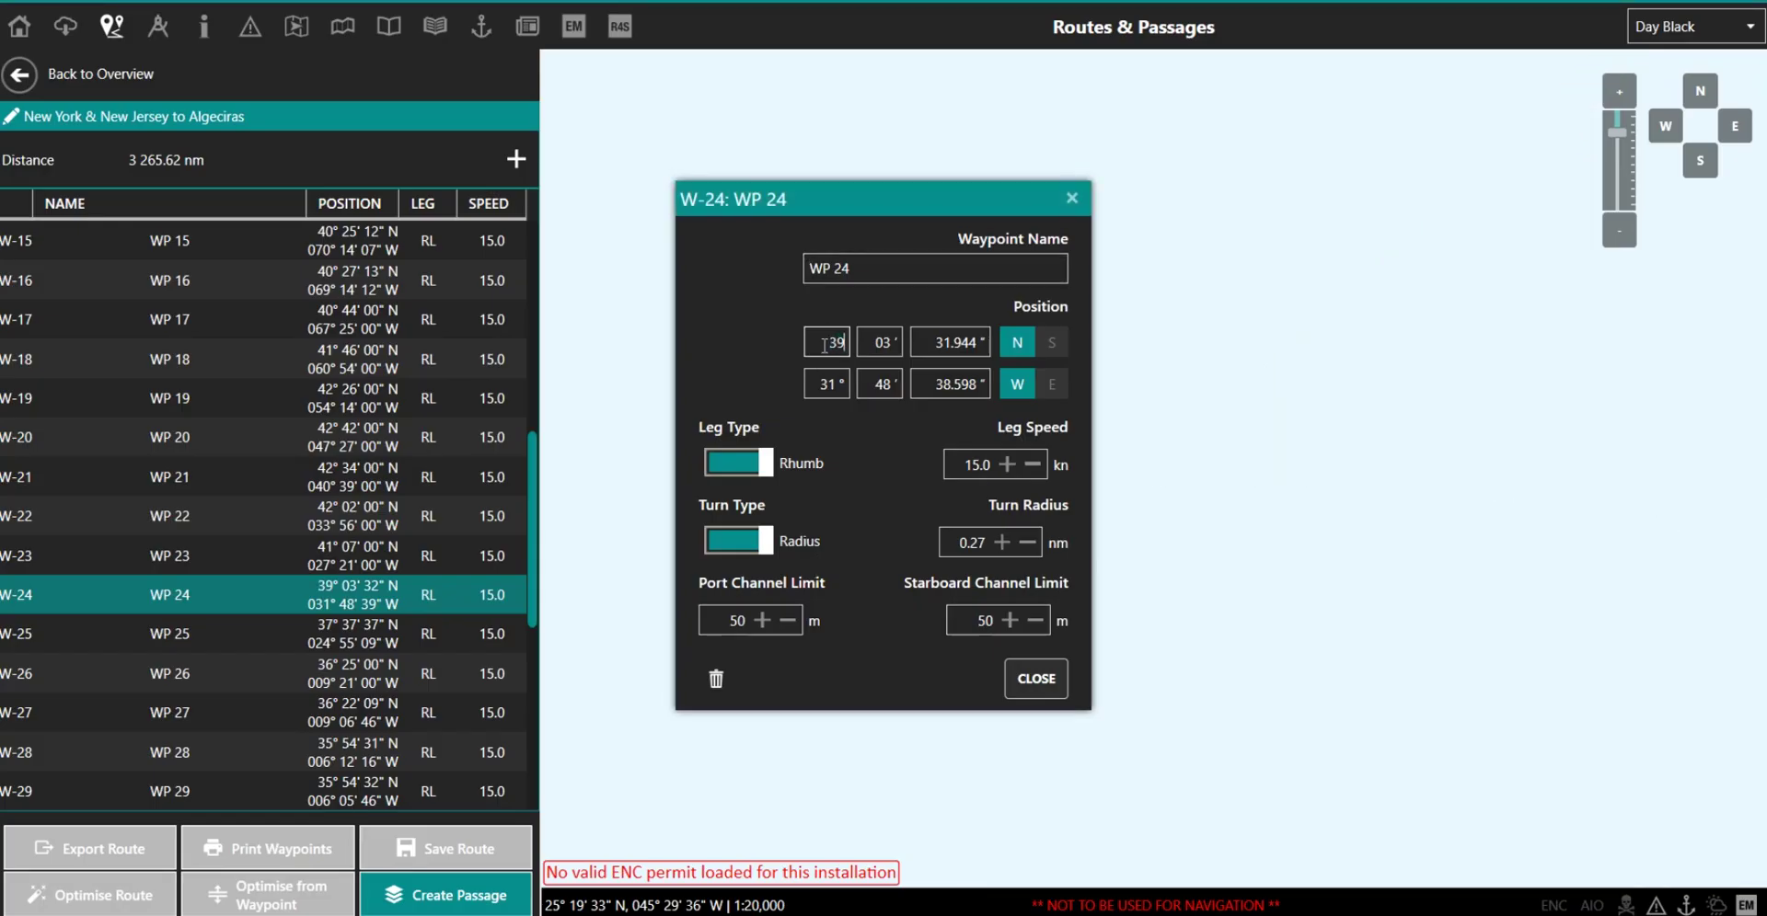
{"action": "key", "text": "Tab"}
{"action": "type", "text": "51"}
{"action": "key", "text": "Tab"}
{"action": "type", "text": "00"}
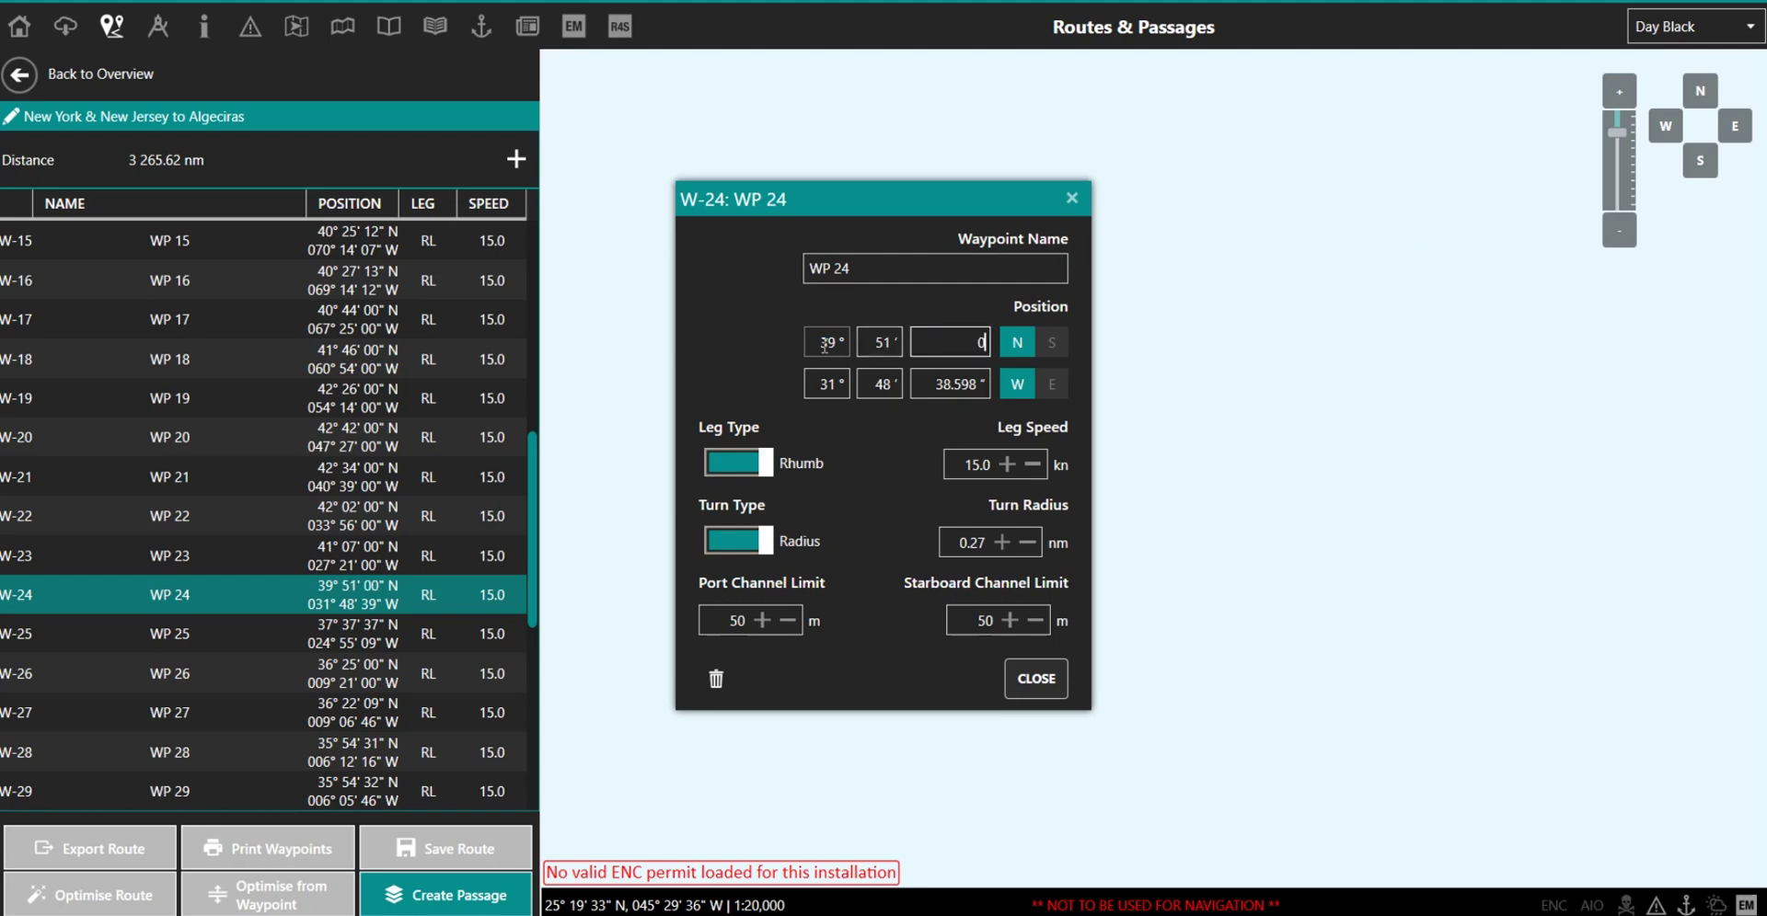
Step: Set the longitude of waypoint WP 24 to 020° 59' 00" W and close its properties
{"action": "key", "text": "Tab"}
{"action": "type", "text": "20"}
{"action": "key", "text": "Tab"}
{"action": "type", "text": "59"}
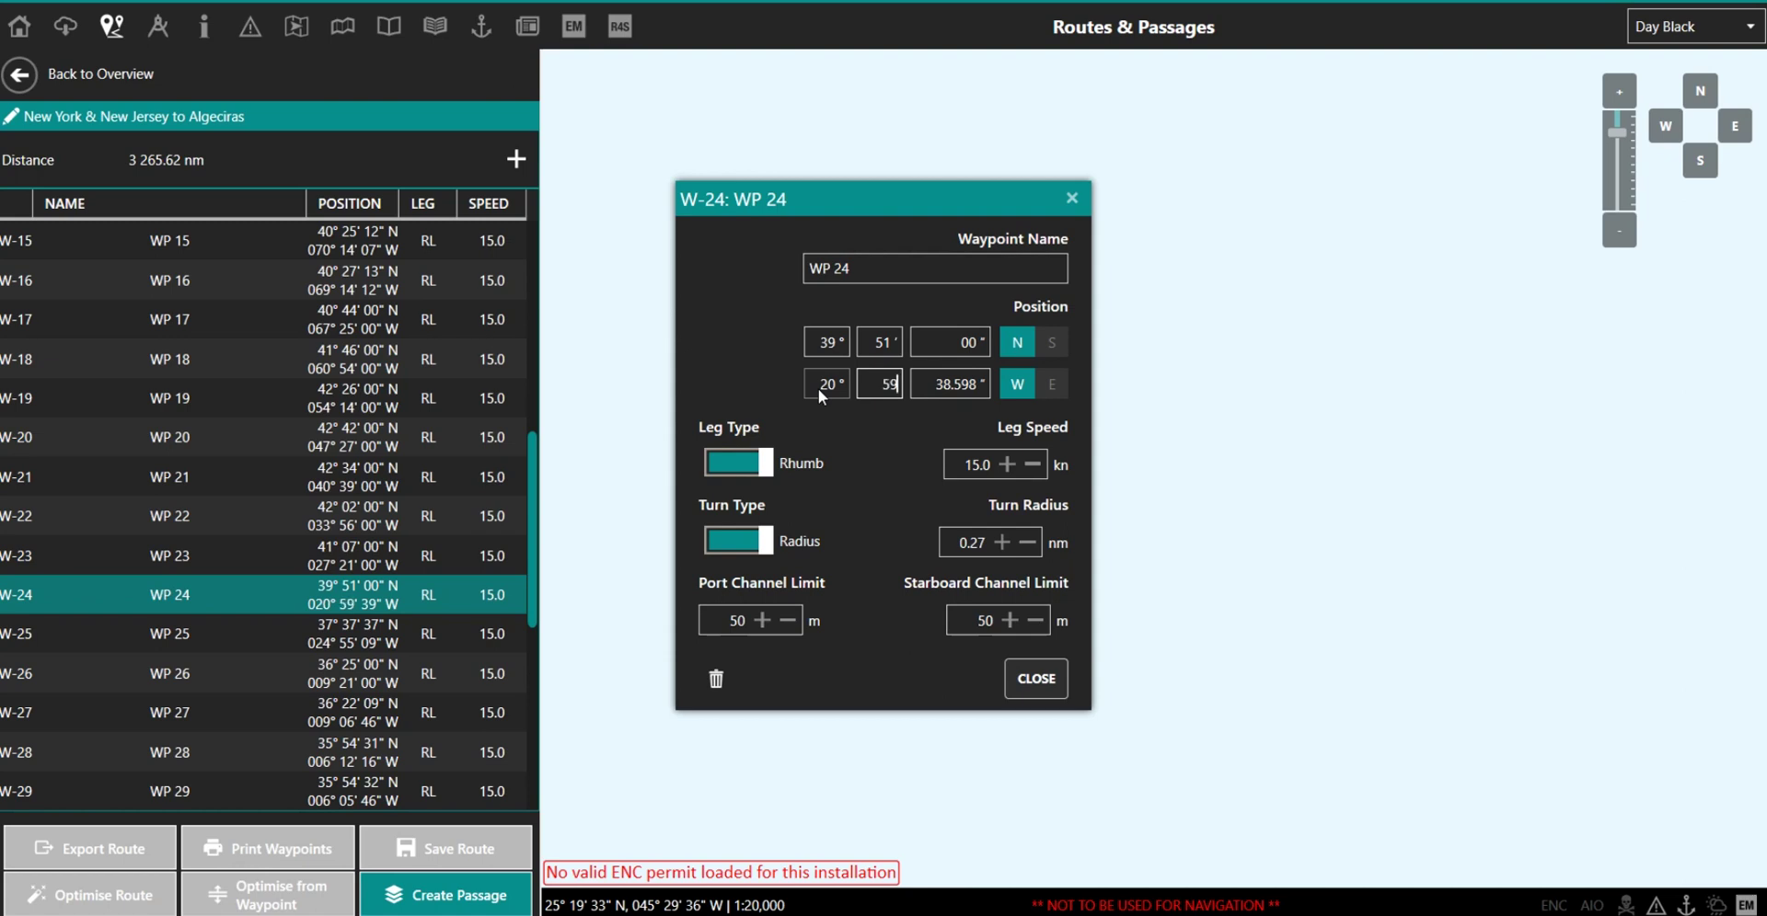
{"action": "key", "text": "Tab"}
{"action": "type", "text": "0"}
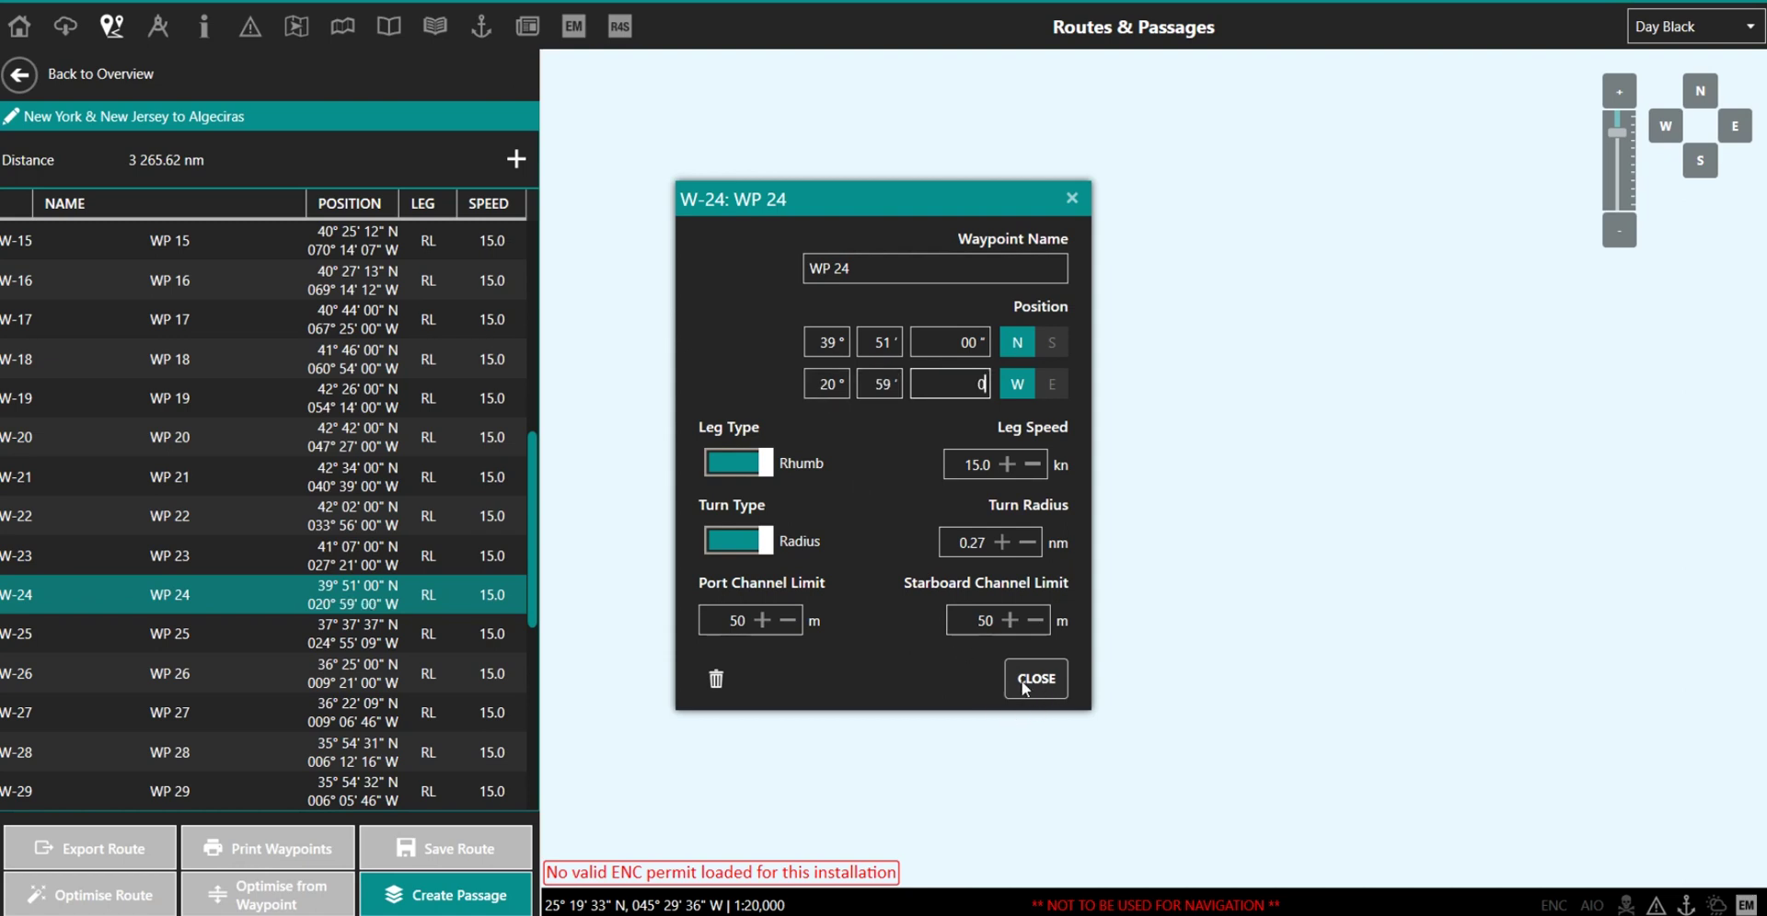
{"action": "left_click", "coordinate": [1024, 686]}
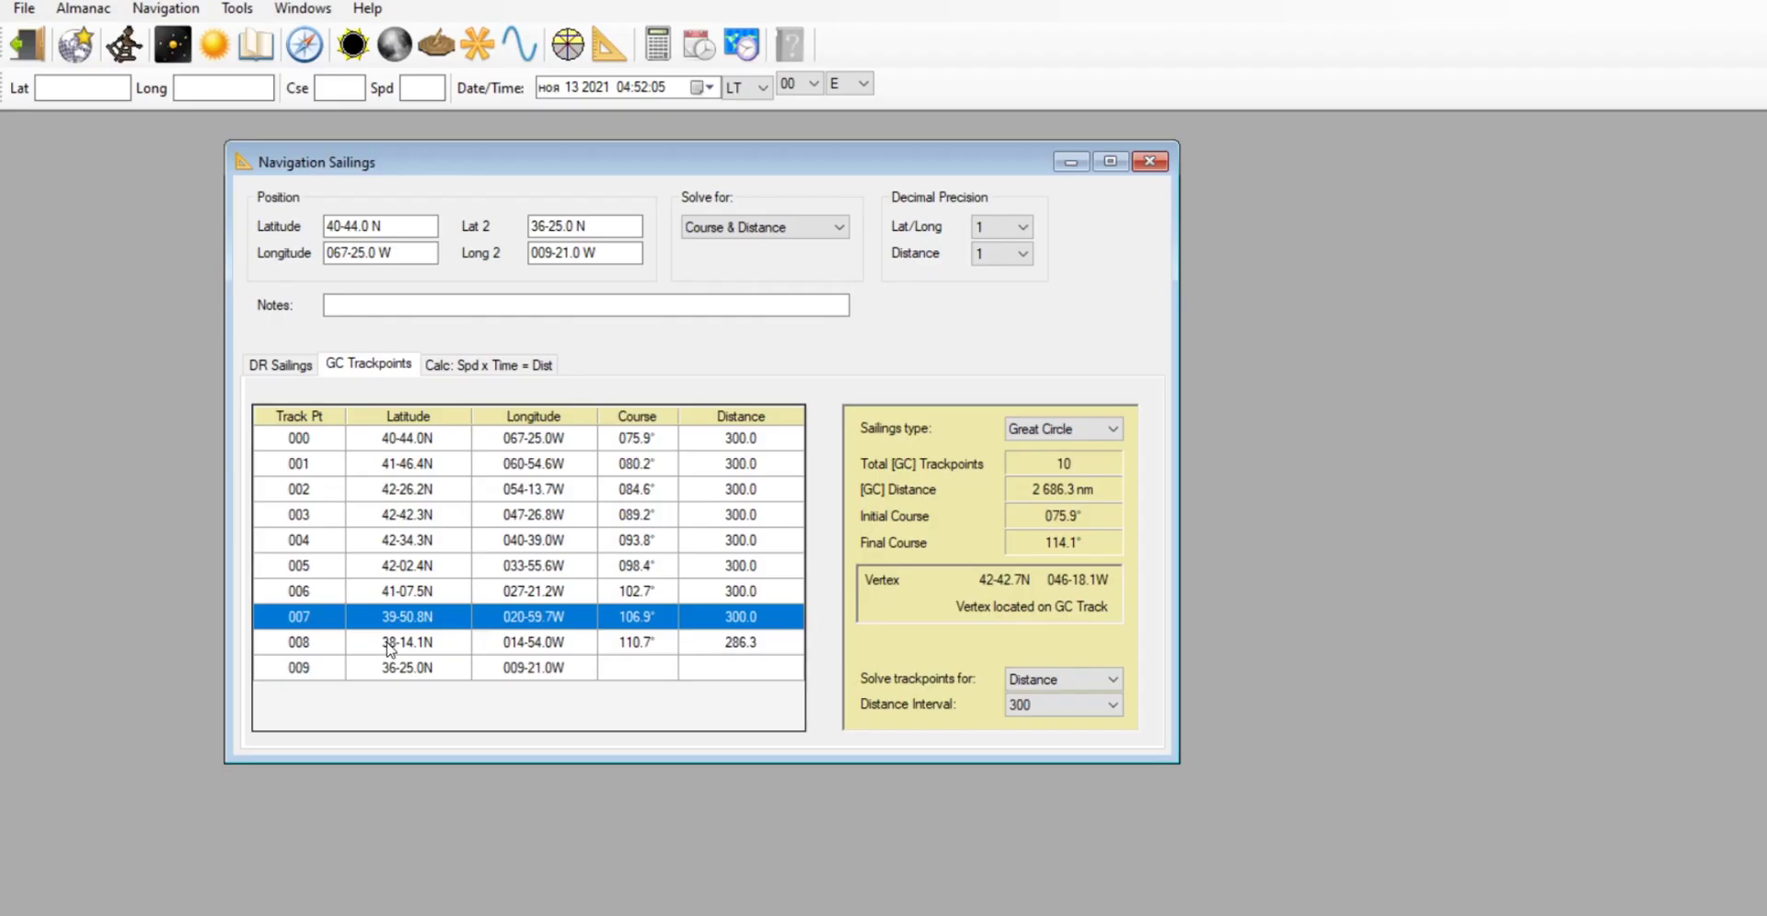
Step: Select great circle trackpoint 008 in Skymate Pro and set the latitude of waypoint WP 25 to 38° 14' 00" N
{"action": "left_click", "coordinate": [390, 650]}
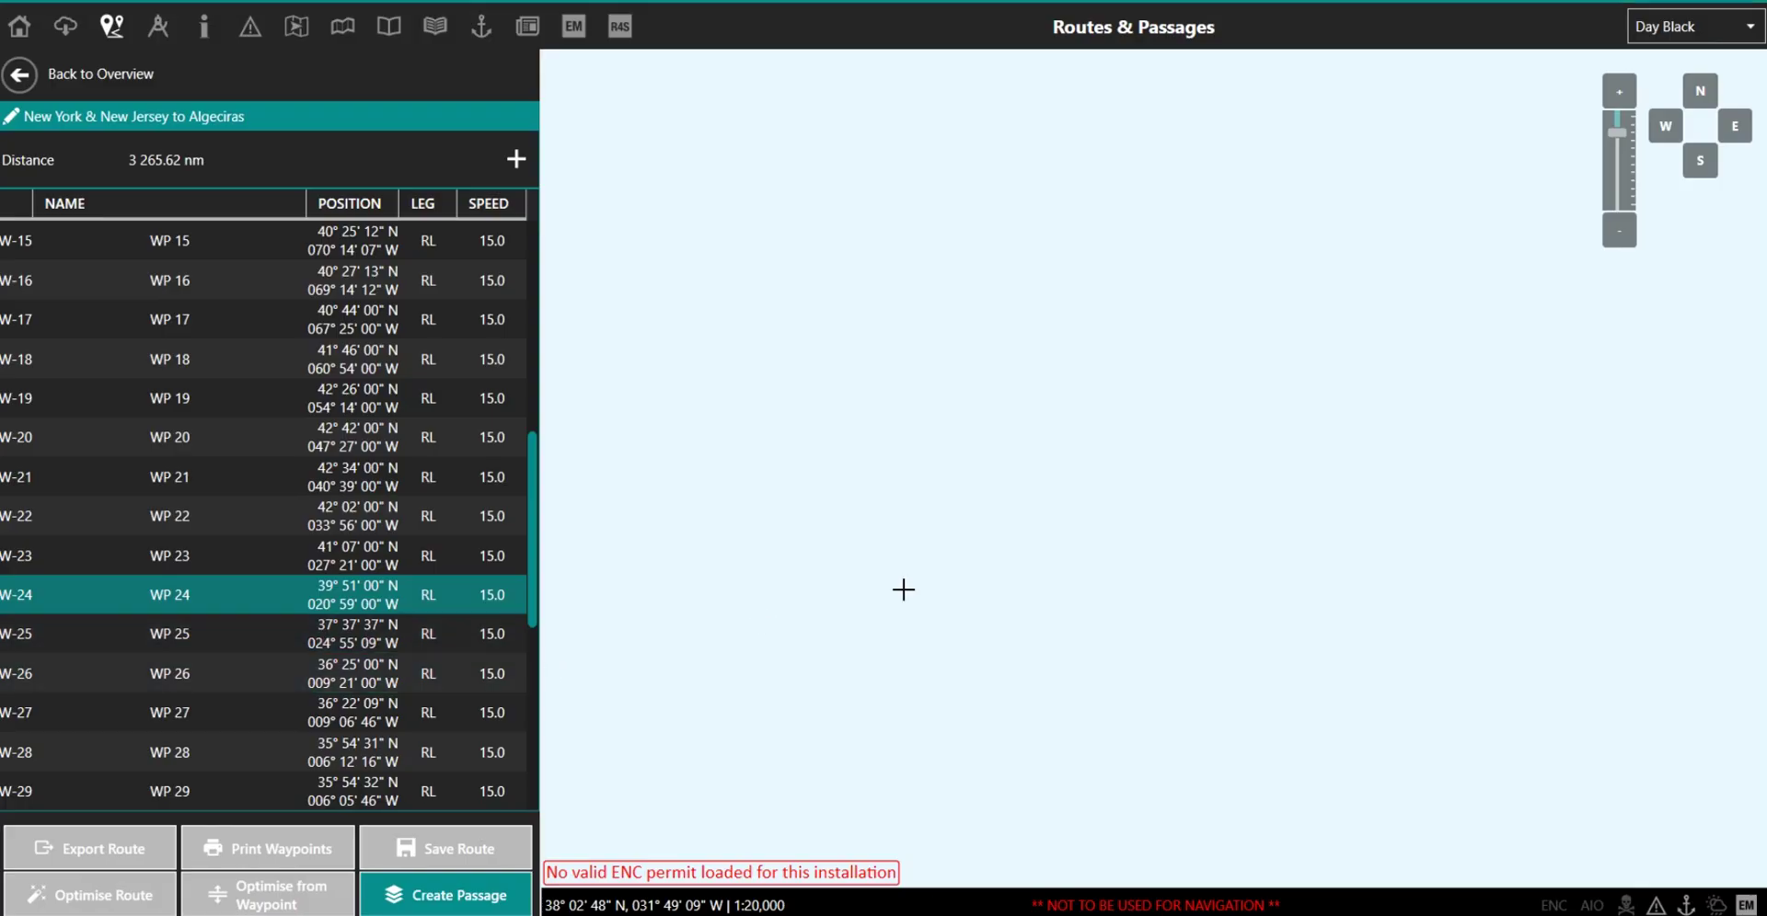
{"action": "scroll", "coordinate": [903, 590], "scroll_direction": "down", "scroll_amount": 5}
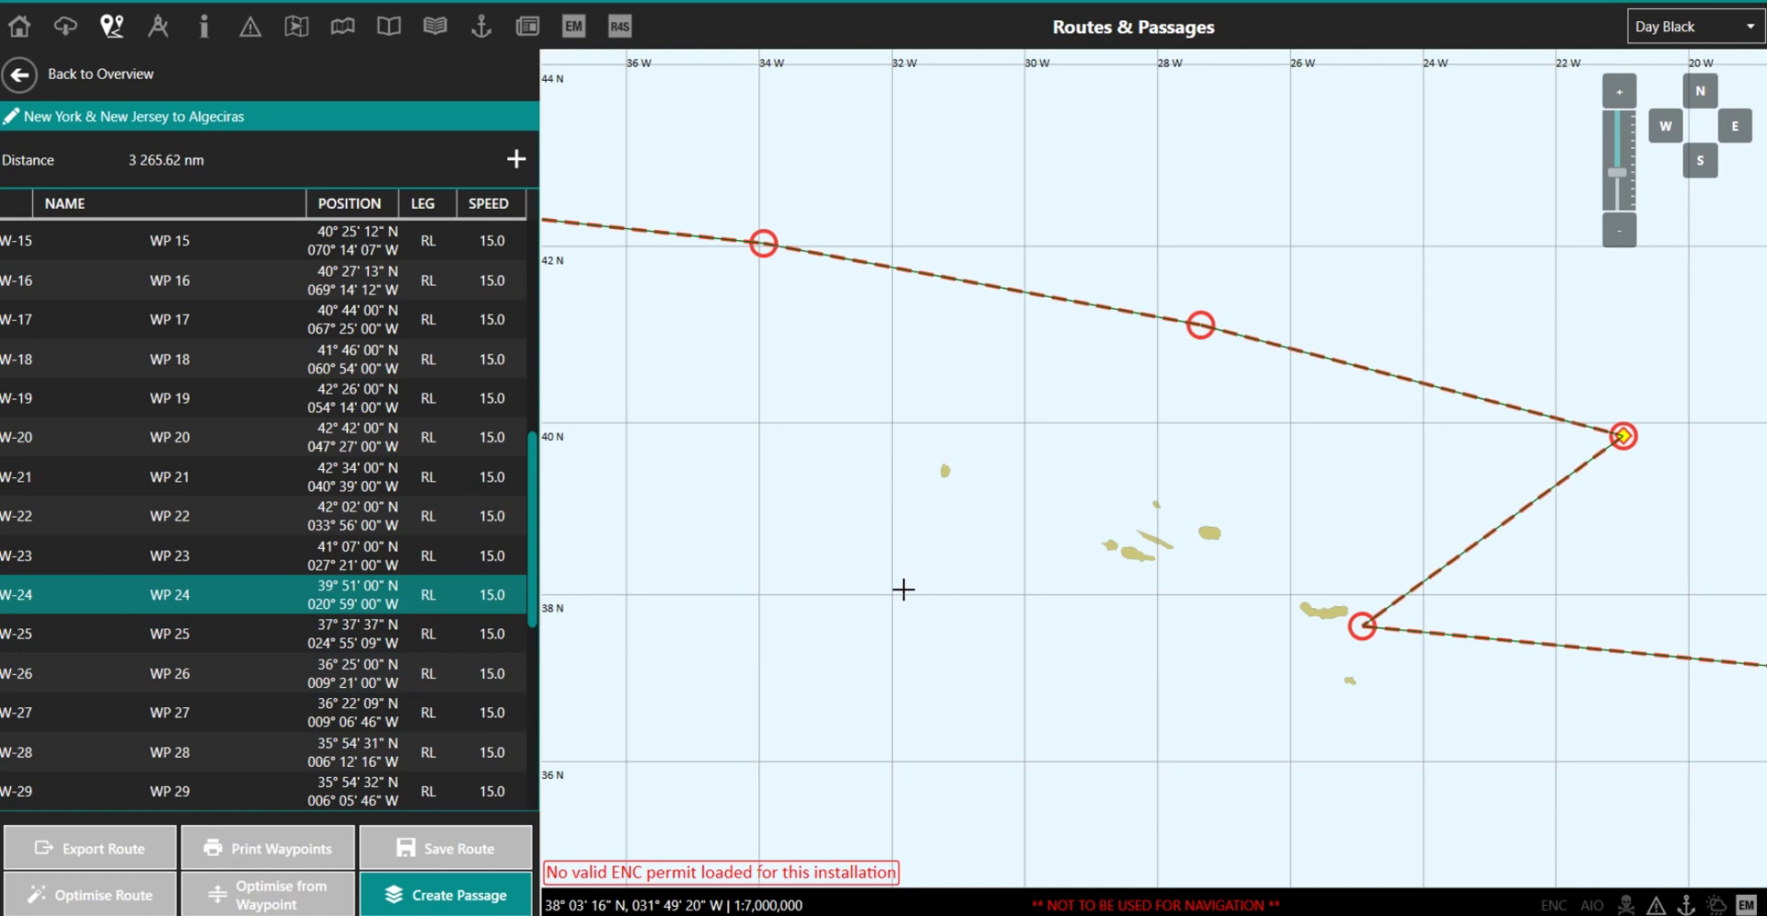
{"action": "scroll", "coordinate": [903, 590], "scroll_direction": "down", "scroll_amount": 2}
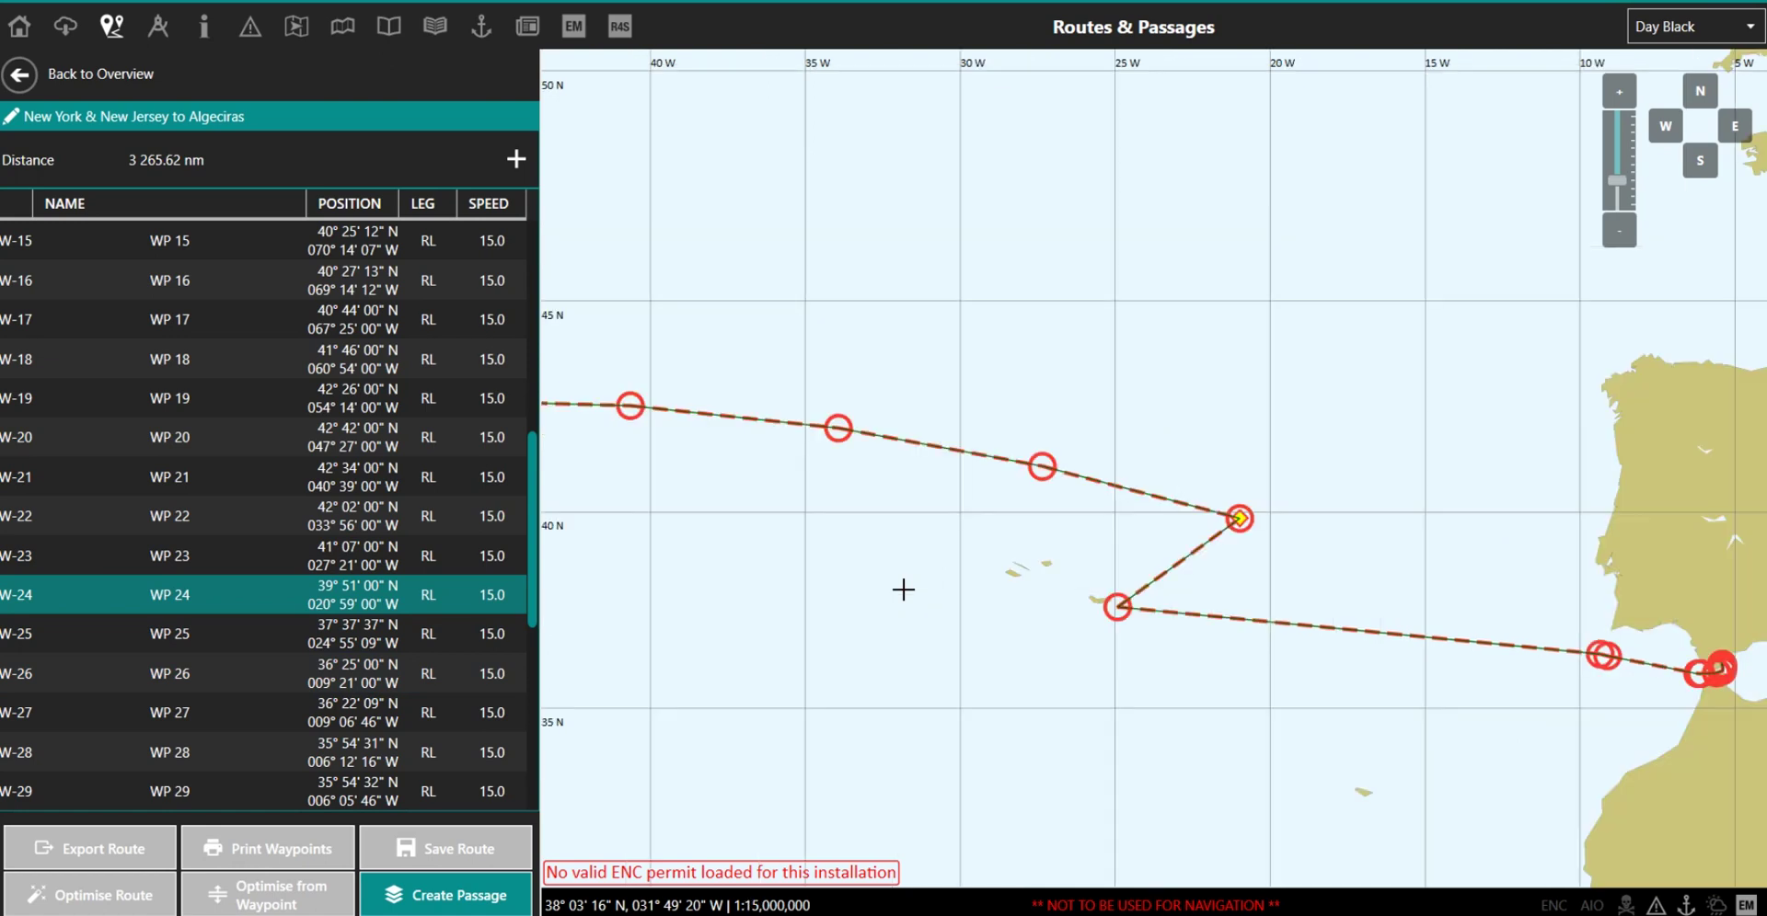
{"action": "double_click", "coordinate": [276, 630]}
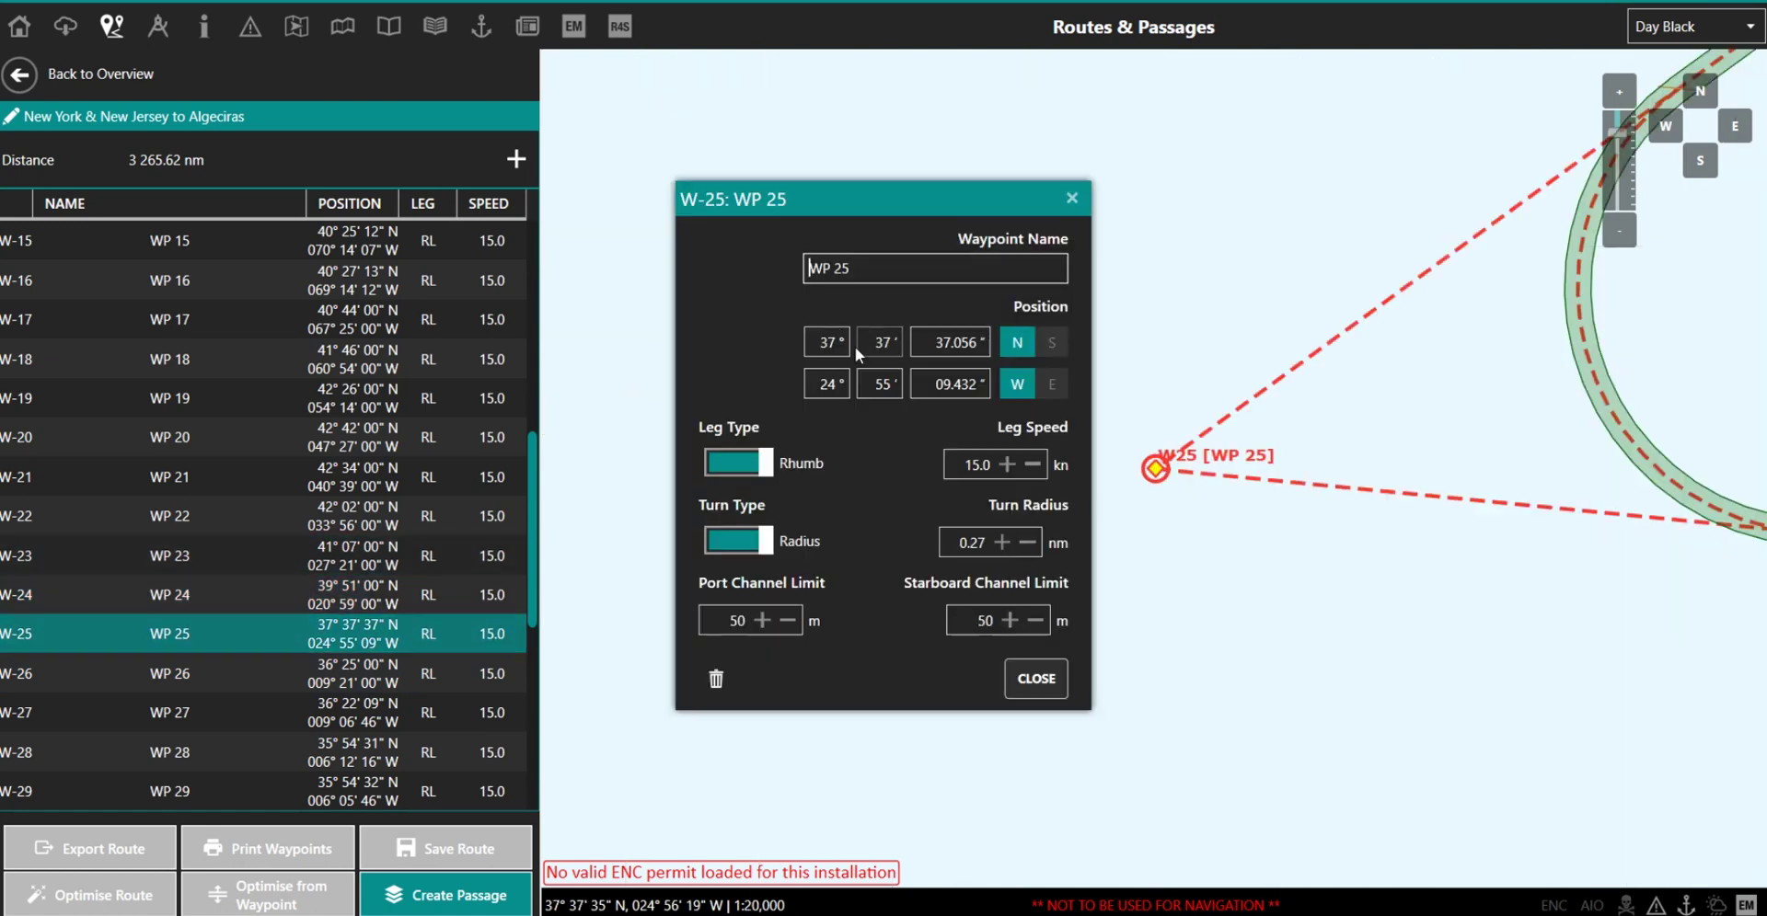
{"action": "left_click", "coordinate": [835, 345]}
{"action": "type", "text": "38"}
{"action": "key", "text": "Tab"}
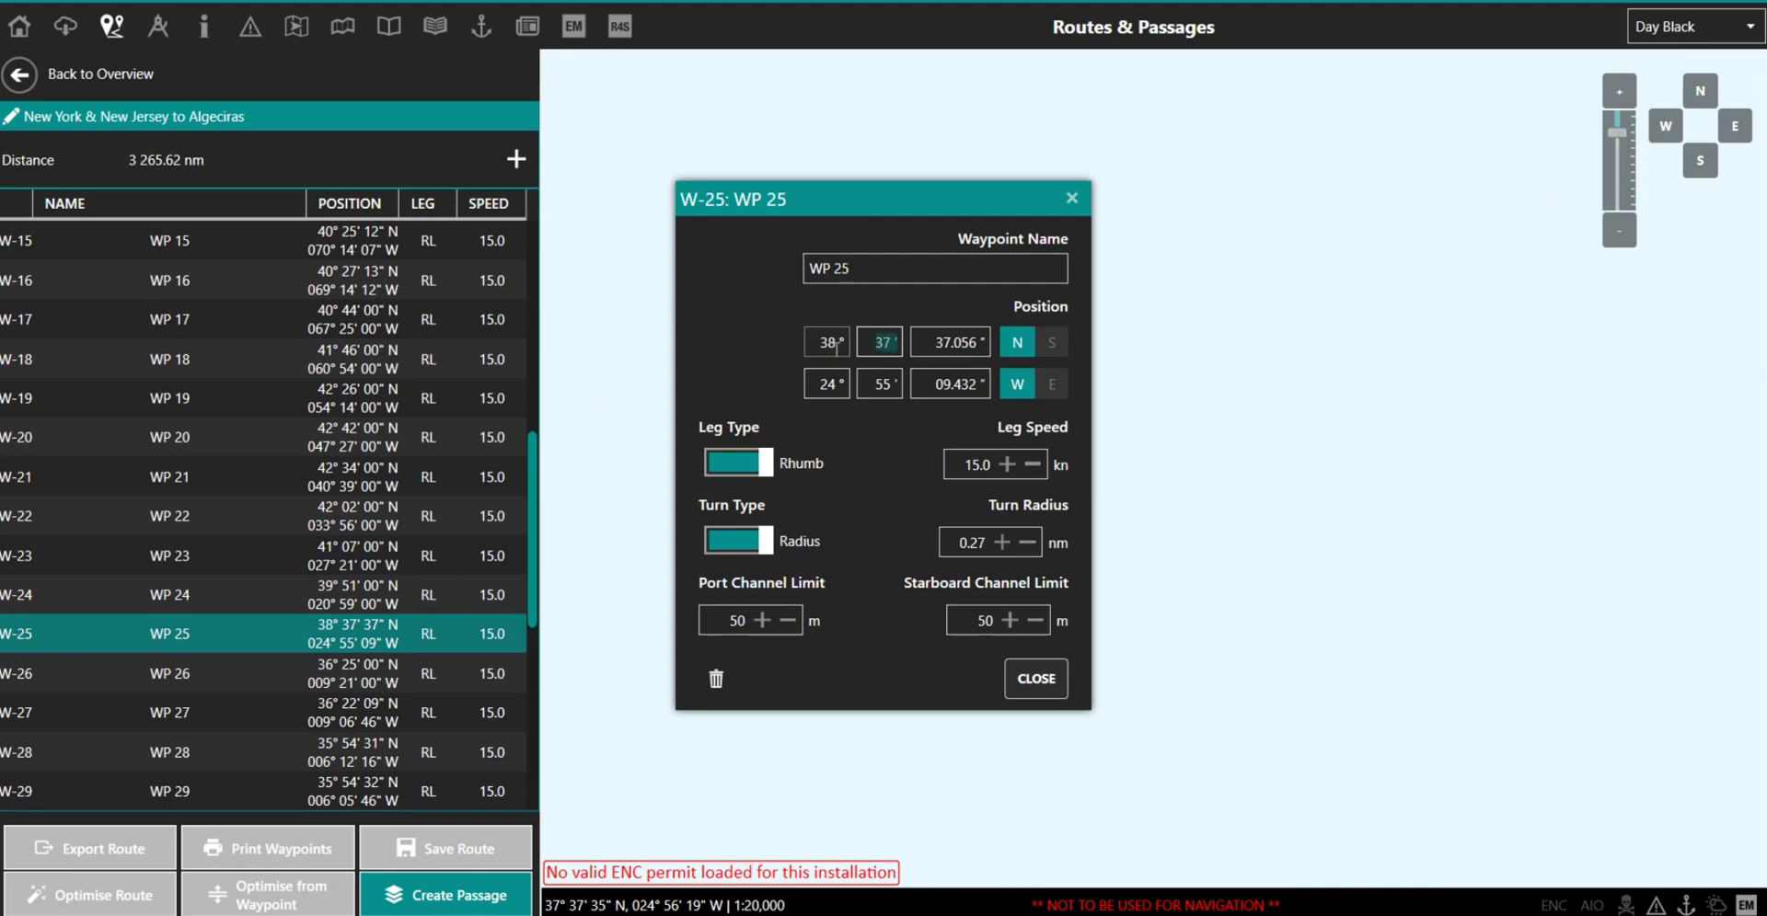
{"action": "type", "text": "1"}
{"action": "key", "text": "Tab"}
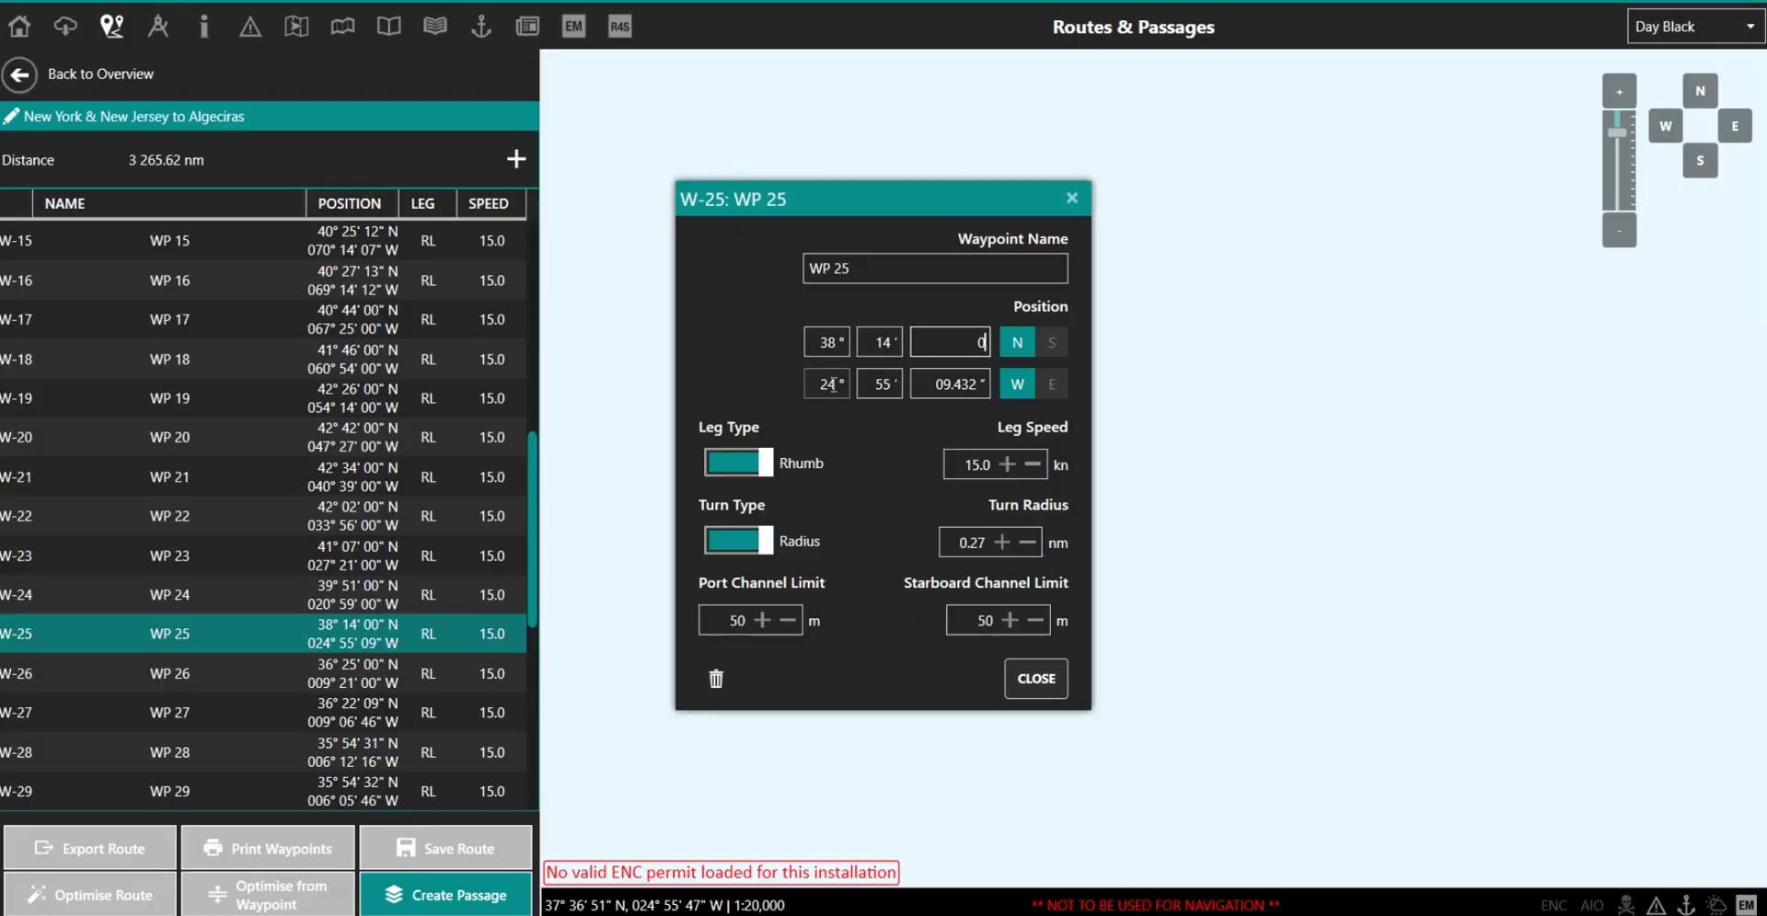
Step: Set the longitude of waypoint WP 25 to 014° 54' 00" W and close its properties
{"action": "left_click", "coordinate": [833, 385]}
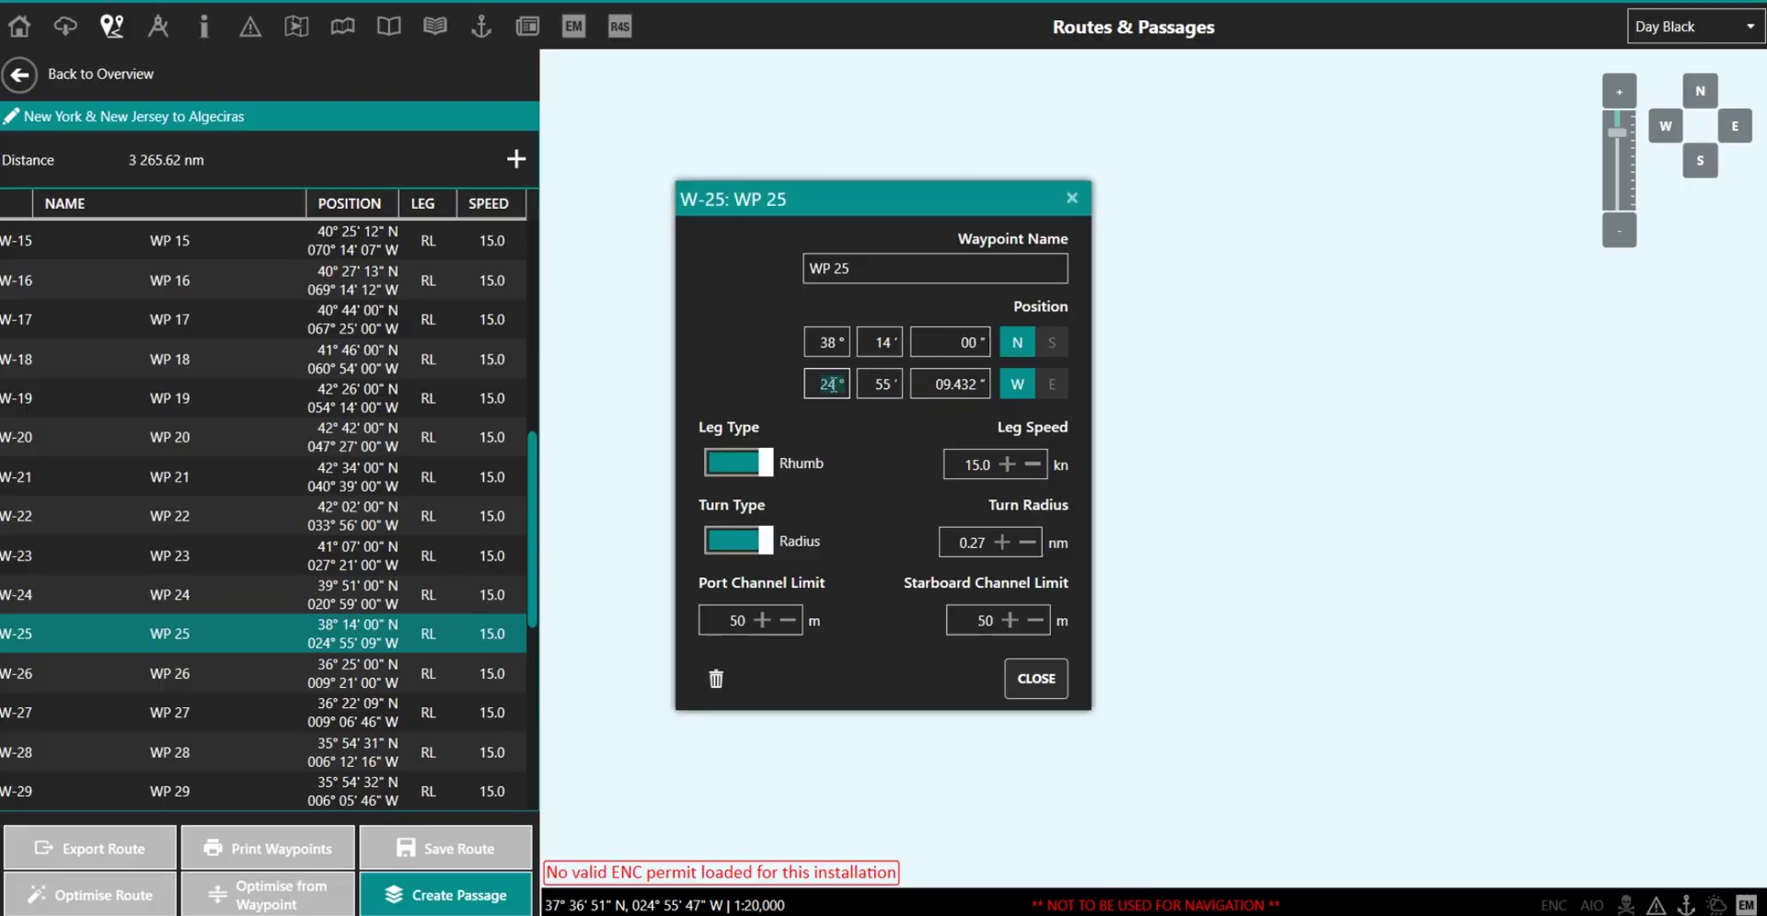
{"action": "type", "text": "14"}
{"action": "key", "text": "Tab"}
{"action": "type", "text": "54"}
{"action": "key", "text": "Tab"}
{"action": "type", "text": "0"}
{"action": "left_click", "coordinate": [1030, 678]}
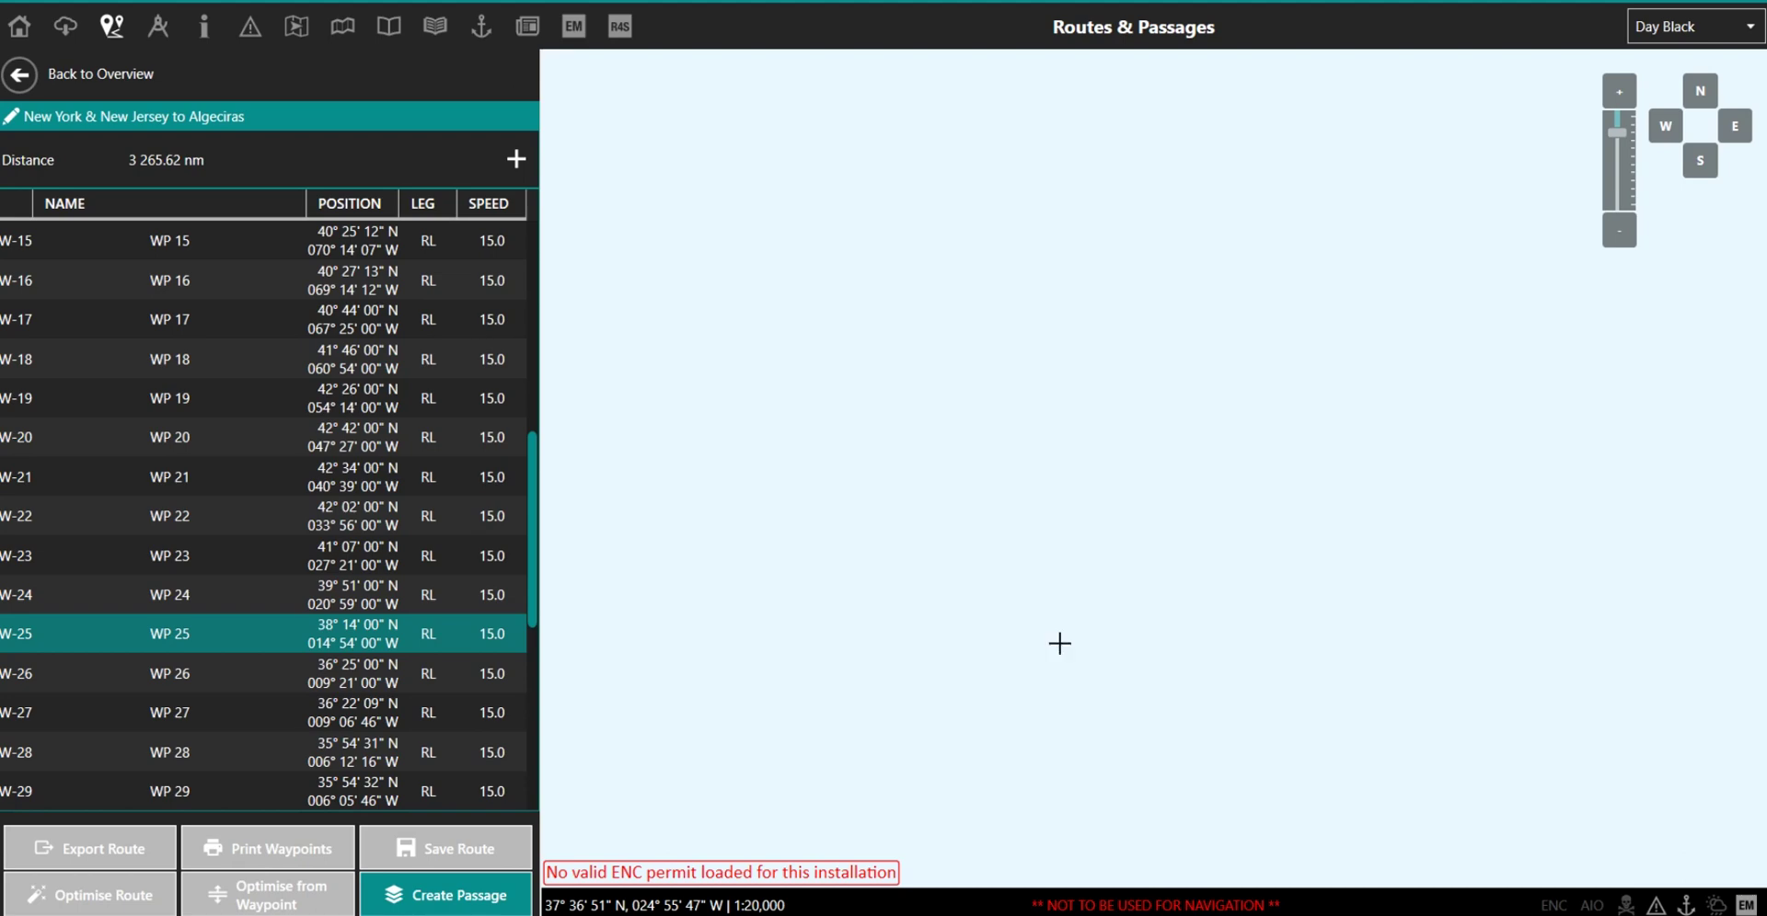
Step: Switch to Skymate Pro and set the distance interval of the great circle trackpoints to 500
{"action": "scroll", "coordinate": [1120, 582], "scroll_direction": "down", "scroll_amount": 3}
{"action": "scroll", "coordinate": [1121, 578], "scroll_direction": "down", "scroll_amount": 5}
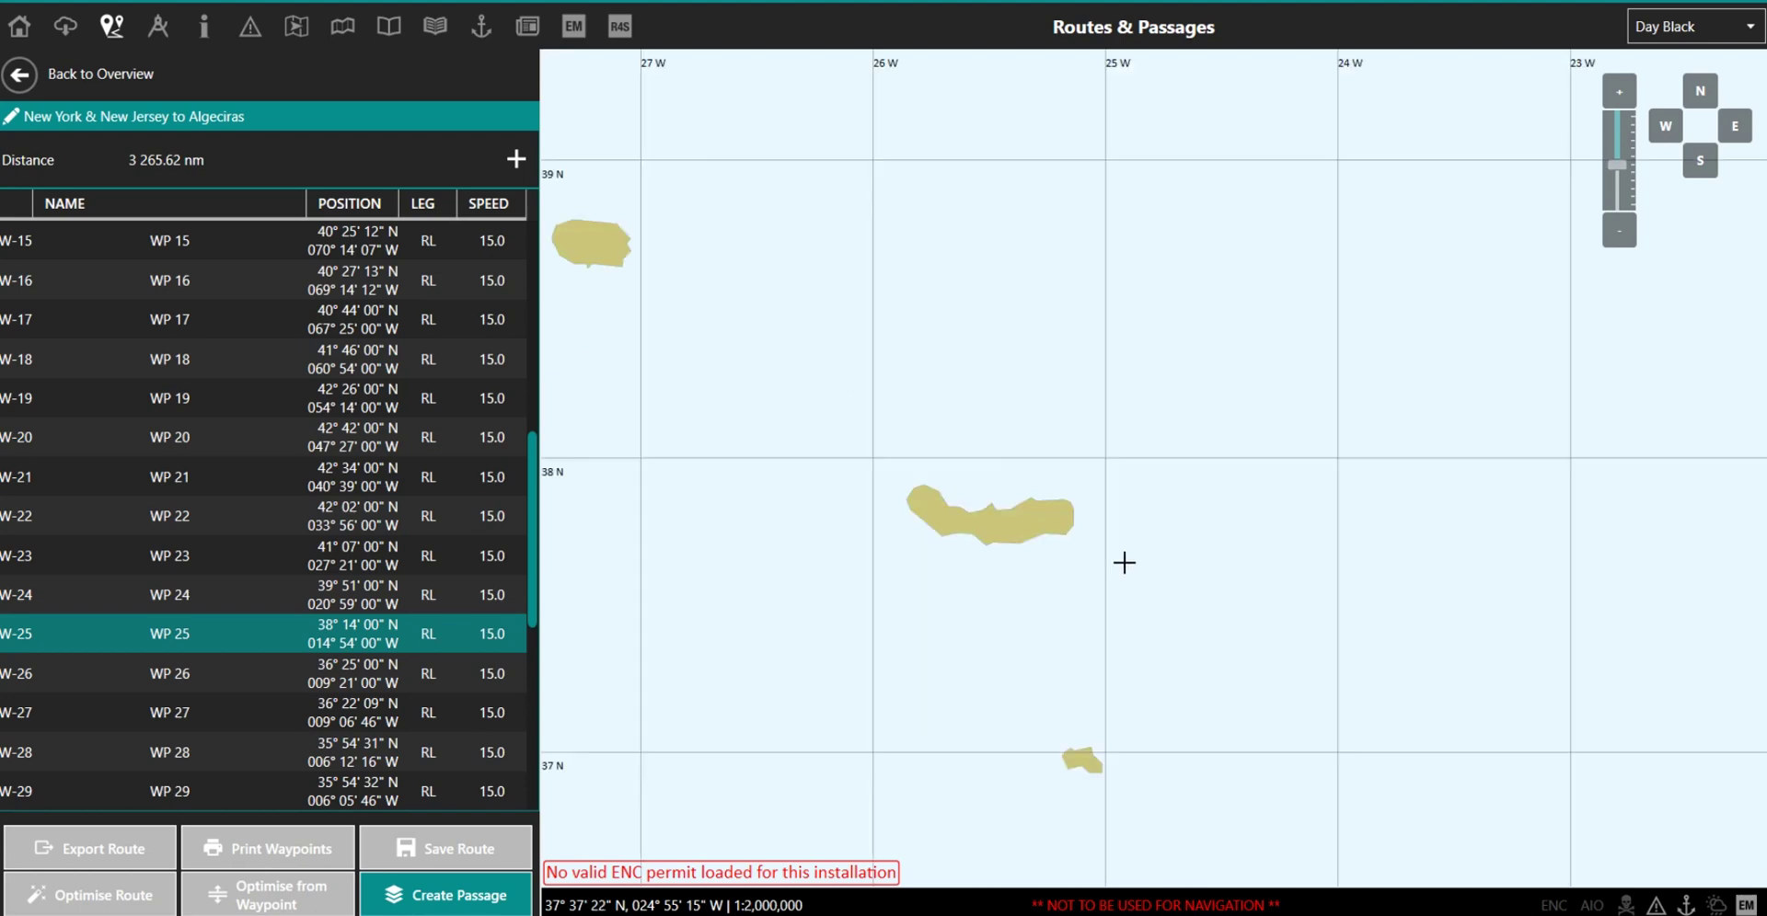
{"action": "scroll", "coordinate": [1193, 534], "scroll_direction": "down", "scroll_amount": 4}
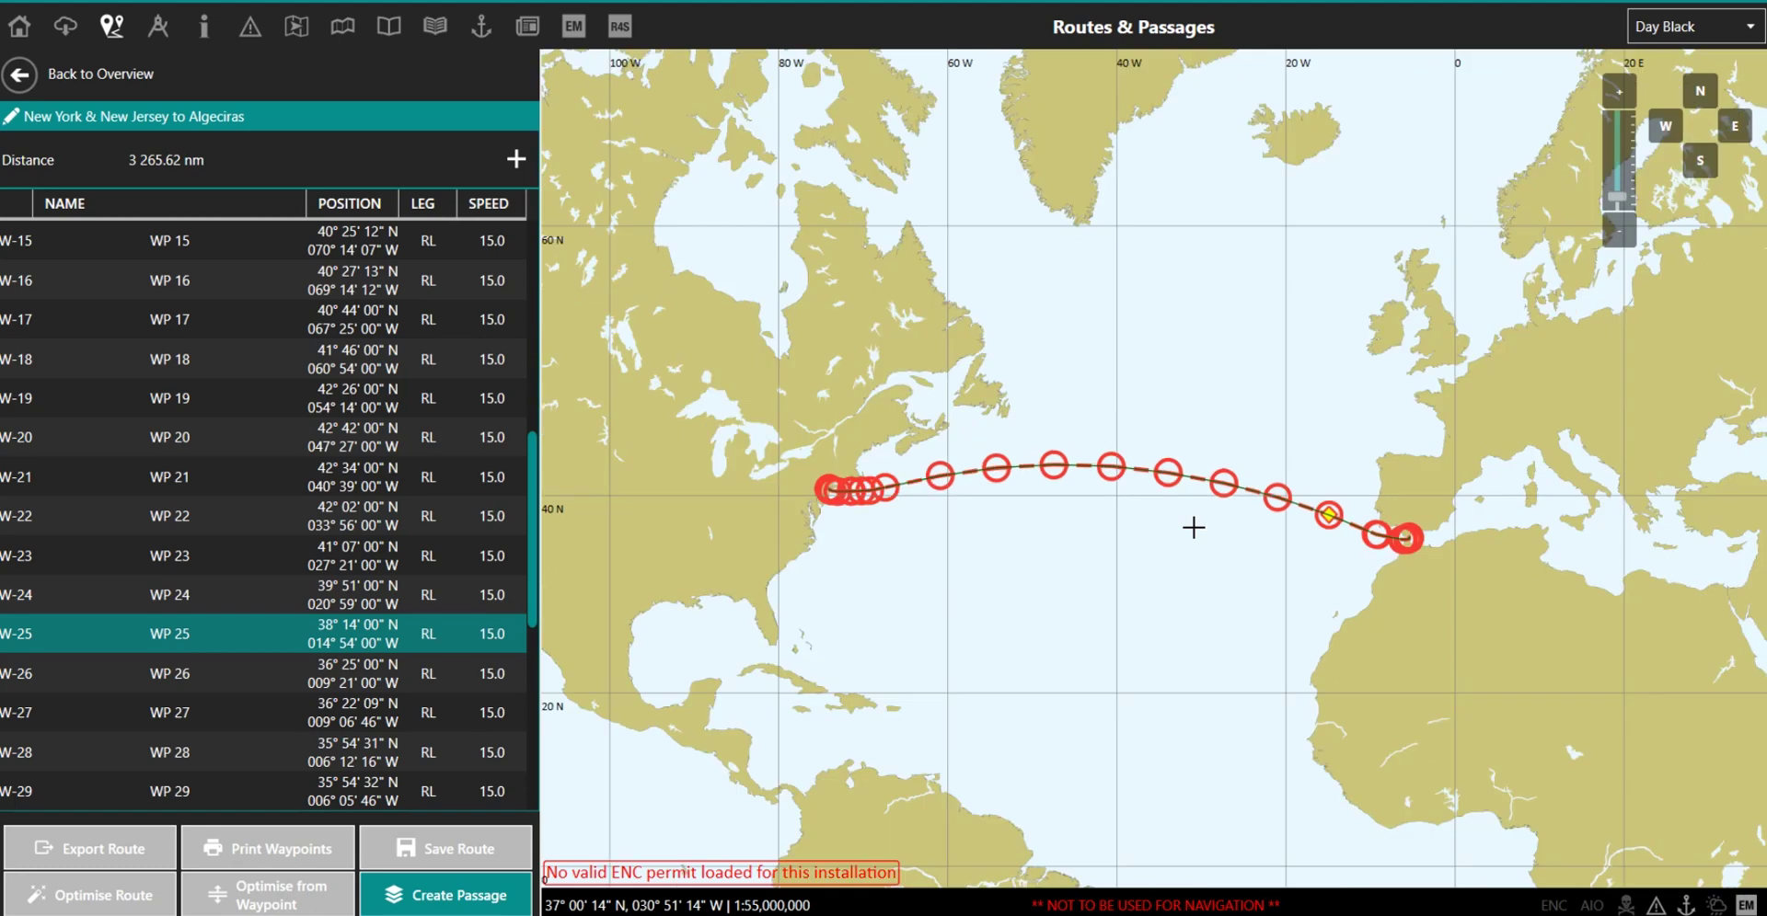
{"action": "scroll", "coordinate": [1067, 561], "scroll_direction": "up", "scroll_amount": 2}
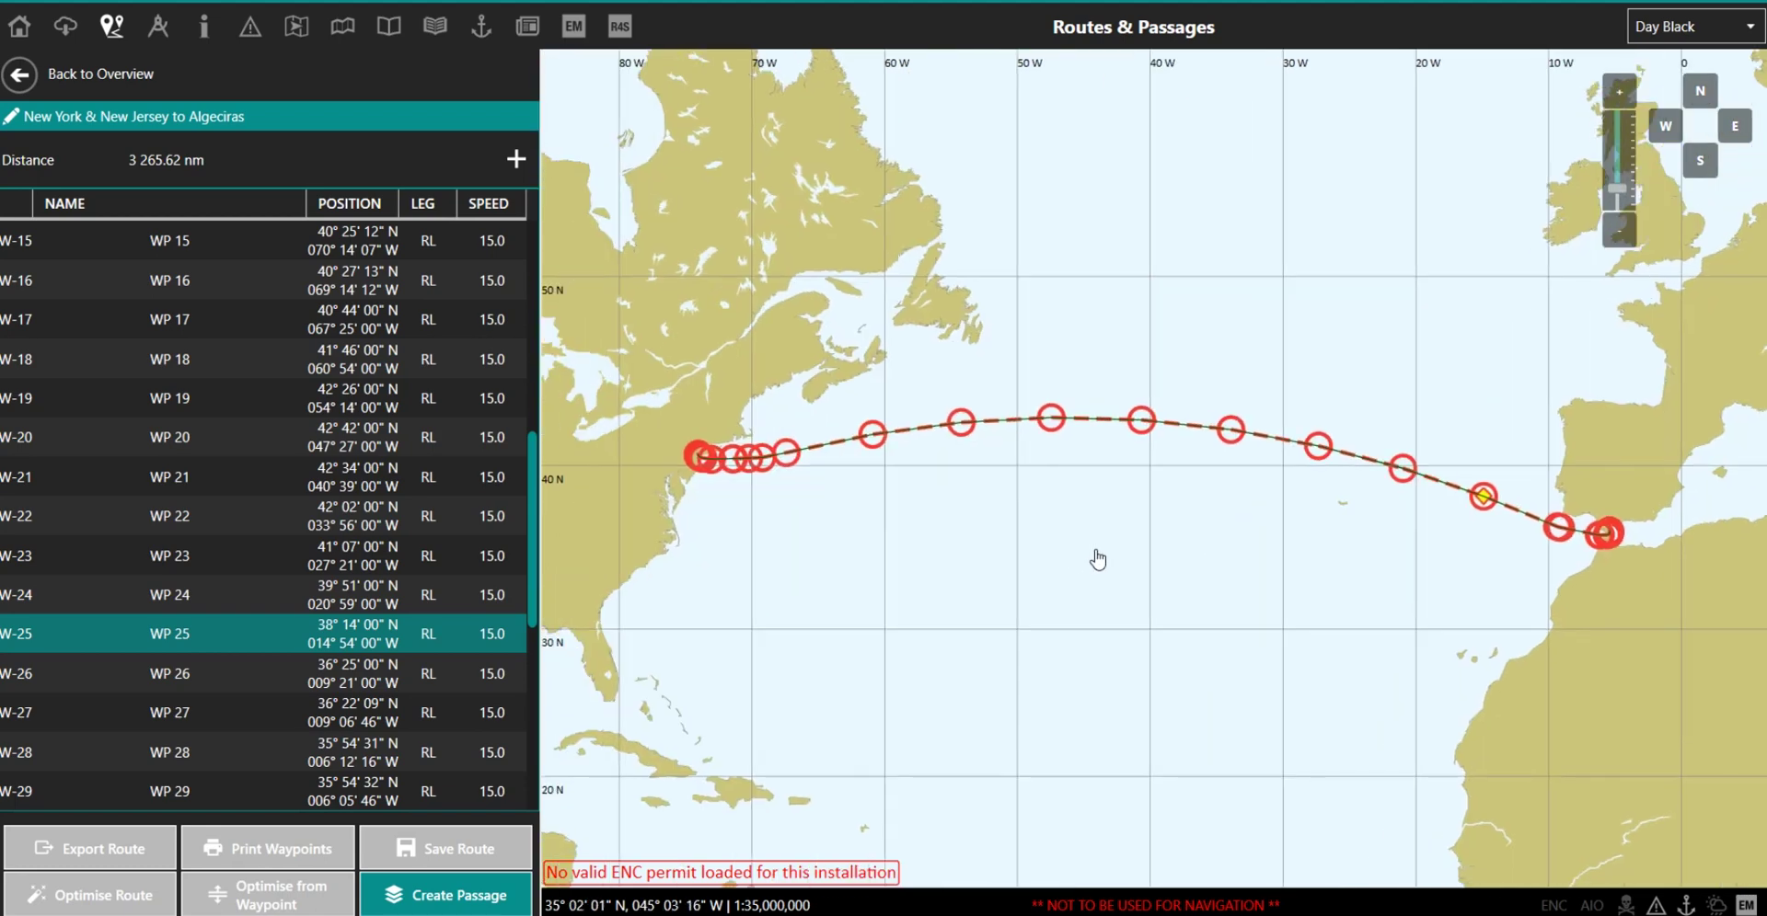
{"action": "left_click_drag", "start_coordinate": [1083, 552], "coordinate": [1095, 552]}
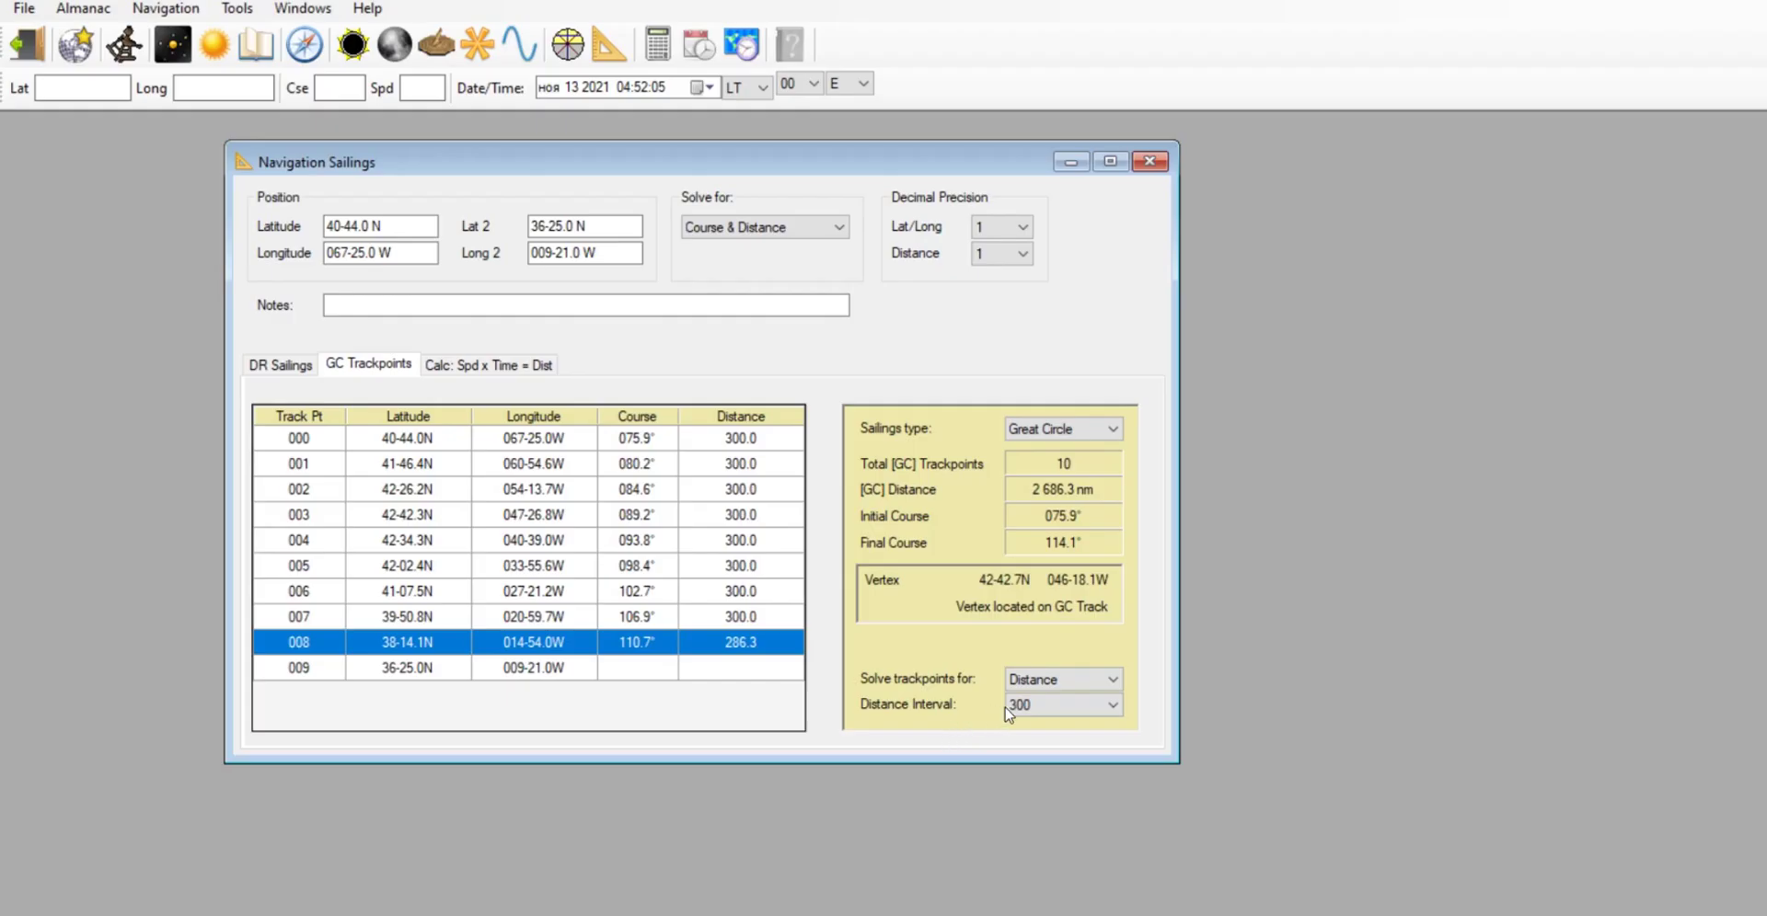
{"action": "left_click", "coordinate": [1011, 707]}
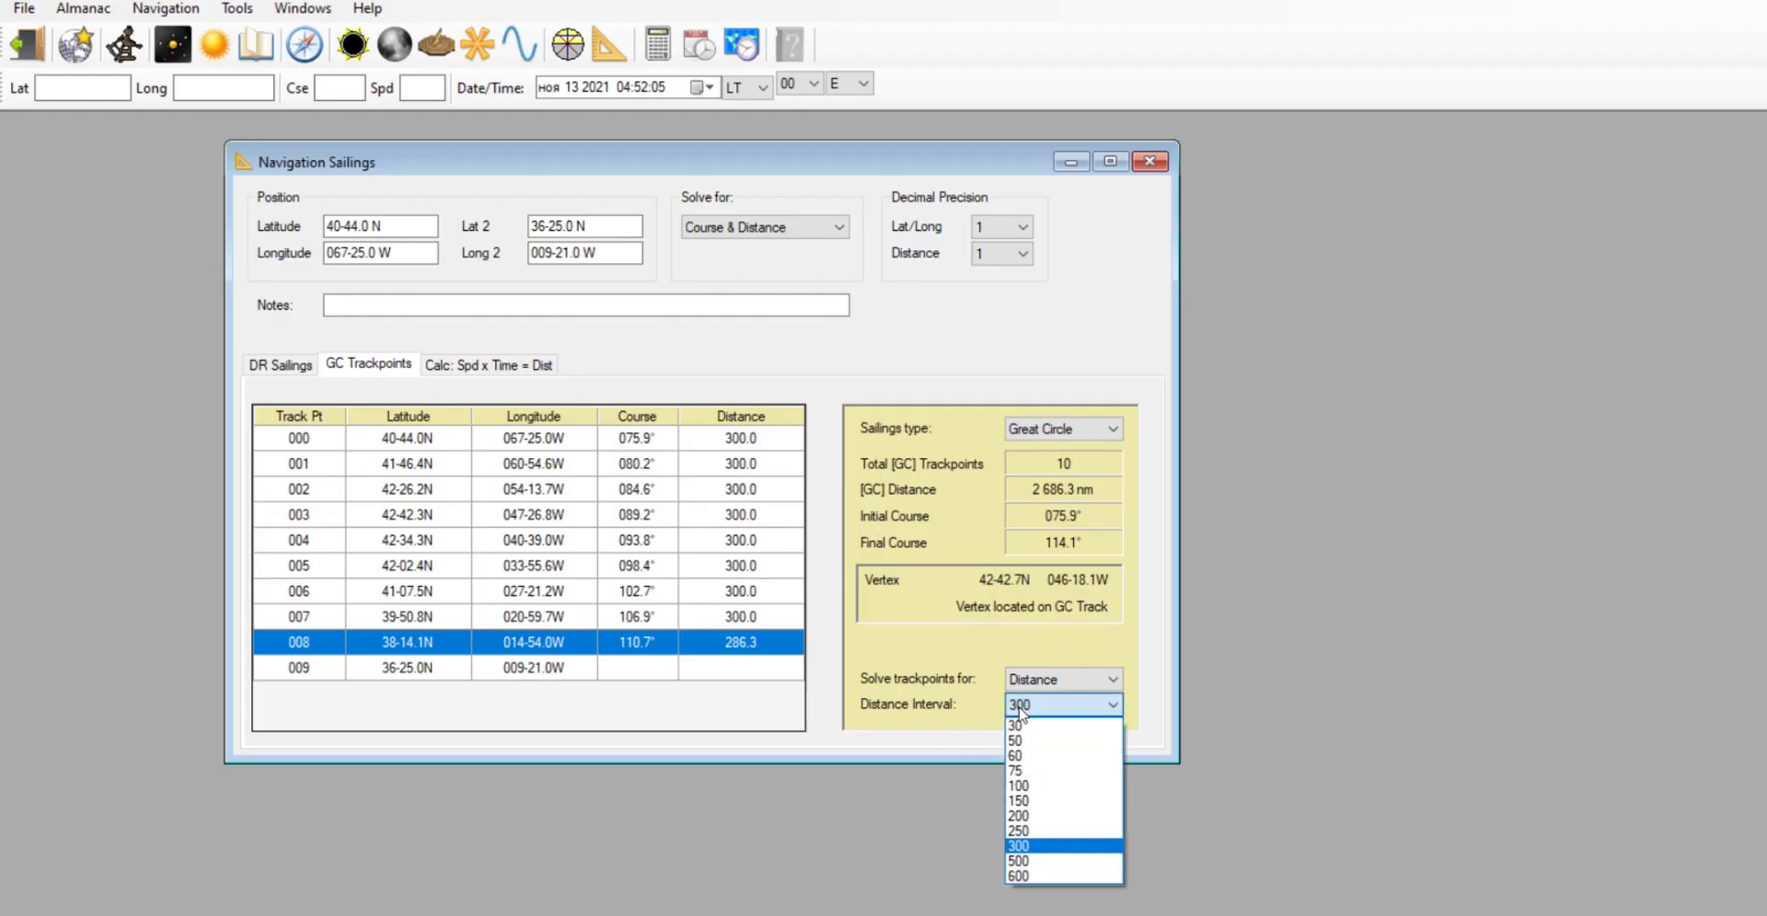
{"action": "left_click", "coordinate": [1025, 861]}
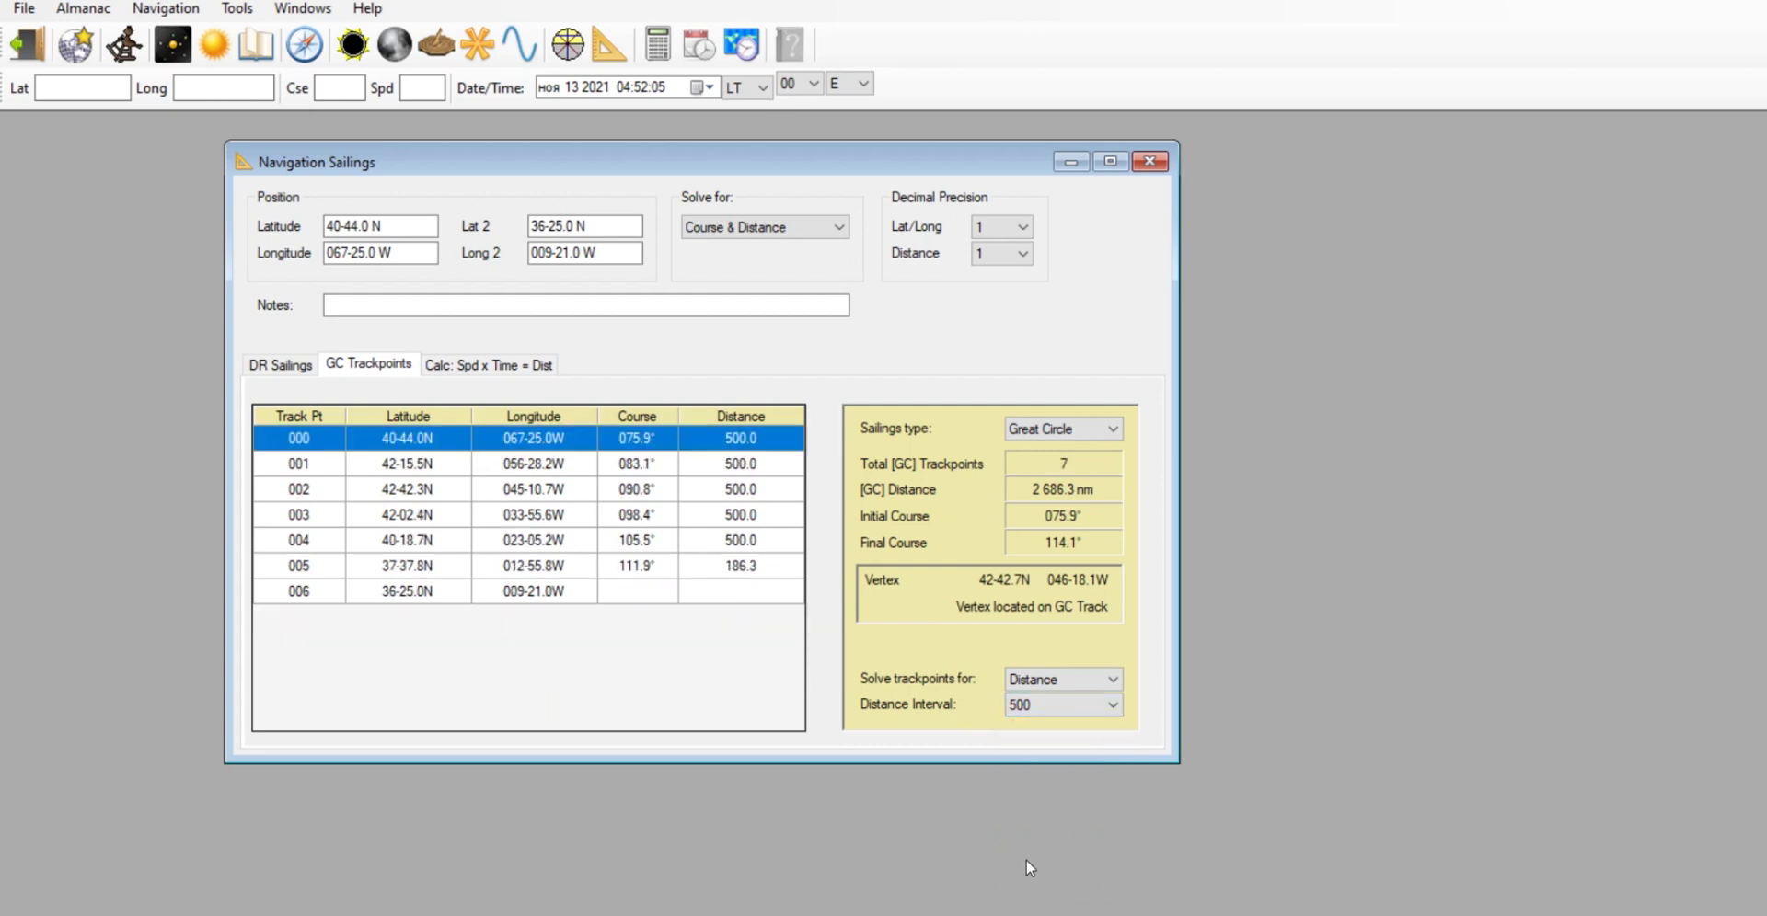
Step: Review great circle trackpoints 001 to 005 computed for the 500 distance interval
{"action": "left_click", "coordinate": [313, 467]}
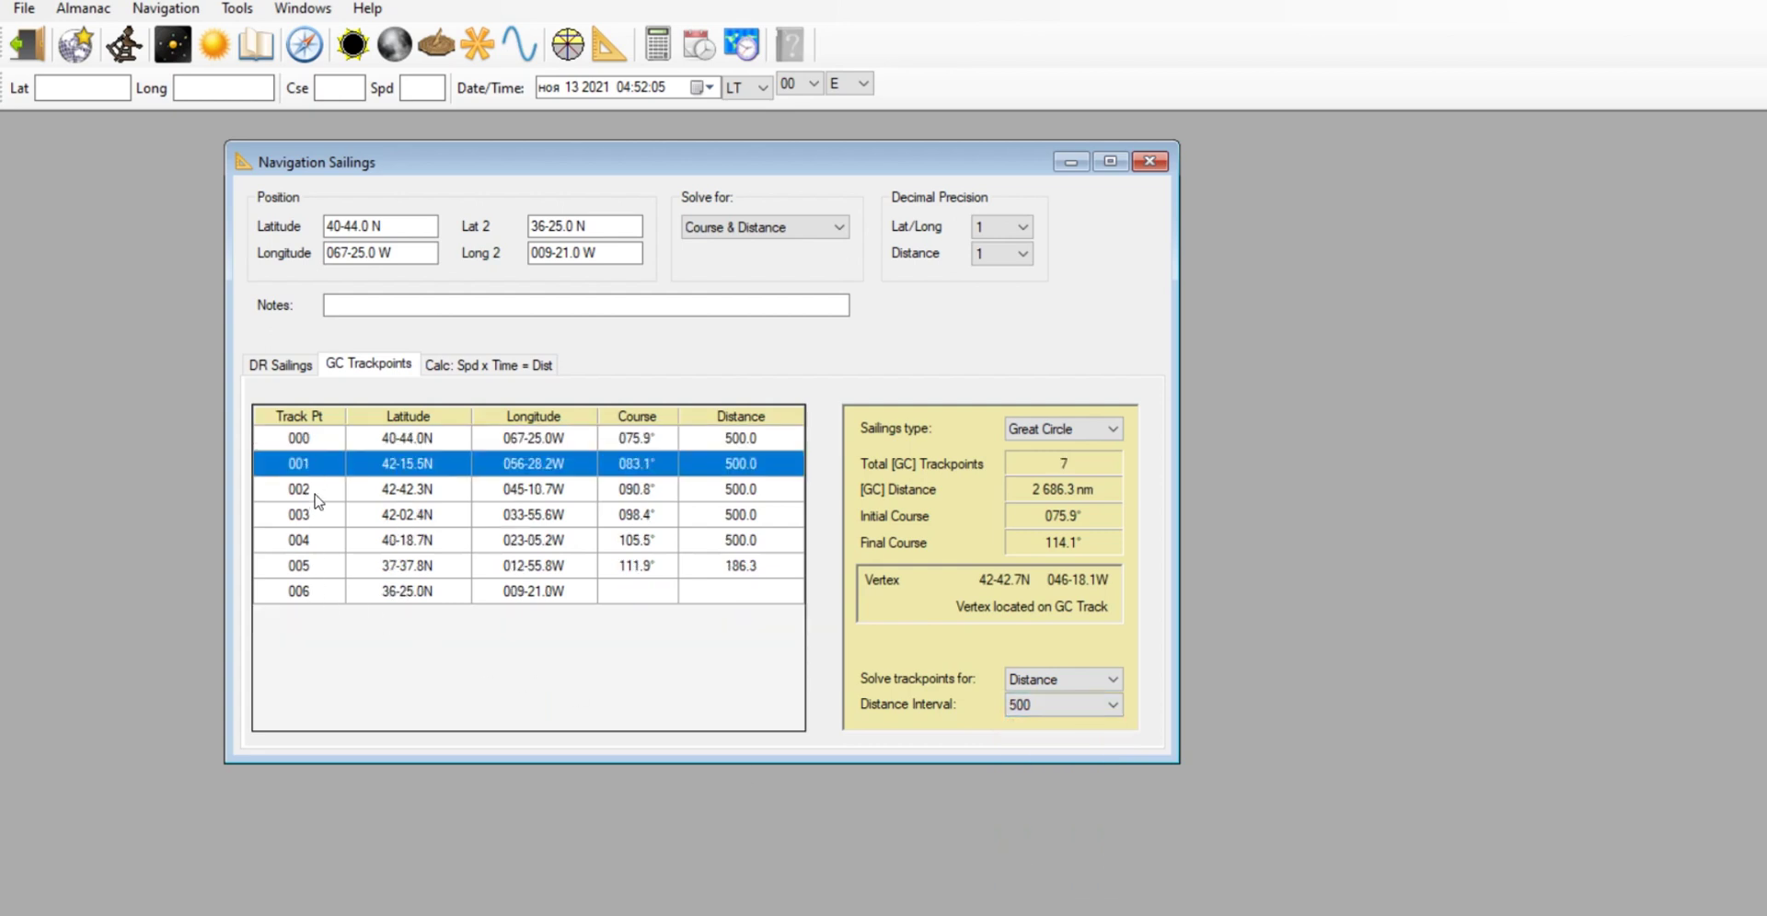
{"action": "left_click", "coordinate": [315, 491]}
{"action": "left_click", "coordinate": [315, 516]}
{"action": "left_click", "coordinate": [315, 541]}
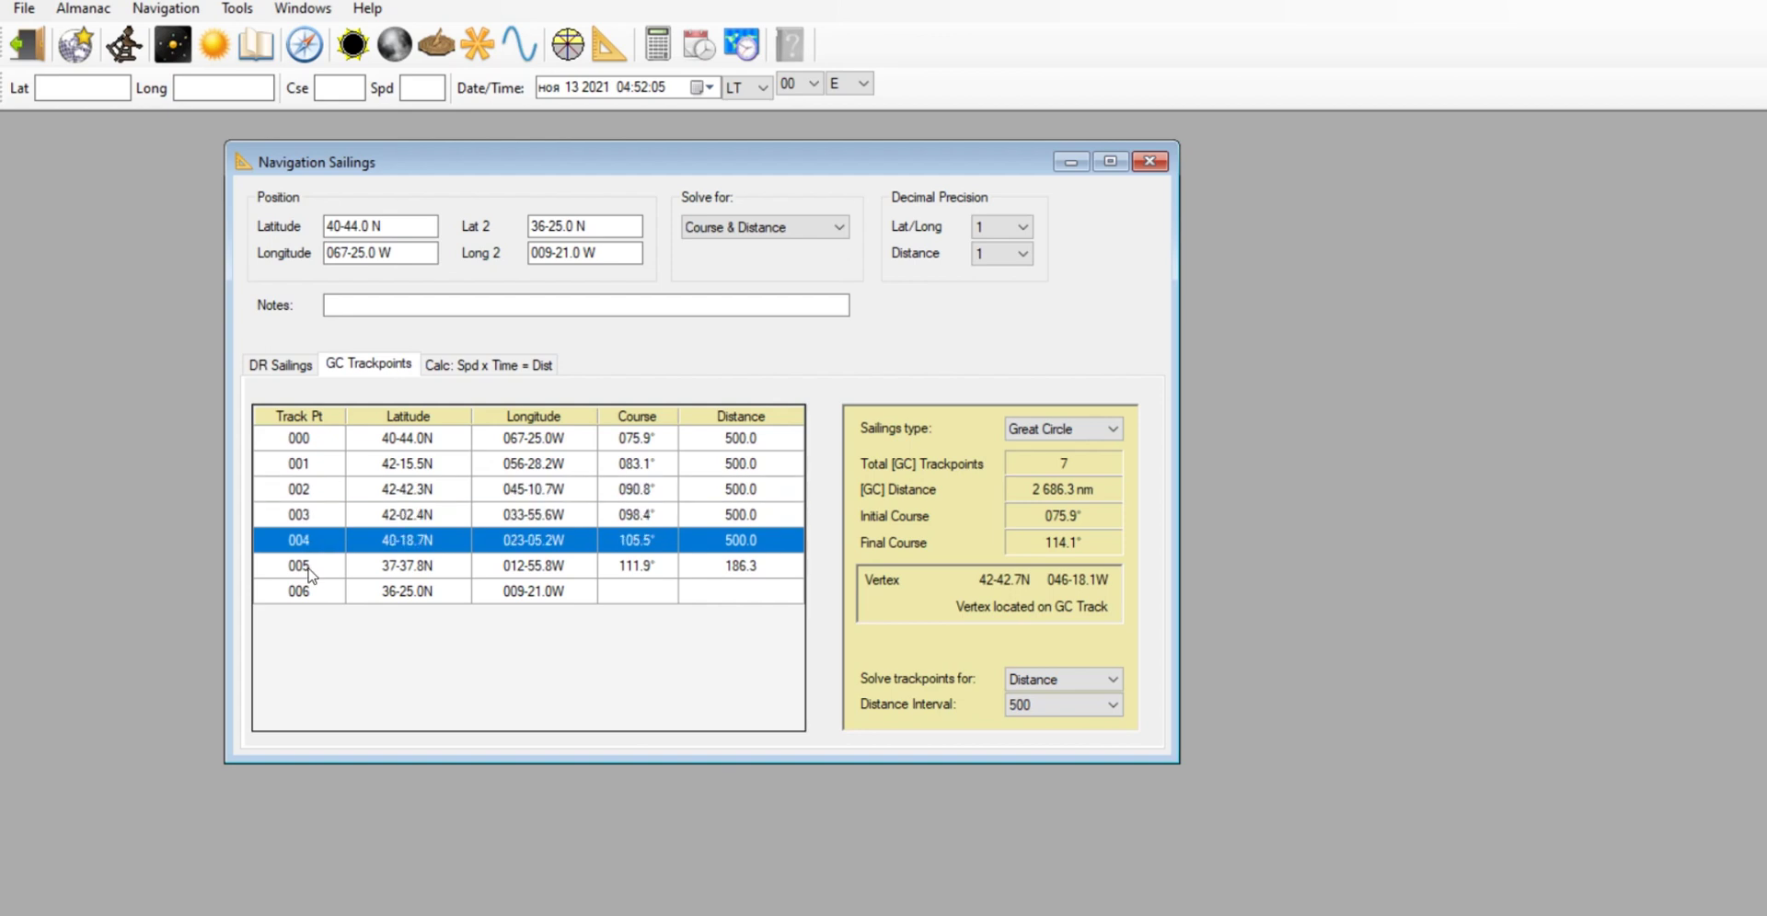
{"action": "left_click", "coordinate": [308, 569]}
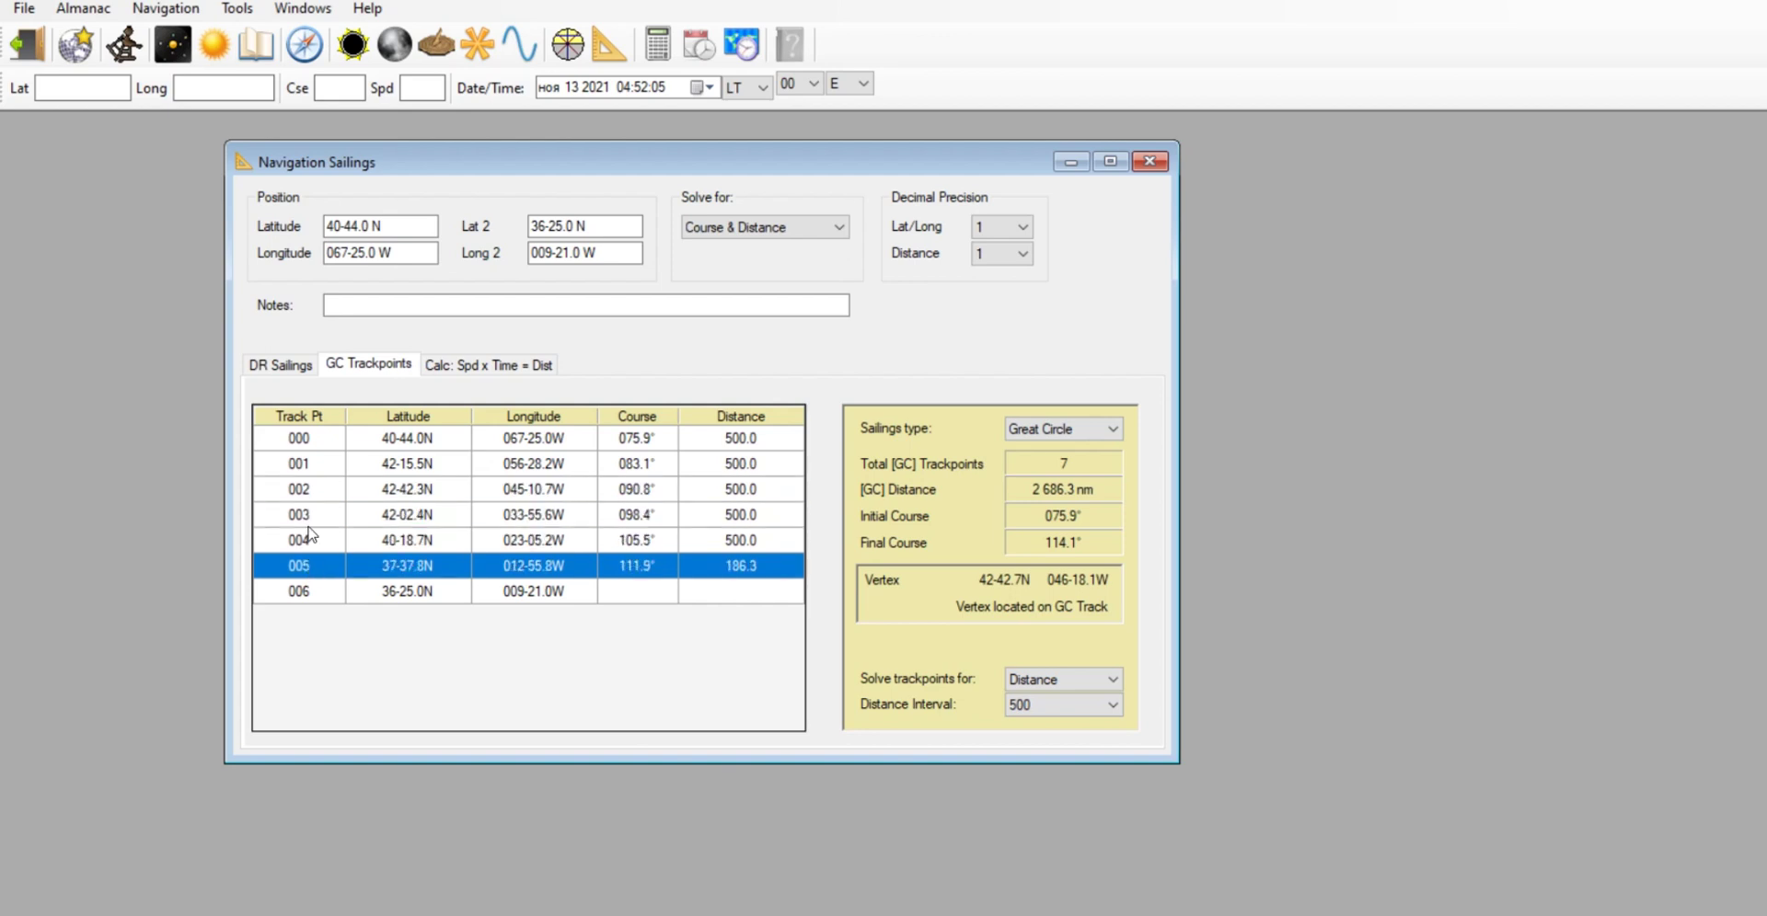
{"action": "left_click", "coordinate": [330, 467]}
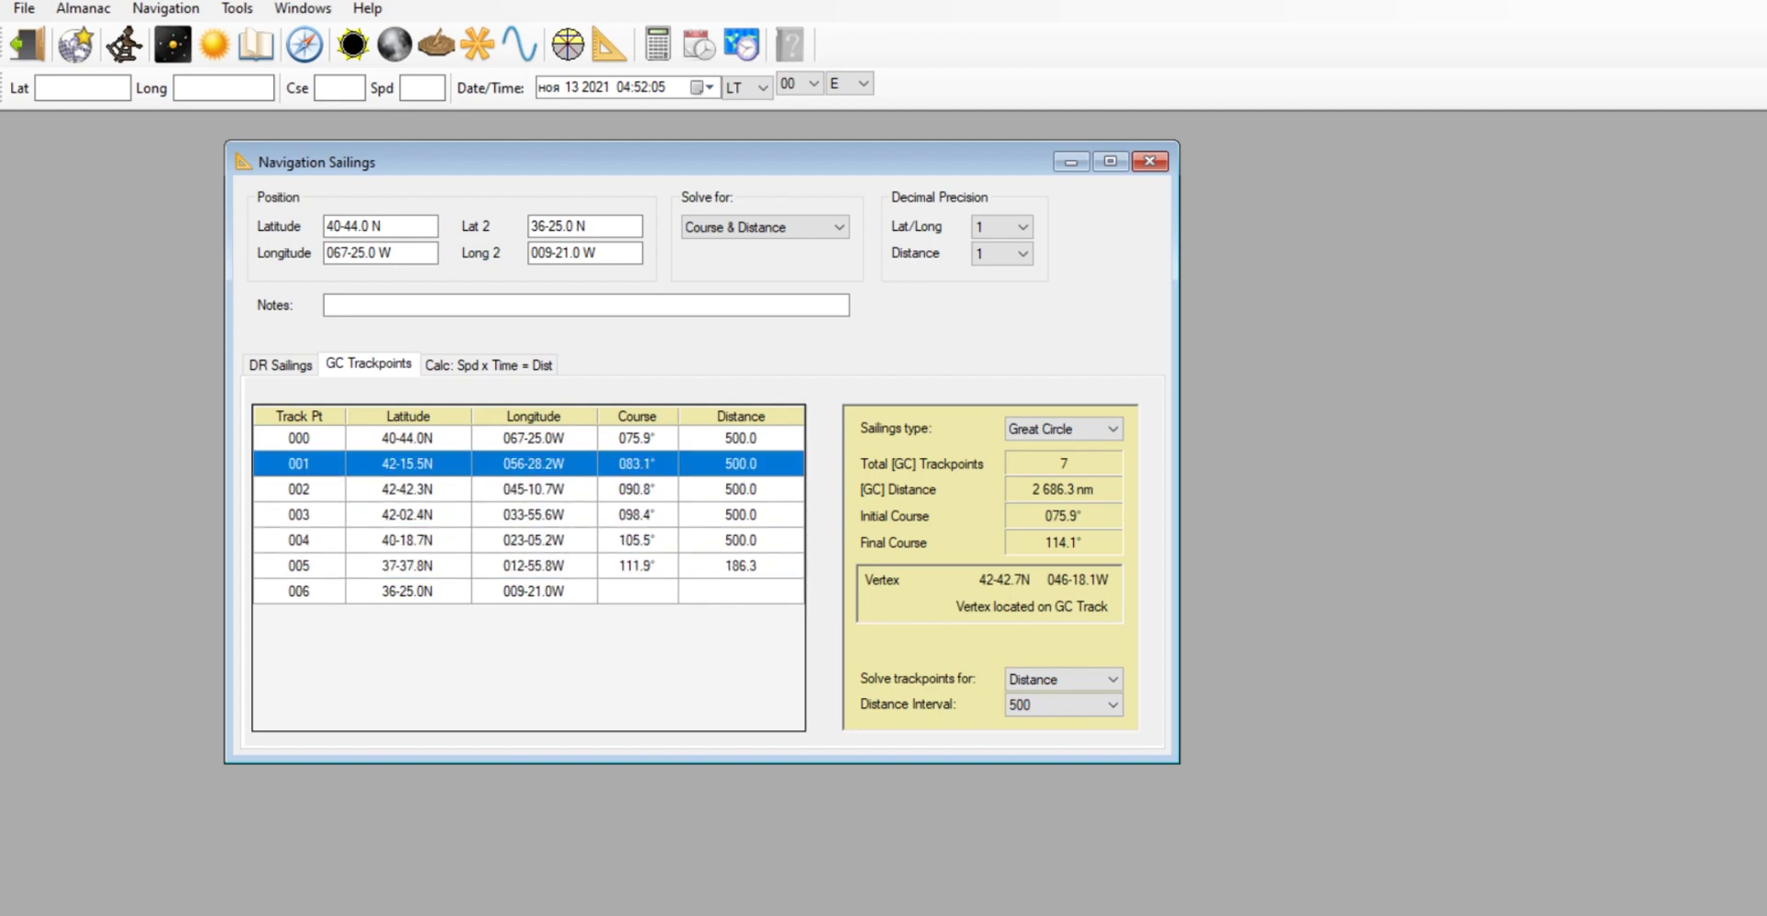
Step: Switch to the route planner and check waypoints WP 18 to WP 22 and WP 24 along the Atlantic crossing on the chart
{"action": "mouse_move", "coordinate": [994, 914]}
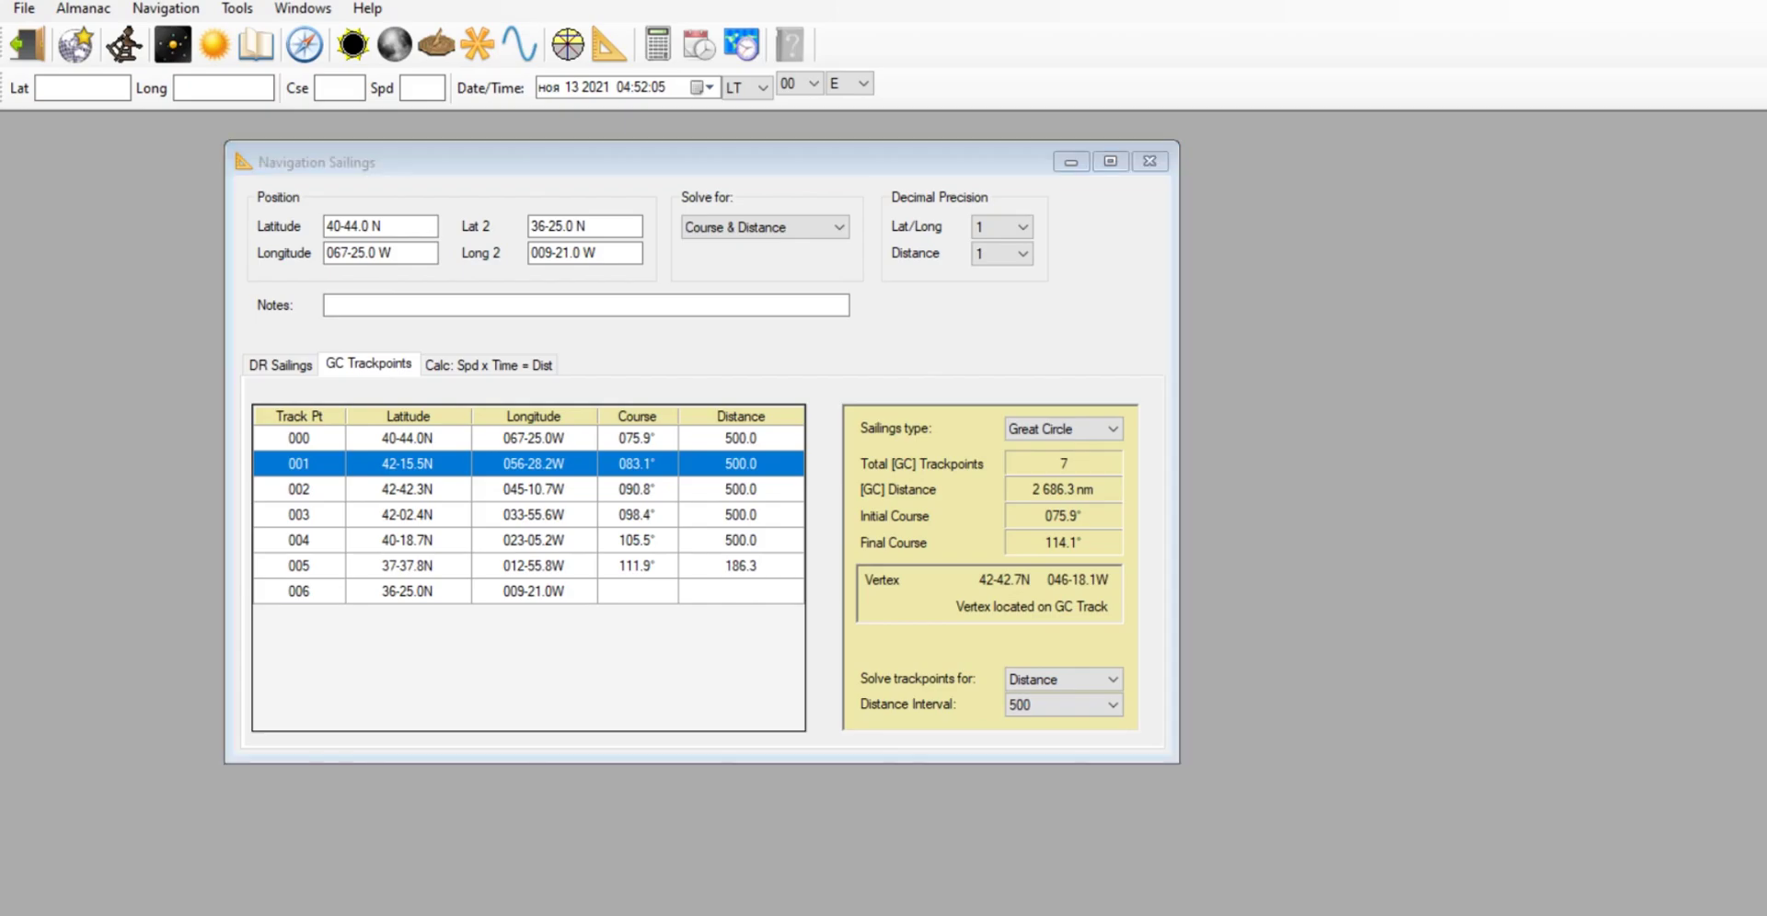
{"action": "key", "text": "alt+Tab"}
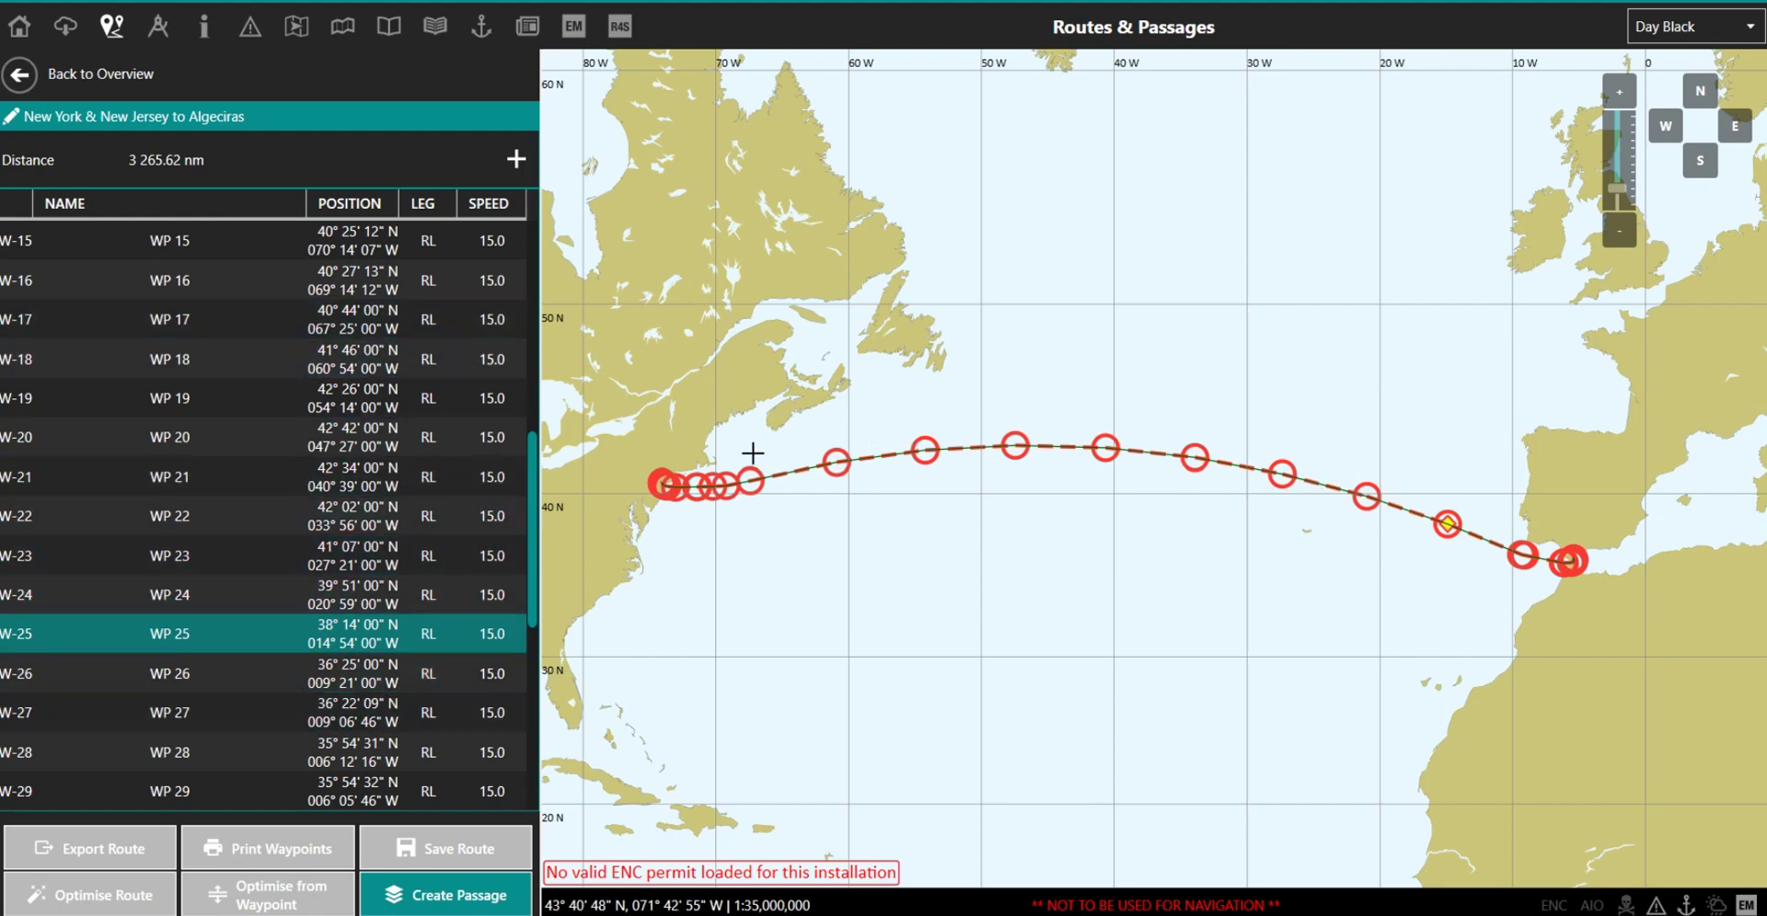
{"action": "left_click", "coordinate": [834, 462]}
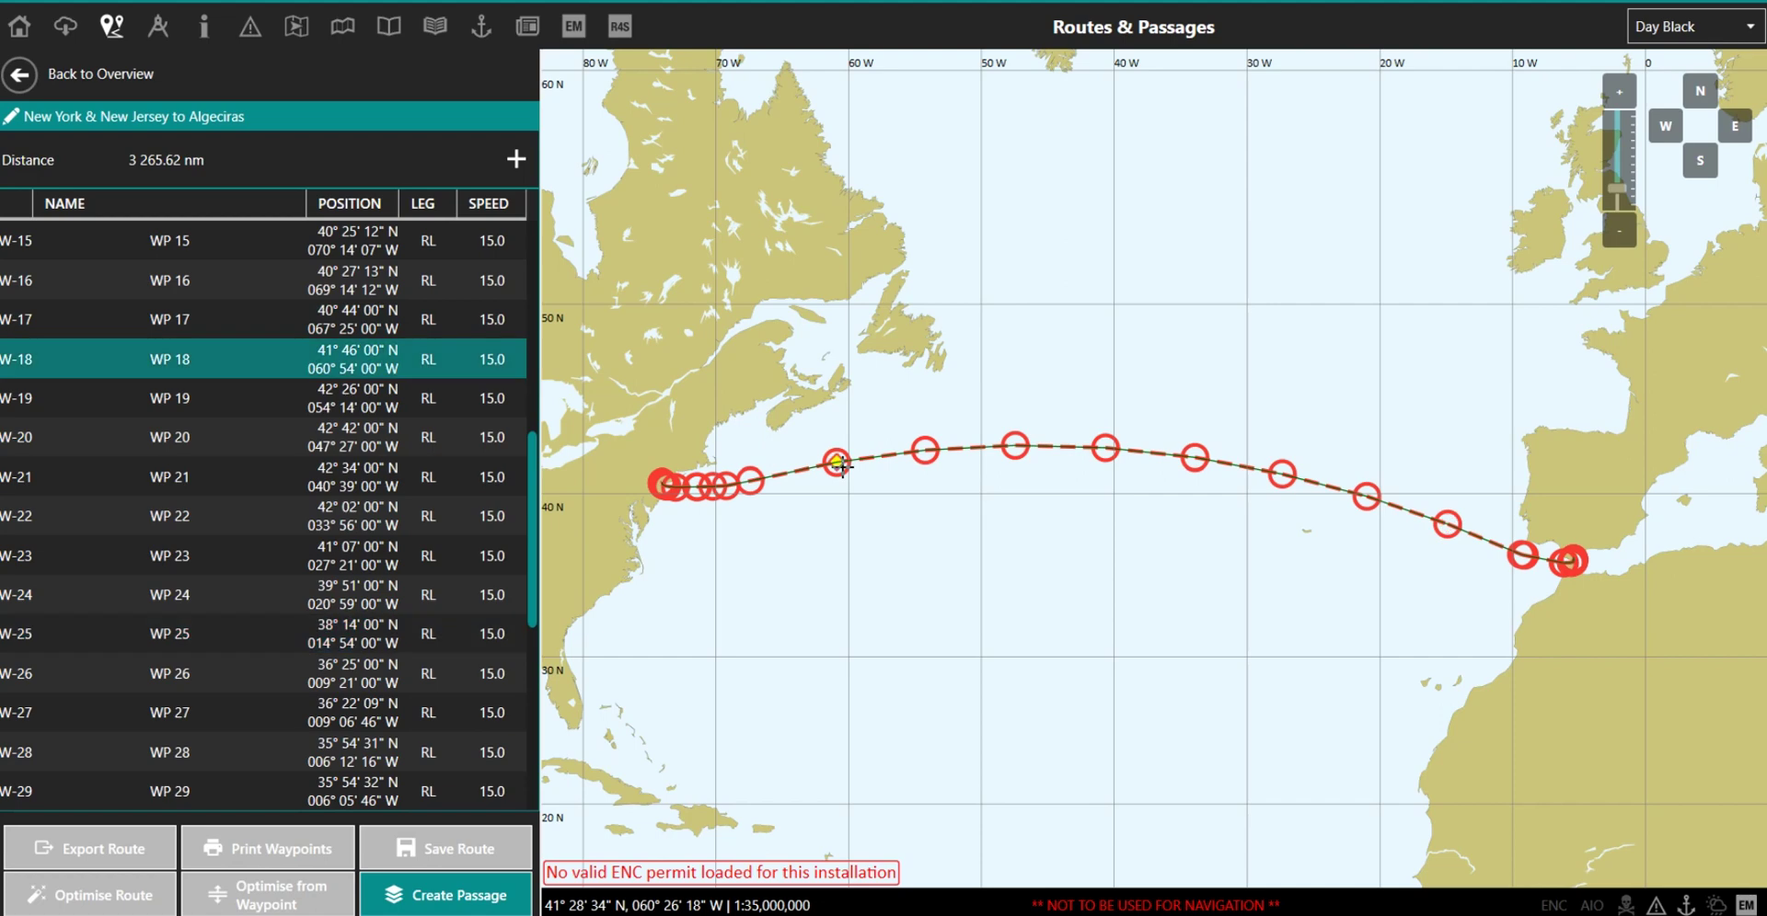
{"action": "left_click", "coordinate": [924, 450]}
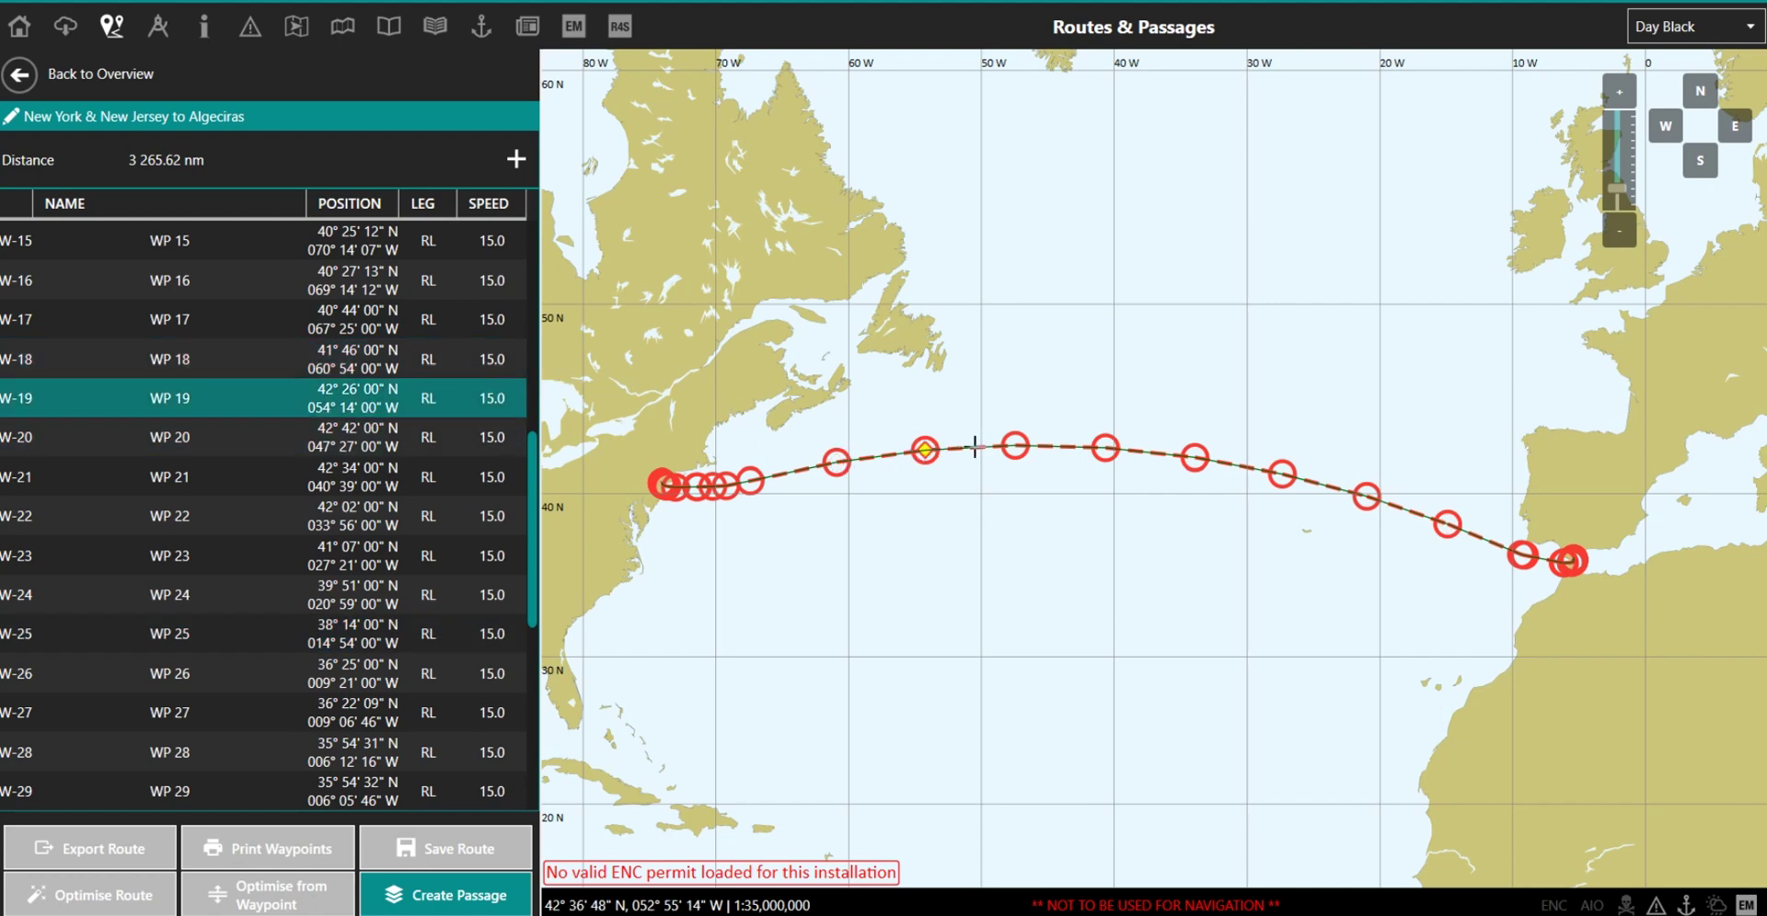
{"action": "left_click", "coordinate": [1015, 446]}
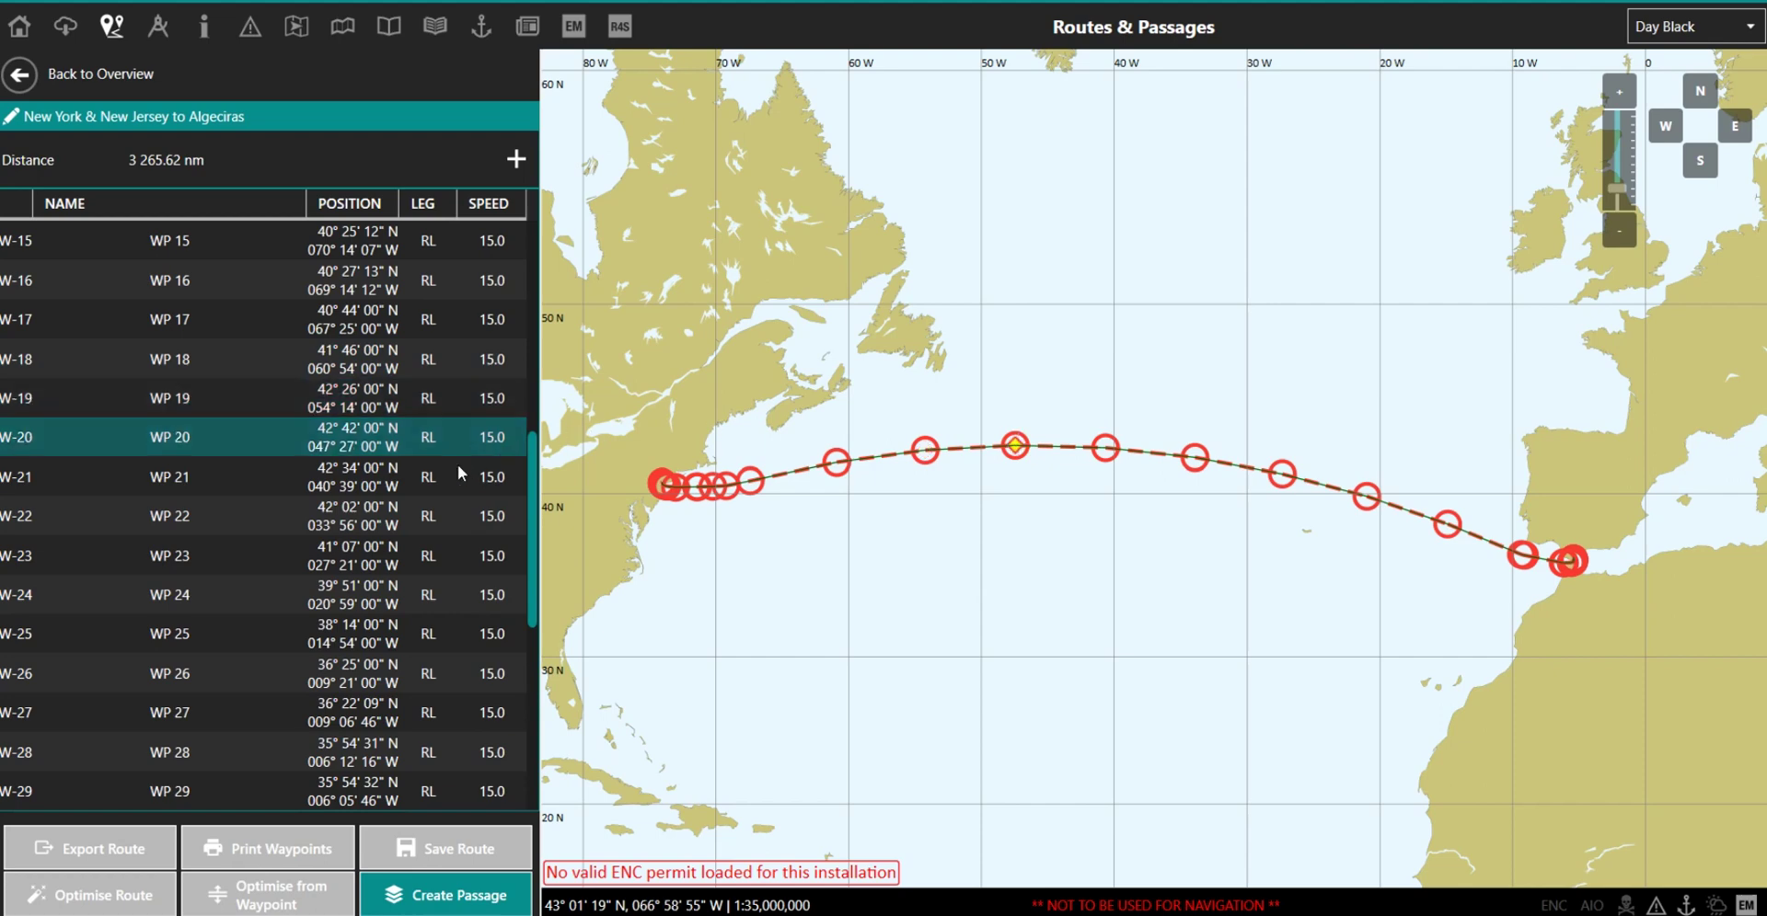
{"action": "left_click", "coordinate": [1103, 446]}
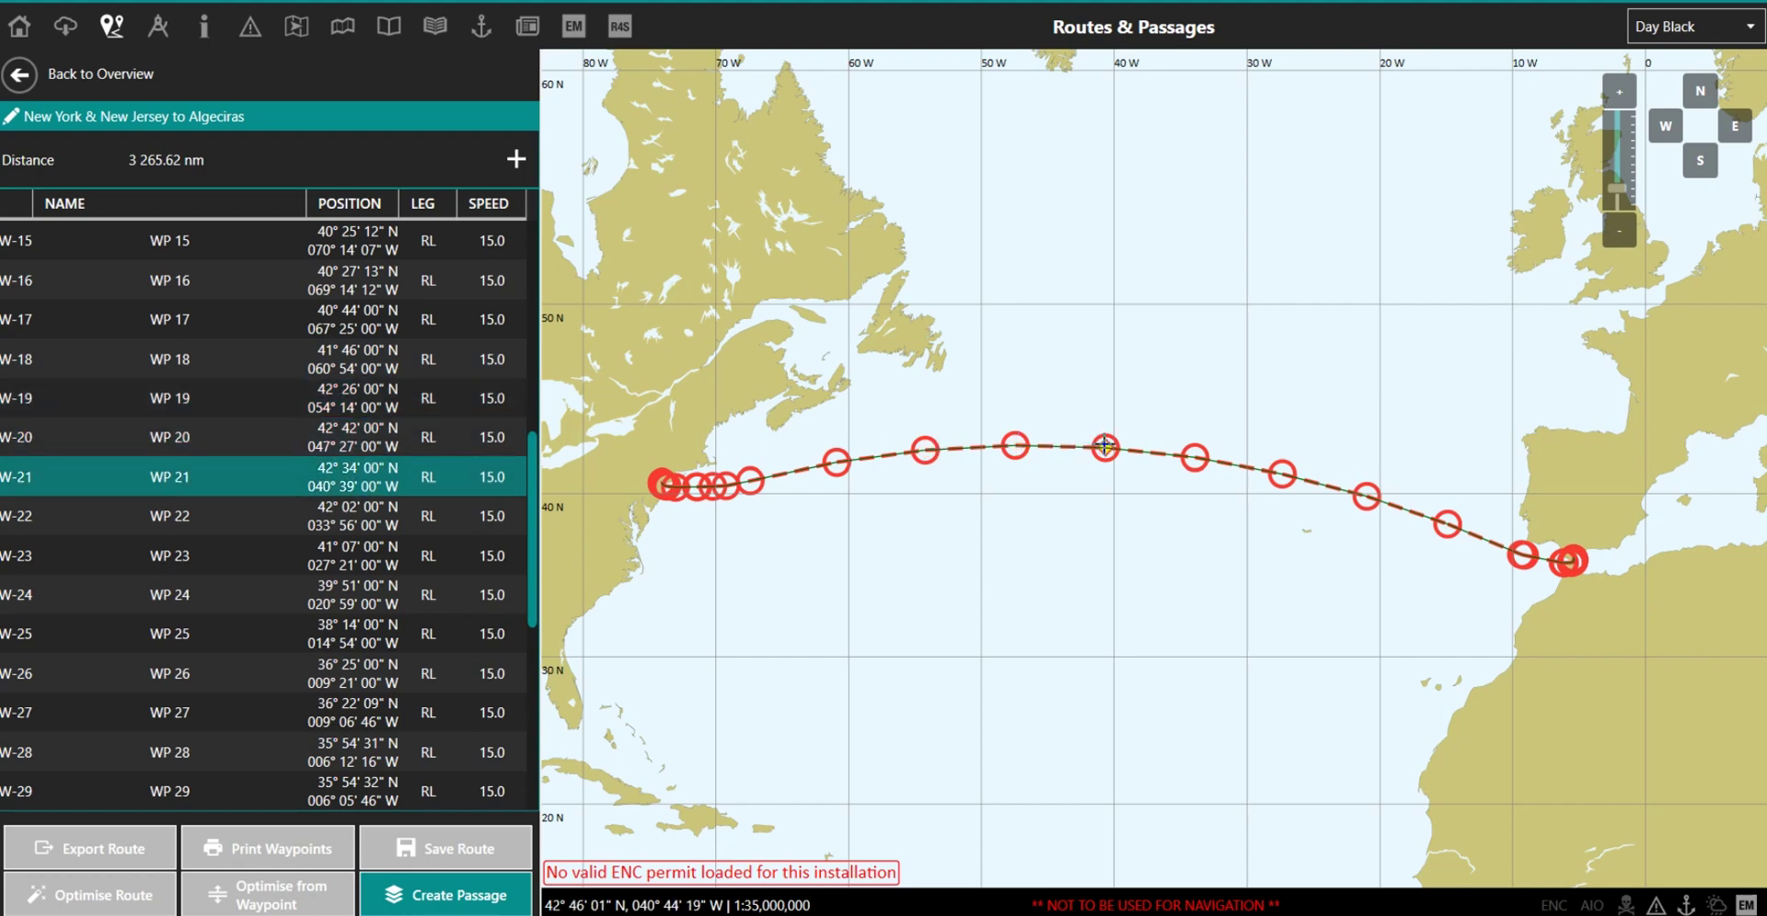
{"action": "left_click", "coordinate": [1192, 456]}
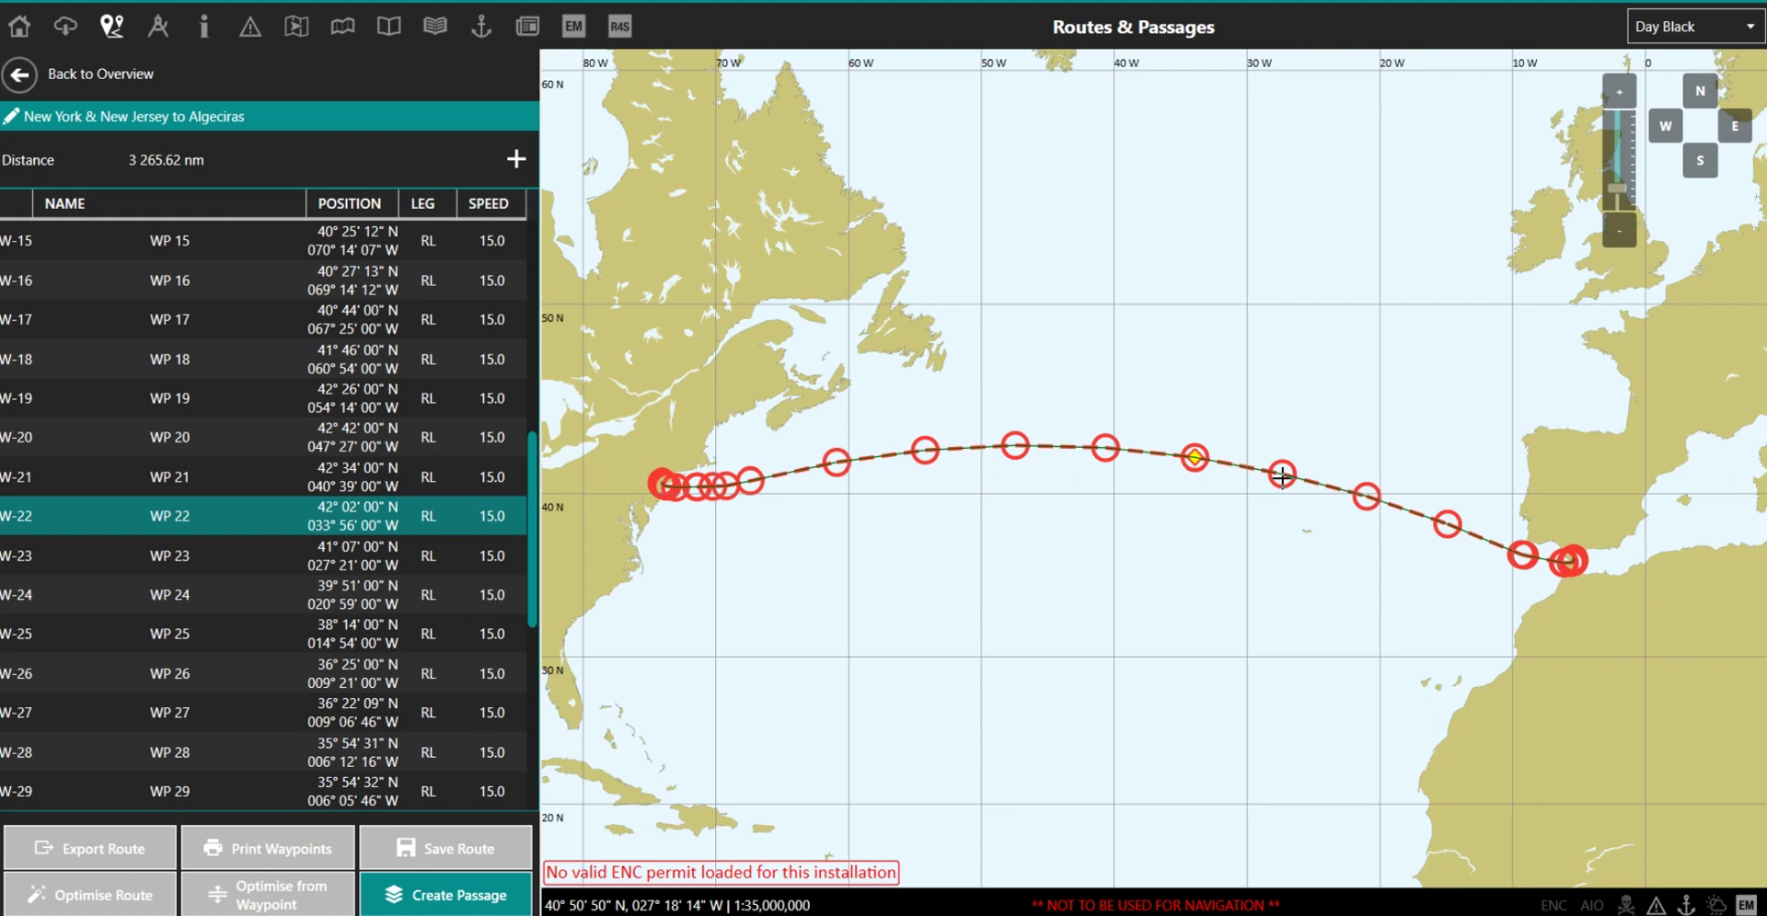
{"action": "left_click", "coordinate": [1367, 497]}
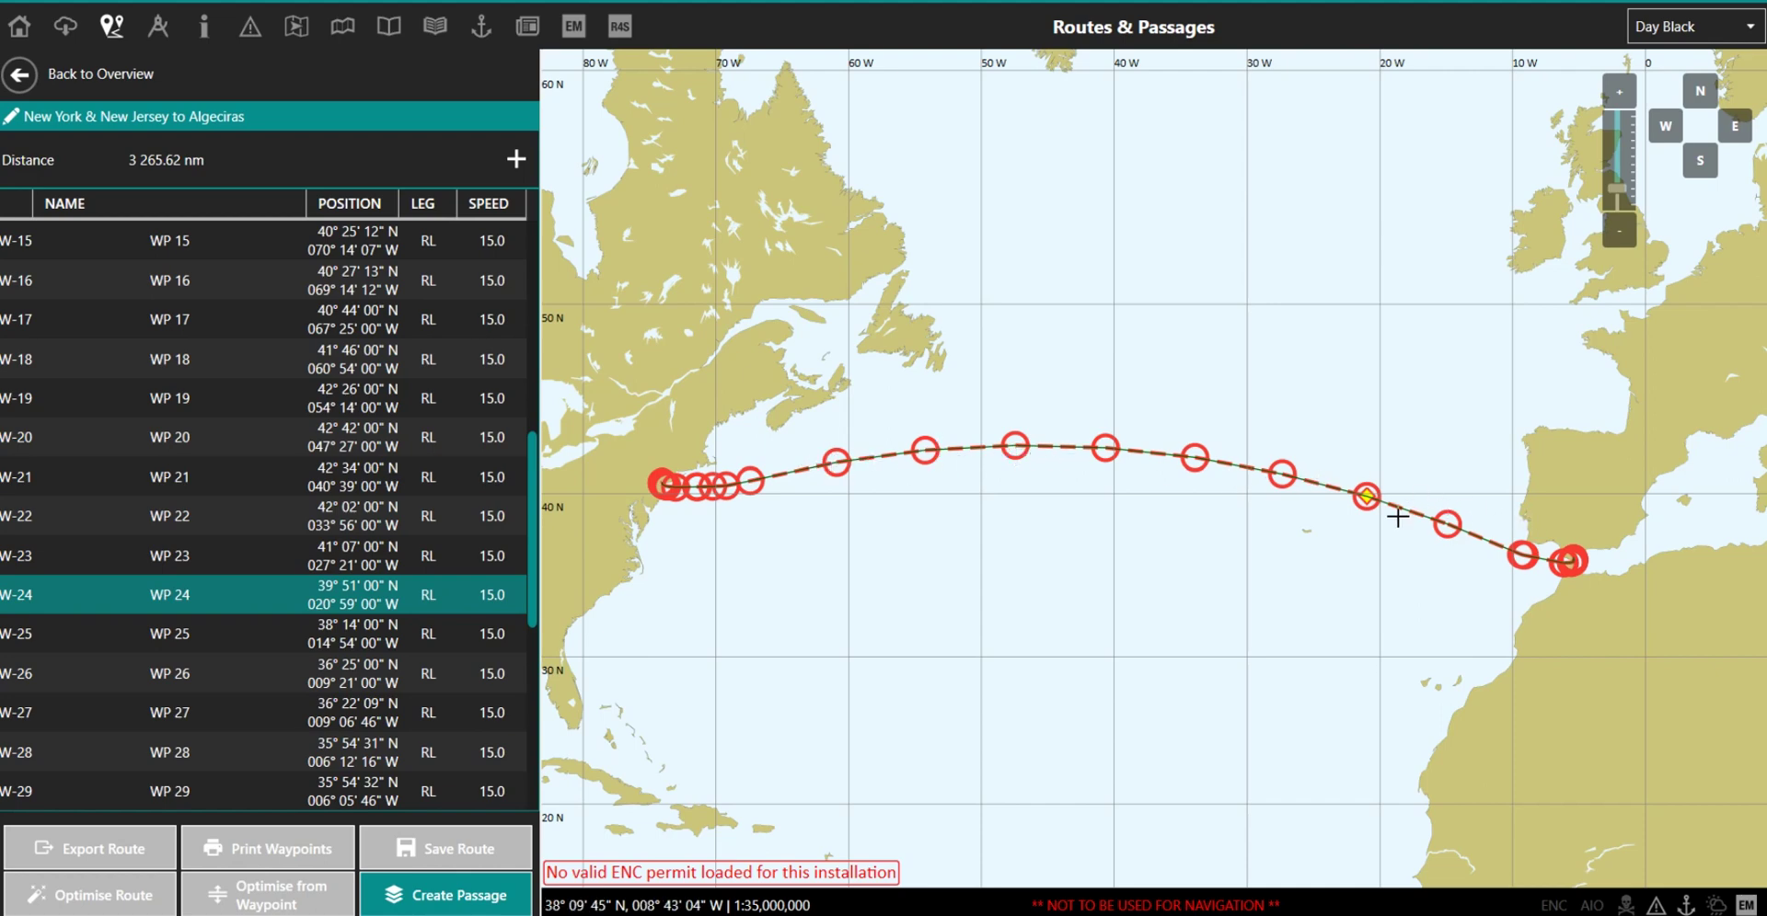
{"action": "left_click_drag", "start_coordinate": [1160, 592], "coordinate": [1210, 458]}
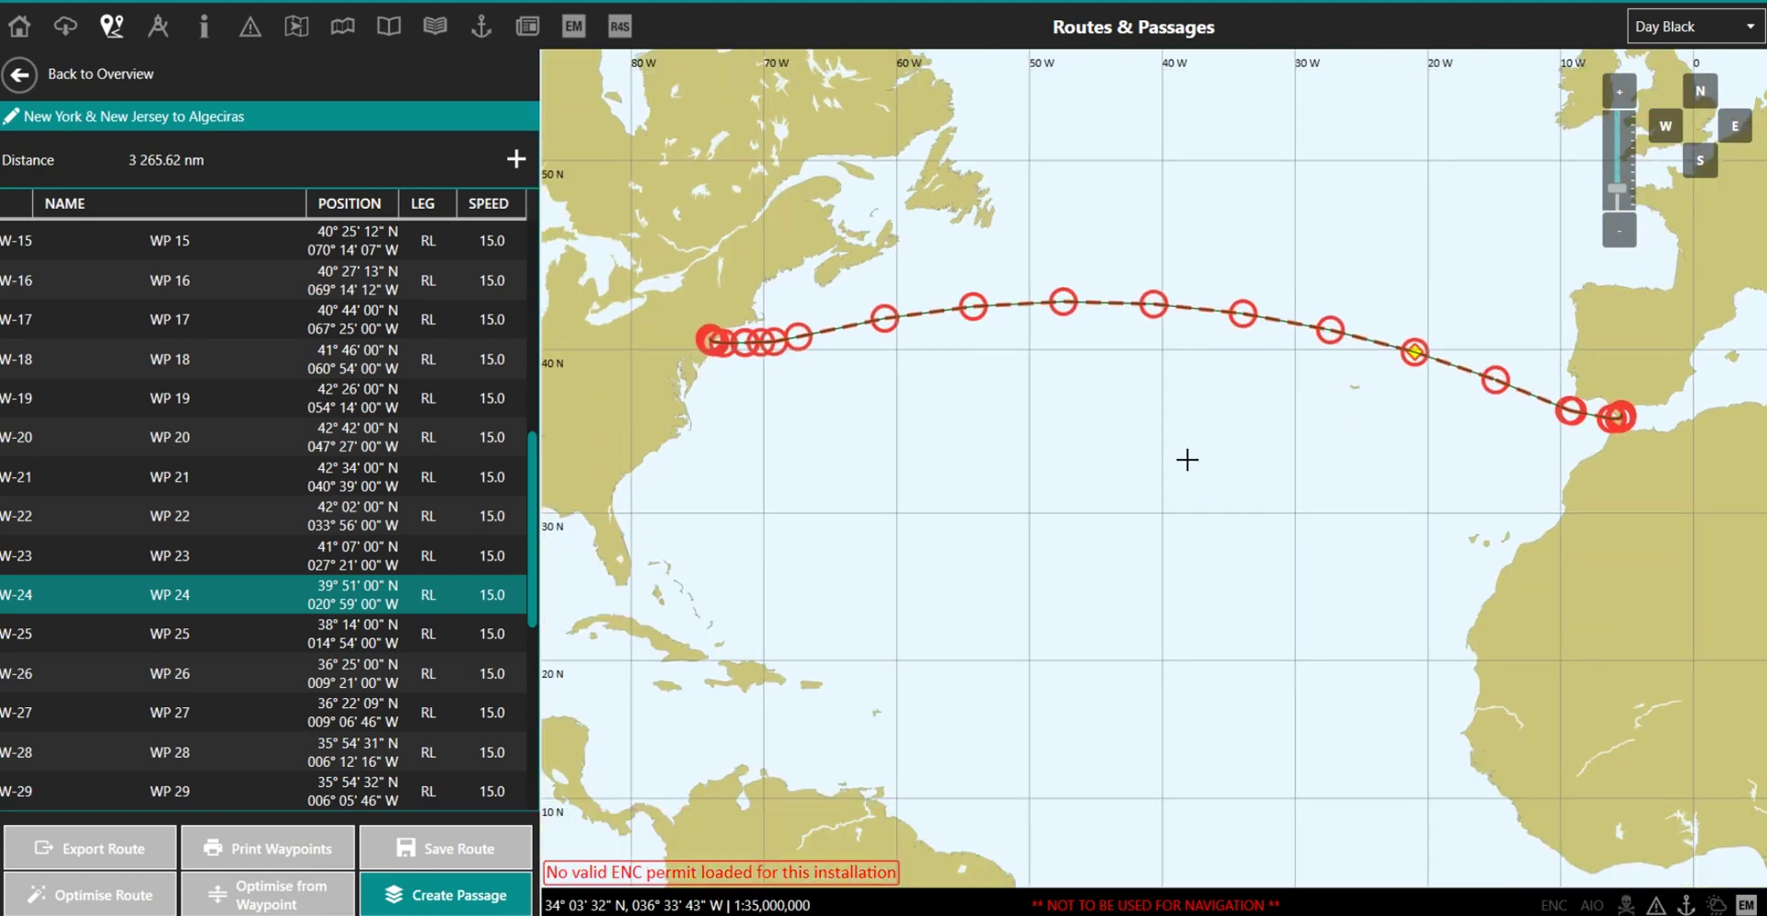
{"action": "scroll", "coordinate": [1185, 523], "scroll_direction": "down", "scroll_amount": 2}
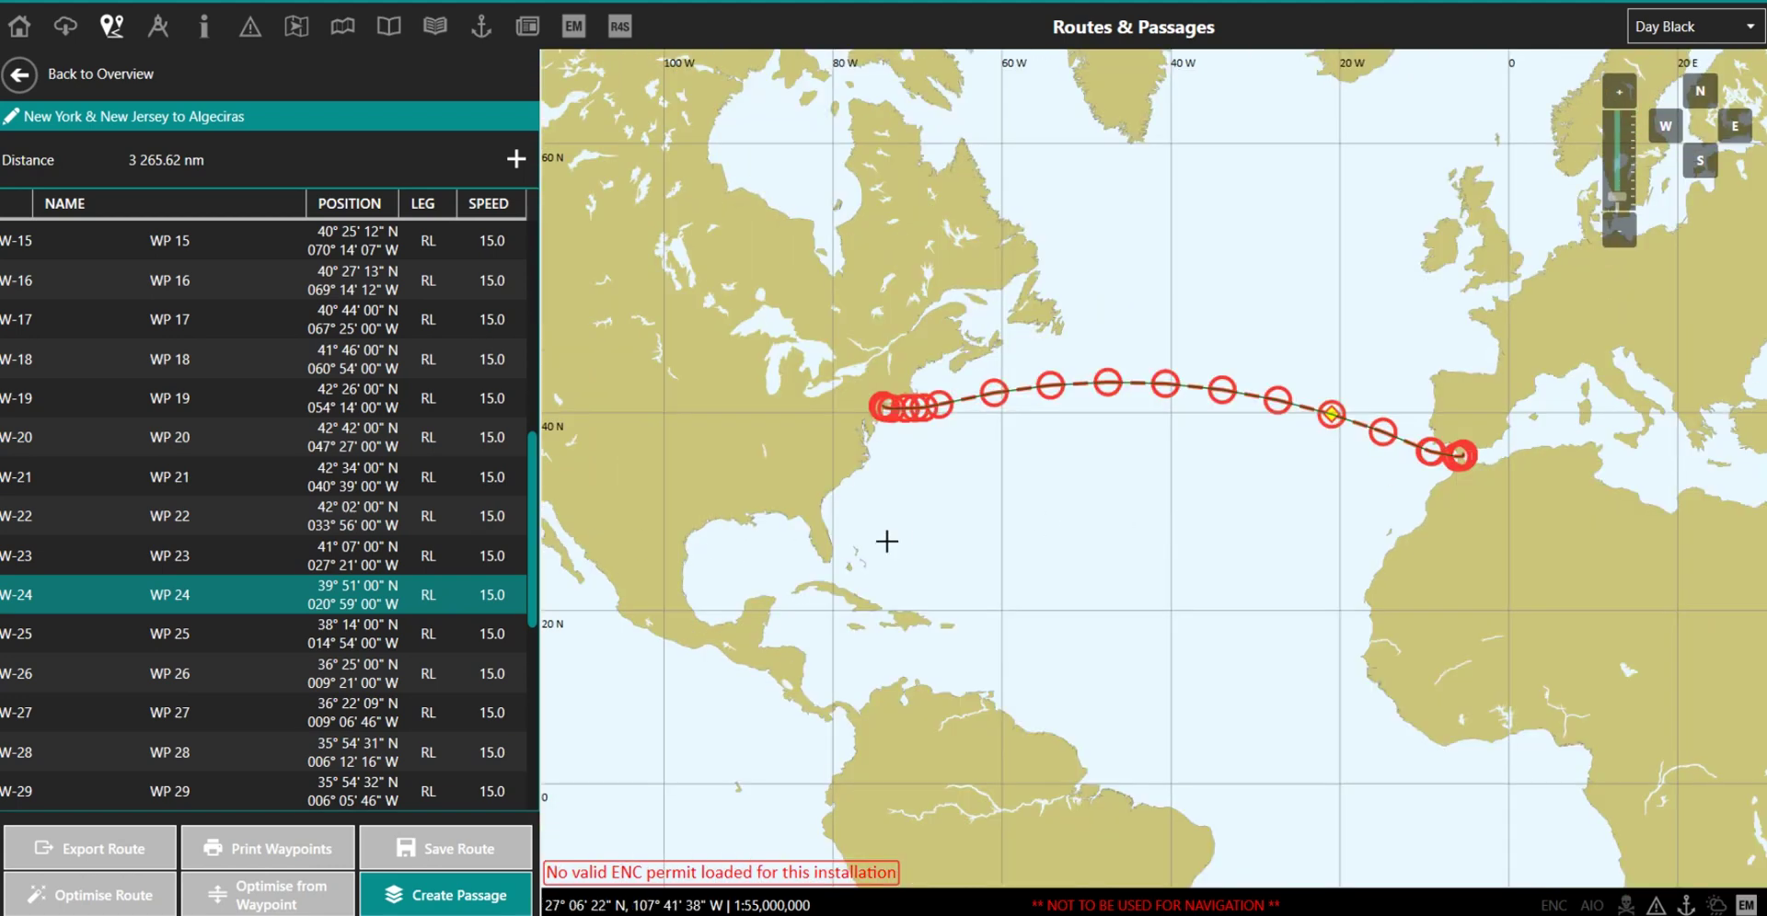
{"action": "left_click_drag", "start_coordinate": [1230, 558], "coordinate": [1171, 589]}
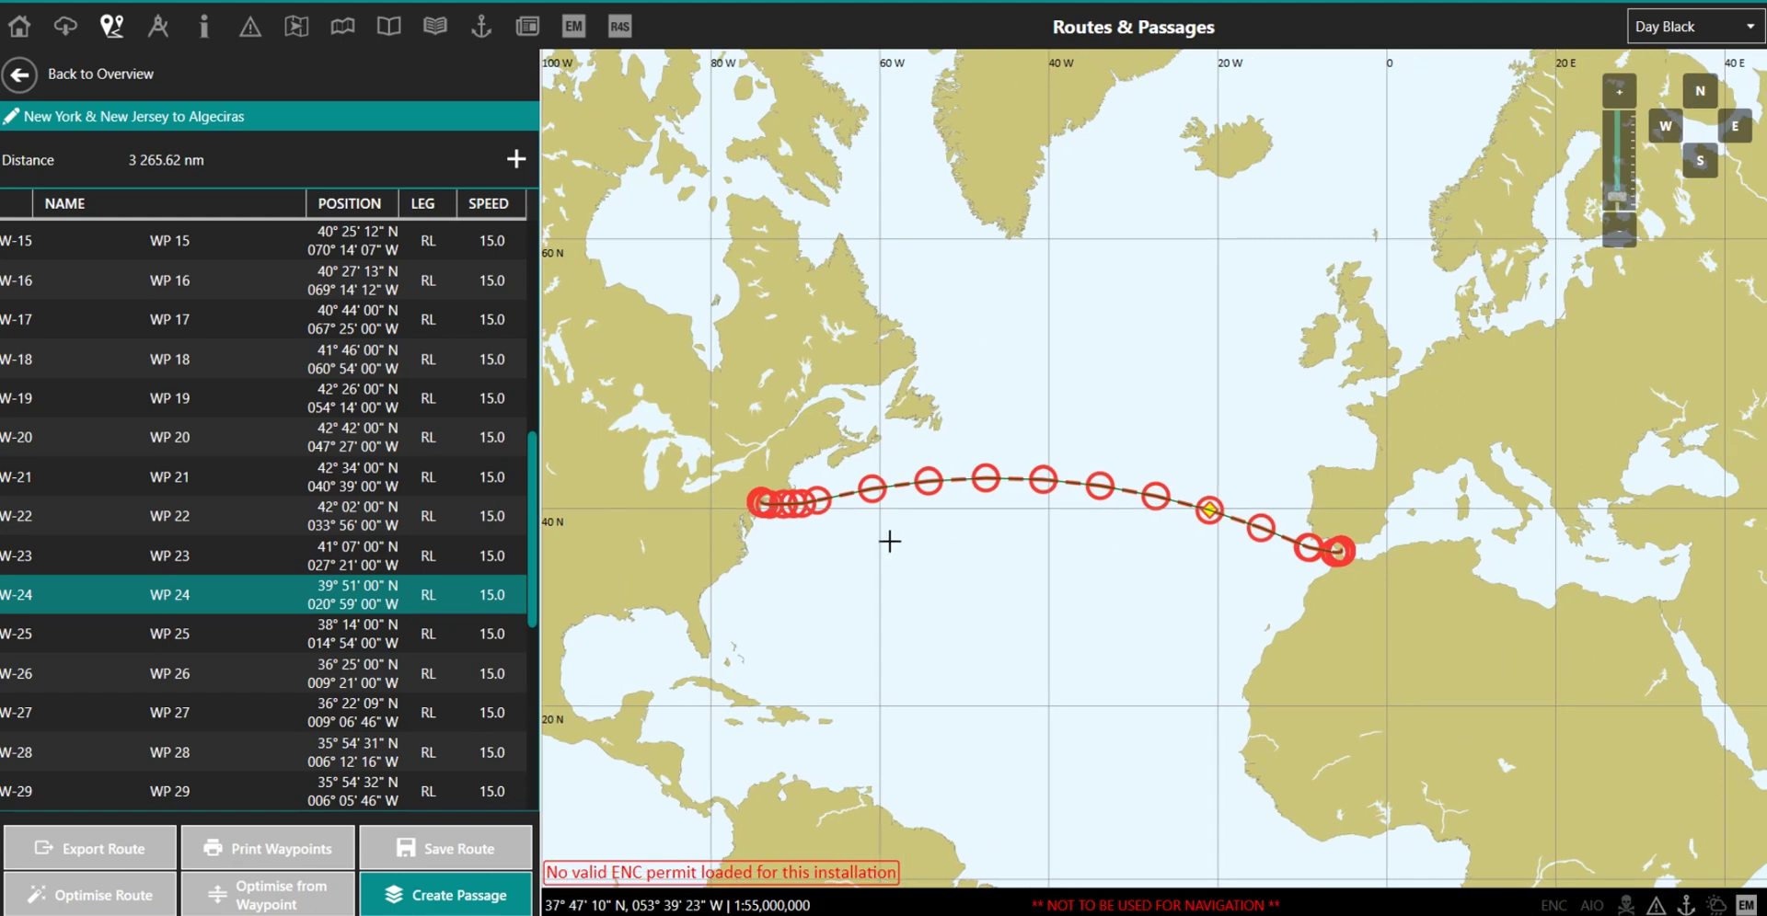
{"action": "scroll", "coordinate": [889, 542], "scroll_direction": "up", "scroll_amount": 2}
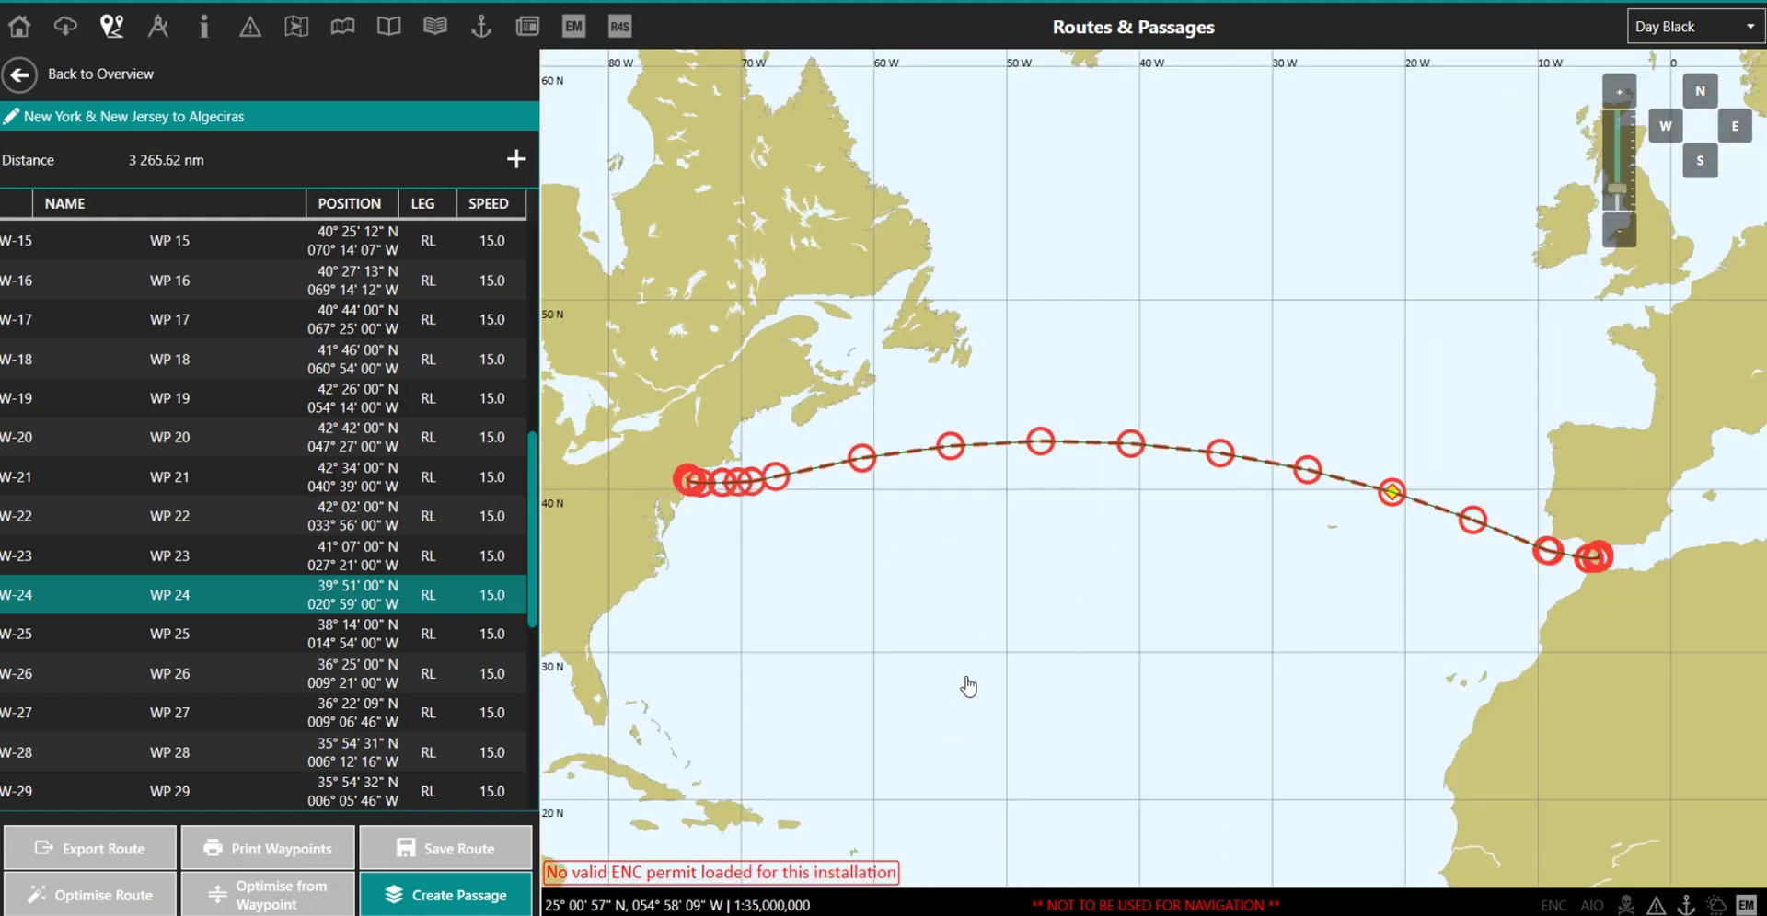
{"action": "left_click_drag", "start_coordinate": [968, 686], "coordinate": [1019, 696]}
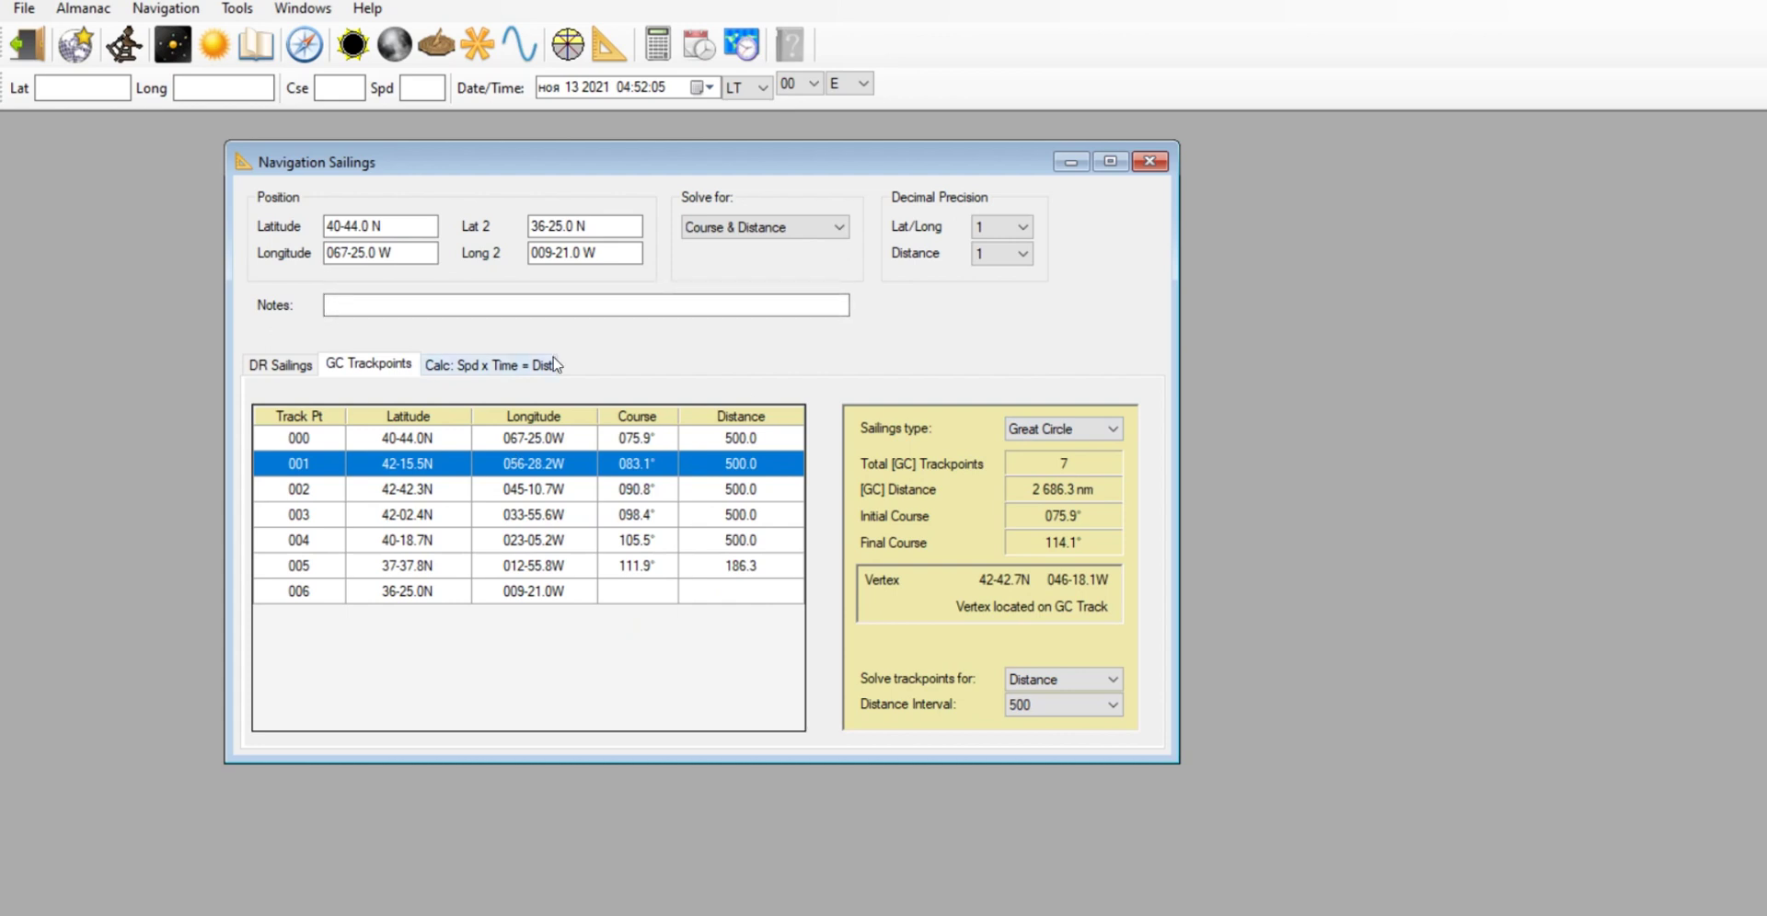
Step: Switch to Skymate Pro and set the distance interval of the great circle trackpoints to 300
{"action": "left_click", "coordinate": [1047, 709]}
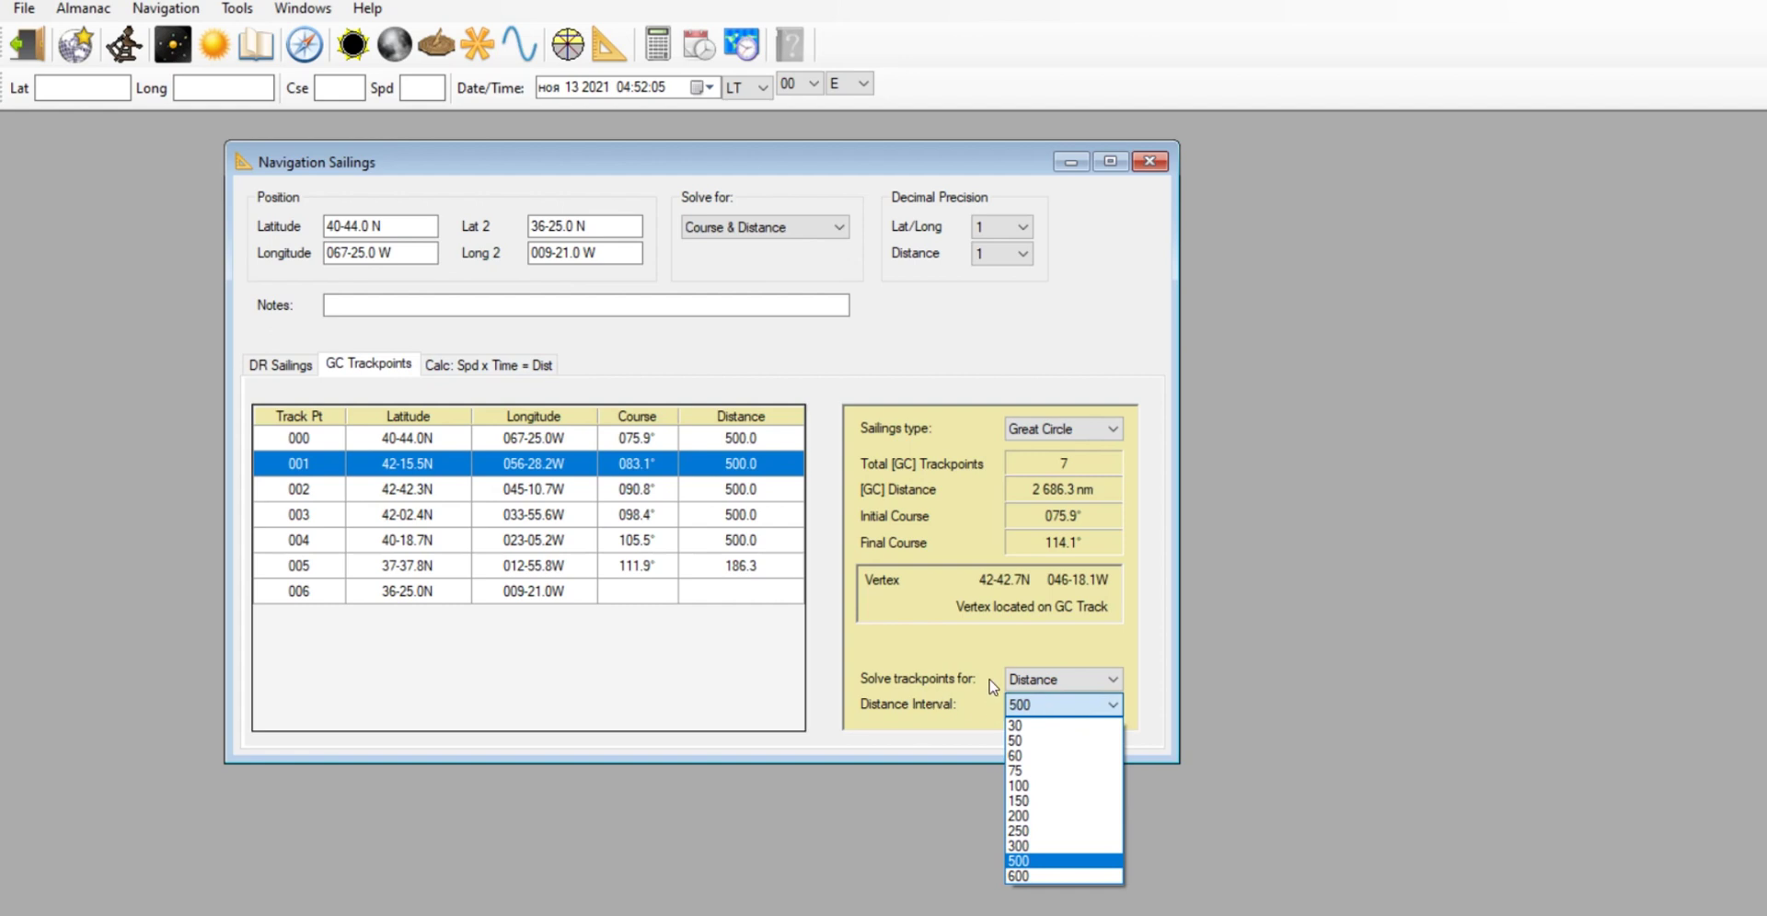
{"action": "left_click", "coordinate": [879, 688]}
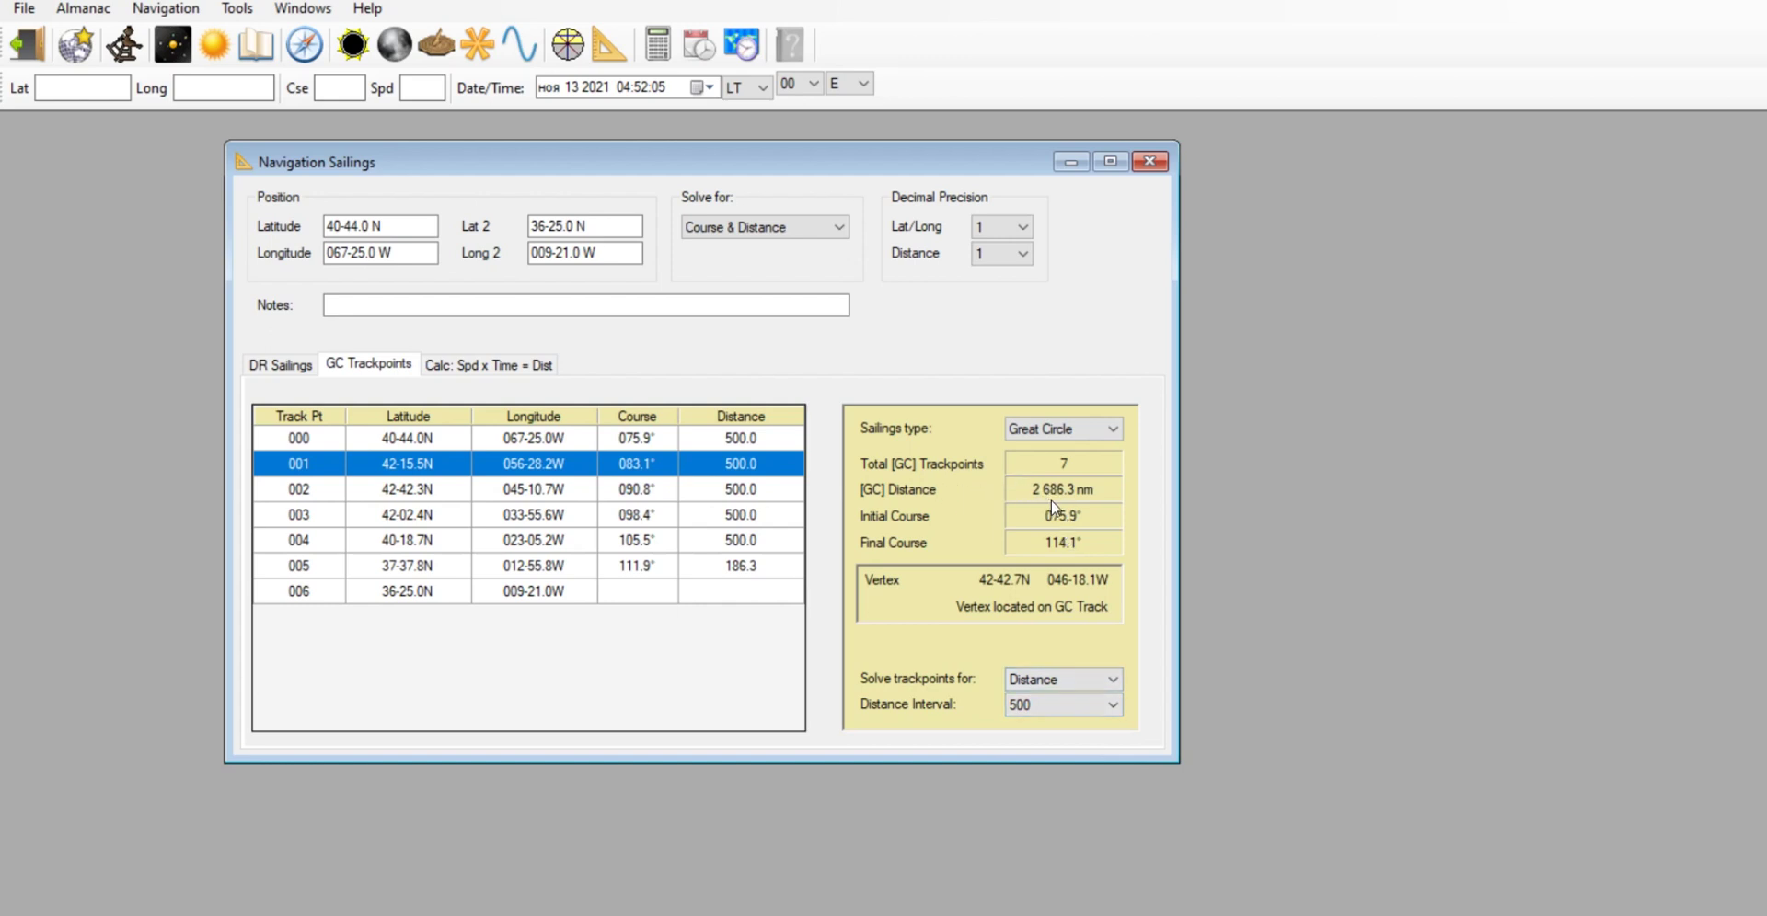
{"action": "left_click", "coordinate": [1068, 701]}
{"action": "left_click", "coordinate": [1060, 846]}
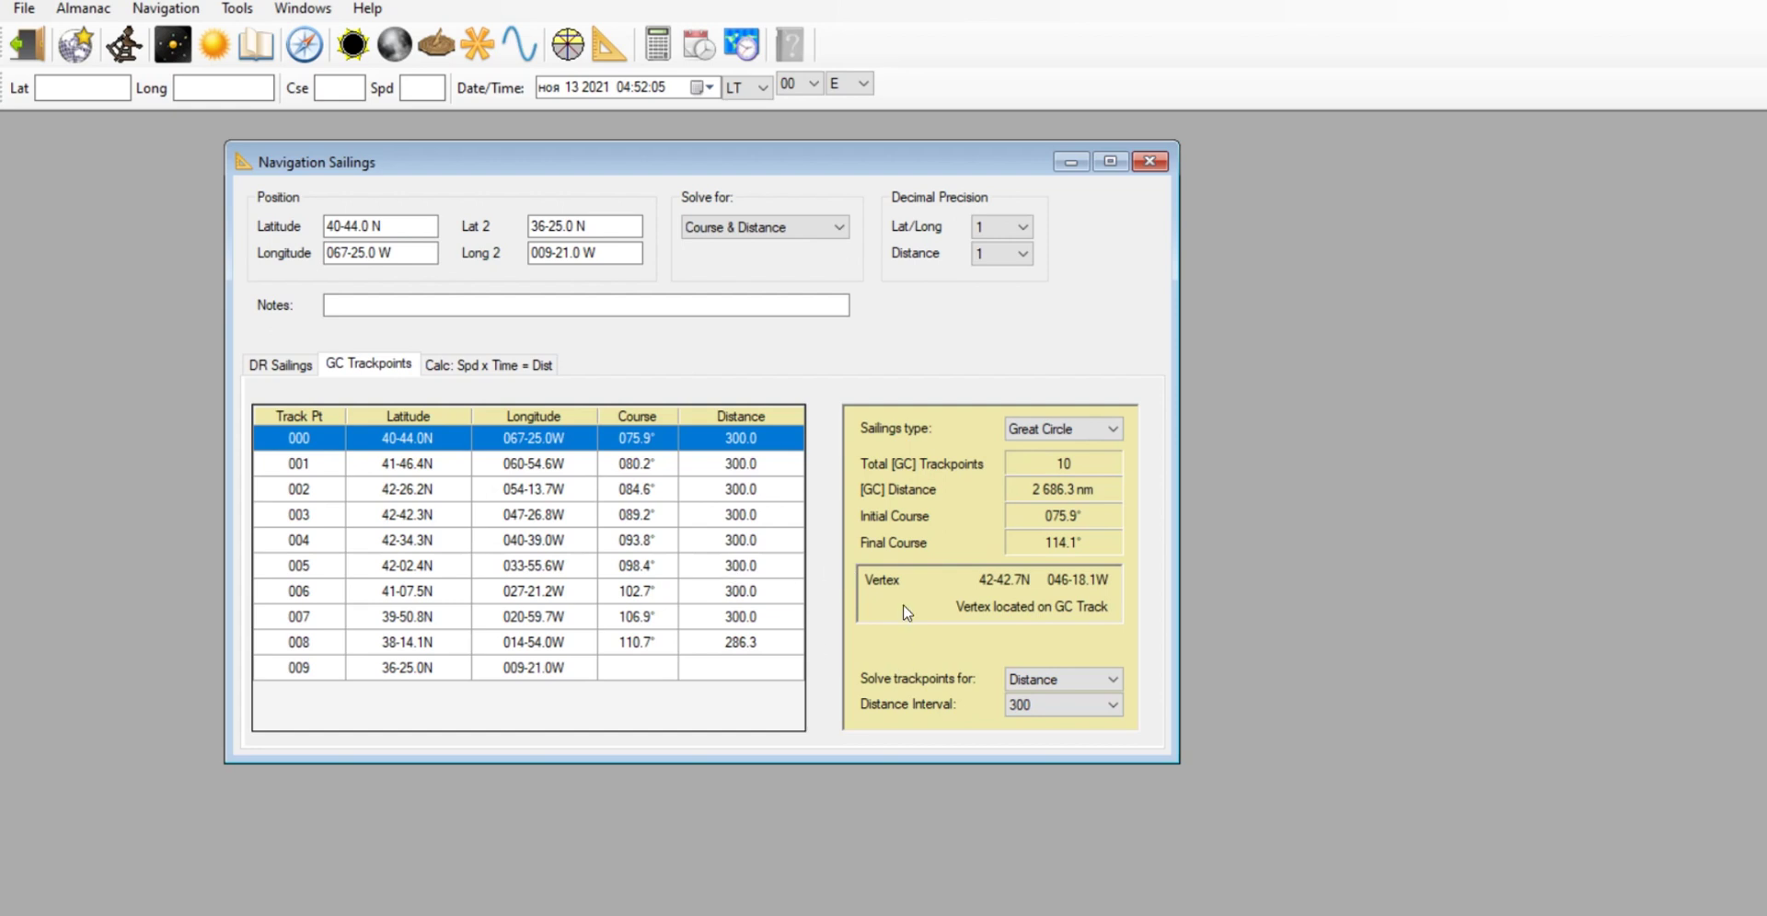
Step: Set the trackpoint distance interval to 500 and go through great circle trackpoints 001 to 005
{"action": "left_click", "coordinate": [1058, 714]}
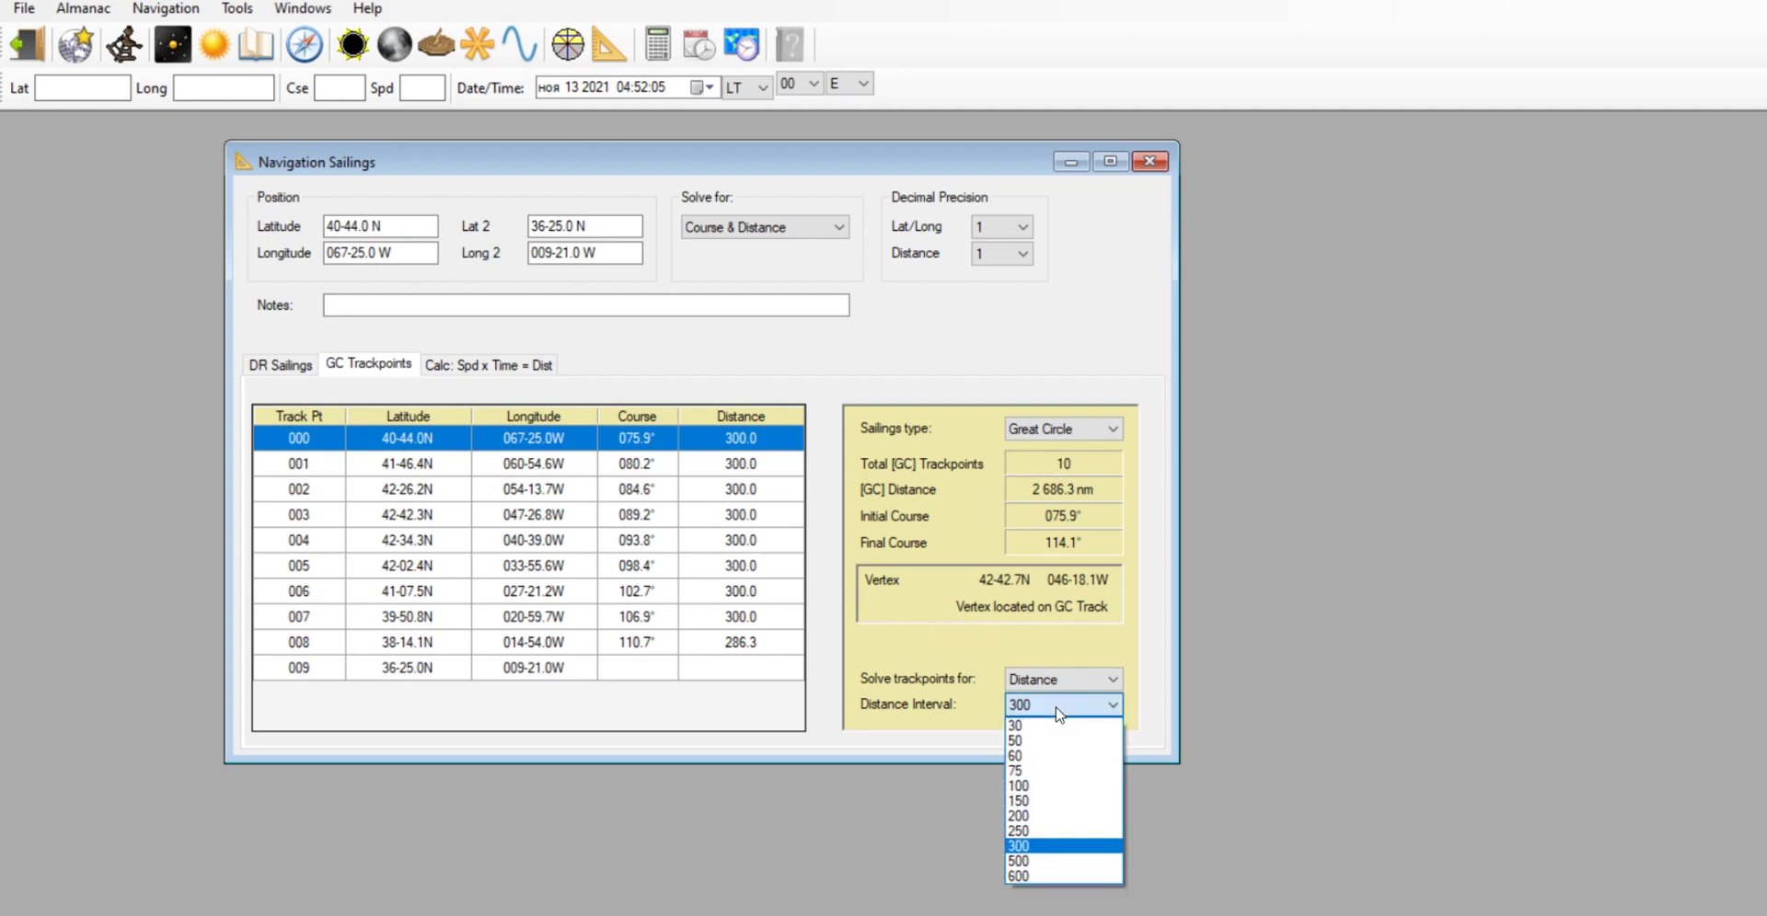
{"action": "left_click", "coordinate": [1019, 861]}
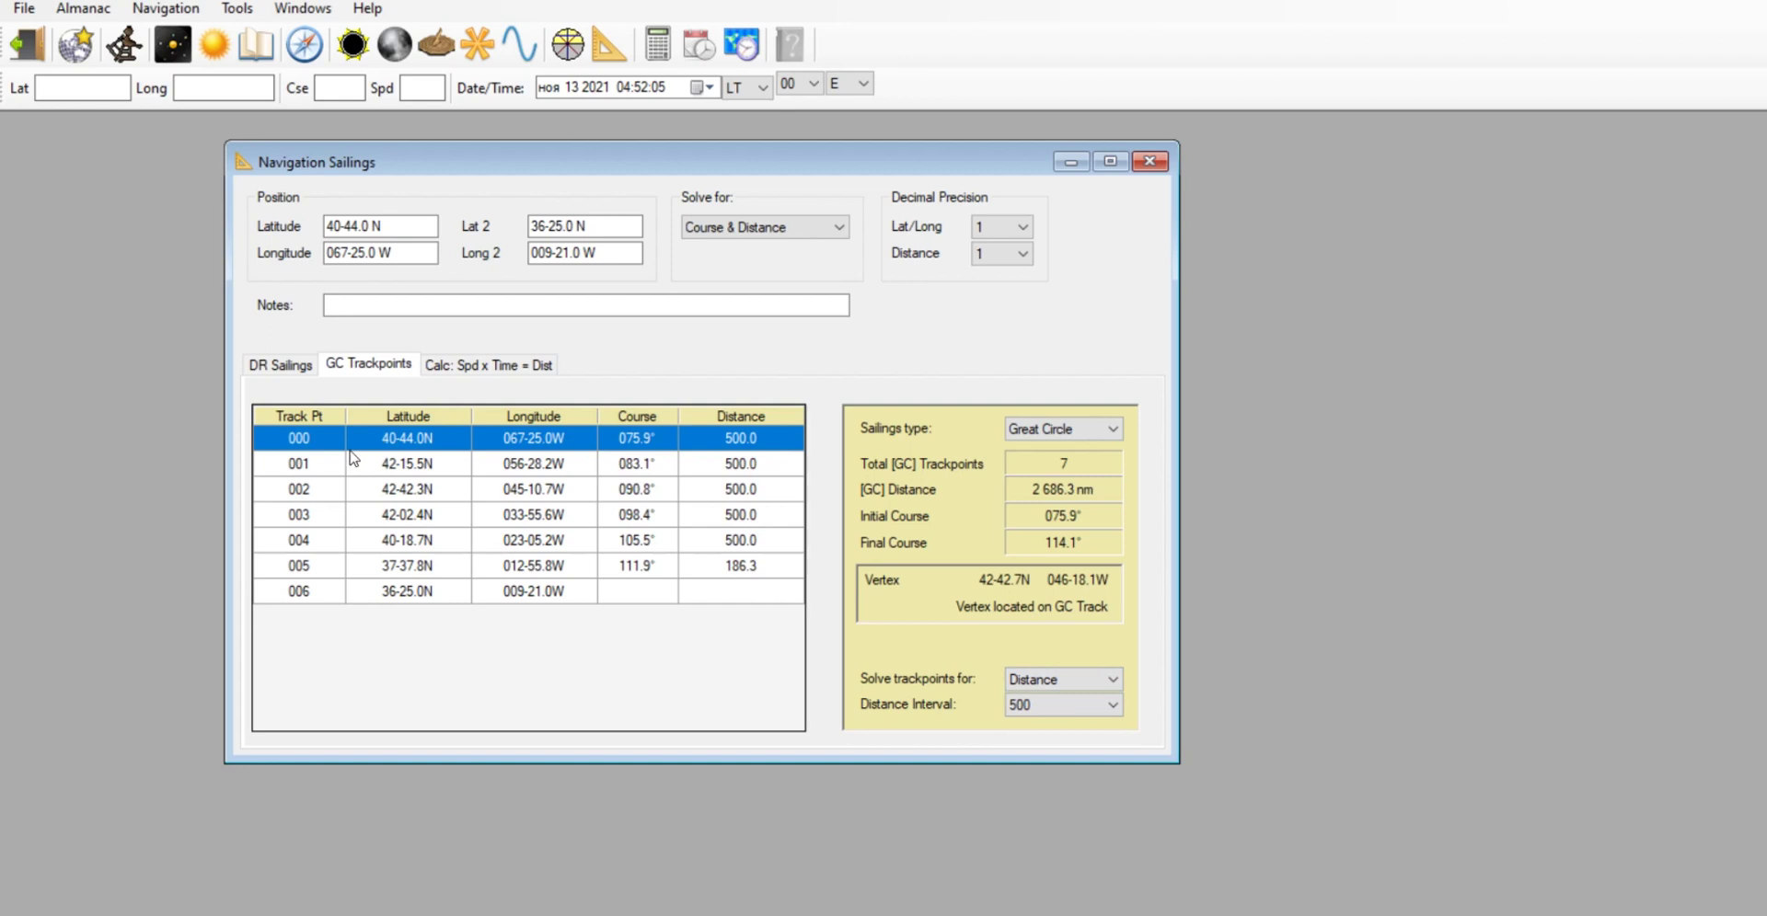
{"action": "left_click", "coordinate": [344, 570]}
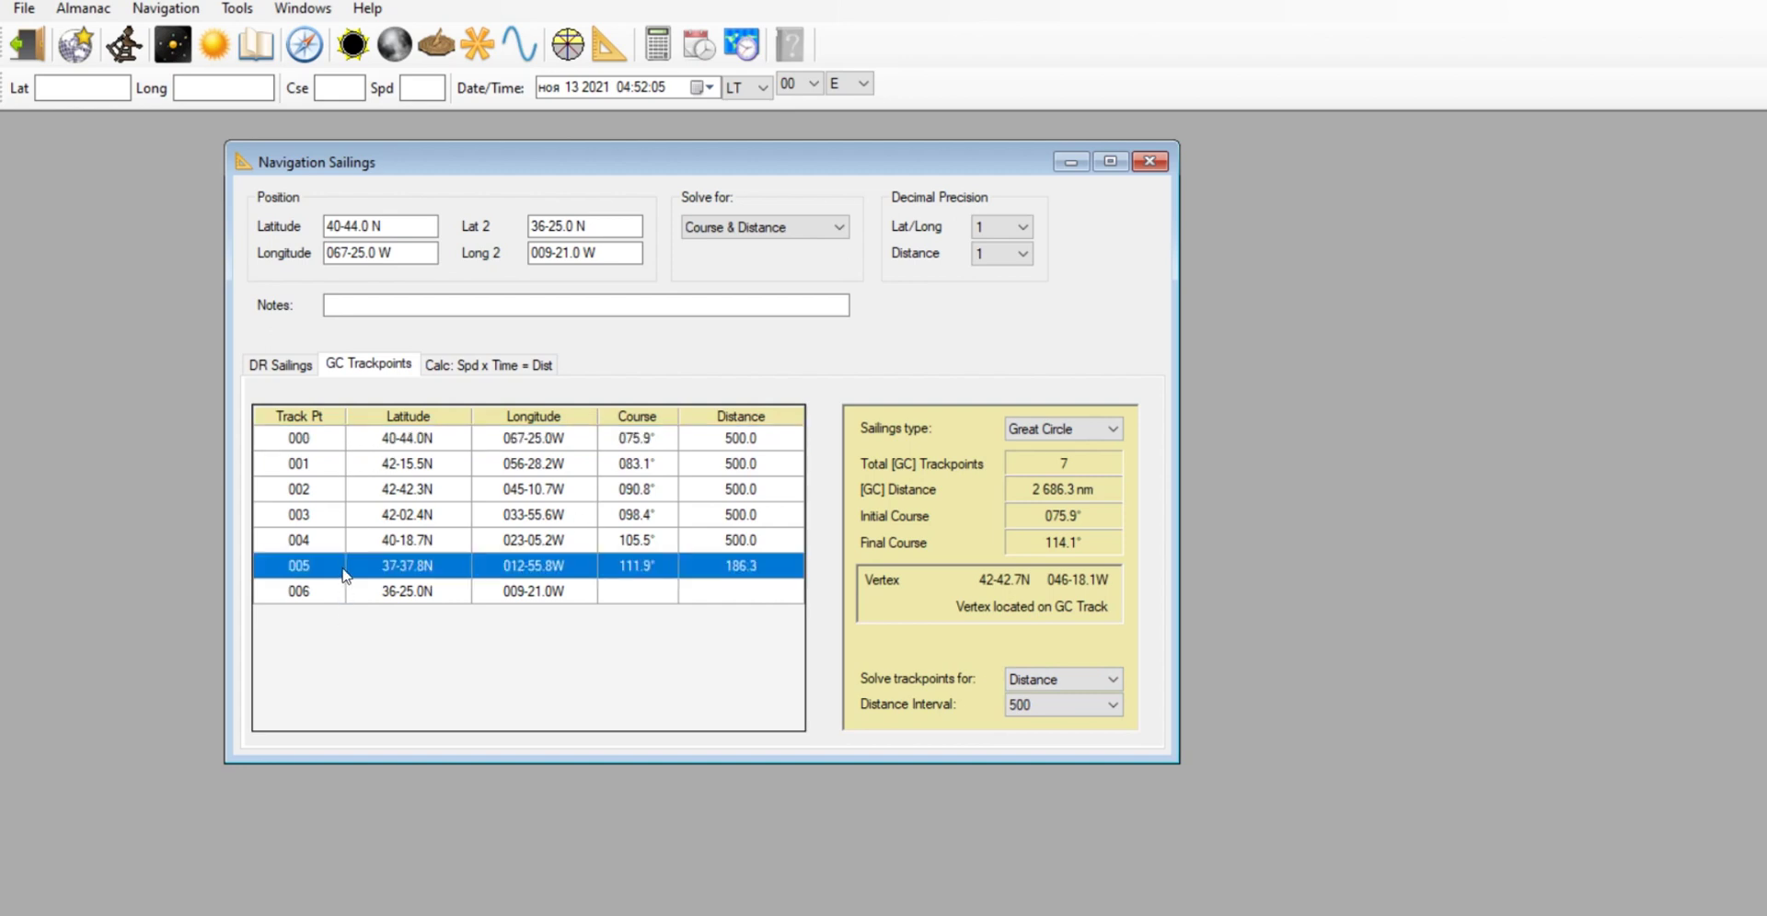
{"action": "left_click", "coordinate": [343, 472]}
{"action": "left_click", "coordinate": [343, 495]}
{"action": "left_click", "coordinate": [347, 521]}
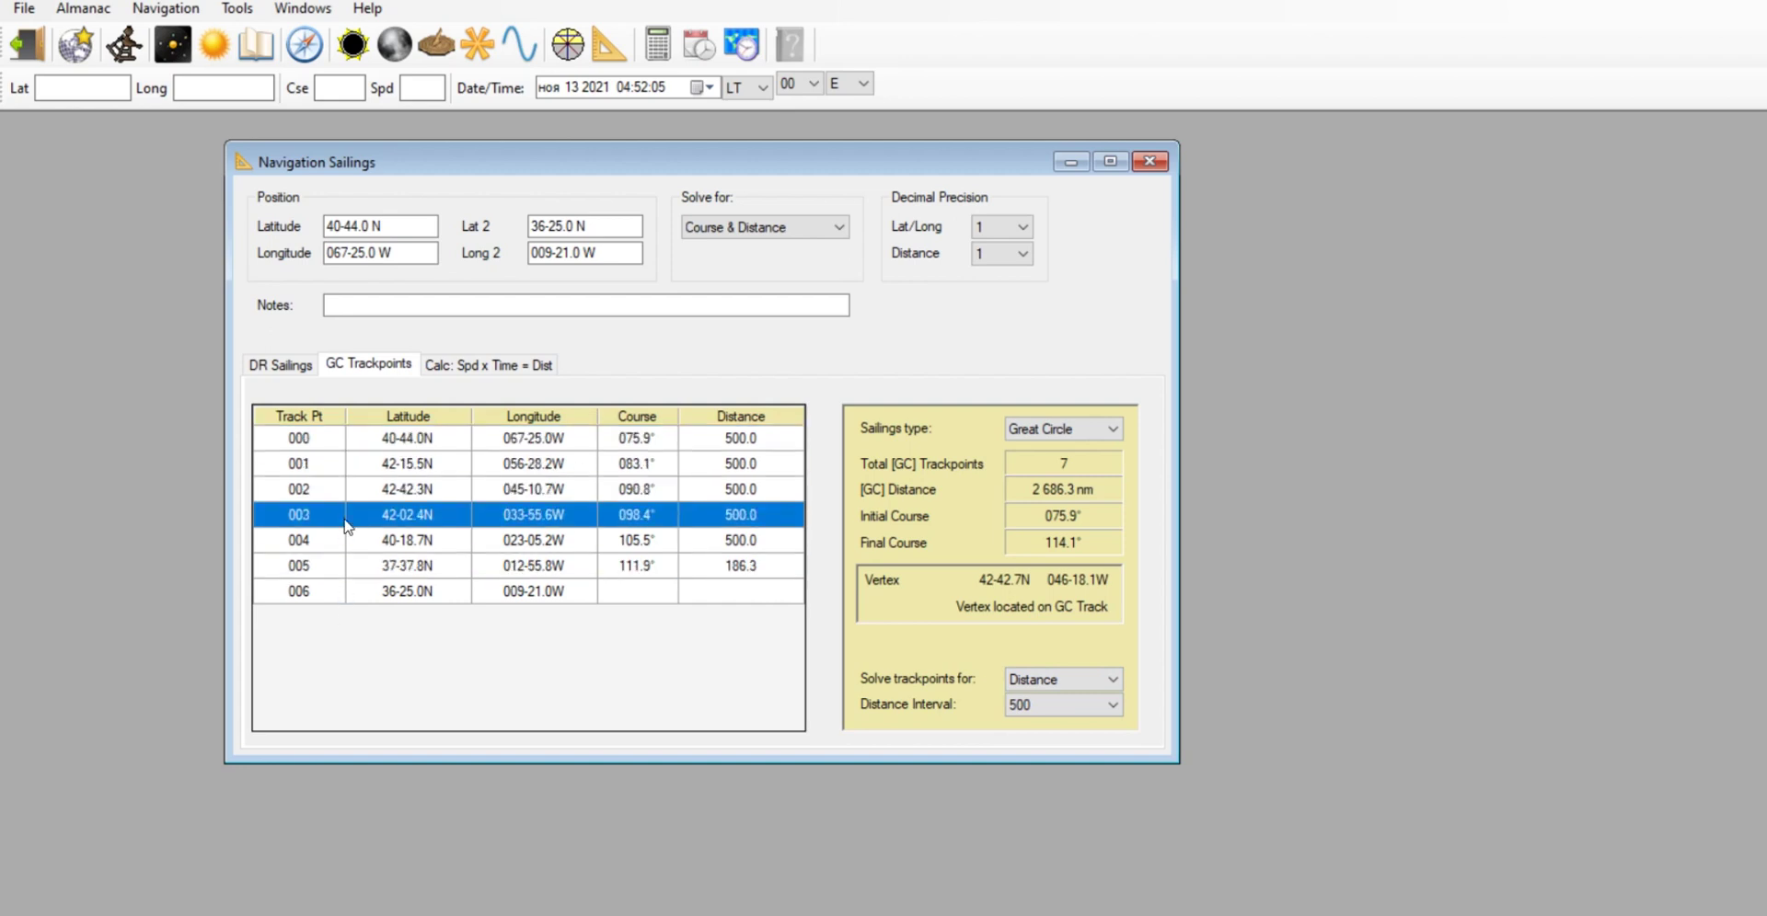
{"action": "left_click", "coordinate": [350, 543]}
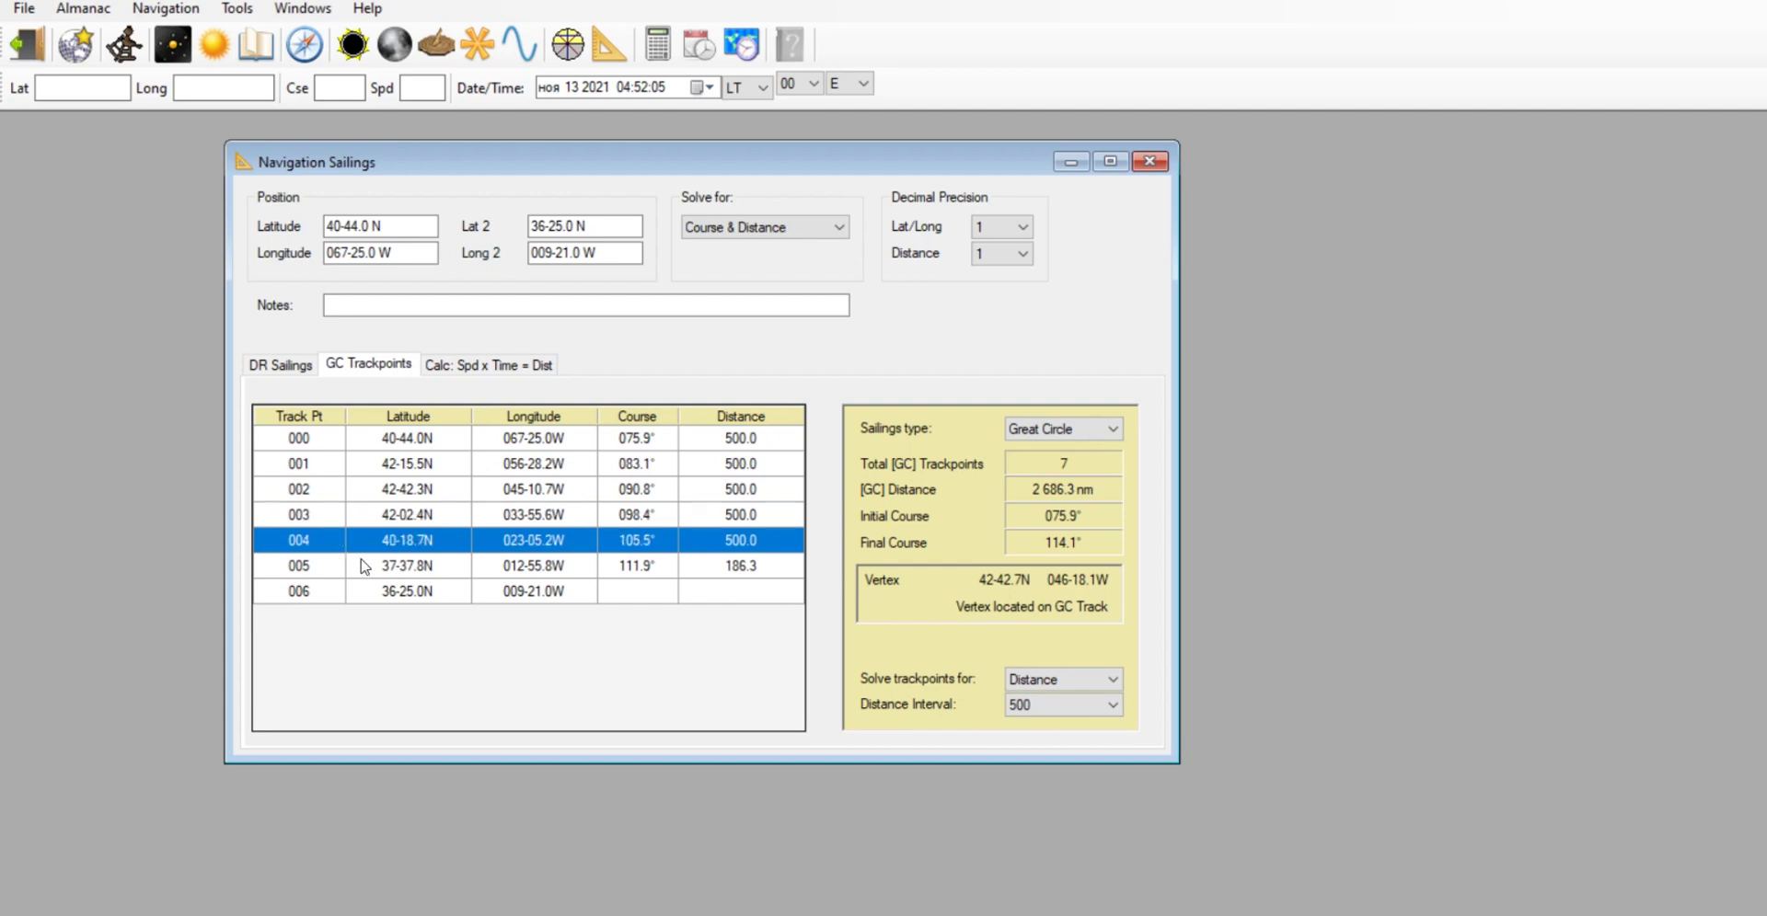
{"action": "left_click", "coordinate": [350, 572]}
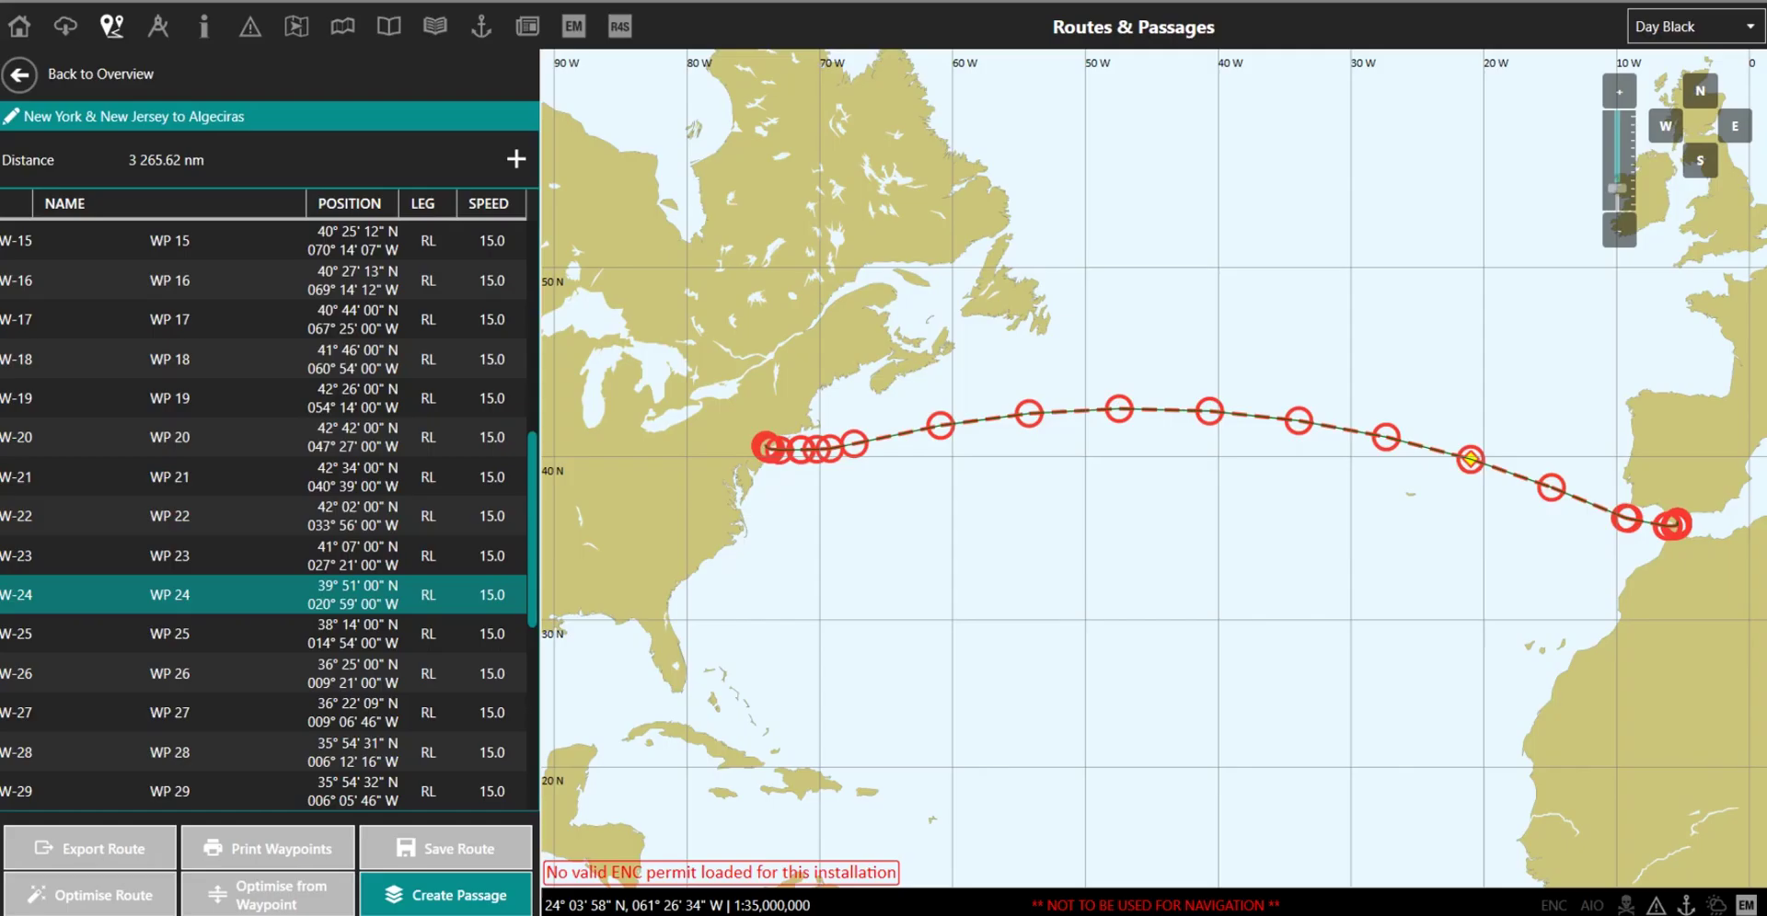
Step: Switch to the route planner and review the route on the chart and its waypoint list from the Start point
{"action": "left_click_drag", "start_coordinate": [1164, 572], "coordinate": [1297, 576]}
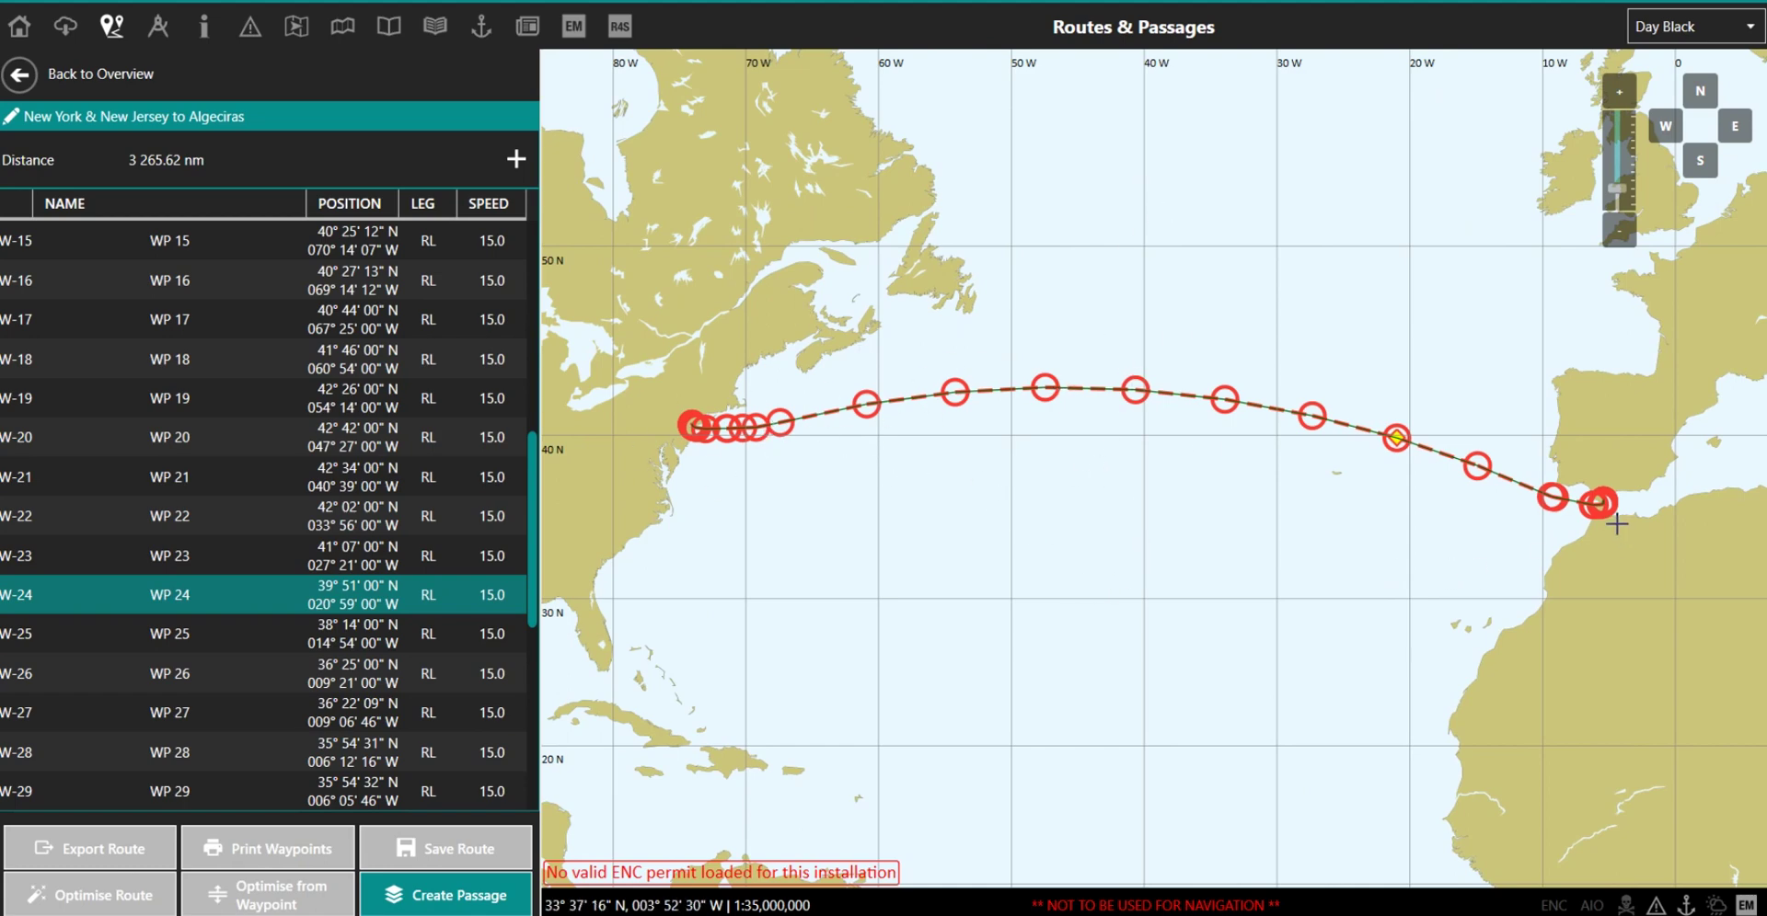
{"action": "left_click_drag", "start_coordinate": [532, 526], "coordinate": [539, 230]}
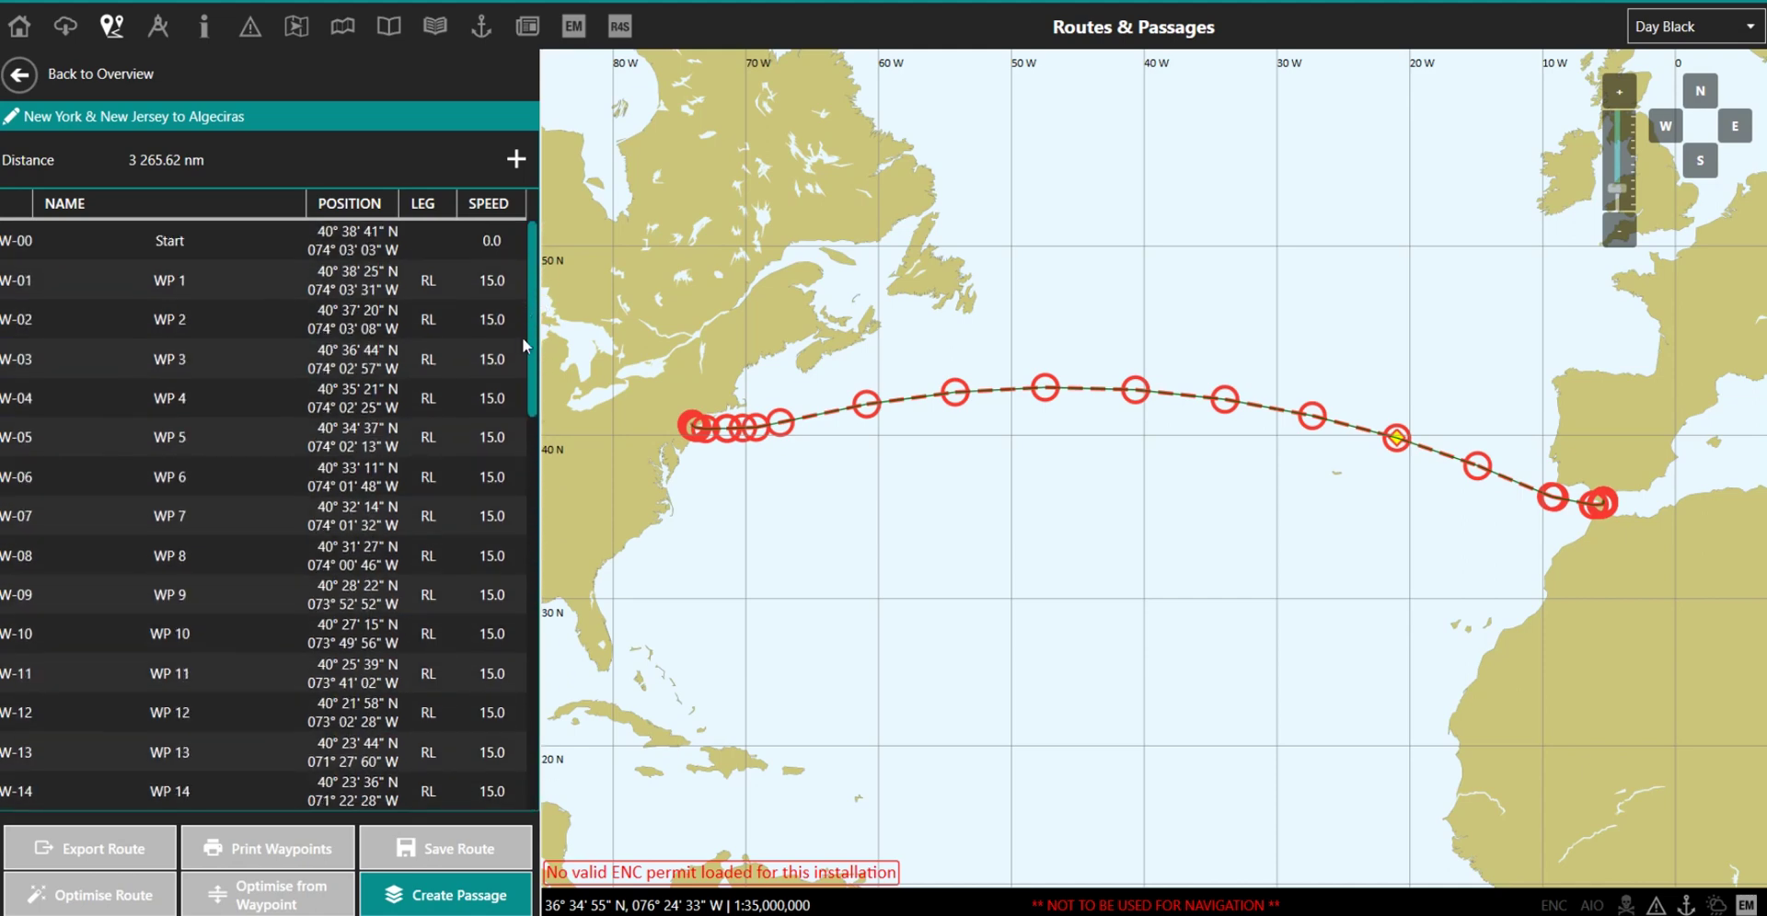
{"action": "left_click_drag", "start_coordinate": [525, 345], "coordinate": [524, 247]}
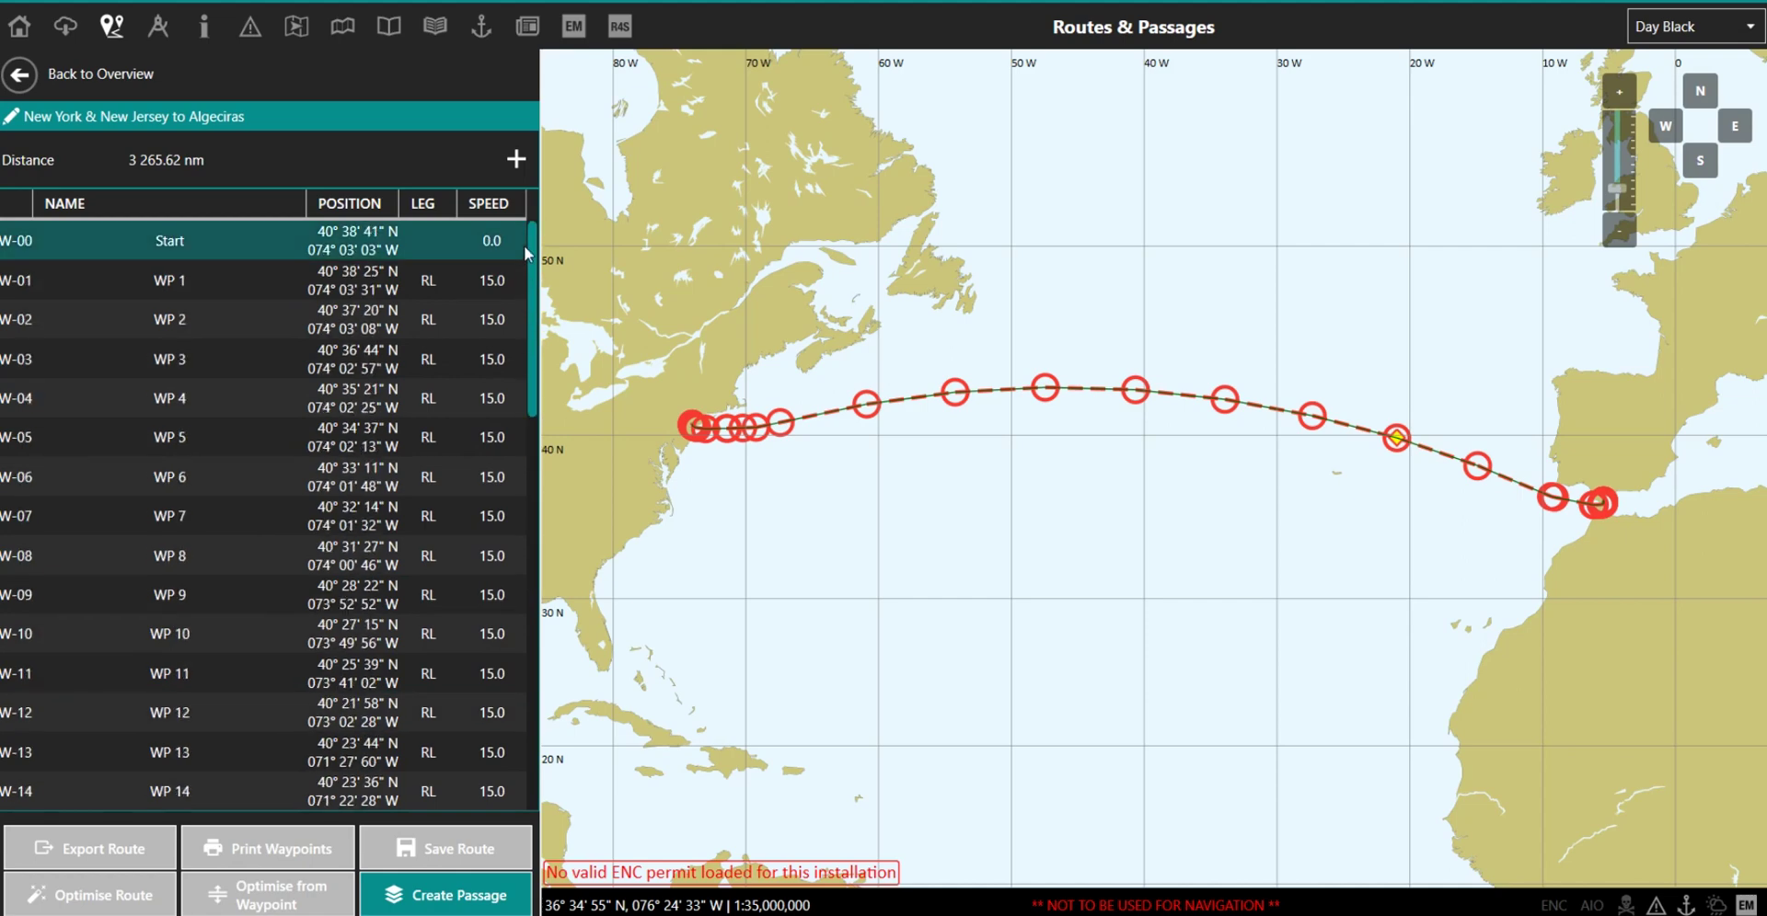